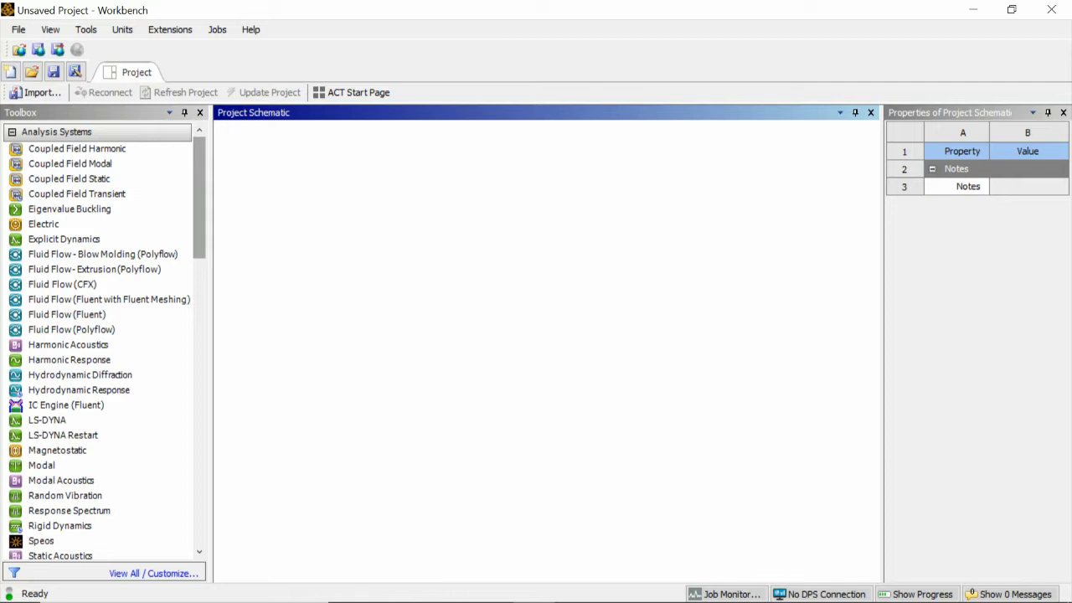
Step: Add a Static Structural analysis system to the project schematic, keeping its default name
{"action": "scroll", "coordinate": [104, 339], "scroll_direction": "down", "scroll_amount": 2}
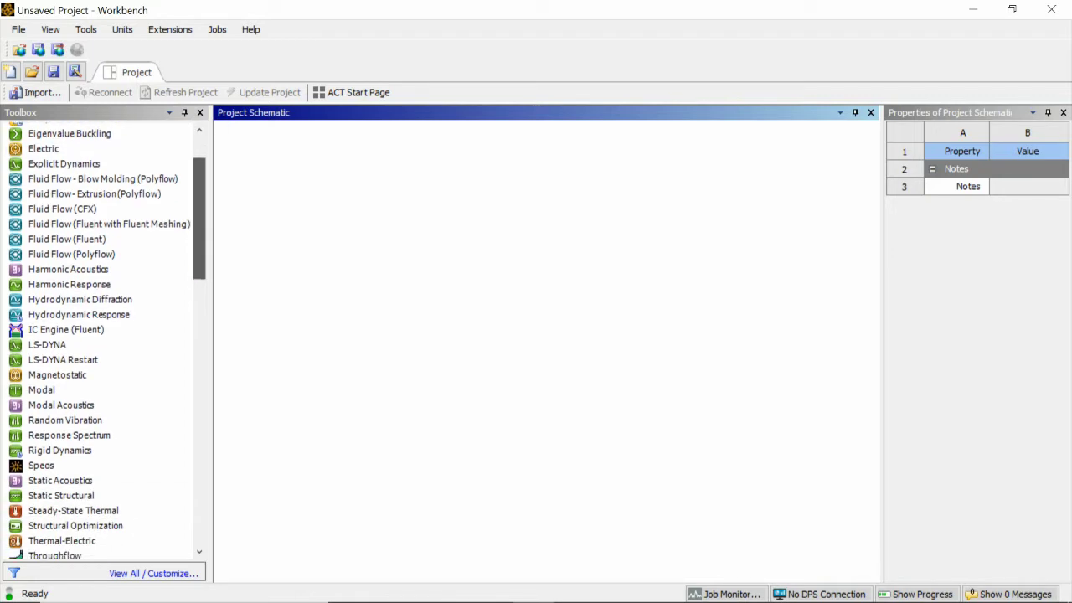
{"action": "scroll", "coordinate": [101, 336], "scroll_direction": "down", "scroll_amount": 3}
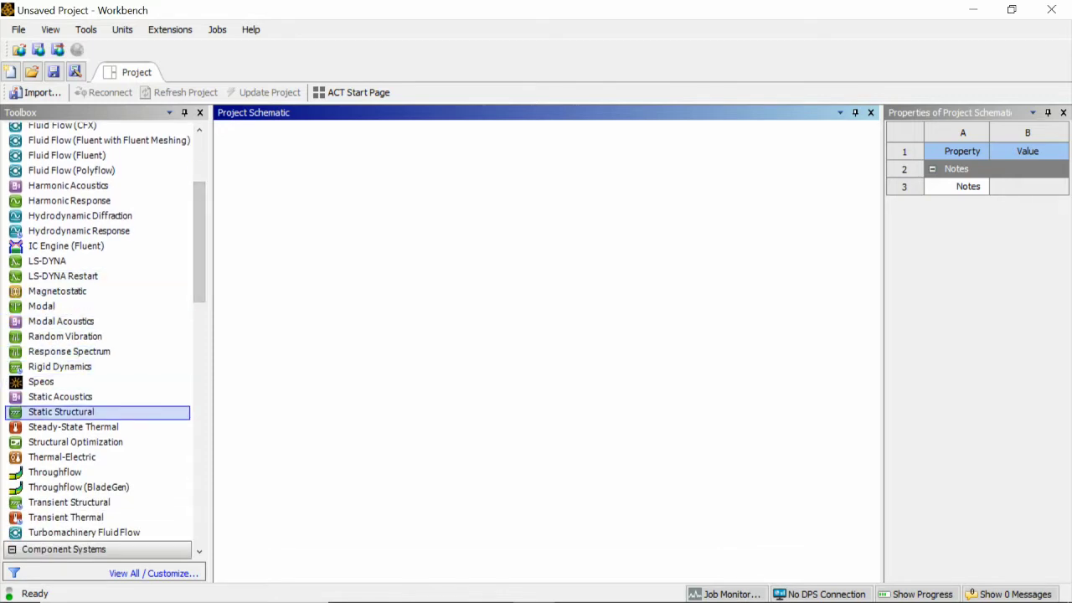
{"action": "left_click_drag", "start_coordinate": [62, 411], "coordinate": [314, 199]}
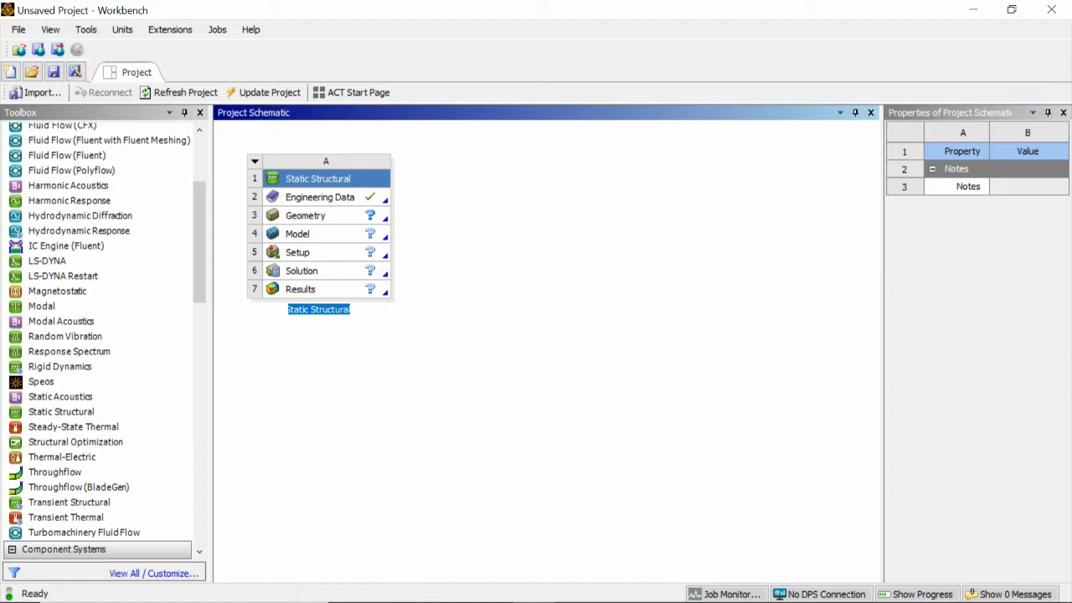
{"action": "left_click", "coordinate": [306, 215]}
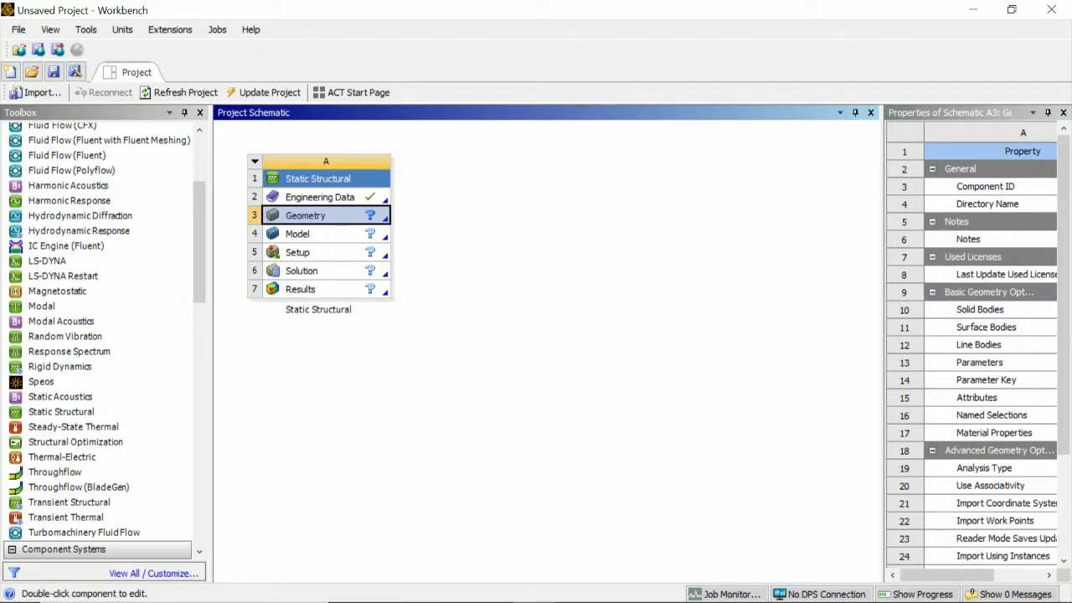
Step: Open the system's Engineering Data sources and display the Structural Steel properties from the General Materials library
{"action": "double_click", "coordinate": [320, 197]}
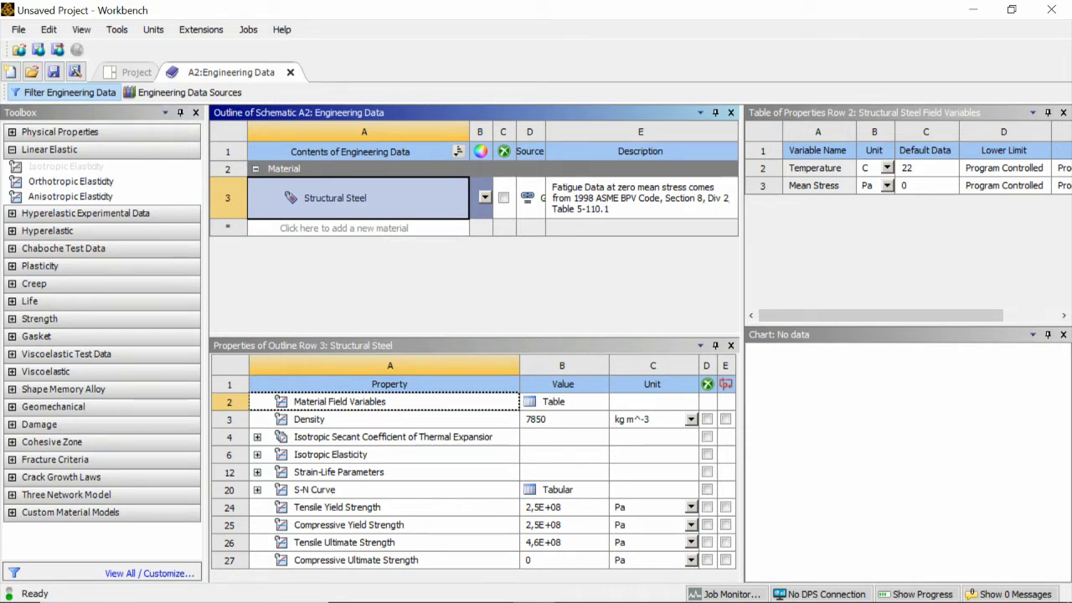
{"action": "left_click", "coordinate": [185, 93]}
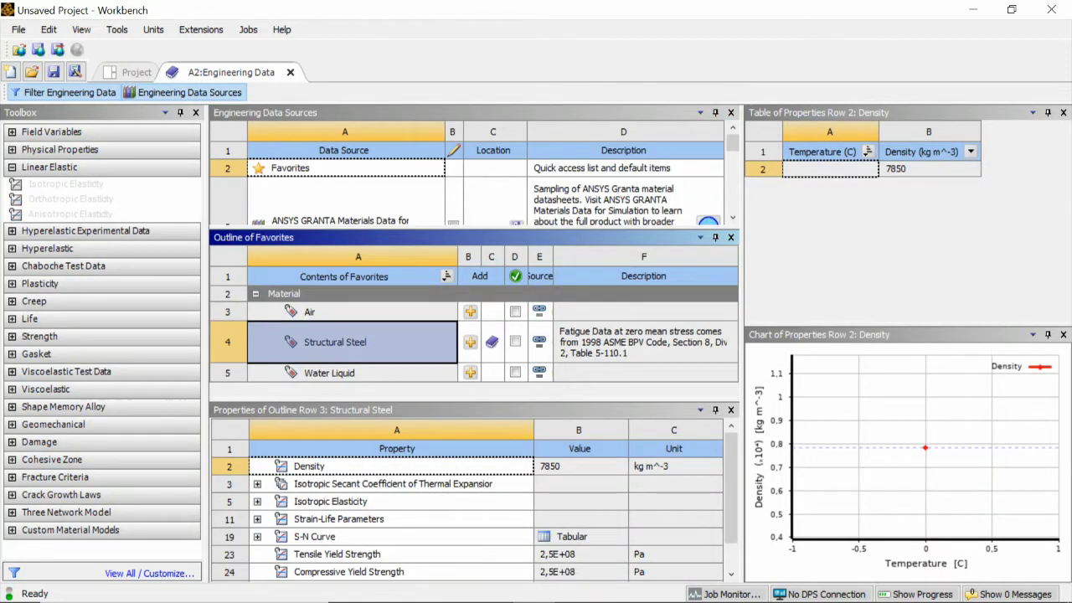
{"action": "scroll", "coordinate": [466, 188], "scroll_direction": "down", "scroll_amount": 2}
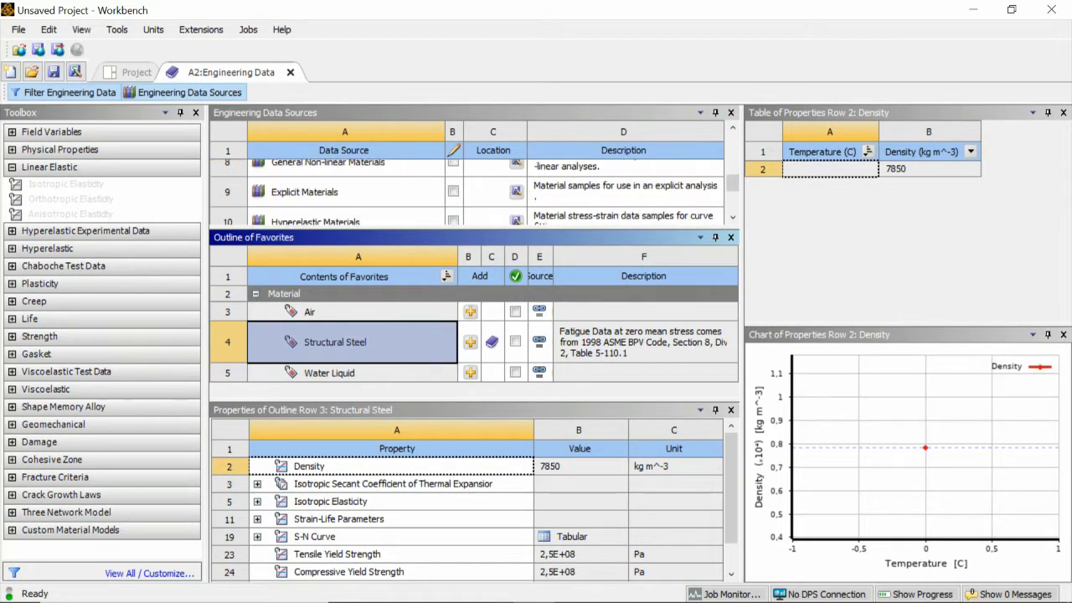
{"action": "scroll", "coordinate": [467, 188], "scroll_direction": "up", "scroll_amount": 4}
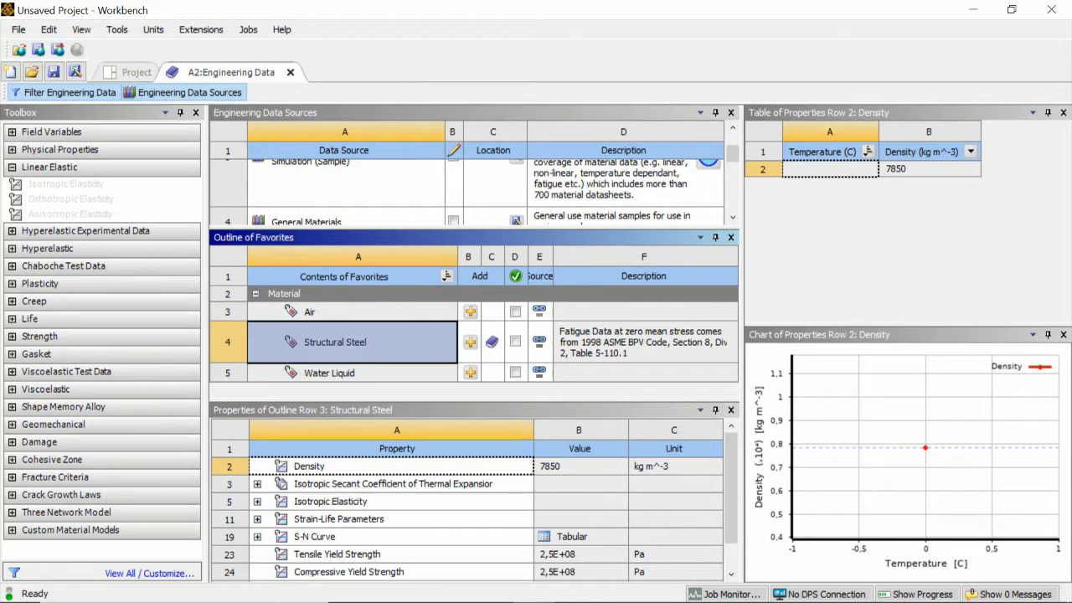
{"action": "left_click", "coordinate": [733, 128]}
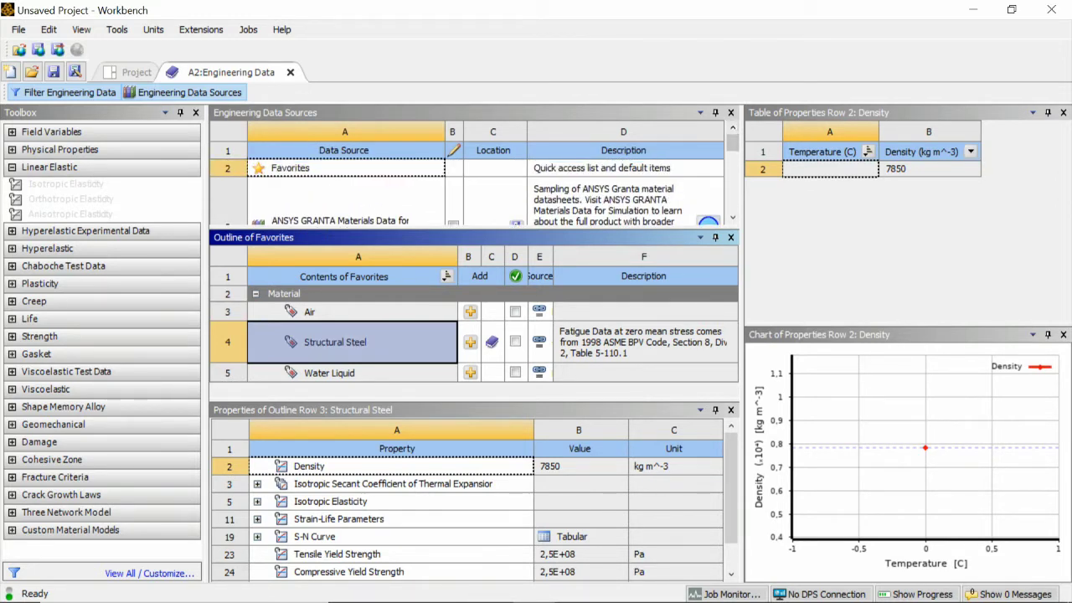
{"action": "left_click", "coordinate": [733, 216]}
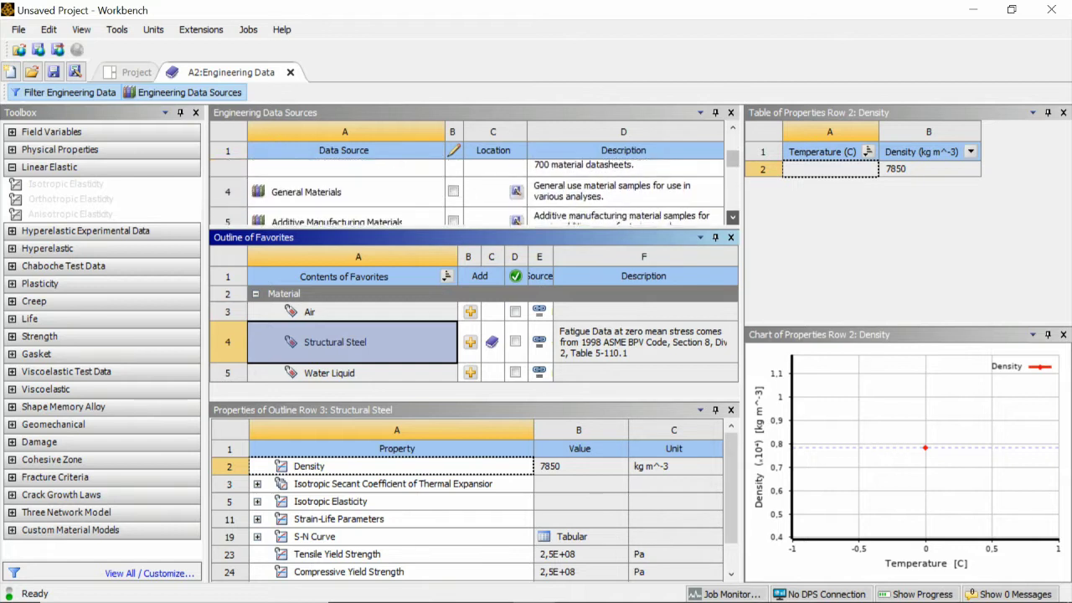
{"action": "left_click", "coordinate": [307, 168]}
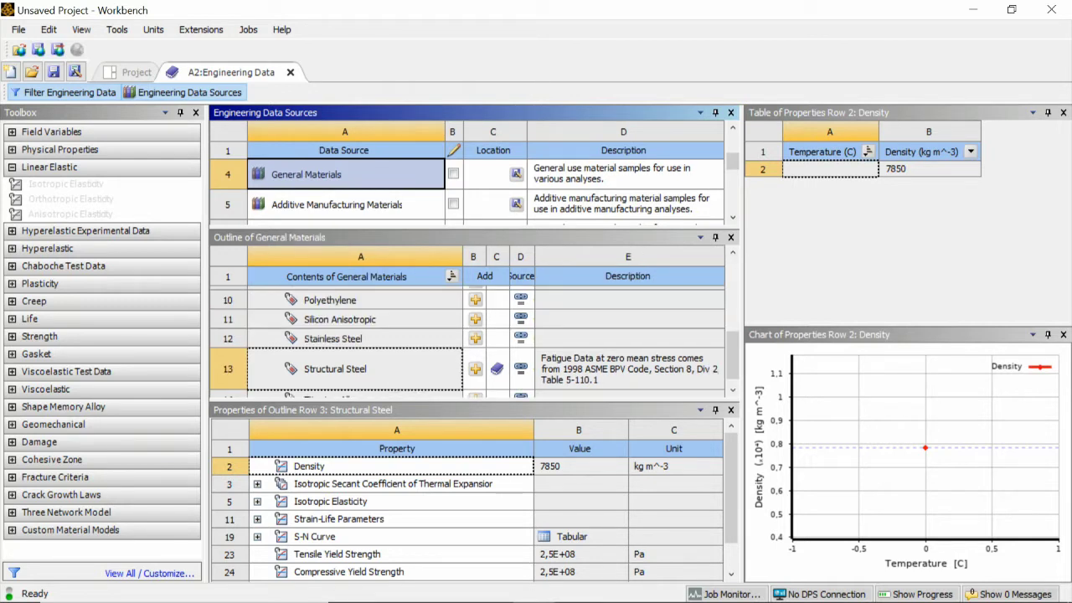
{"action": "left_click", "coordinate": [335, 339]}
{"action": "left_click", "coordinate": [335, 369]}
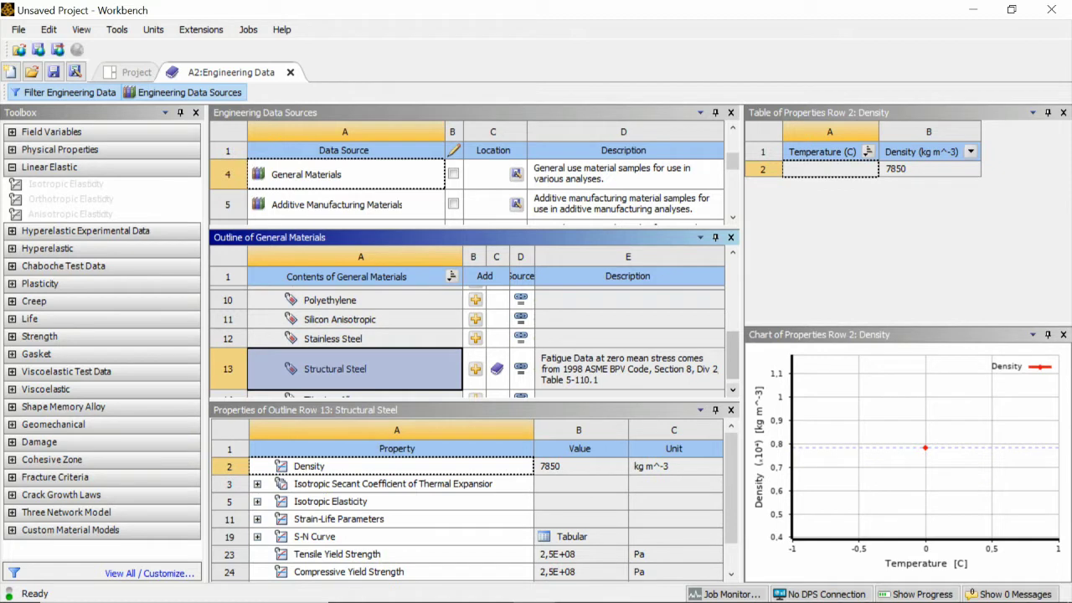
Step: Look through the General Materials list, inspect Gray Cast Iron and Structural Steel, and close Engineering Data
{"action": "left_click", "coordinate": [733, 390]}
{"action": "left_click", "coordinate": [732, 390]}
{"action": "left_click", "coordinate": [733, 391]}
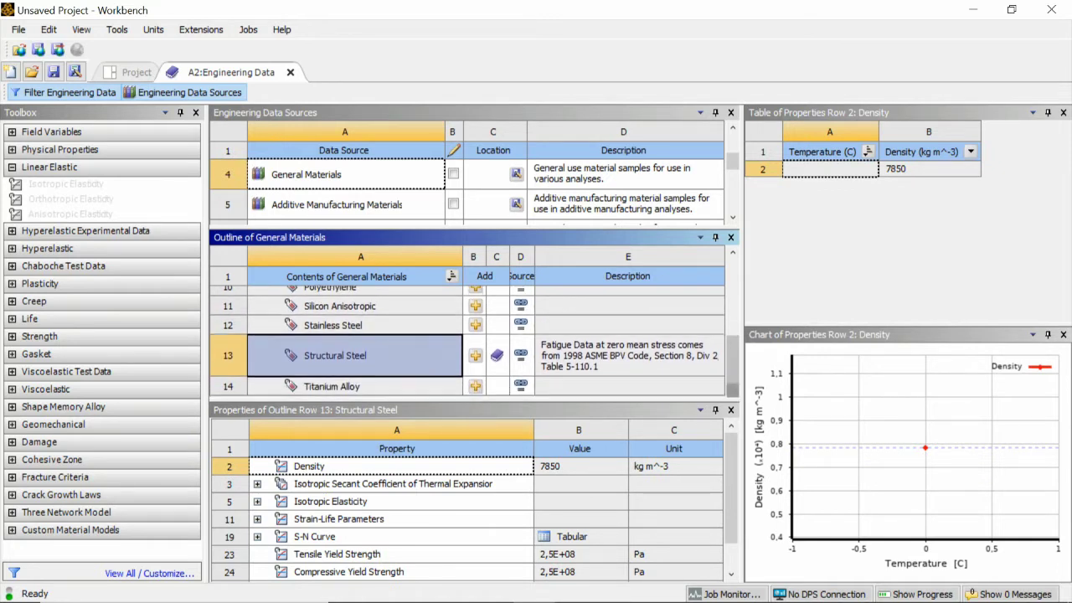
{"action": "left_click", "coordinate": [733, 390]}
{"action": "left_click", "coordinate": [732, 252]}
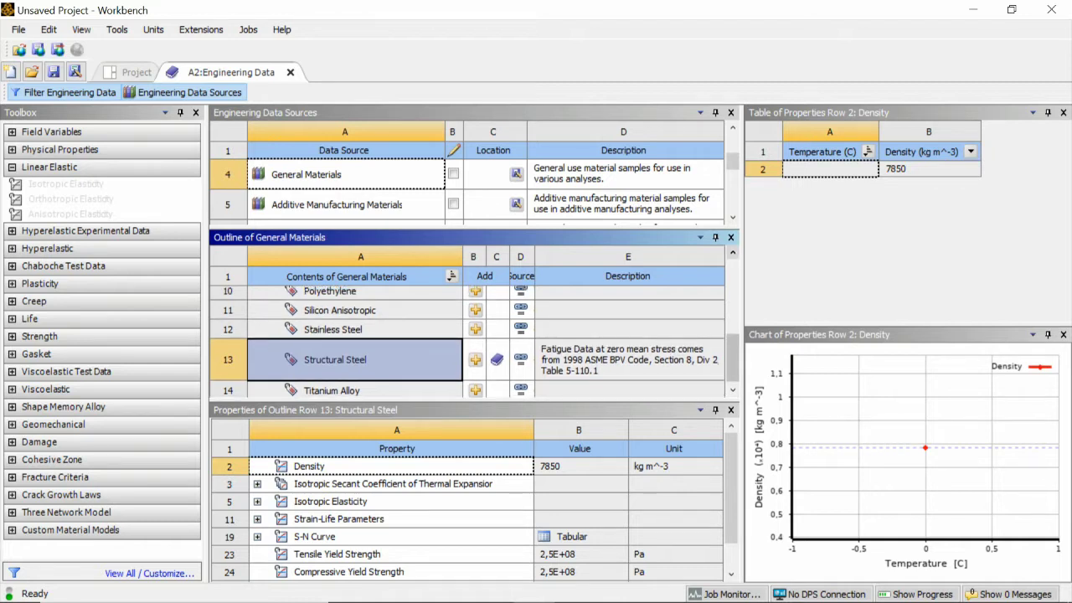
{"action": "left_click", "coordinate": [733, 253]}
{"action": "left_click", "coordinate": [732, 253]}
{"action": "left_click", "coordinate": [732, 253]}
{"action": "left_click", "coordinate": [732, 253]}
{"action": "left_click", "coordinate": [732, 253]}
{"action": "left_click", "coordinate": [732, 252]}
{"action": "left_click", "coordinate": [733, 252]}
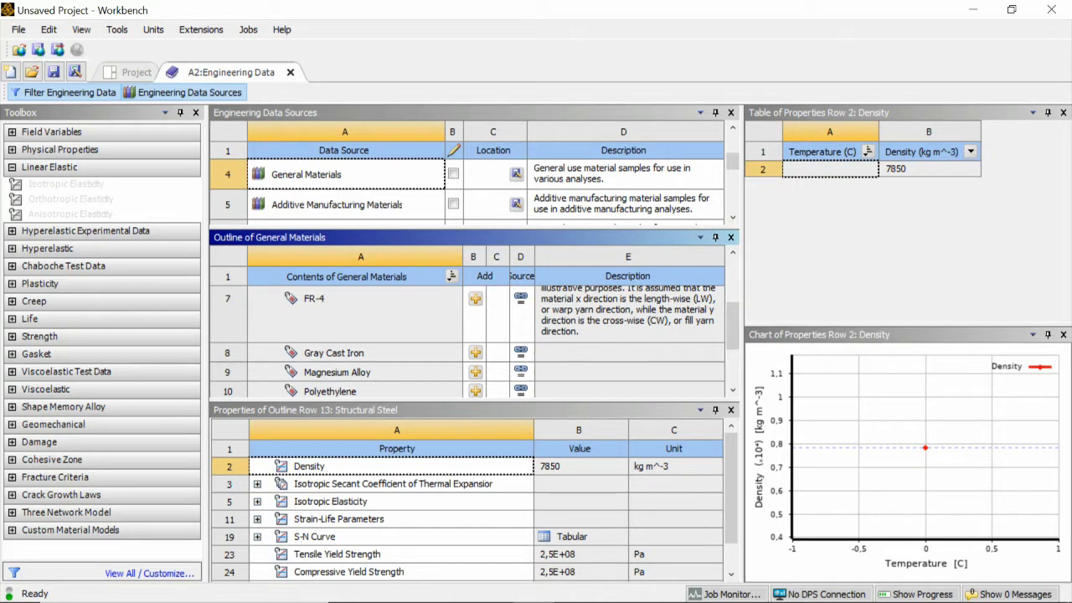
{"action": "left_click", "coordinate": [334, 353]}
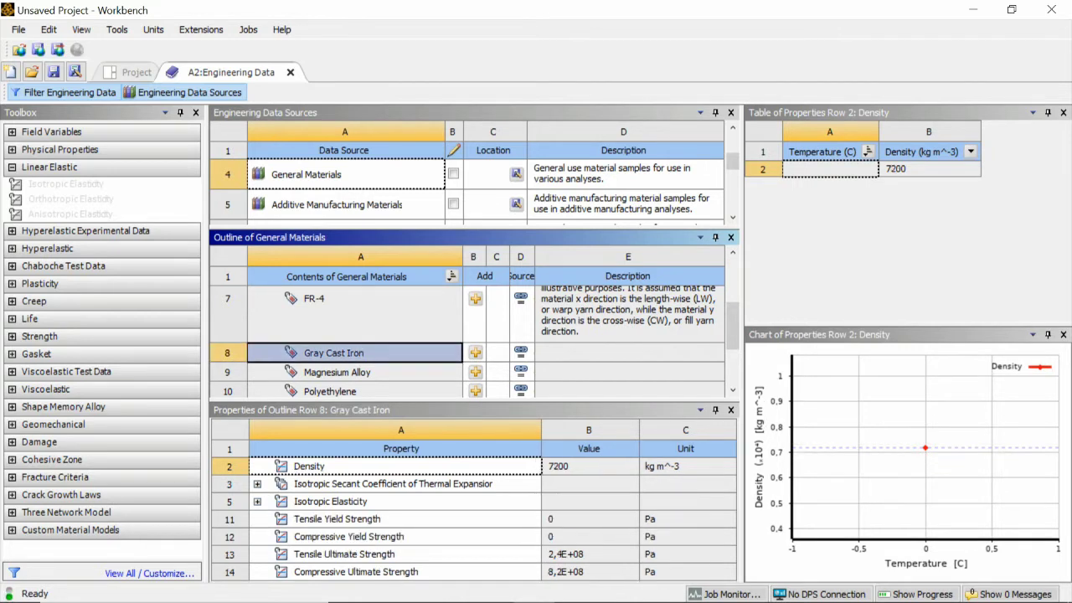
{"action": "left_click", "coordinate": [733, 253]}
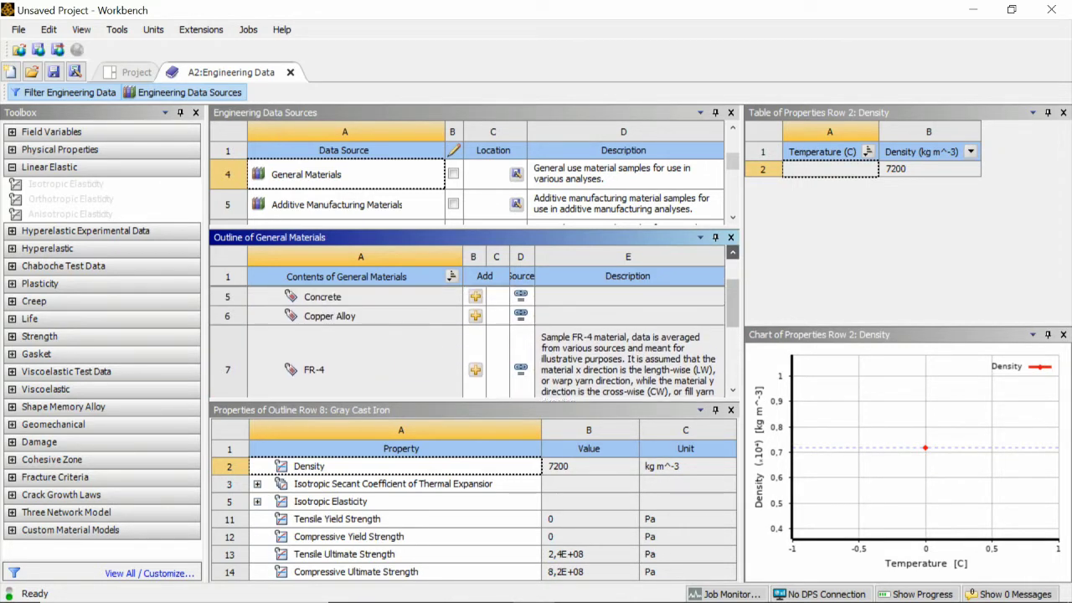
{"action": "left_click", "coordinate": [732, 253]}
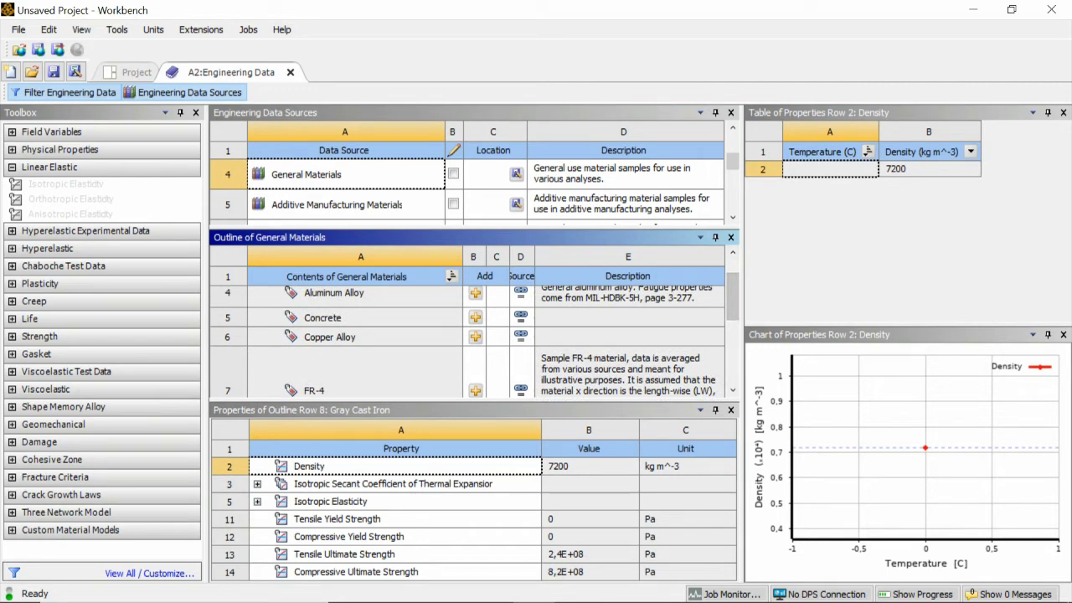
{"action": "scroll", "coordinate": [469, 335], "scroll_direction": "down", "scroll_amount": 3}
{"action": "scroll", "coordinate": [467, 342], "scroll_direction": "down", "scroll_amount": 1}
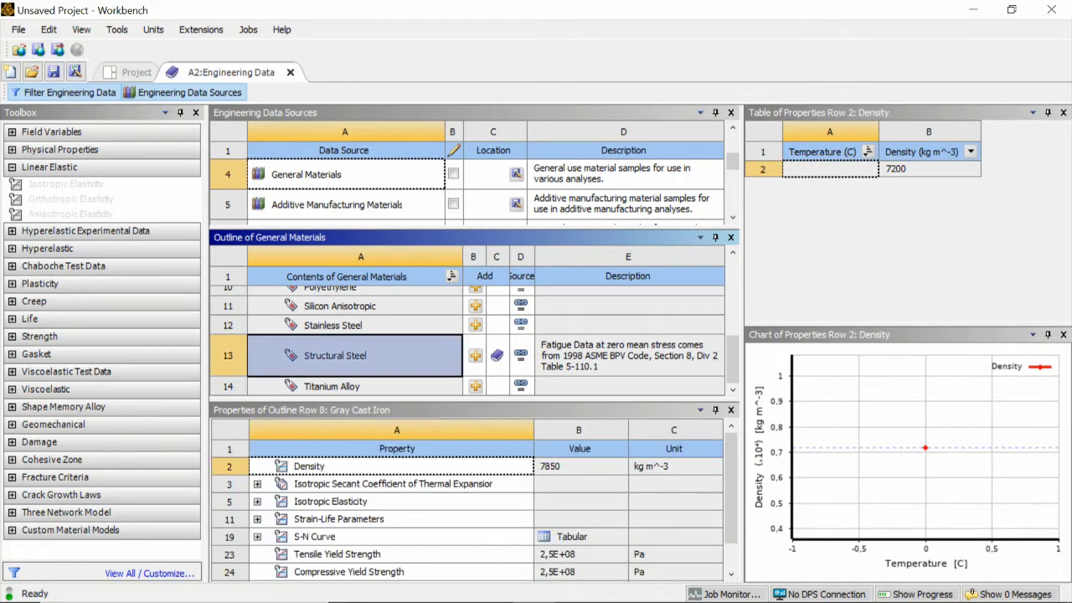
{"action": "left_click", "coordinate": [291, 72]}
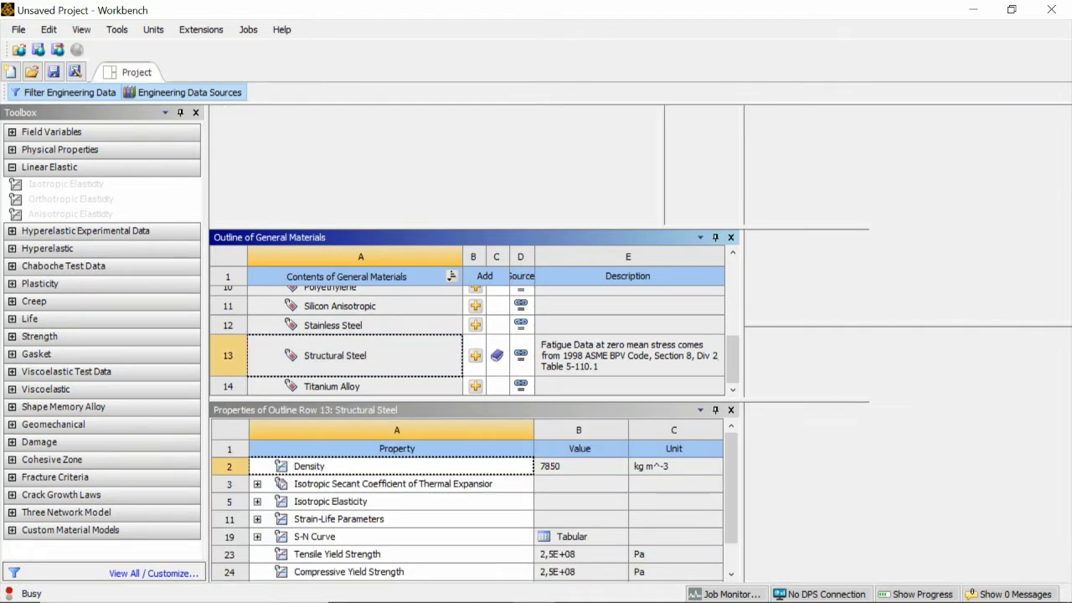
Step: Create a new DesignModeler geometry for the Static Structural system
{"action": "left_click", "coordinate": [306, 215]}
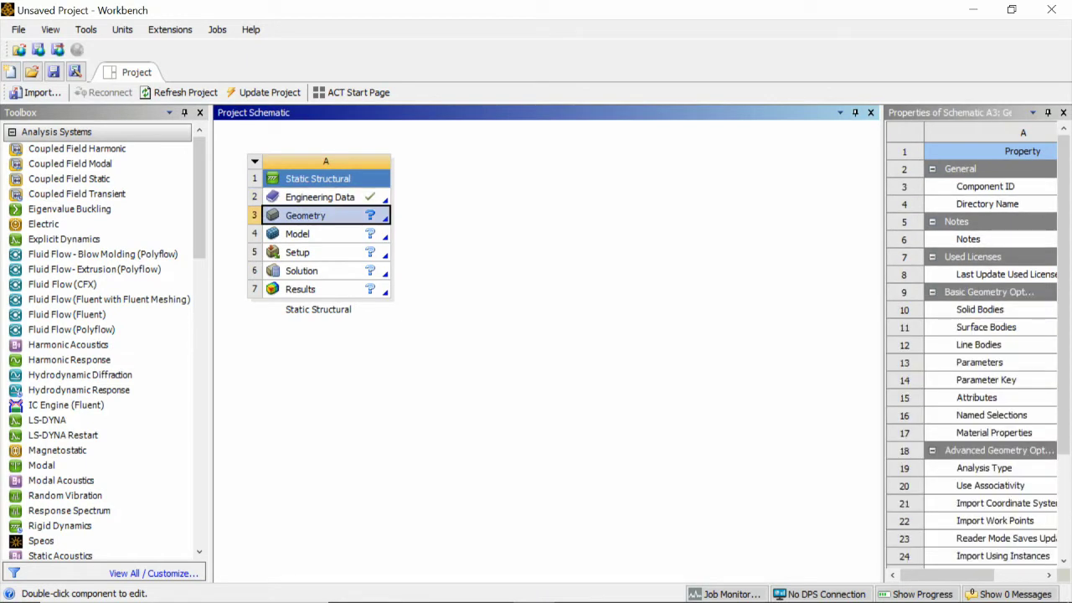
{"action": "right_click", "coordinate": [305, 216]}
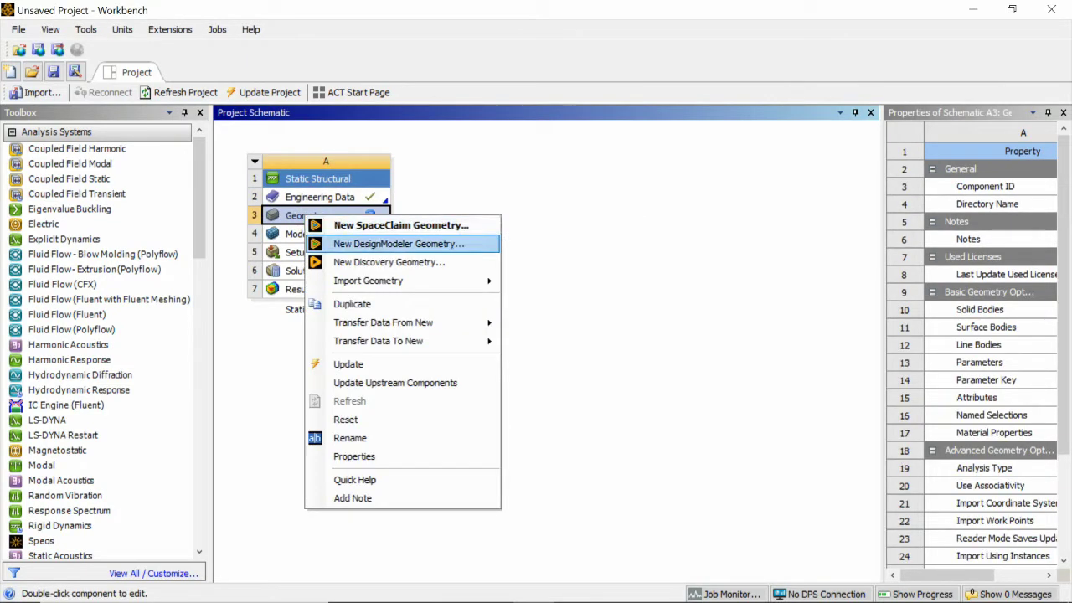
{"action": "key", "text": "Return"}
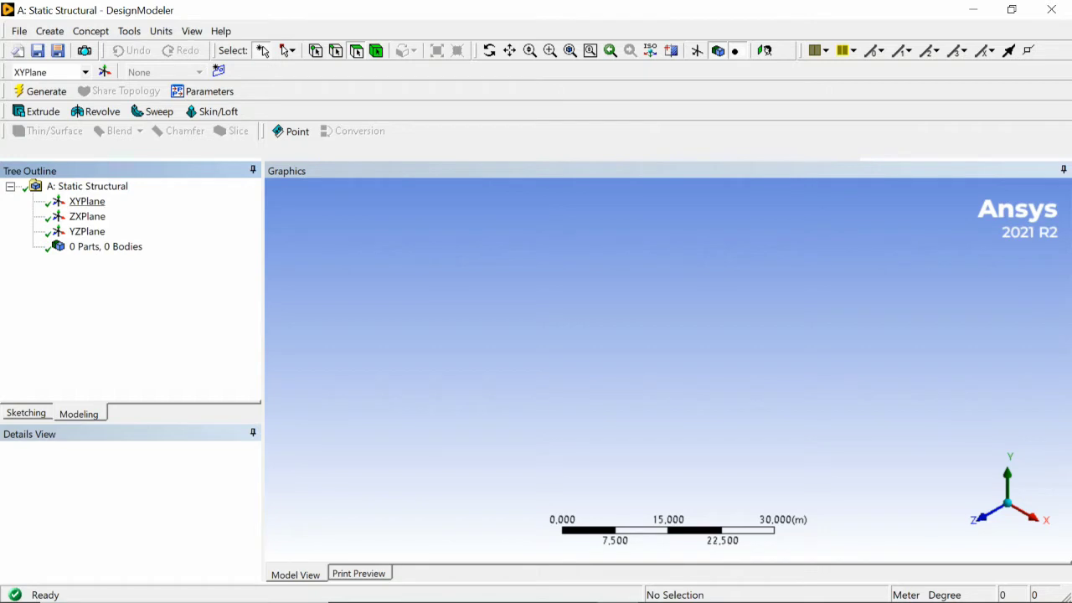
Step: Create a new sketch on the XY plane, viewed face-on, and select it
{"action": "left_click", "coordinate": [87, 202]}
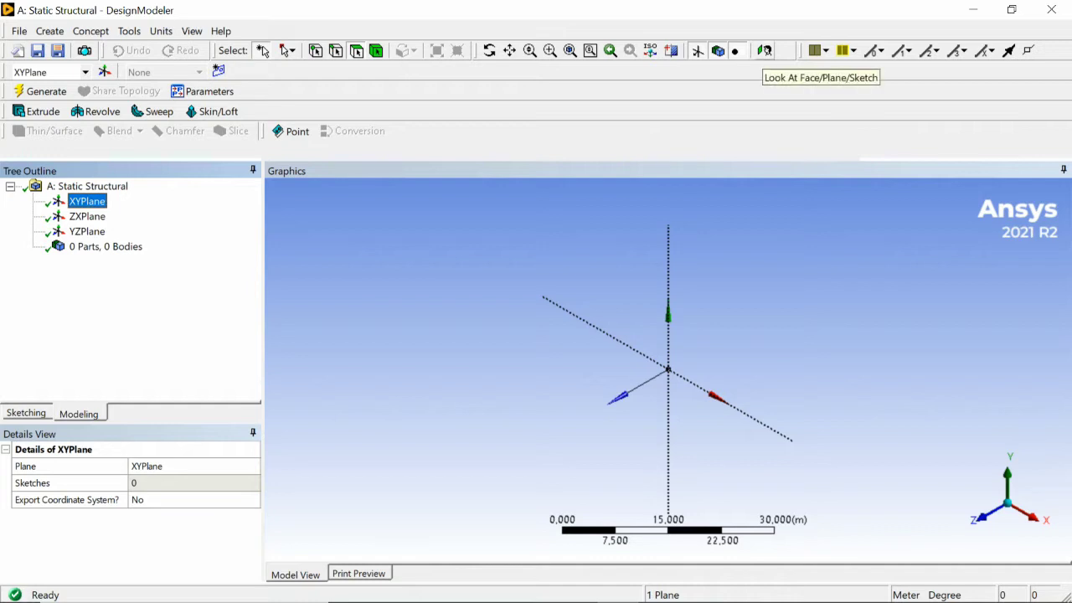
{"action": "left_click", "coordinate": [765, 50]}
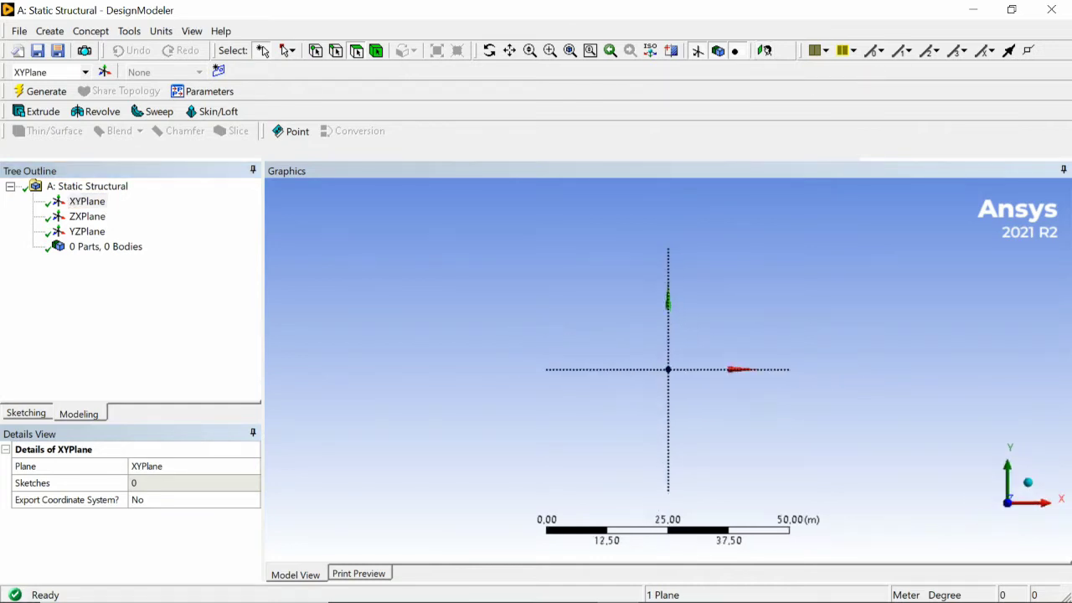
{"action": "left_click", "coordinate": [219, 72]}
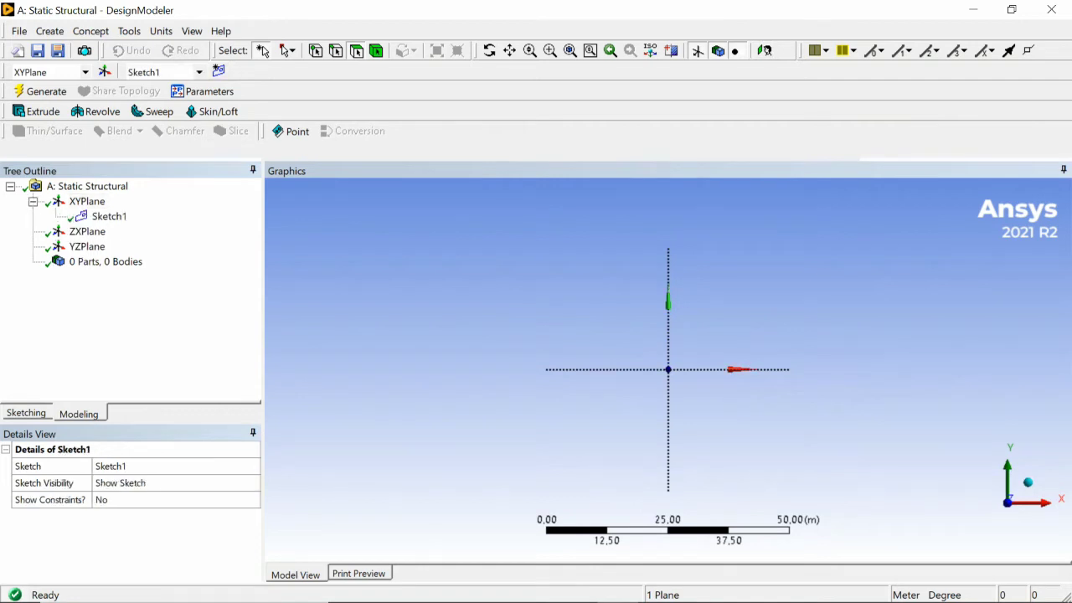
{"action": "left_click", "coordinate": [108, 216]}
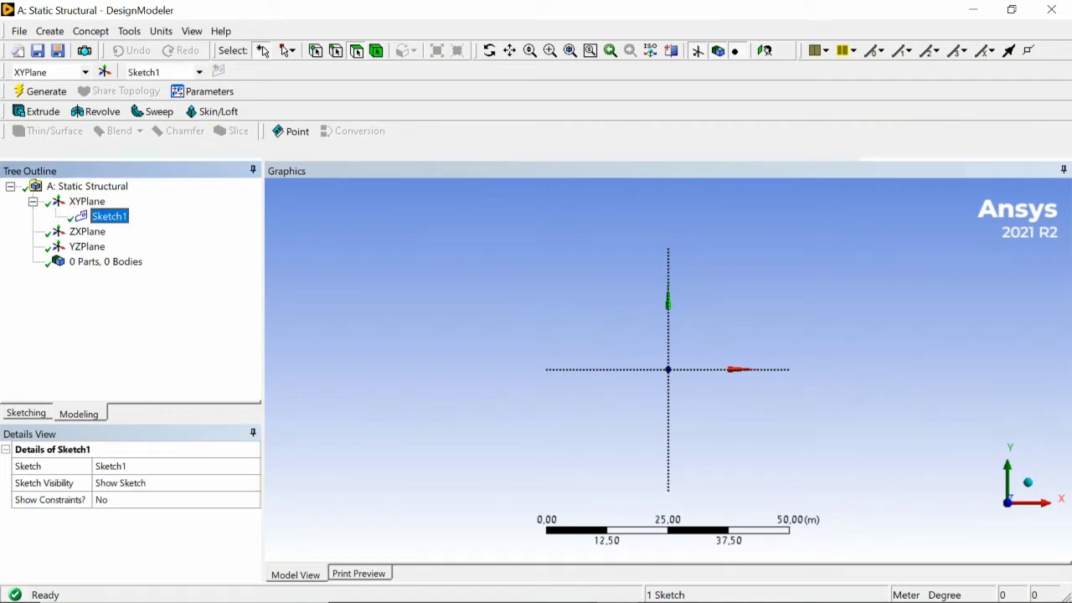
Step: Show the sketching grid in 2D and enable snapping to it
{"action": "left_click", "coordinate": [26, 413]}
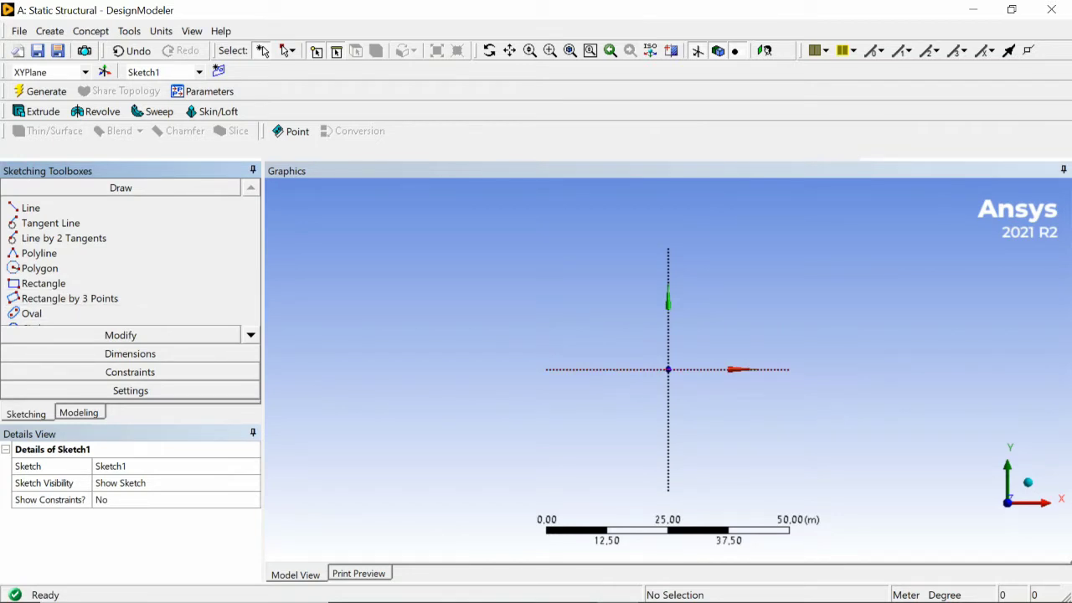
{"action": "left_click", "coordinate": [129, 390]}
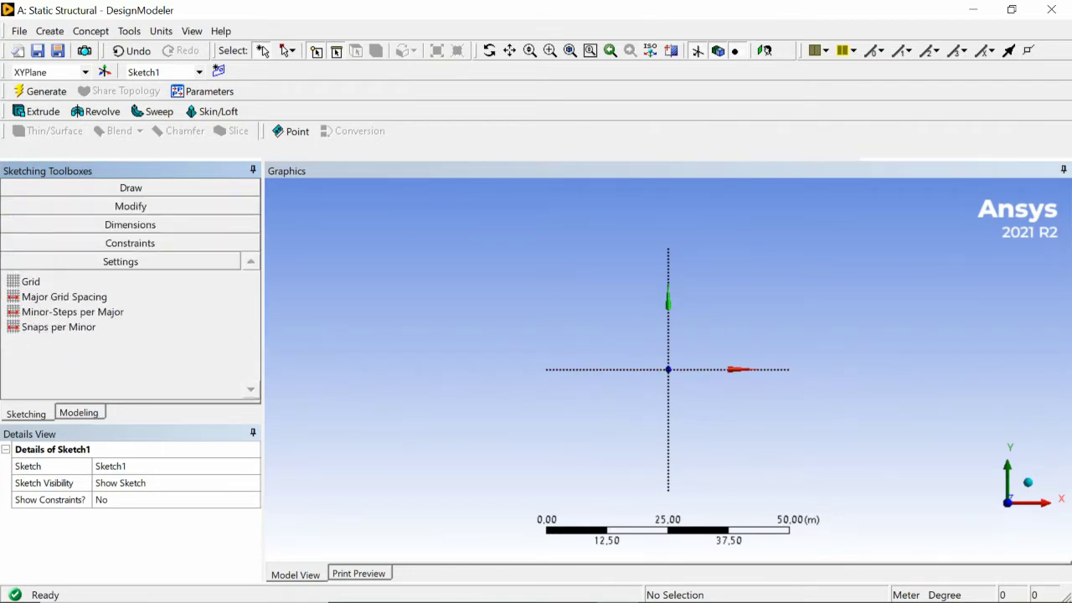
{"action": "left_click", "coordinate": [31, 281]}
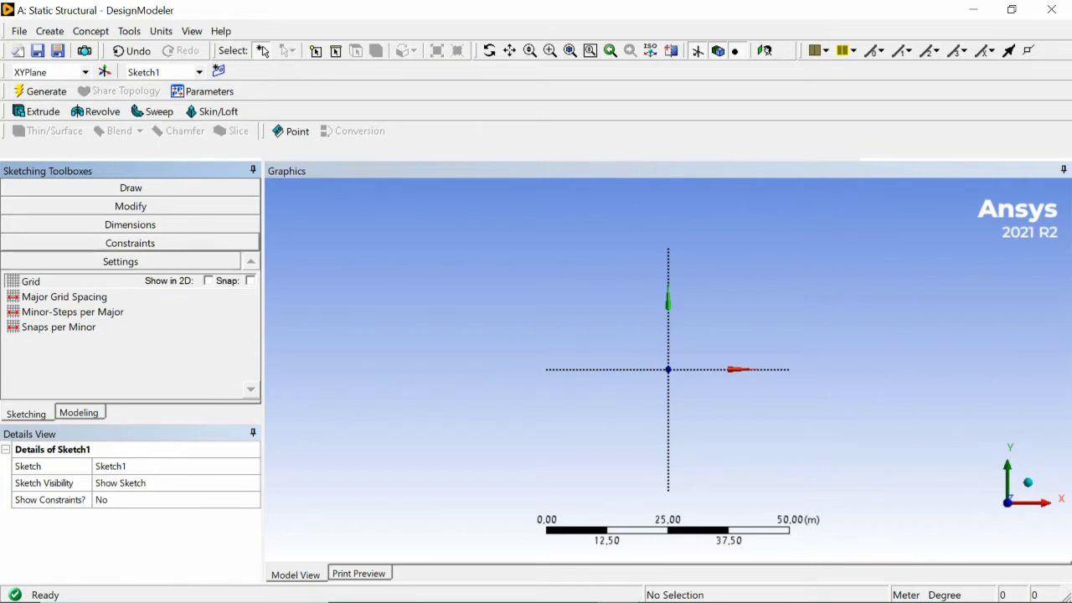
{"action": "left_click", "coordinate": [208, 280]}
{"action": "left_click", "coordinate": [250, 280]}
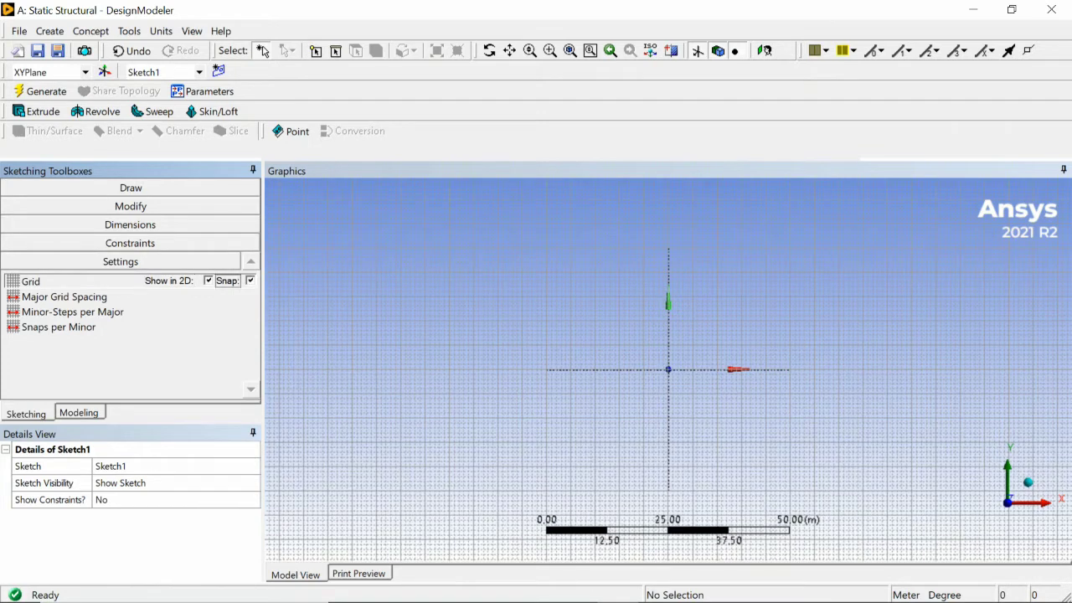
Step: Set the sketch grid's minor steps per major spacing to 2
{"action": "left_click", "coordinate": [64, 297]}
{"action": "left_click", "coordinate": [72, 313]}
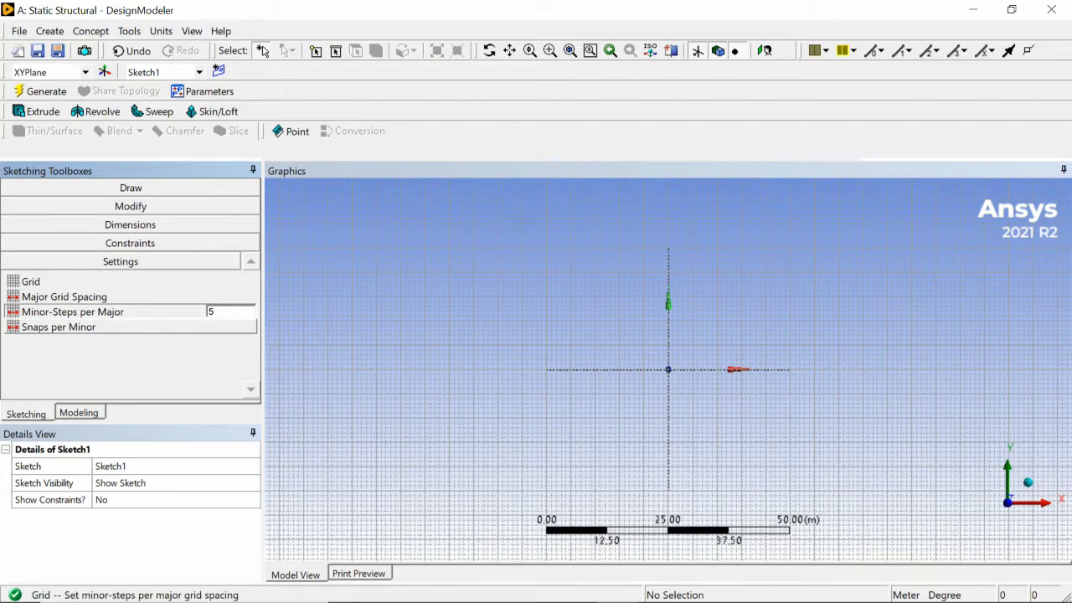
{"action": "left_click_drag", "start_coordinate": [220, 312], "coordinate": [208, 312]}
{"action": "type", "text": "2"}
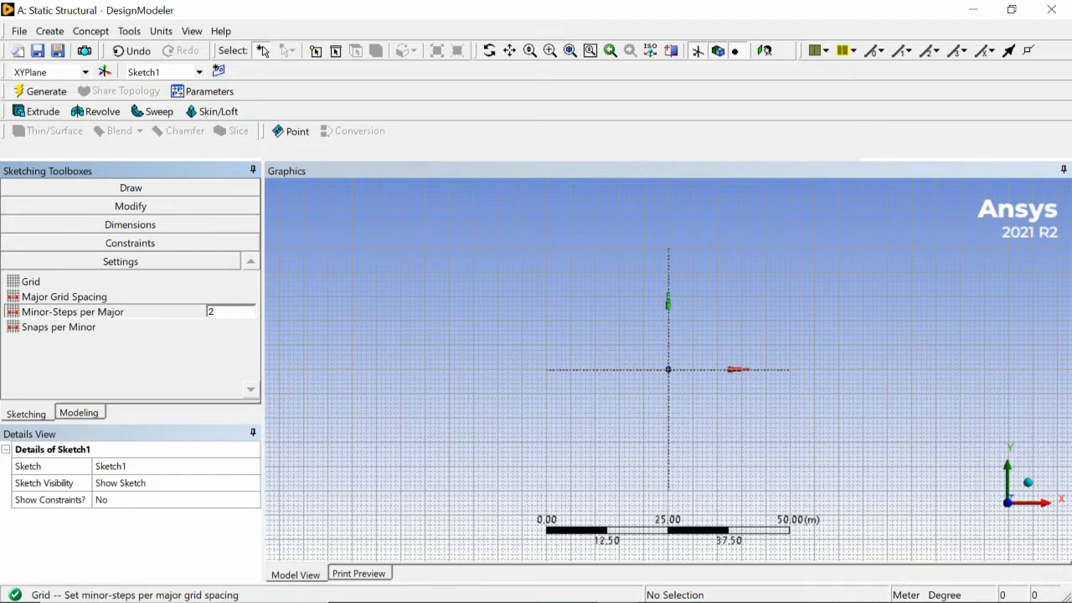
{"action": "key", "text": "Return"}
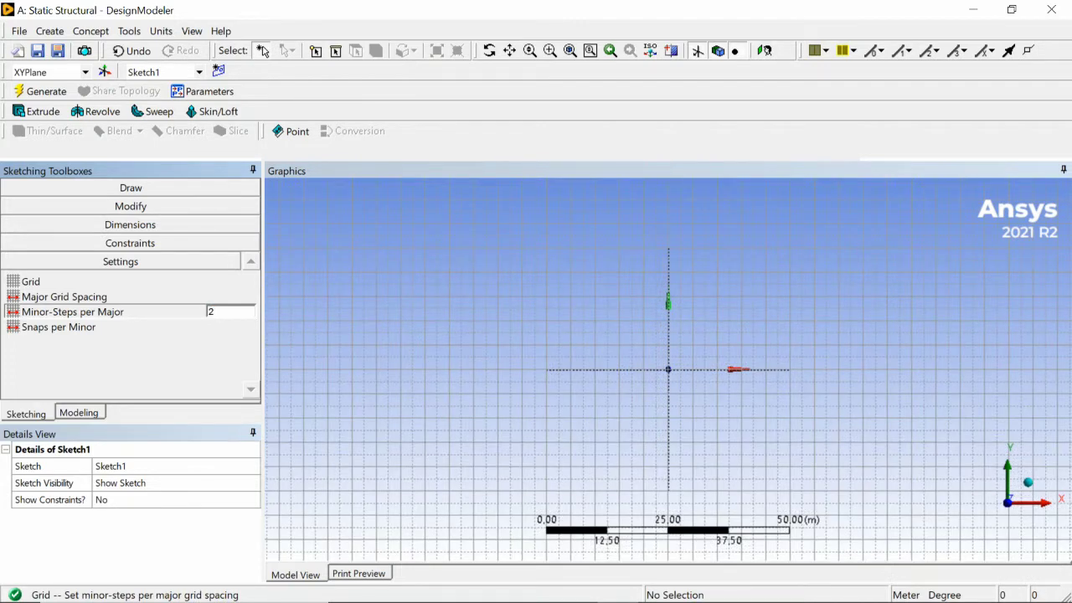
{"action": "scroll", "coordinate": [740, 353], "scroll_direction": "up", "scroll_amount": 5}
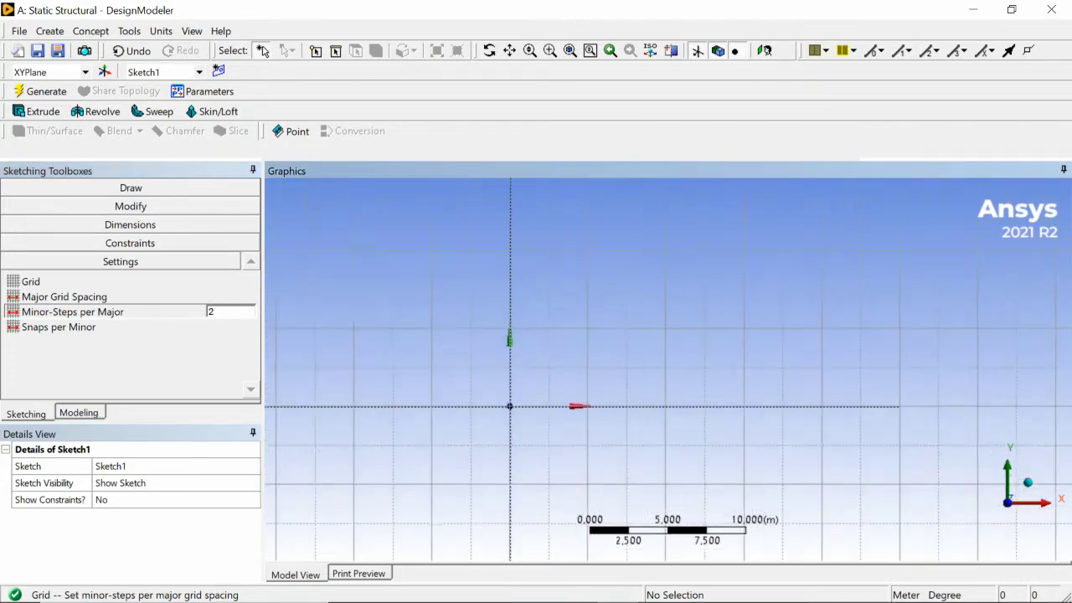
Step: Draw five consecutive 5 m horizontal lines along the X axis, starting at the origin and ending at x = 25 m
{"action": "middle_click_drag", "start_coordinate": [740, 352], "coordinate": [647, 360], "text": "ctrl"}
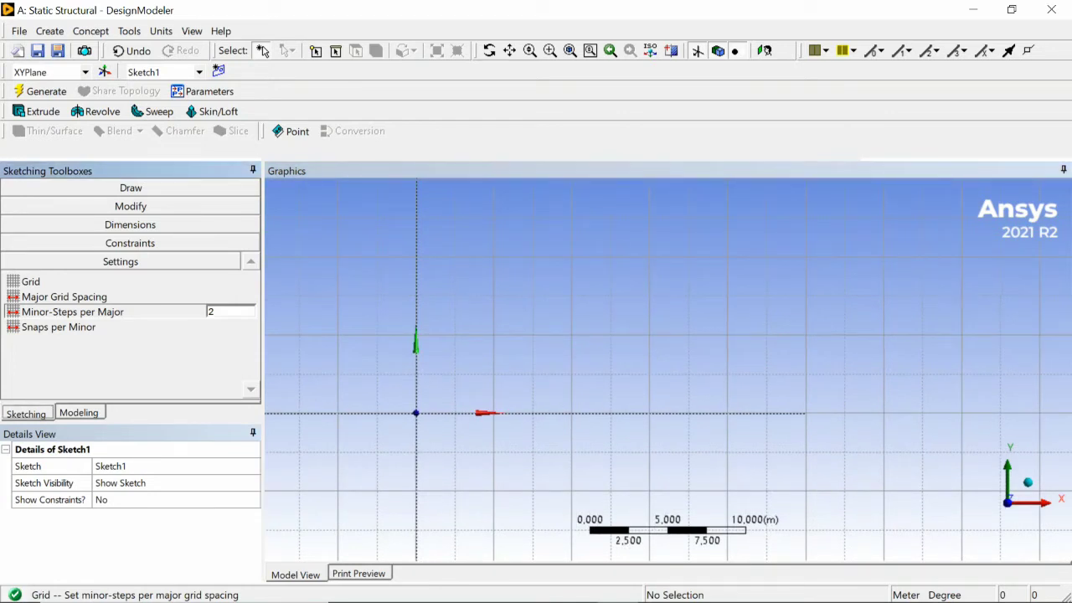
{"action": "left_click", "coordinate": [130, 189]}
{"action": "left_click", "coordinate": [30, 207]}
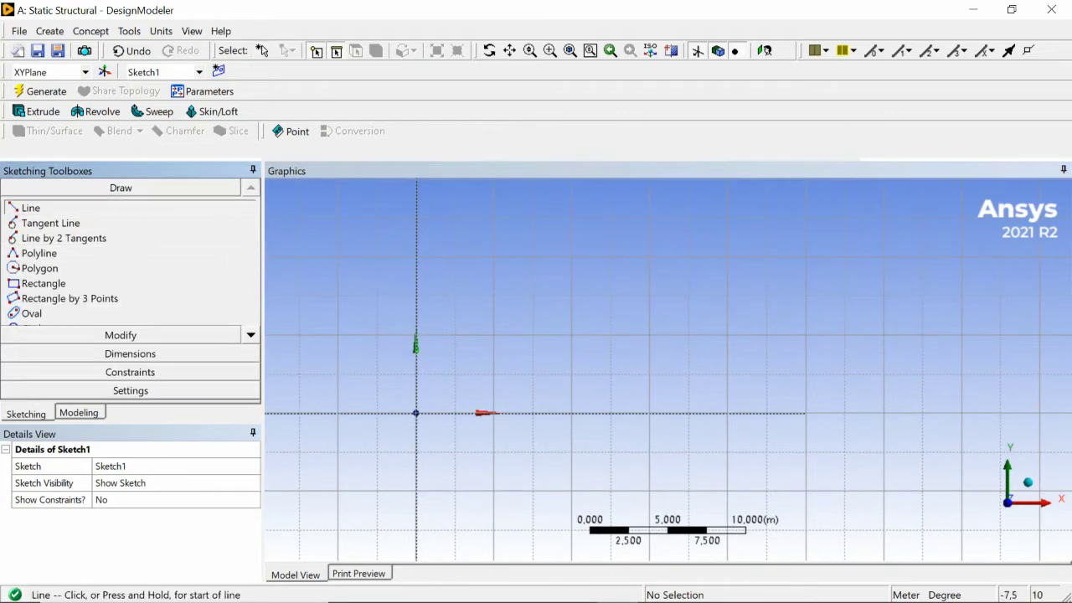
{"action": "middle_click_drag", "start_coordinate": [534, 339], "coordinate": [486, 324], "text": "ctrl"}
{"action": "left_click", "coordinate": [369, 397]}
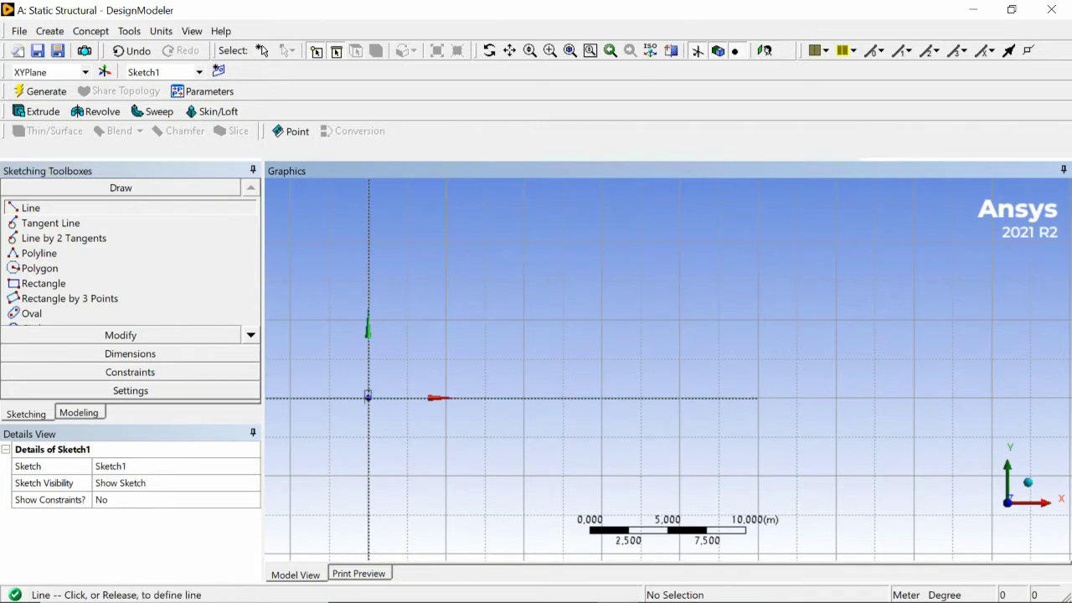
{"action": "left_click", "coordinate": [444, 398]}
{"action": "left_click", "coordinate": [445, 397]}
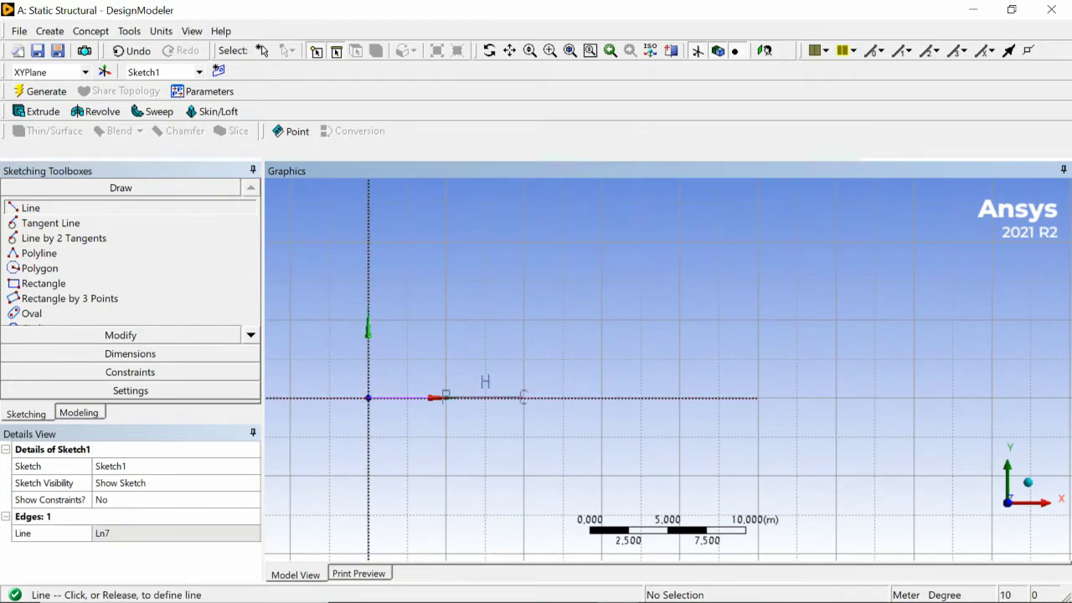
{"action": "left_click", "coordinate": [523, 398]}
{"action": "left_click", "coordinate": [523, 397]}
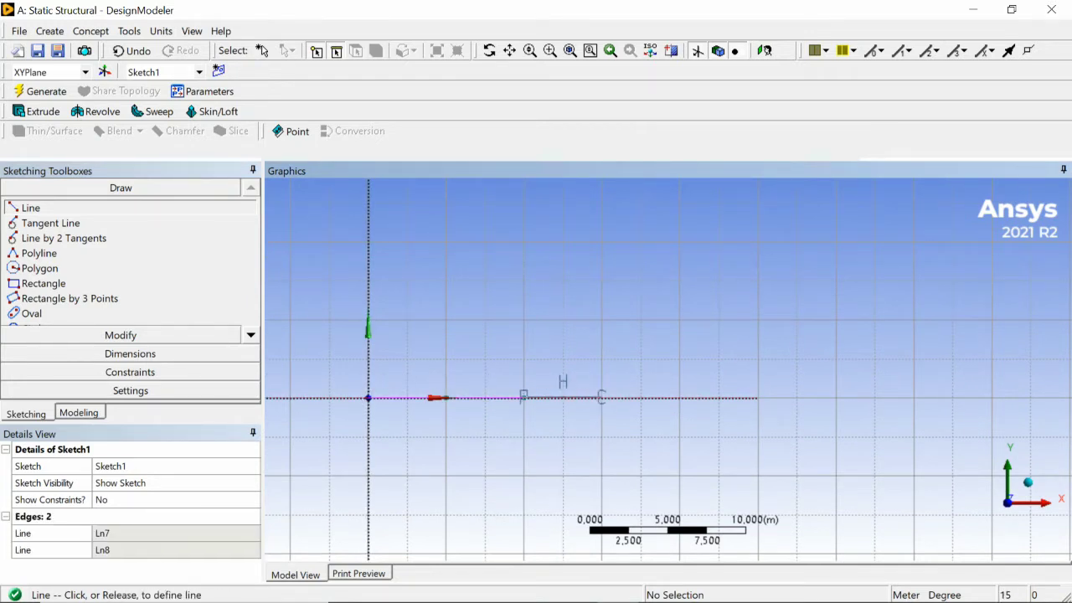
{"action": "left_click", "coordinate": [601, 398]}
{"action": "left_click", "coordinate": [601, 398]}
{"action": "left_click", "coordinate": [679, 398]}
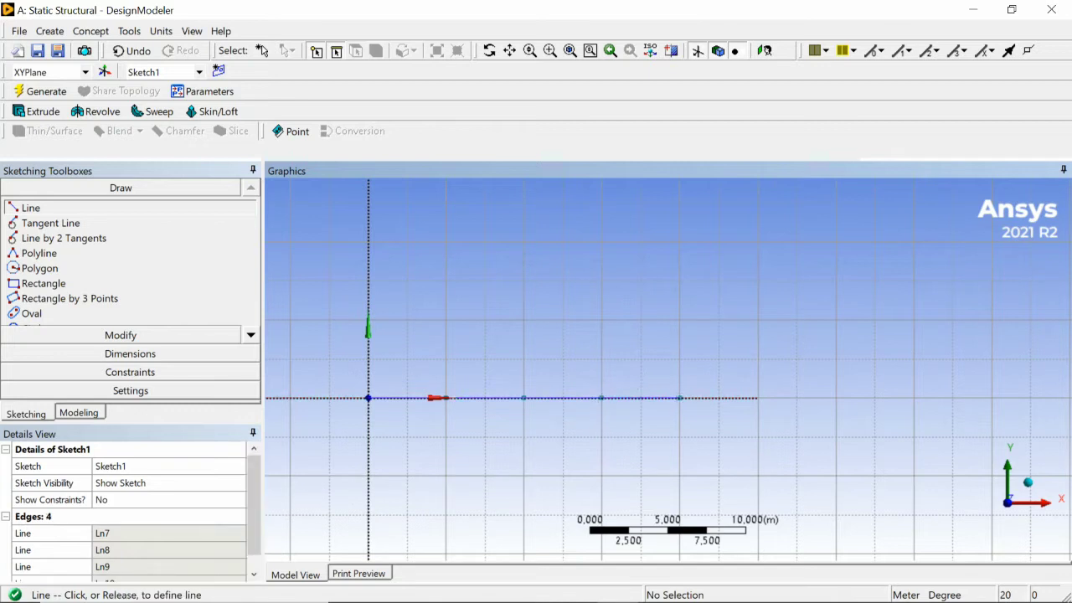
{"action": "left_click", "coordinate": [679, 398]}
{"action": "left_click", "coordinate": [758, 398]}
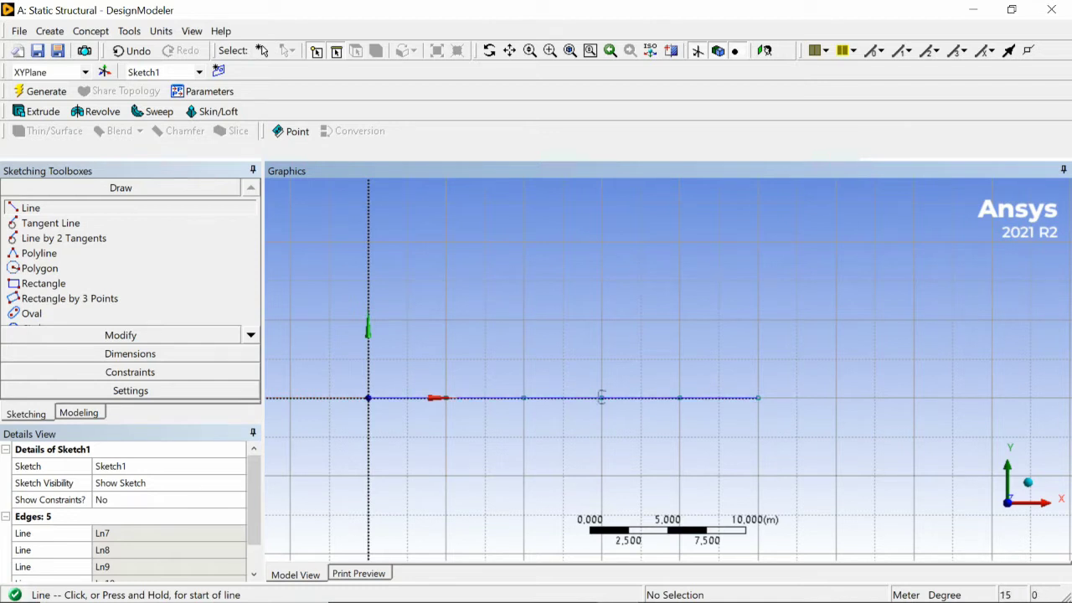
Step: Create a second sketch on the XY plane and make it active for sketching
{"action": "left_click", "coordinate": [78, 413]}
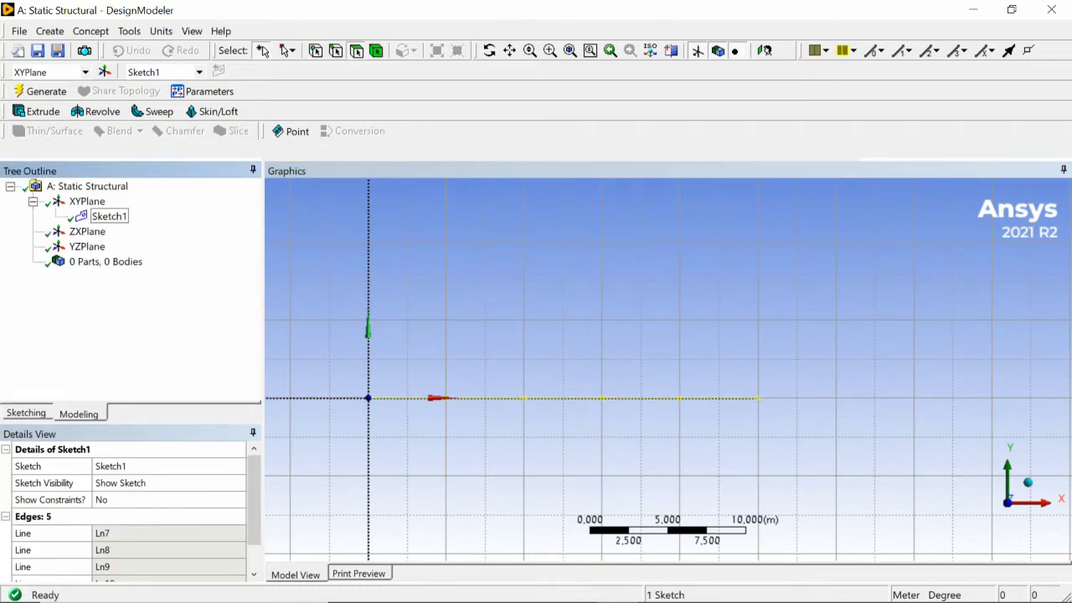
{"action": "left_click", "coordinate": [87, 201]}
{"action": "left_click", "coordinate": [218, 72]}
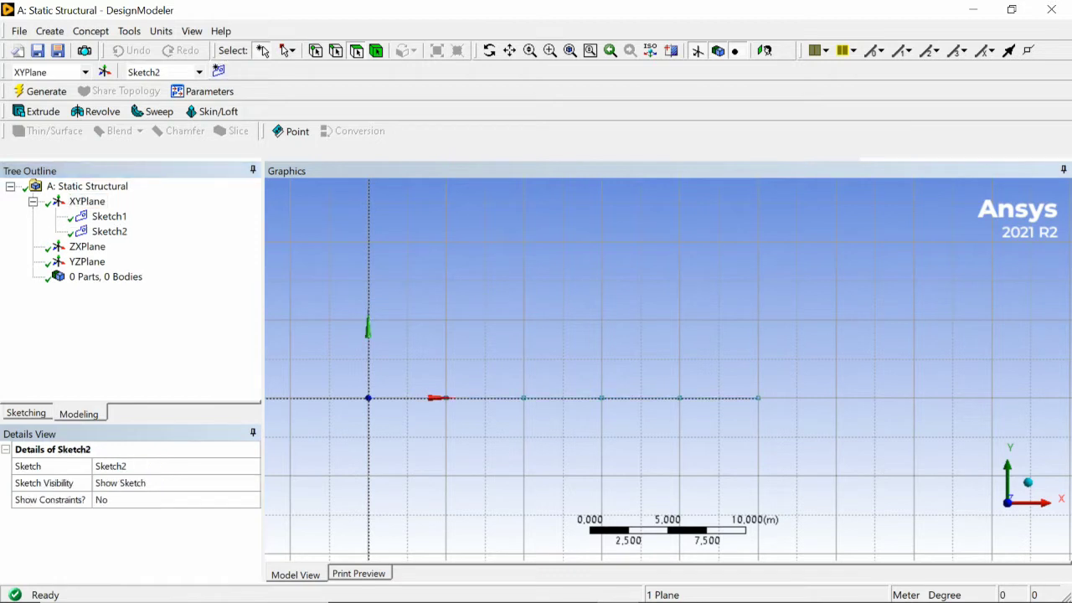
{"action": "left_click", "coordinate": [26, 412]}
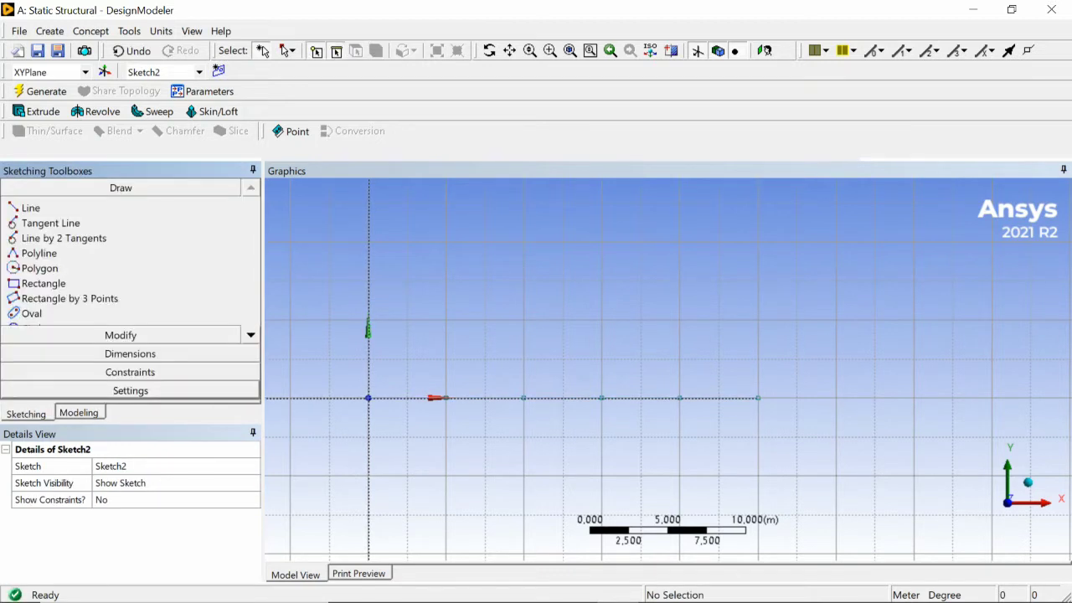
{"action": "left_click", "coordinate": [78, 414]}
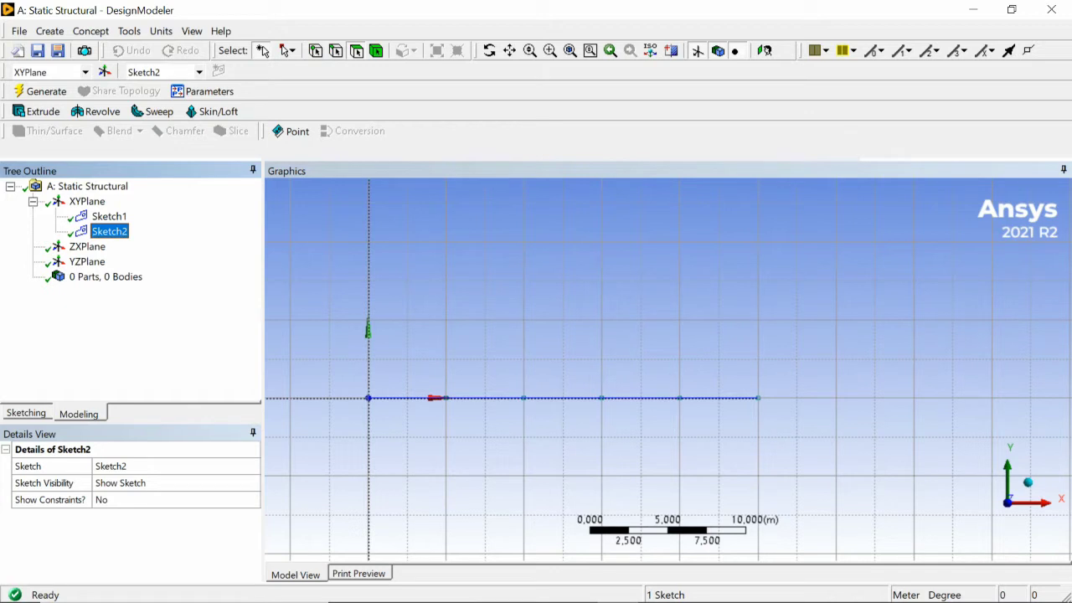
{"action": "left_click", "coordinate": [26, 413]}
Step: Draw ten connected diagonal lines zigzagging from the origin to x = 25 m, with 5 m high peaks midway over each bottom segment
{"action": "left_click", "coordinate": [30, 208]}
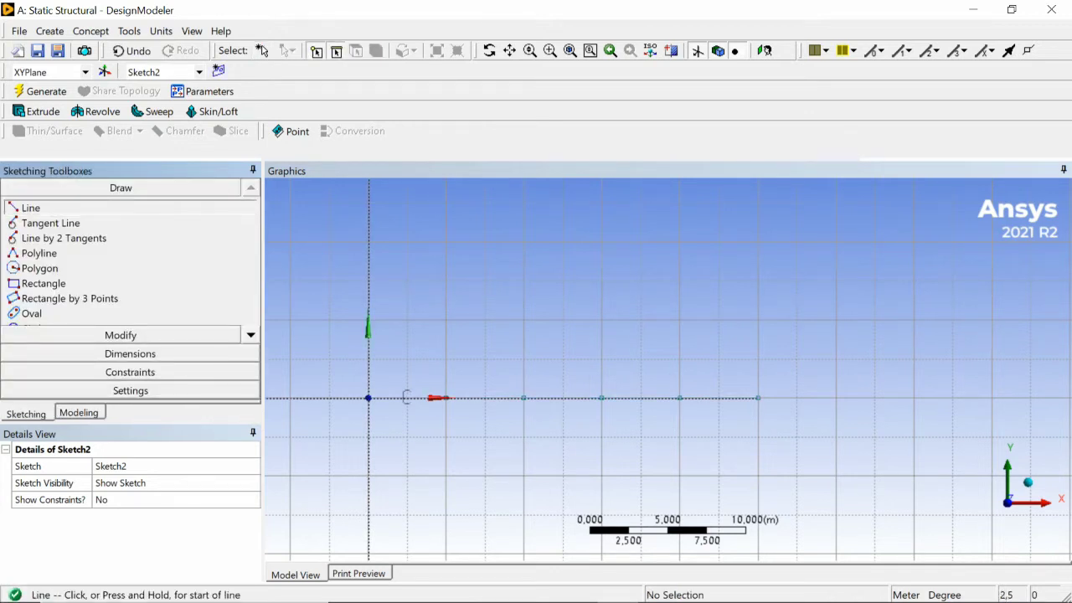
{"action": "left_click", "coordinate": [369, 397]}
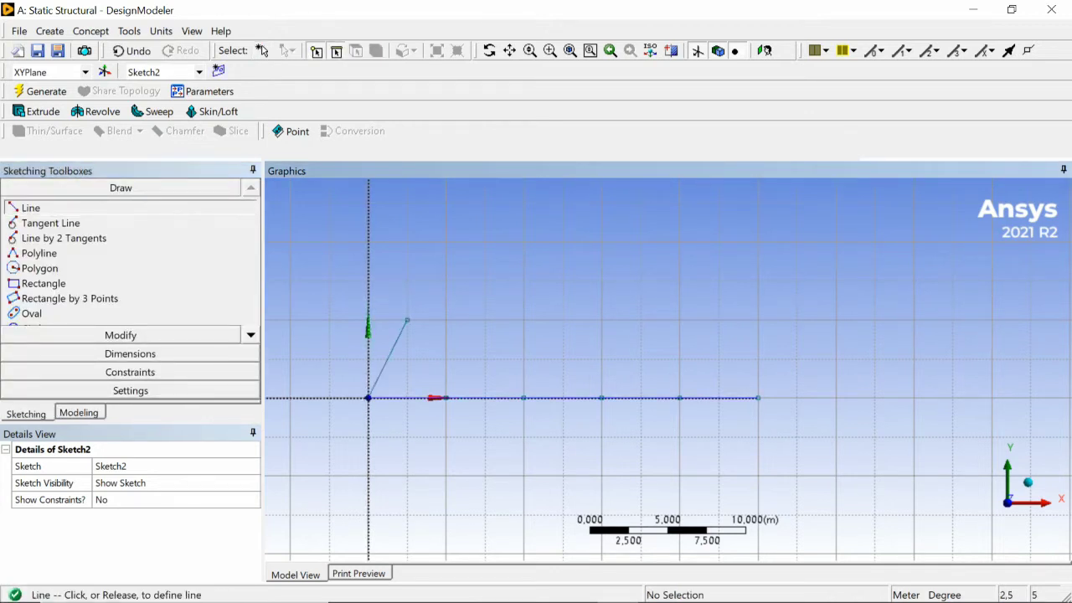
{"action": "left_click", "coordinate": [407, 318]}
{"action": "left_click", "coordinate": [407, 318]}
{"action": "left_click", "coordinate": [446, 397]}
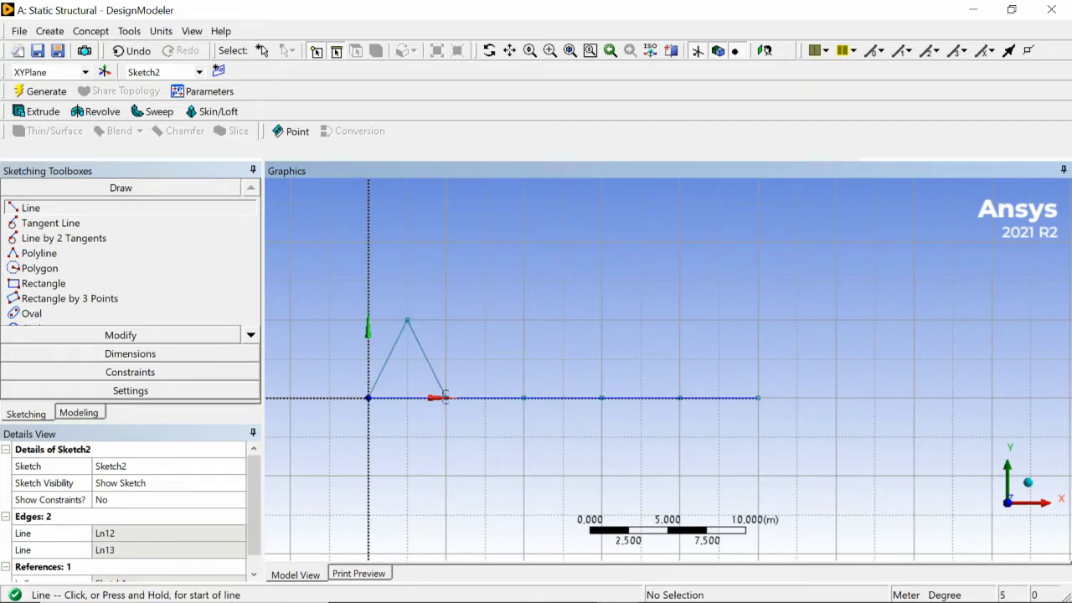
{"action": "left_click", "coordinate": [446, 397]}
{"action": "left_click", "coordinate": [484, 320]}
{"action": "left_click", "coordinate": [485, 320]}
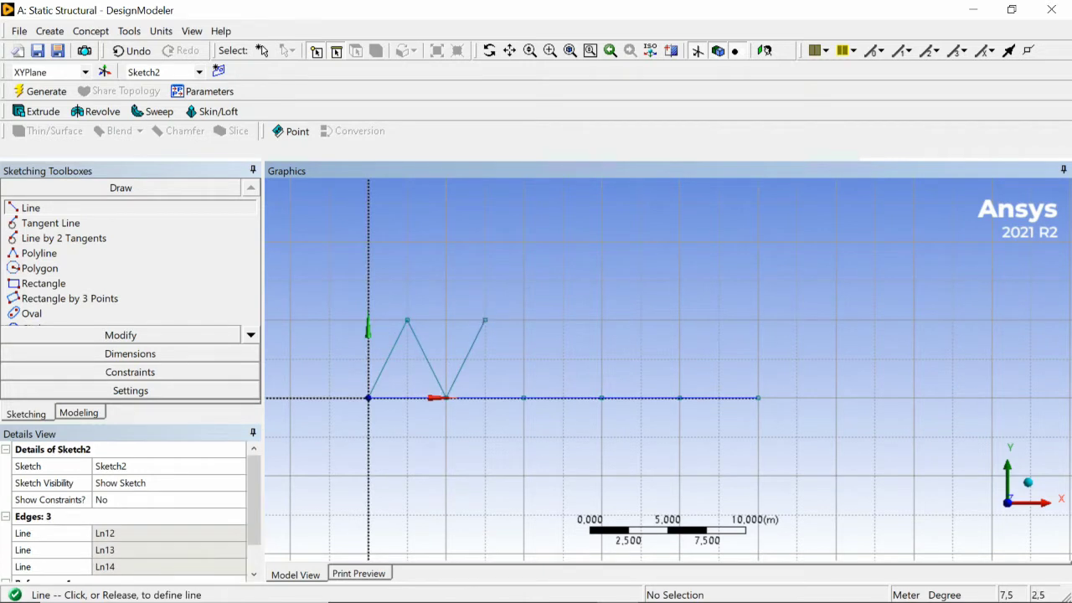
{"action": "left_click", "coordinate": [523, 397]}
{"action": "left_click", "coordinate": [523, 397]}
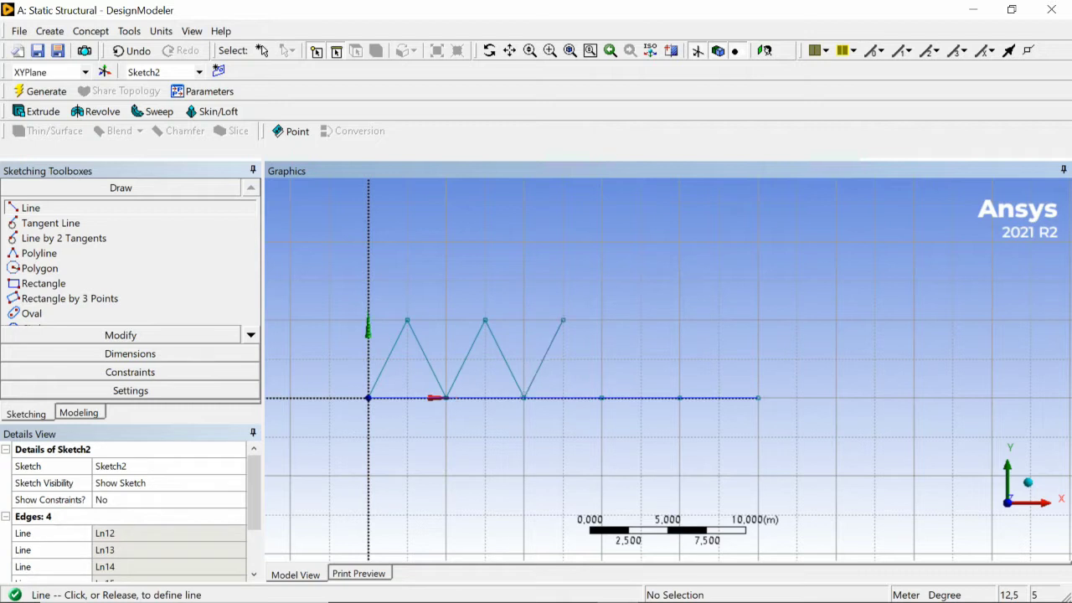
{"action": "left_click", "coordinate": [561, 320]}
{"action": "left_click", "coordinate": [562, 320]}
{"action": "left_click", "coordinate": [601, 397]}
{"action": "left_click", "coordinate": [601, 397]}
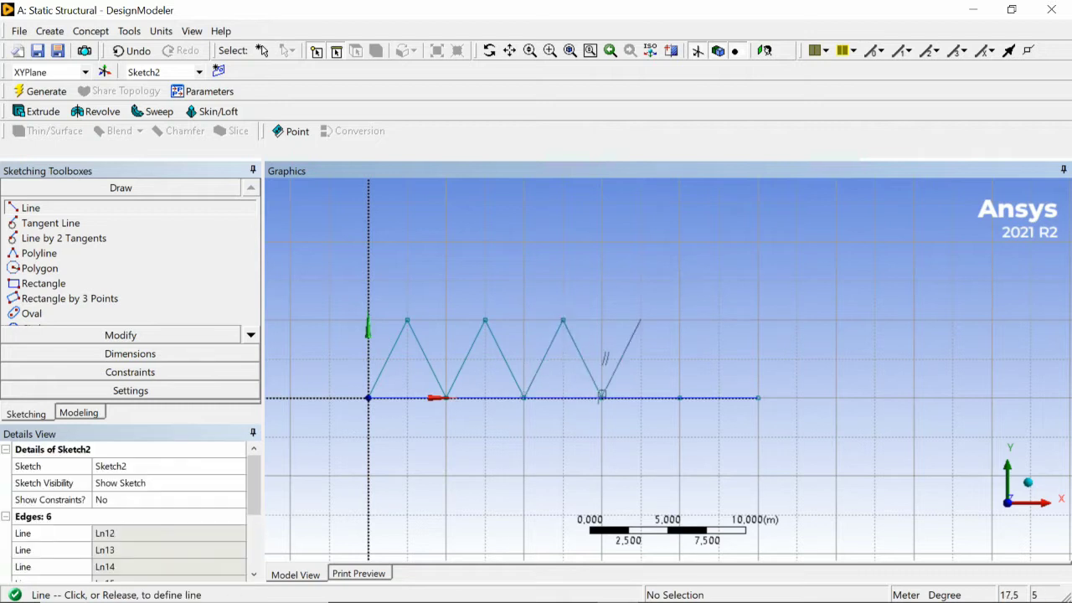
{"action": "left_click", "coordinate": [640, 319]}
{"action": "left_click", "coordinate": [640, 319]}
{"action": "left_click", "coordinate": [679, 397]}
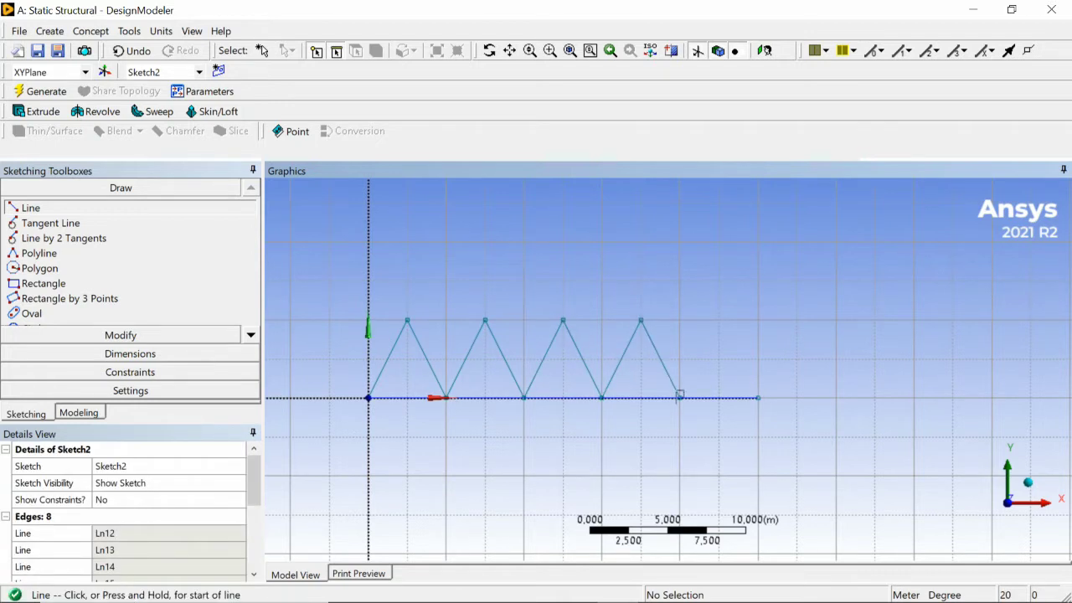
{"action": "left_click", "coordinate": [679, 397]}
{"action": "left_click", "coordinate": [718, 319]}
{"action": "left_click", "coordinate": [718, 319]}
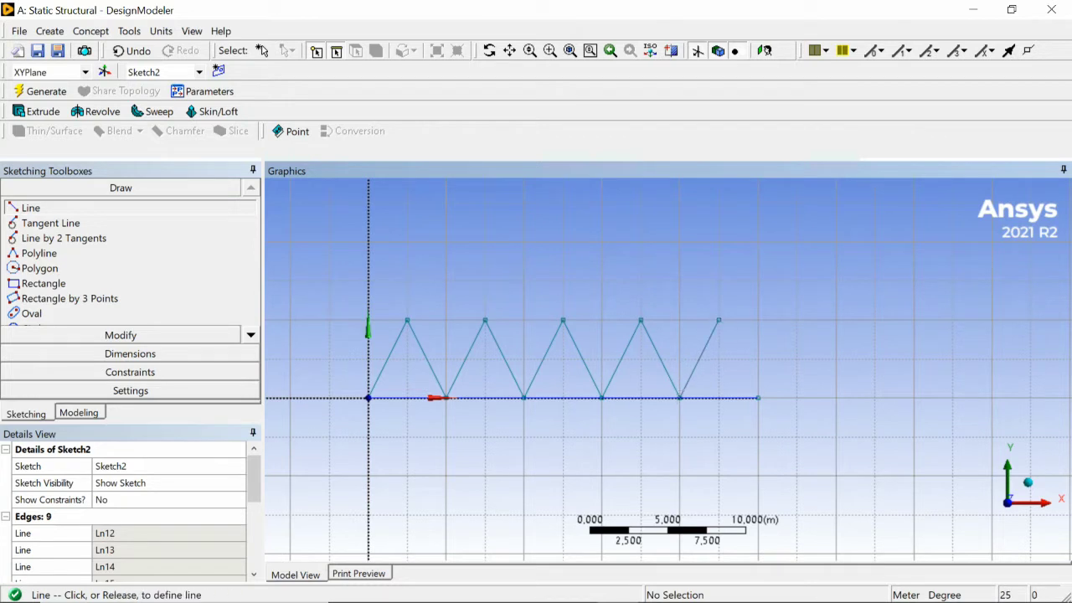
{"action": "left_click", "coordinate": [757, 397]}
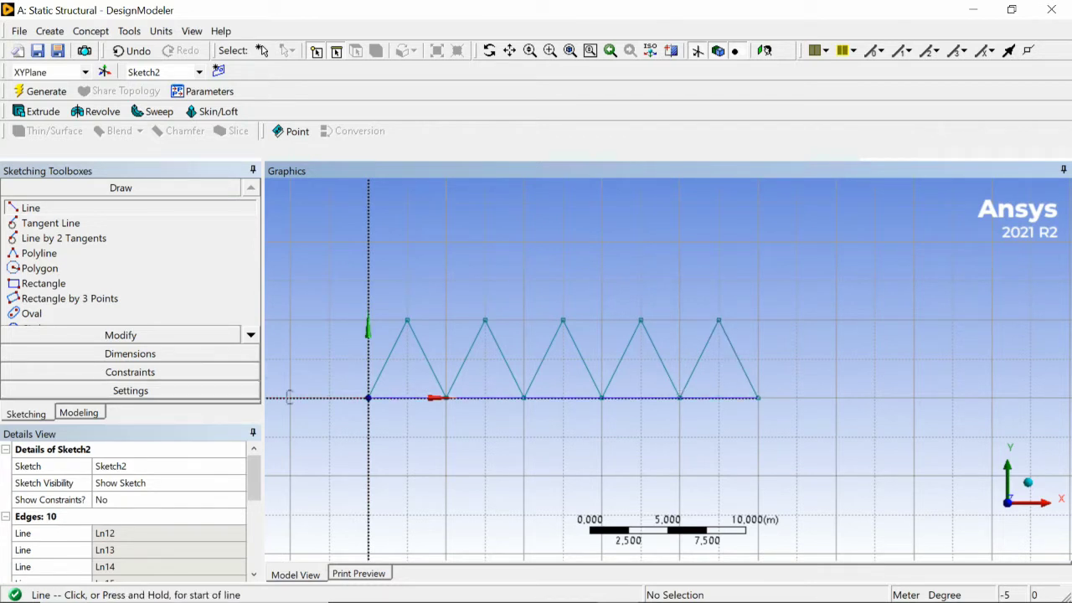
Step: In Sketch1, draw four horizontal lines joining the five diagonal peaks to form the truss's top chord
{"action": "left_click", "coordinate": [78, 412]}
{"action": "left_click", "coordinate": [109, 216]}
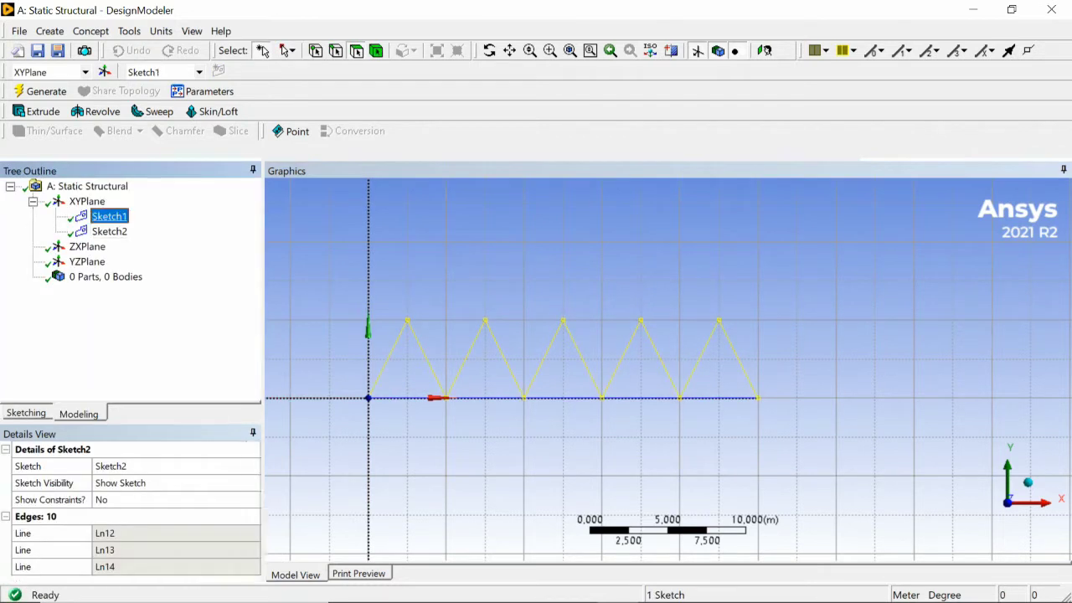
{"action": "left_click", "coordinate": [26, 413]}
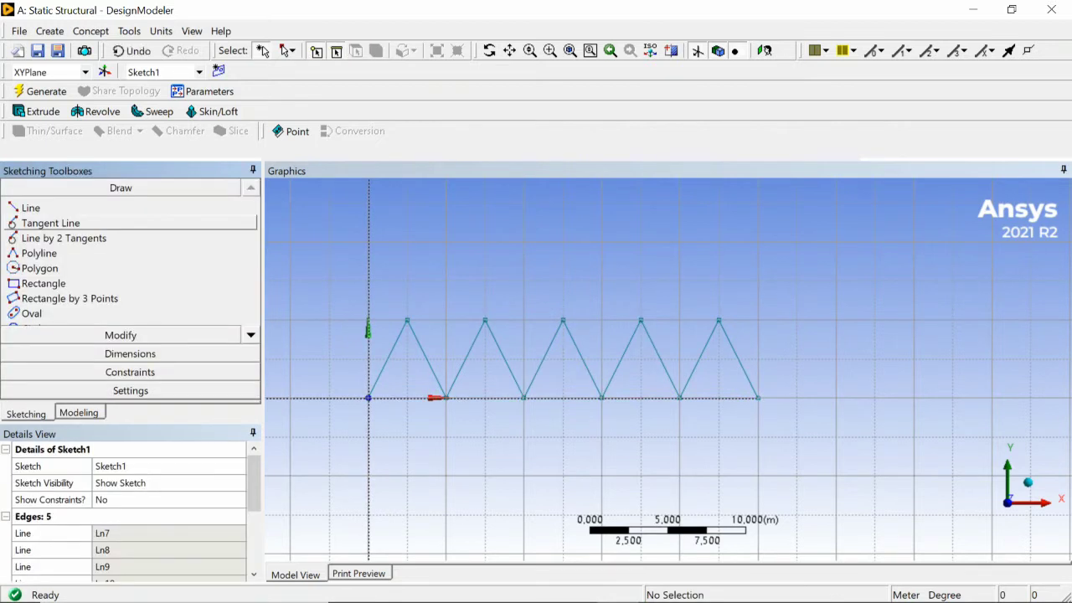
{"action": "left_click", "coordinate": [30, 208]}
{"action": "left_click", "coordinate": [407, 320]}
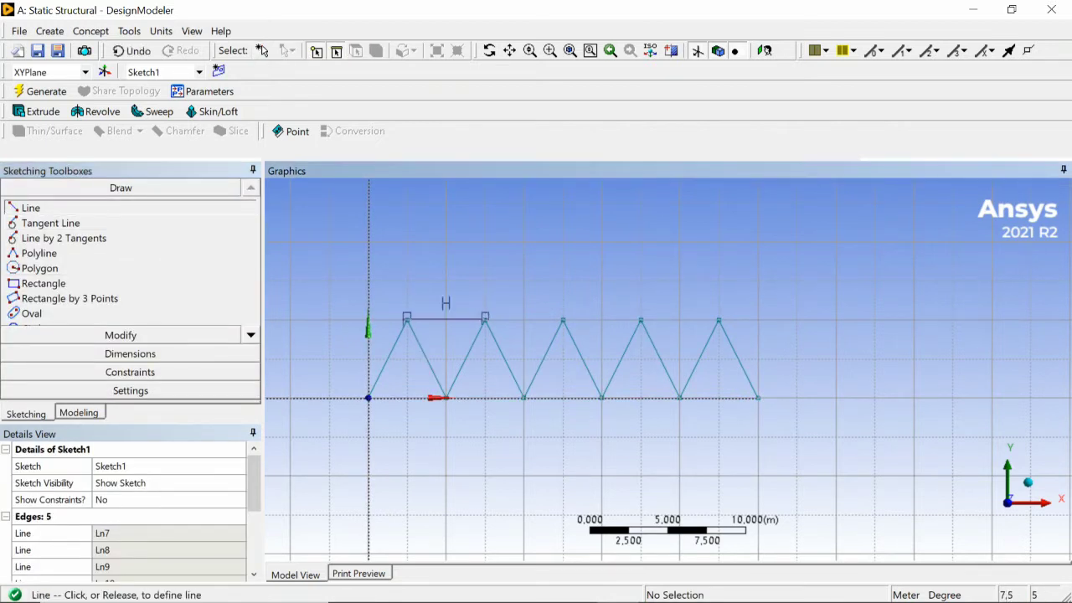
{"action": "left_click", "coordinate": [484, 319]}
{"action": "left_click", "coordinate": [485, 319]}
{"action": "left_click", "coordinate": [563, 319]}
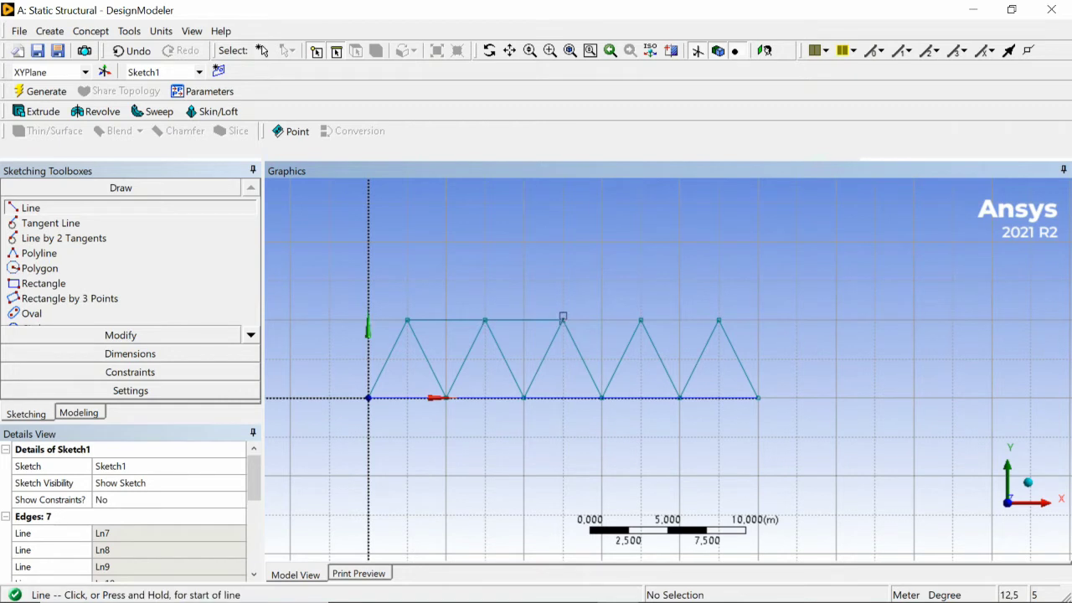
{"action": "left_click", "coordinate": [563, 319]}
{"action": "left_click", "coordinate": [640, 319]}
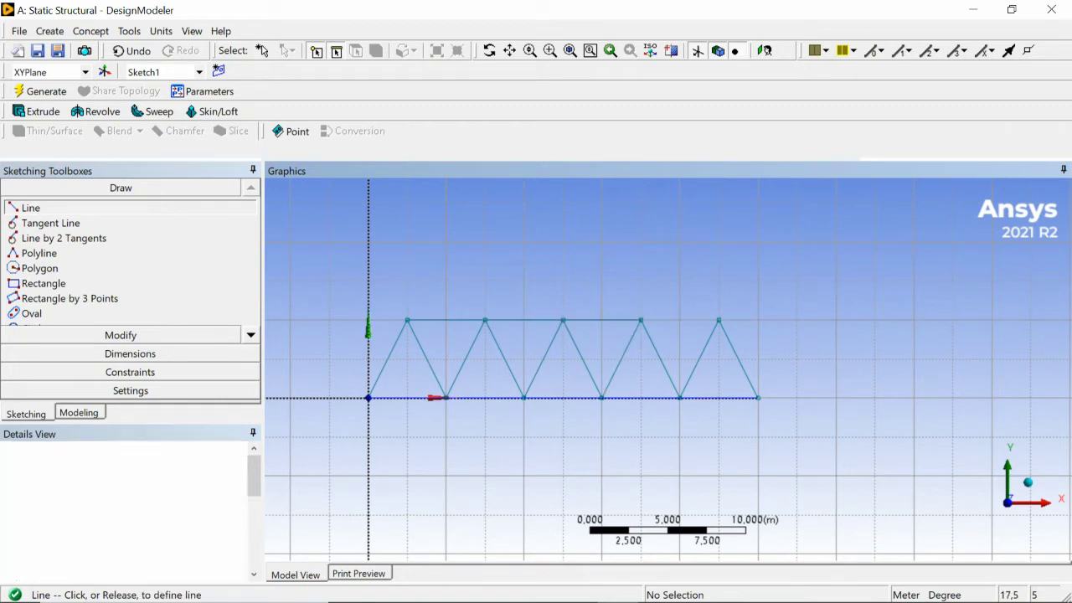
{"action": "left_click", "coordinate": [640, 319]}
{"action": "left_click", "coordinate": [718, 319]}
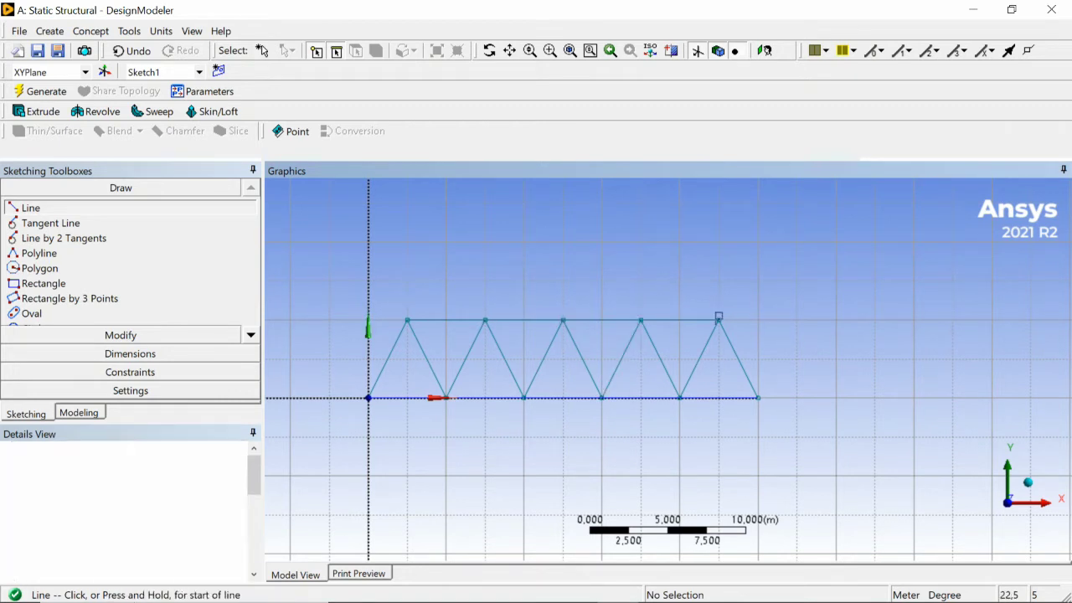
Step: Create a third sketch on the XY plane and make it active for sketching
{"action": "left_click", "coordinate": [79, 412]}
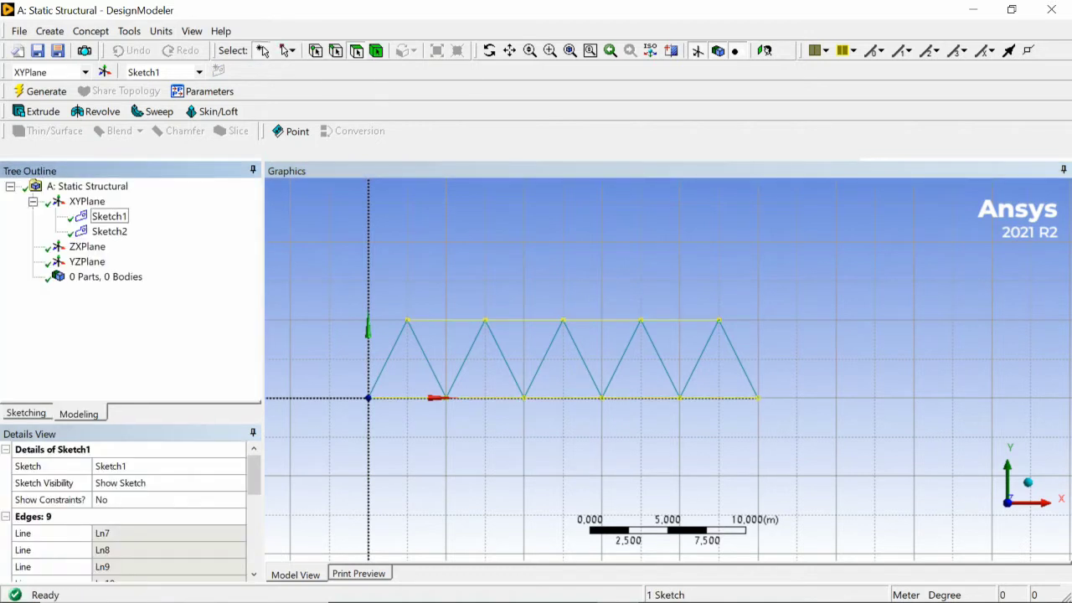
{"action": "left_click", "coordinate": [109, 232]}
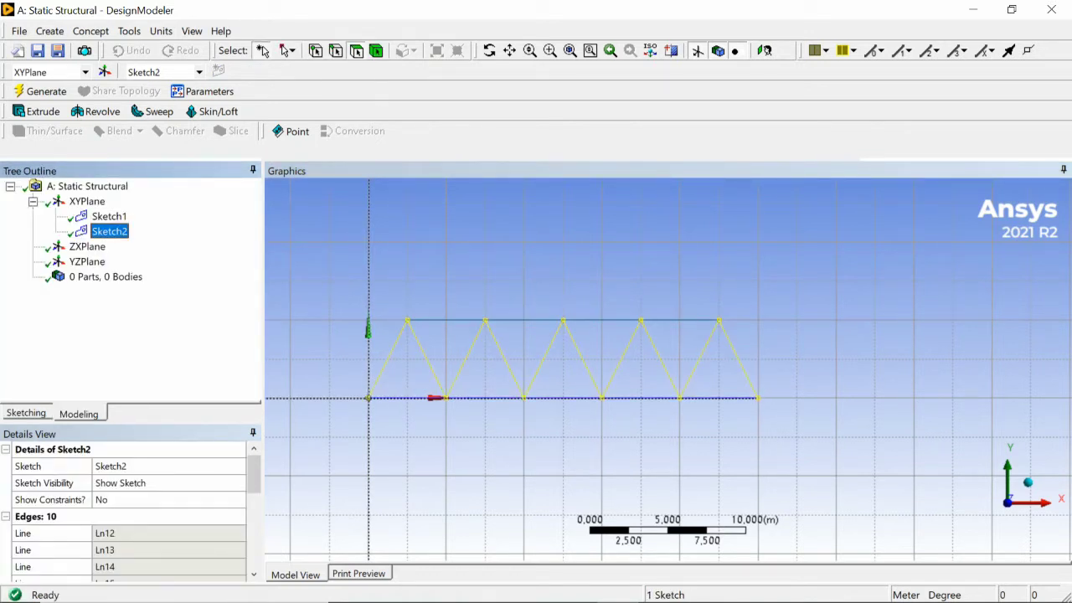
{"action": "left_click", "coordinate": [109, 217]}
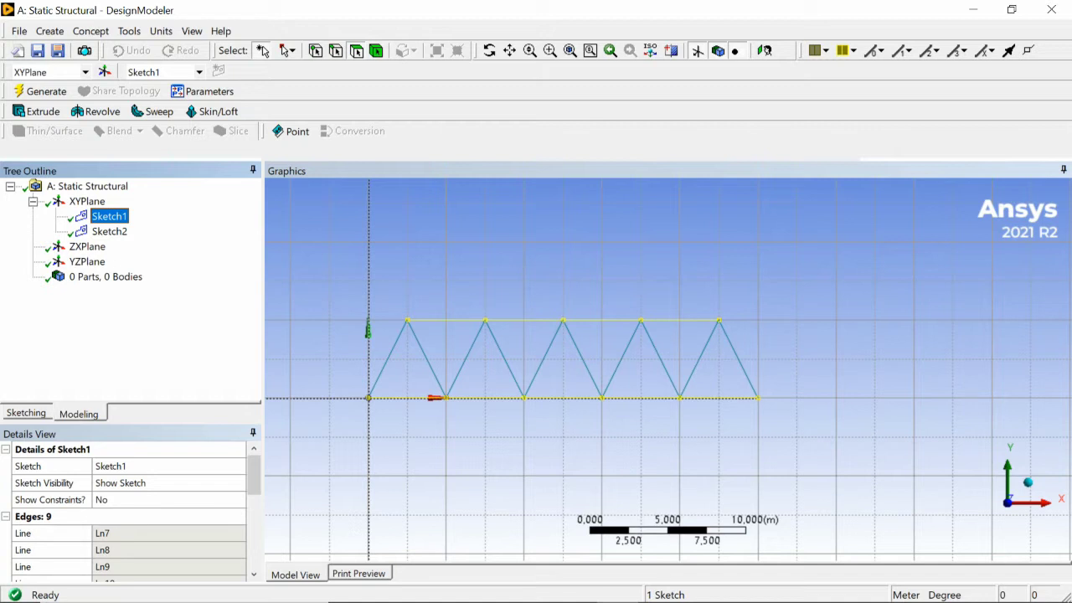
{"action": "left_click", "coordinate": [87, 202]}
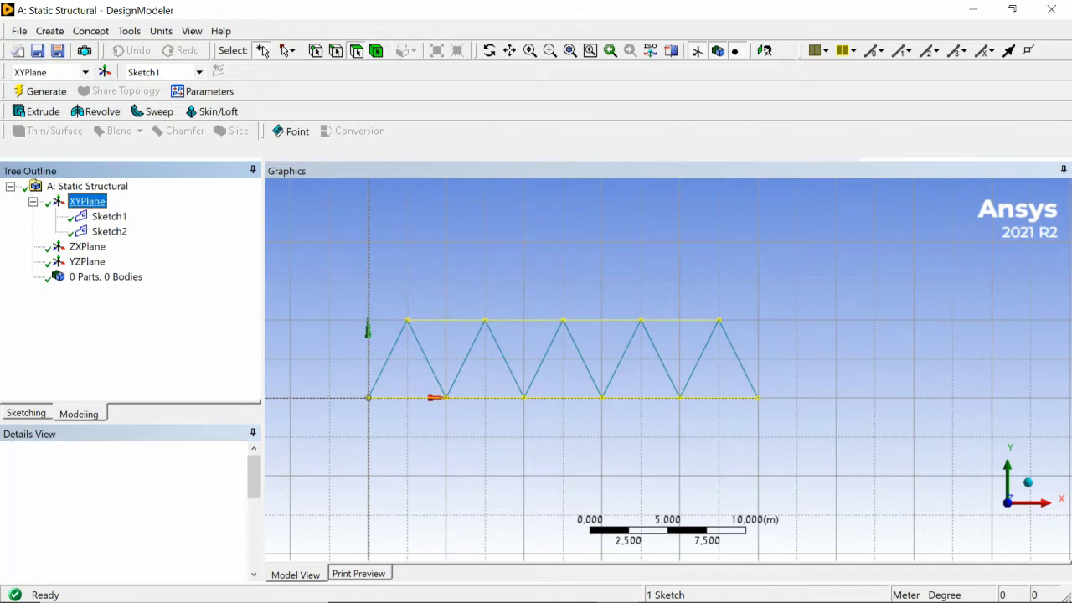
{"action": "left_click", "coordinate": [219, 71]}
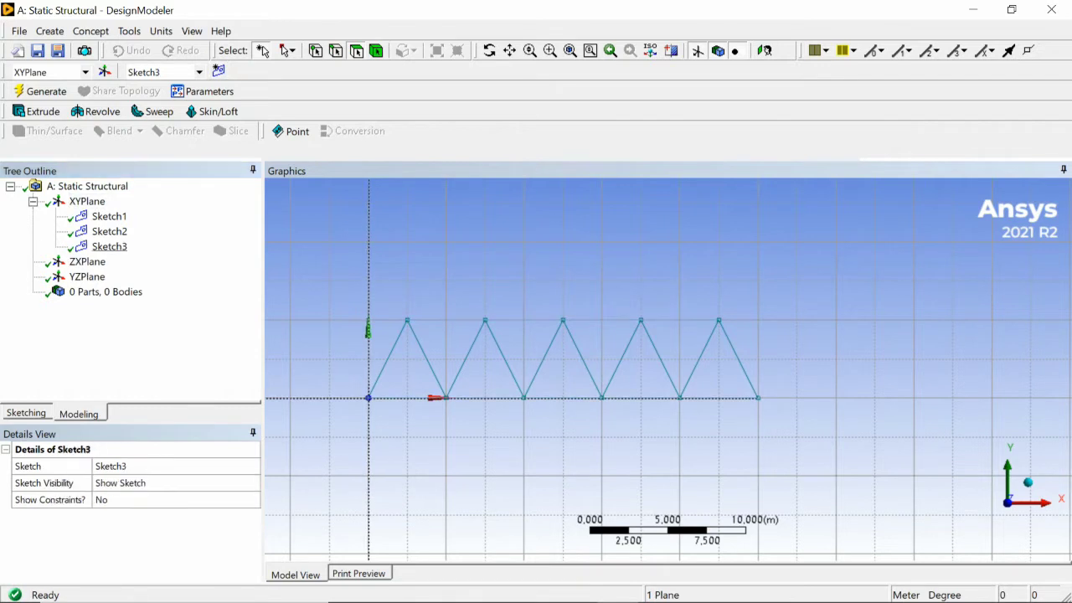
{"action": "left_click", "coordinate": [110, 246]}
{"action": "left_click", "coordinate": [26, 413]}
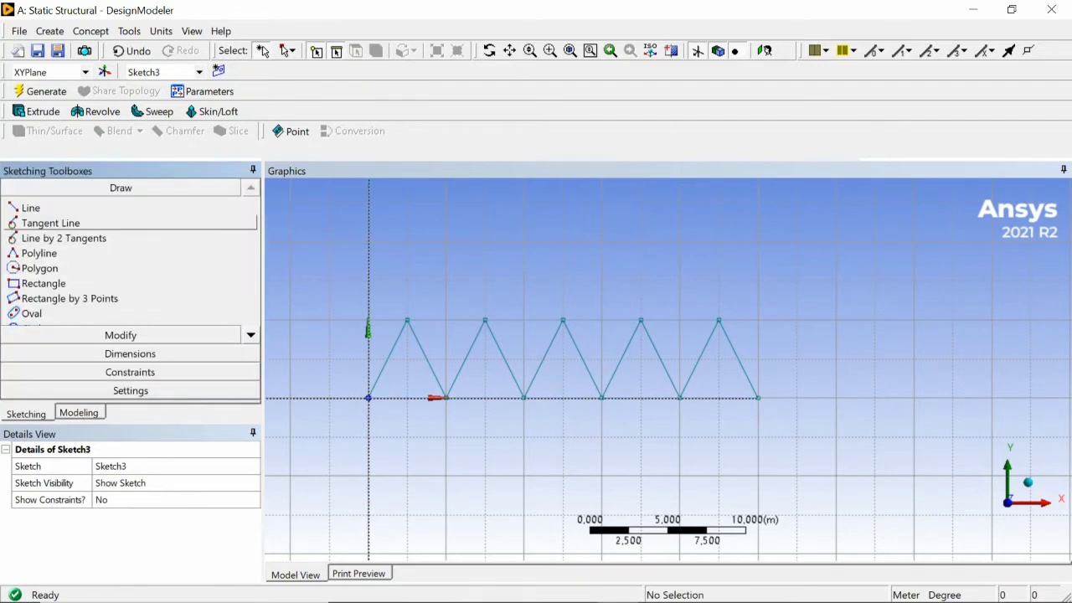
Step: Turn off the 2D grid display and grid snapping for the third sketch
{"action": "left_click", "coordinate": [30, 208]}
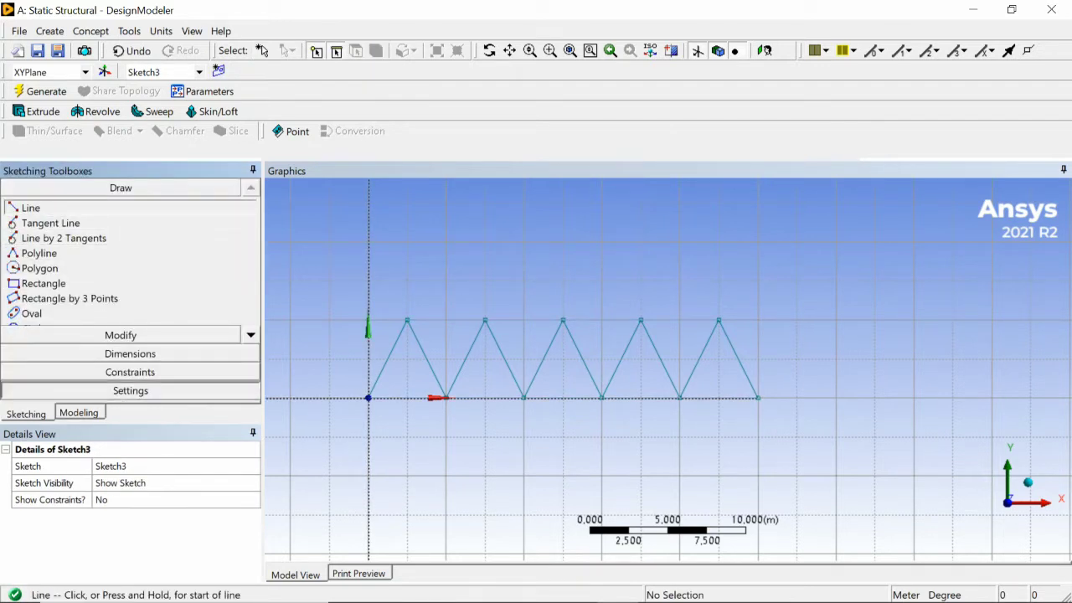
{"action": "left_click", "coordinate": [130, 391]}
{"action": "left_click", "coordinate": [31, 281]}
{"action": "left_click", "coordinate": [207, 280]}
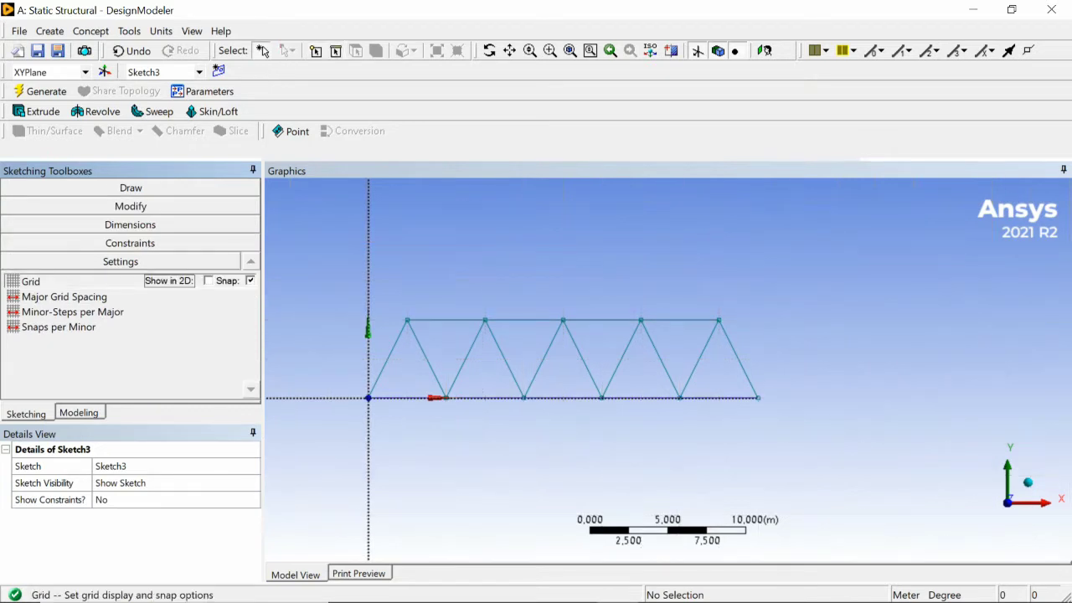
{"action": "left_click", "coordinate": [249, 281]}
{"action": "left_click", "coordinate": [130, 187]}
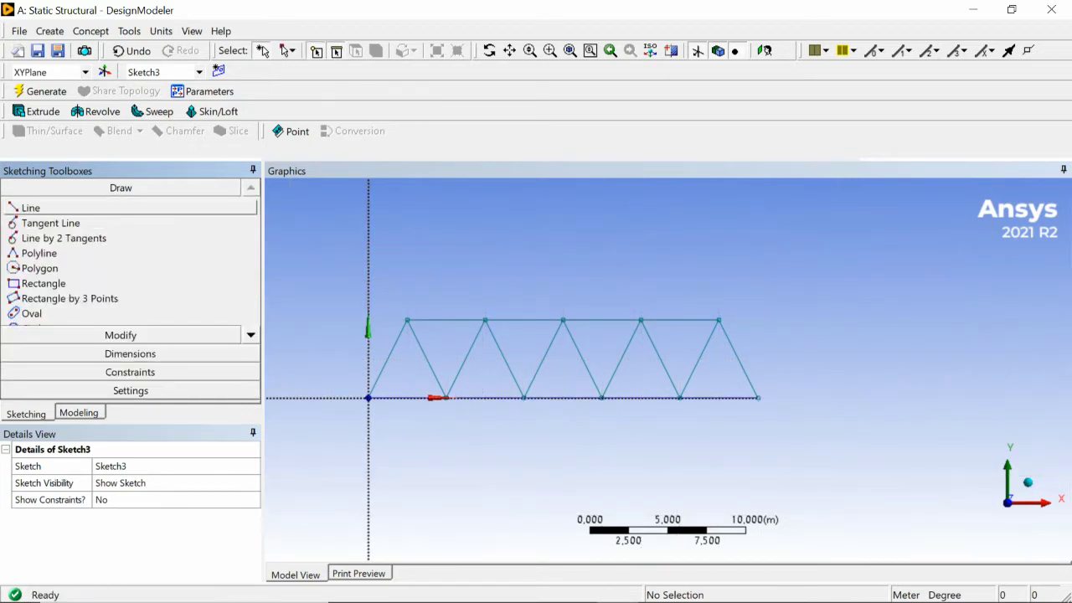
Step: Draw four vertical support lines about 1.7 to 2 m long downward from the bottom chord nodes at x = 0, 5, 20 and 25 m
{"action": "left_click", "coordinate": [31, 208]}
{"action": "left_click", "coordinate": [369, 399]}
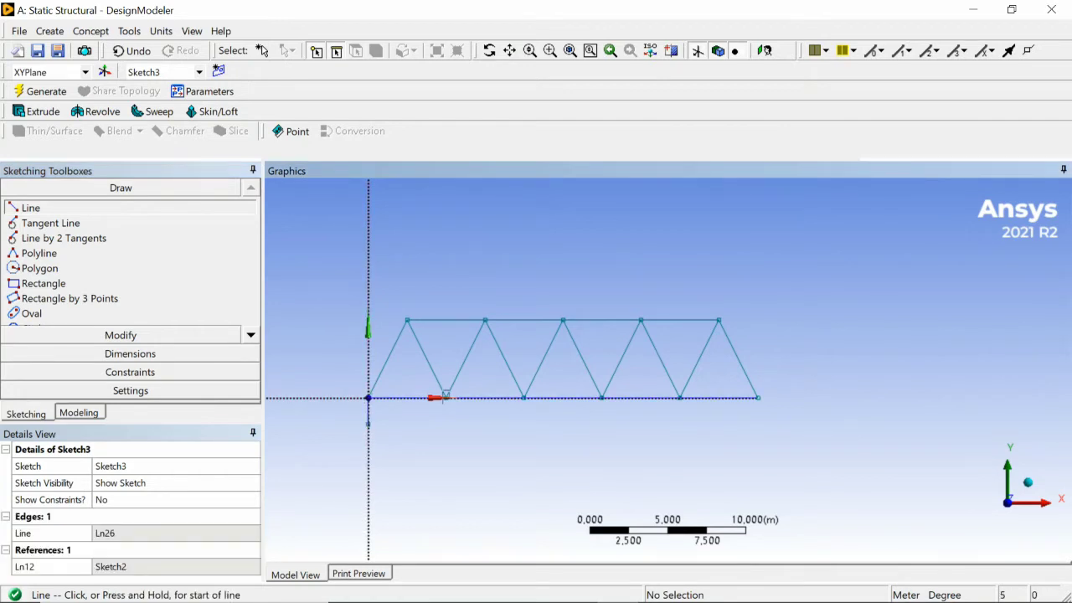
{"action": "left_click", "coordinate": [445, 398]}
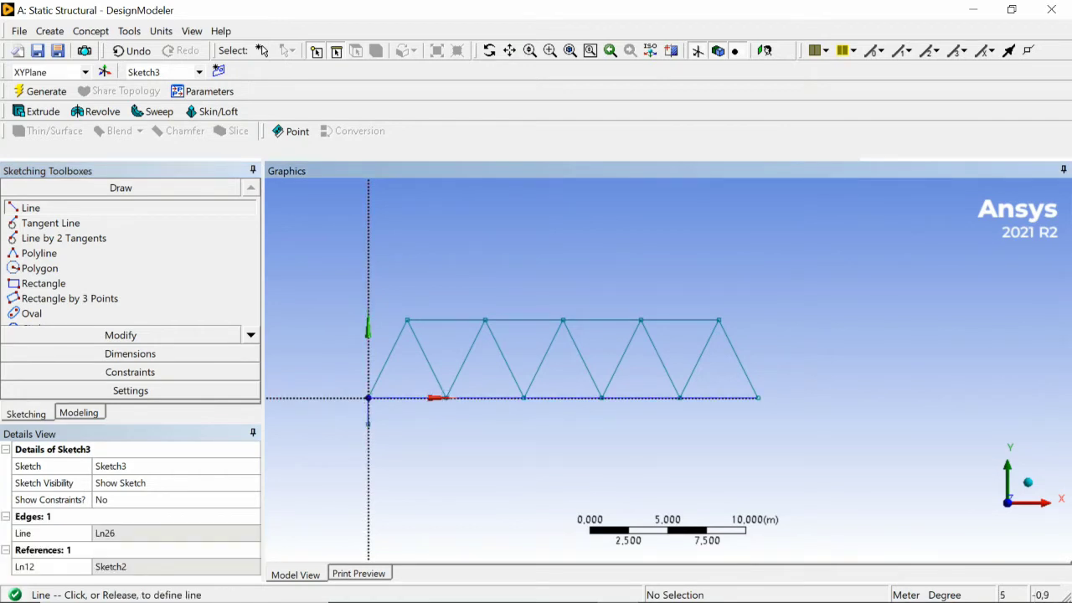
{"action": "left_click", "coordinate": [445, 427]}
{"action": "left_click", "coordinate": [679, 397]}
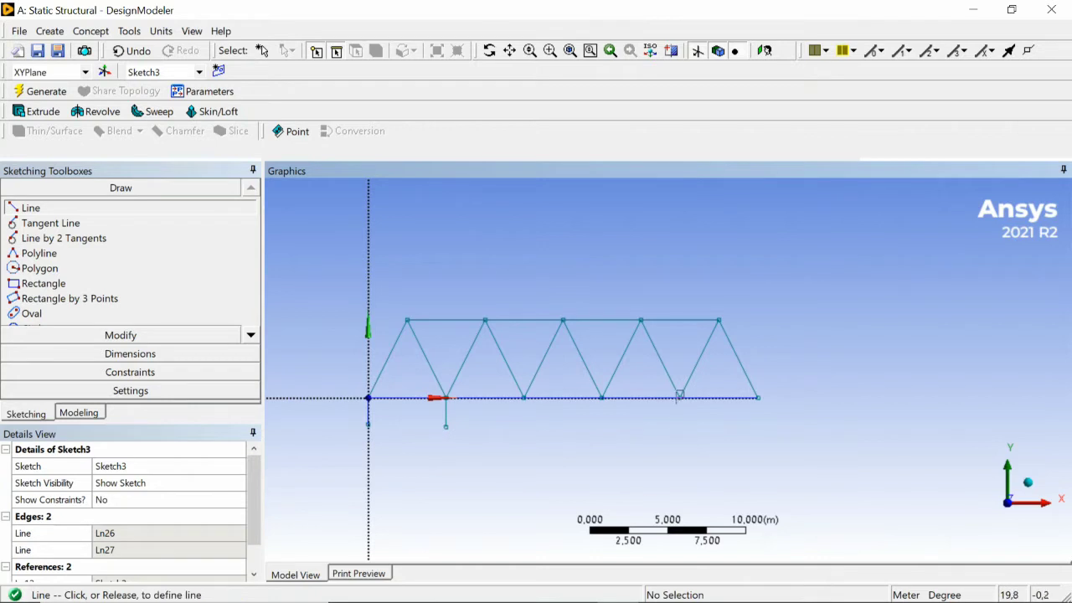
{"action": "left_click", "coordinate": [679, 425]}
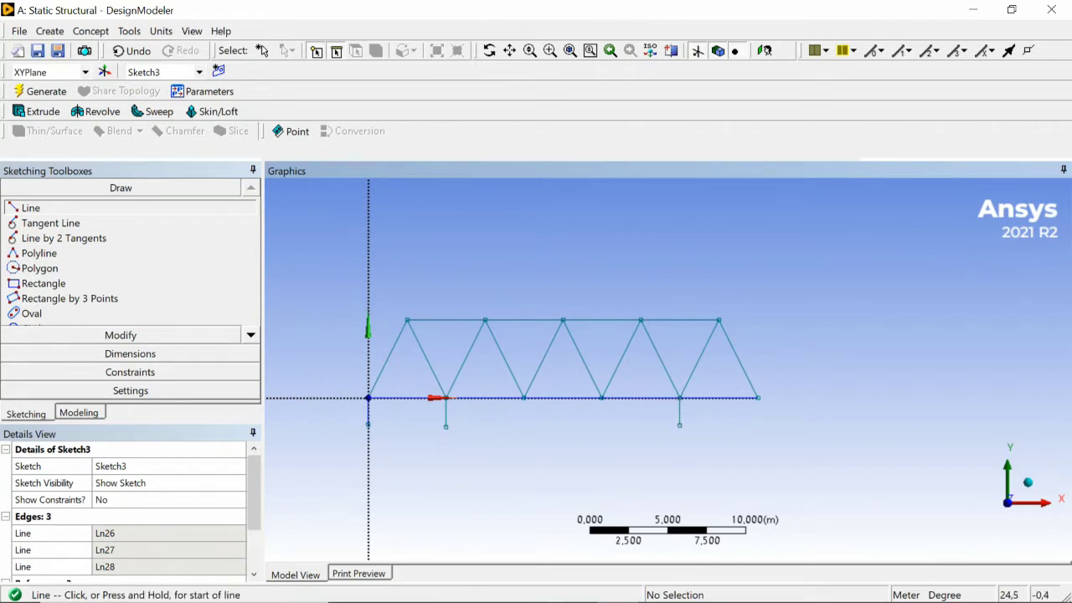
{"action": "left_click", "coordinate": [758, 398]}
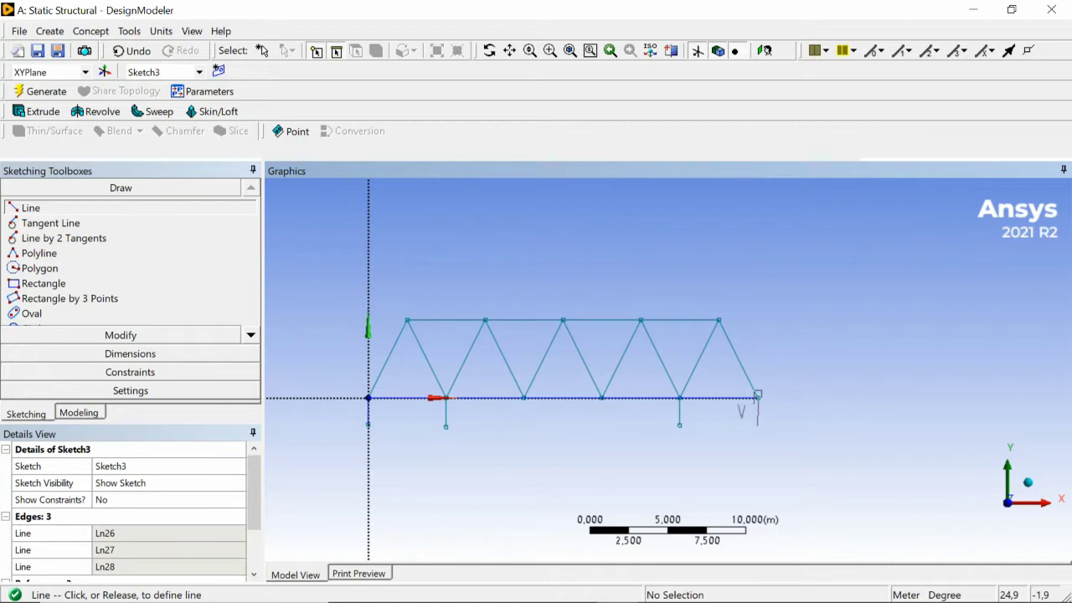
{"action": "left_click", "coordinate": [758, 428]}
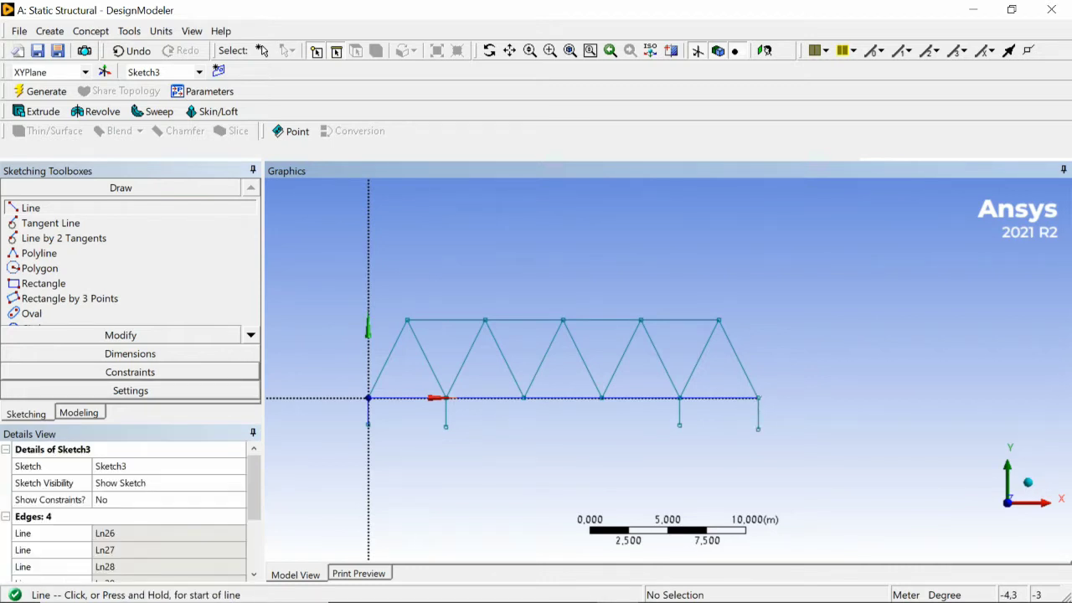
Step: Dimension the vertical line below the origin and set its length to 1 m
{"action": "left_click", "coordinate": [130, 372]}
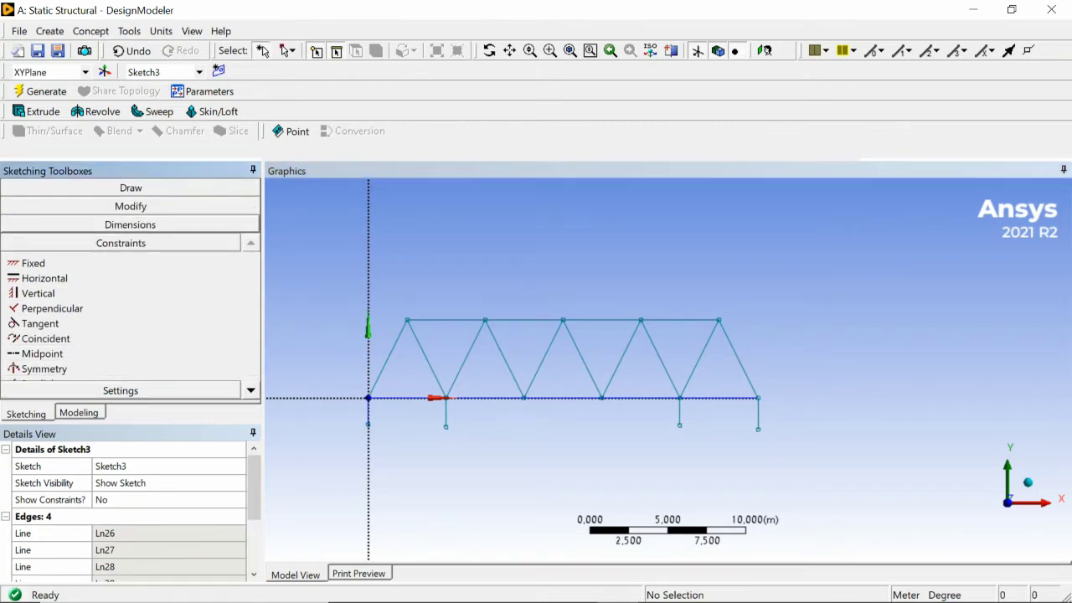
{"action": "left_click", "coordinate": [130, 224]}
{"action": "left_click", "coordinate": [368, 413]}
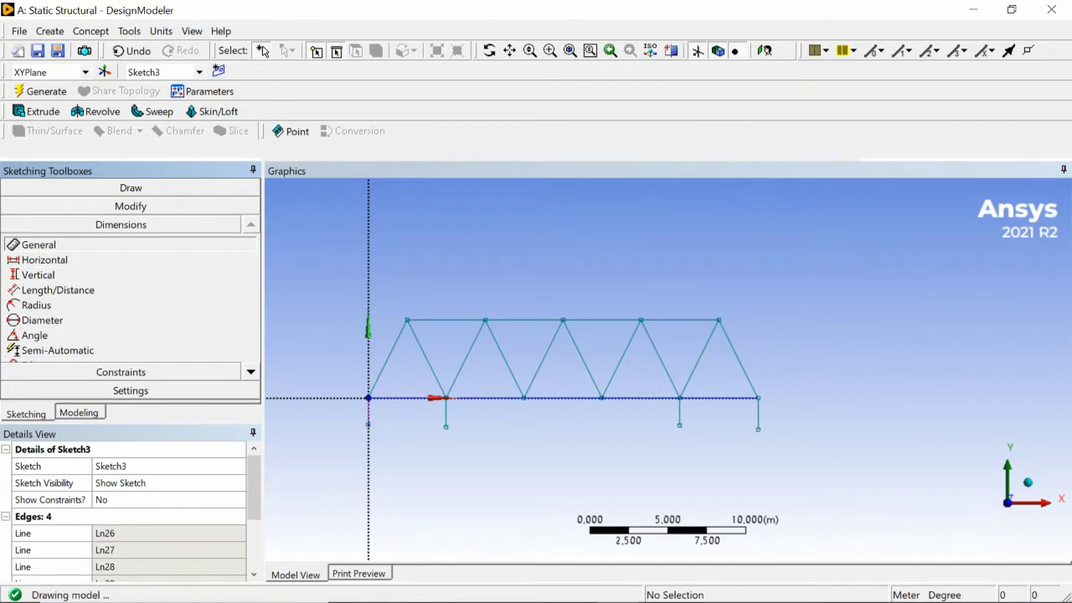
{"action": "left_click", "coordinate": [344, 414]}
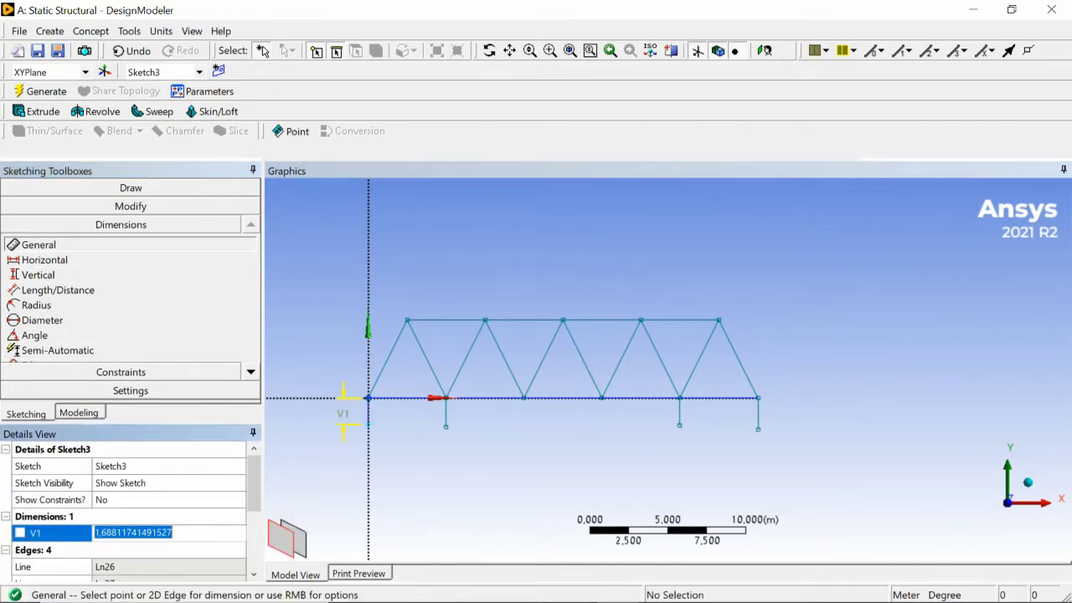
{"action": "type", "text": "1"}
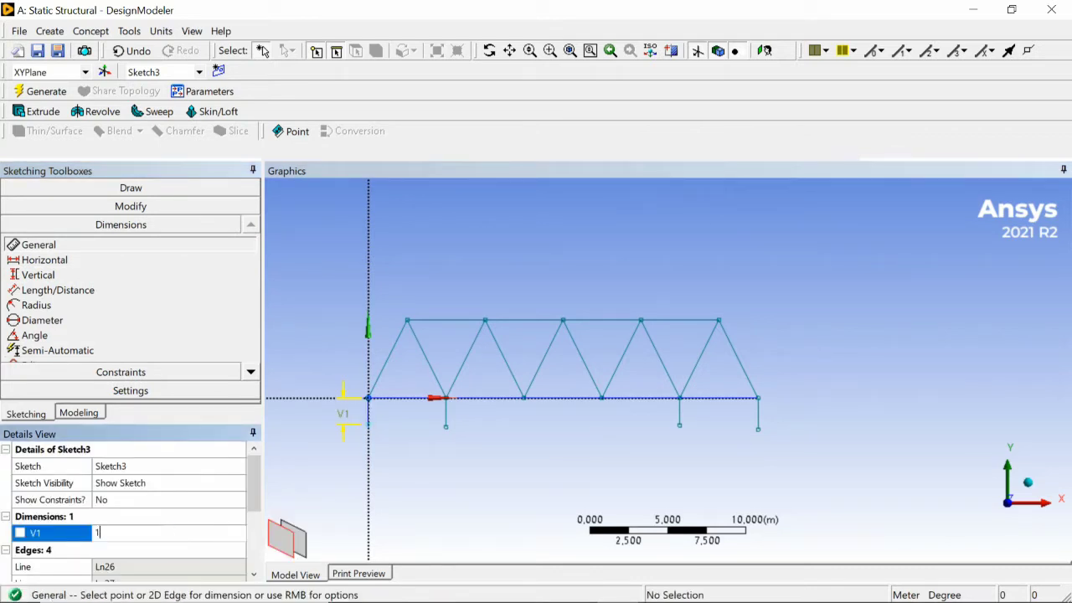
{"action": "key", "text": "Return"}
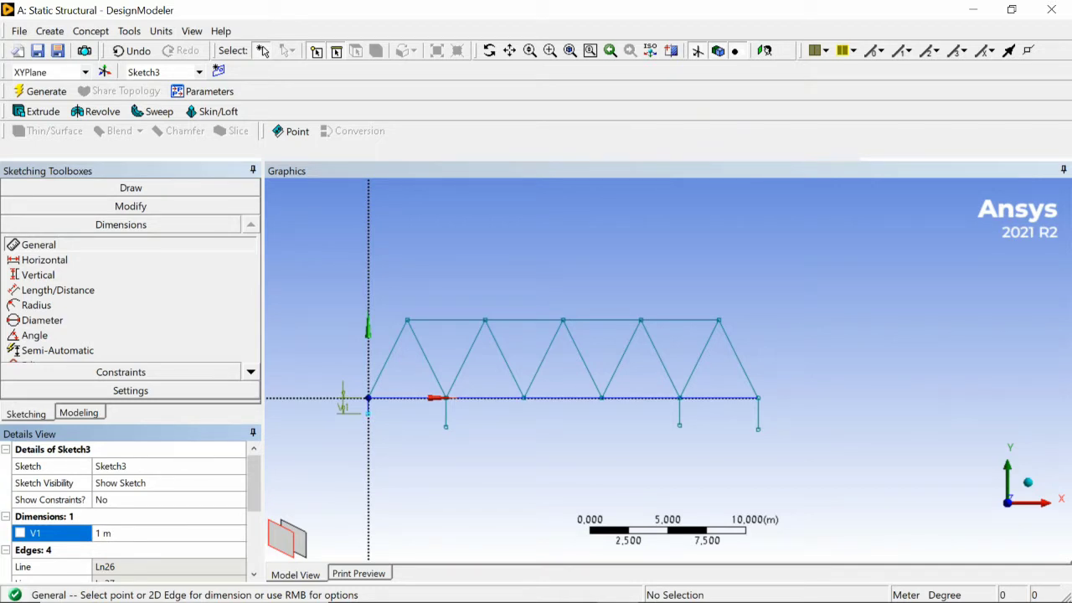
Step: Apply Equal Length constraints between the dimensioned line at the origin and each of the other three vertical support lines
{"action": "left_click", "coordinate": [120, 372]}
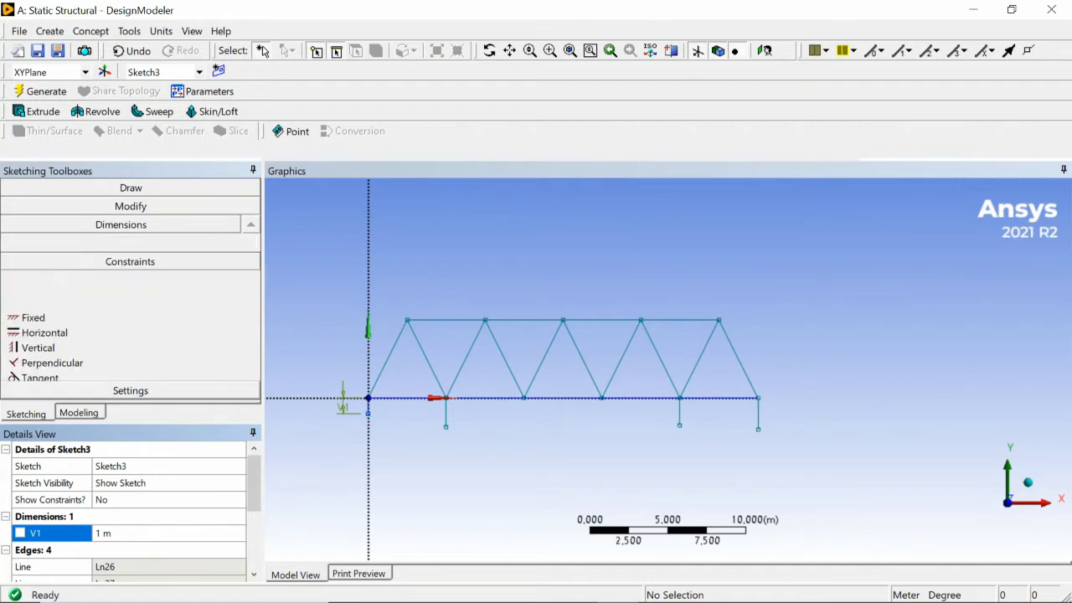
{"action": "left_click", "coordinate": [251, 390]}
{"action": "left_click", "coordinate": [250, 390]}
{"action": "left_click", "coordinate": [251, 390]}
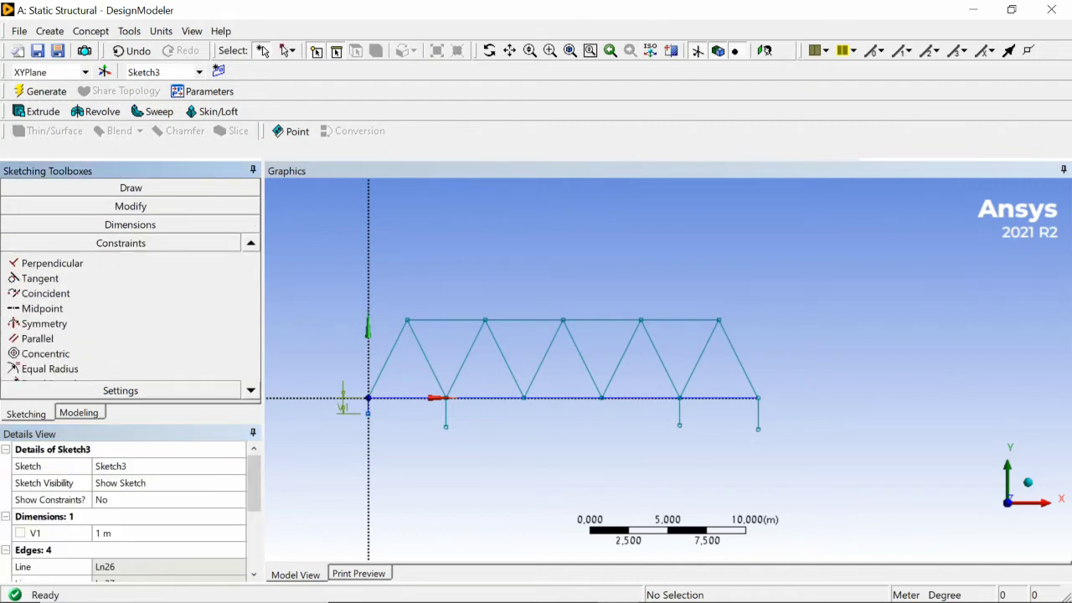
{"action": "left_click", "coordinate": [250, 390]}
{"action": "scroll", "coordinate": [12, 365], "scroll_direction": "down", "scroll_amount": 1}
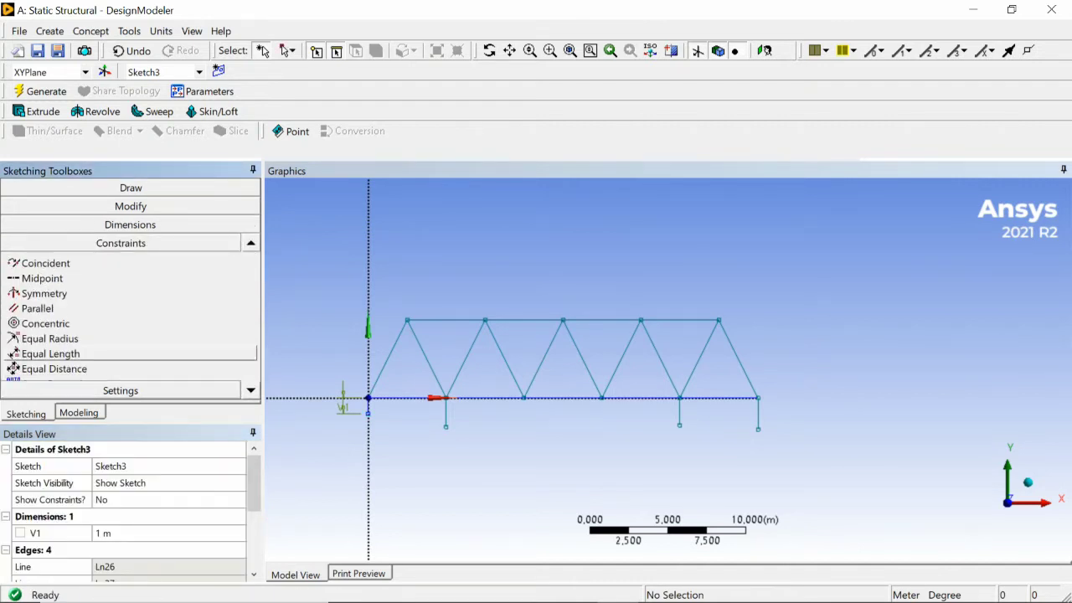
{"action": "left_click", "coordinate": [14, 355]}
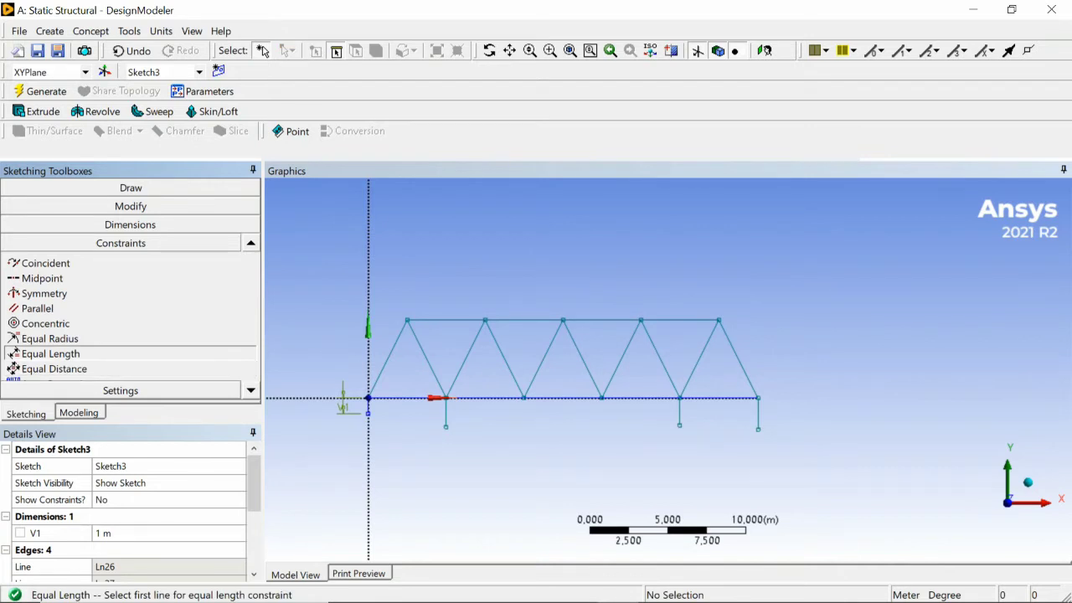
{"action": "left_click", "coordinate": [368, 406]}
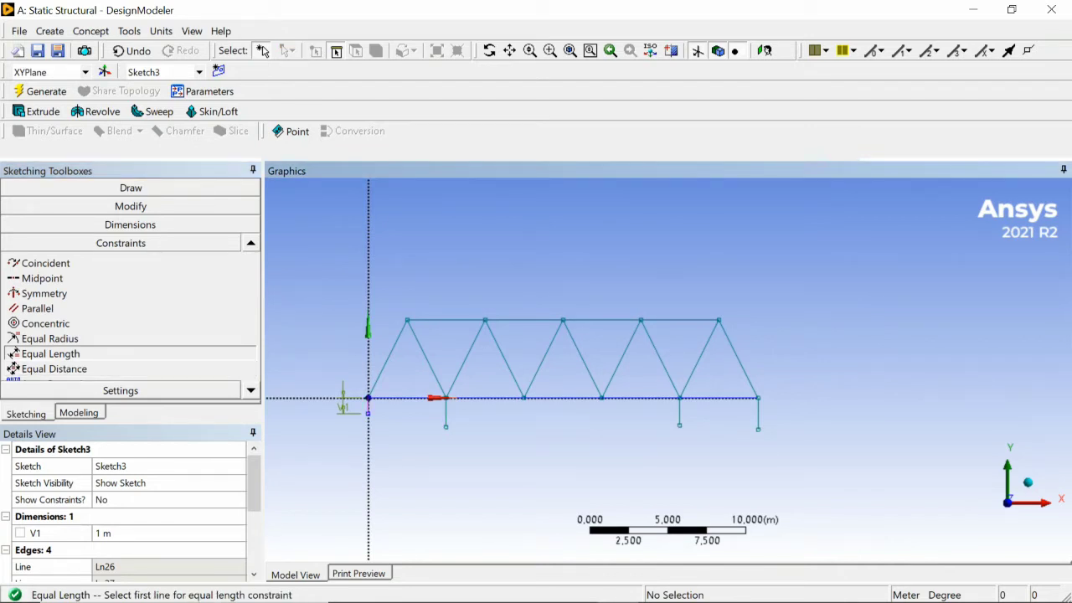
{"action": "left_click", "coordinate": [446, 412]}
{"action": "left_click", "coordinate": [367, 406]}
{"action": "left_click", "coordinate": [367, 406]}
{"action": "left_click", "coordinate": [680, 412]}
{"action": "left_click", "coordinate": [368, 406]}
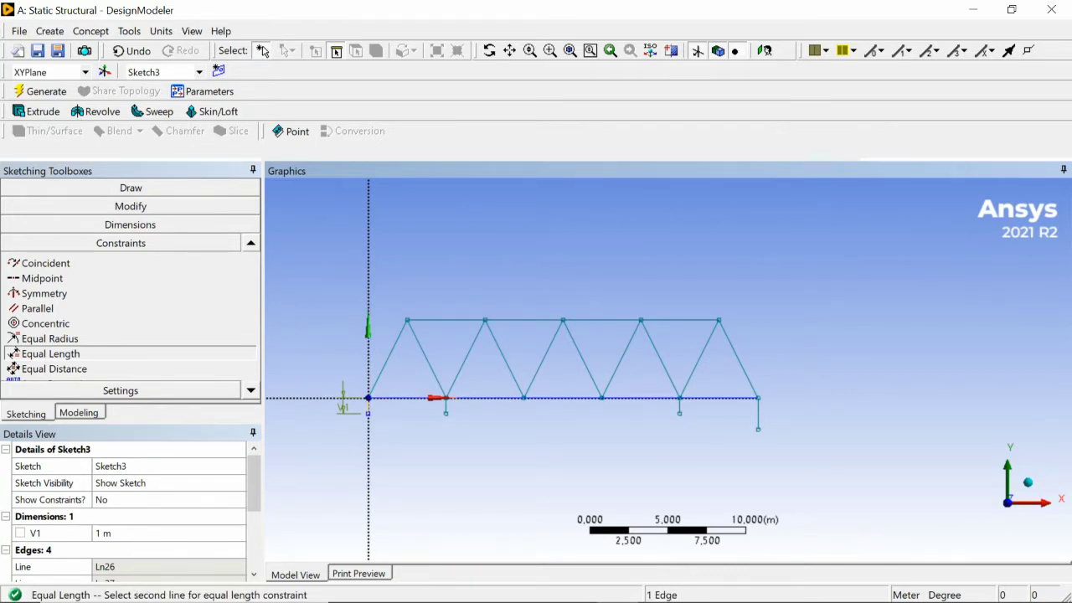
{"action": "left_click", "coordinate": [758, 419]}
Step: Examine which truss members belong to Sketch1, Sketch2 and Sketch3
{"action": "left_click", "coordinate": [78, 412]}
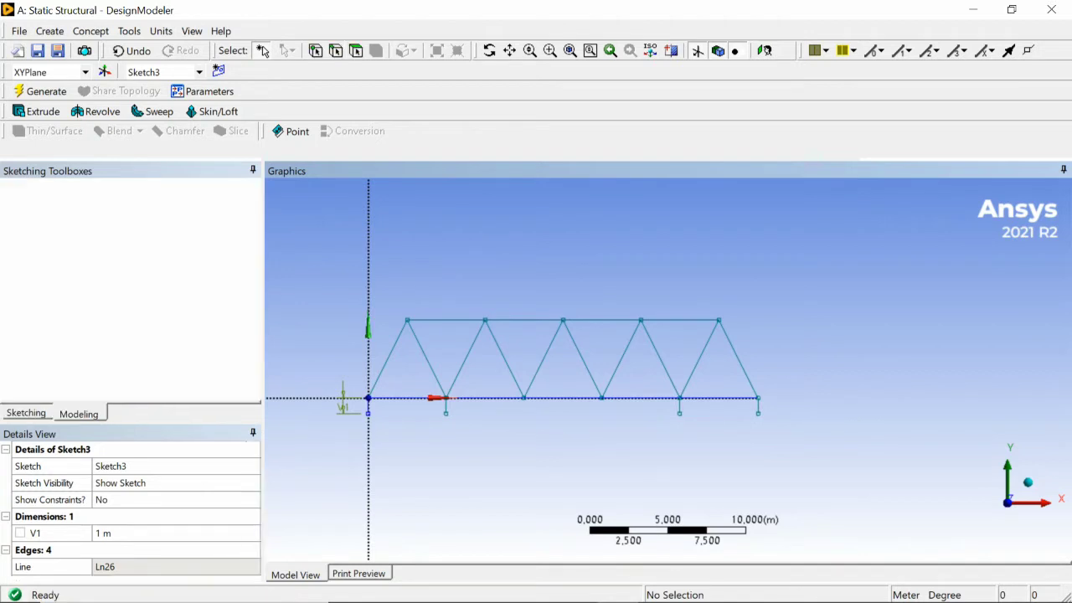
{"action": "left_click", "coordinate": [110, 216]}
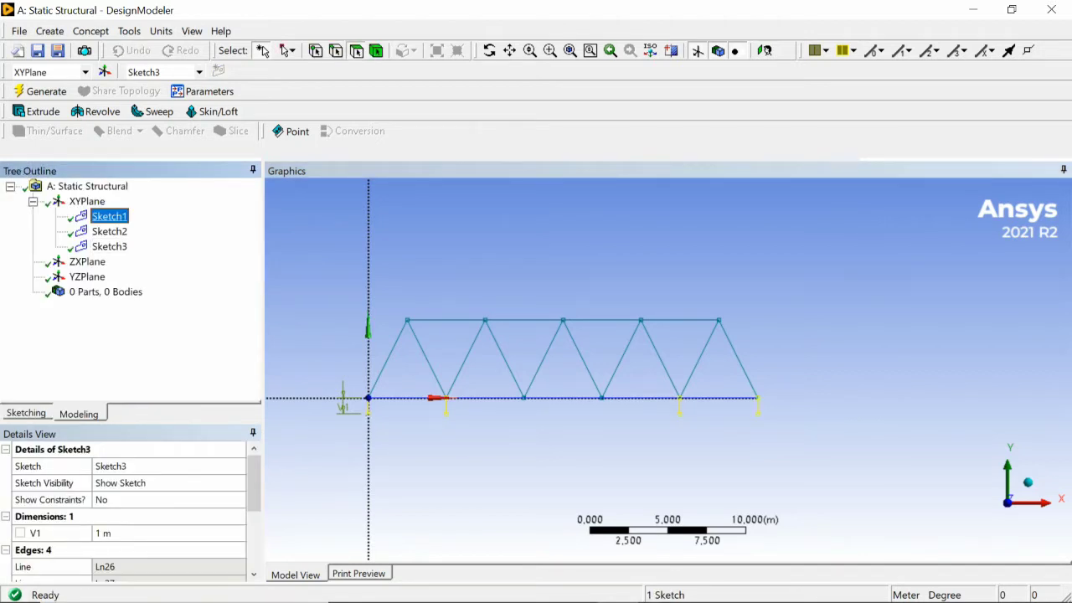
{"action": "left_click", "coordinate": [110, 232]}
{"action": "left_click", "coordinate": [109, 247]}
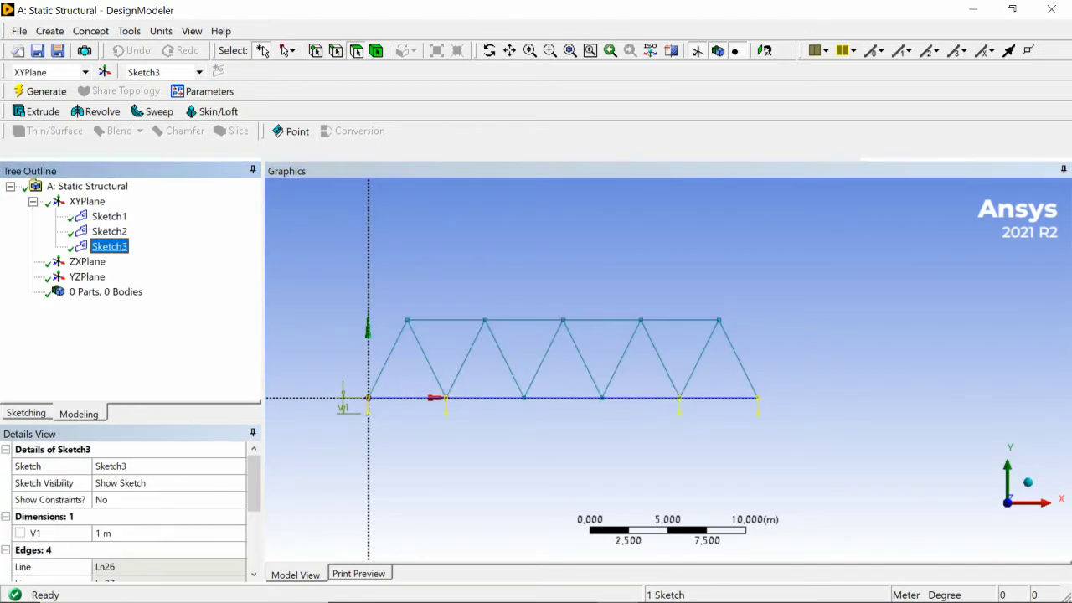
{"action": "left_click", "coordinate": [110, 217]}
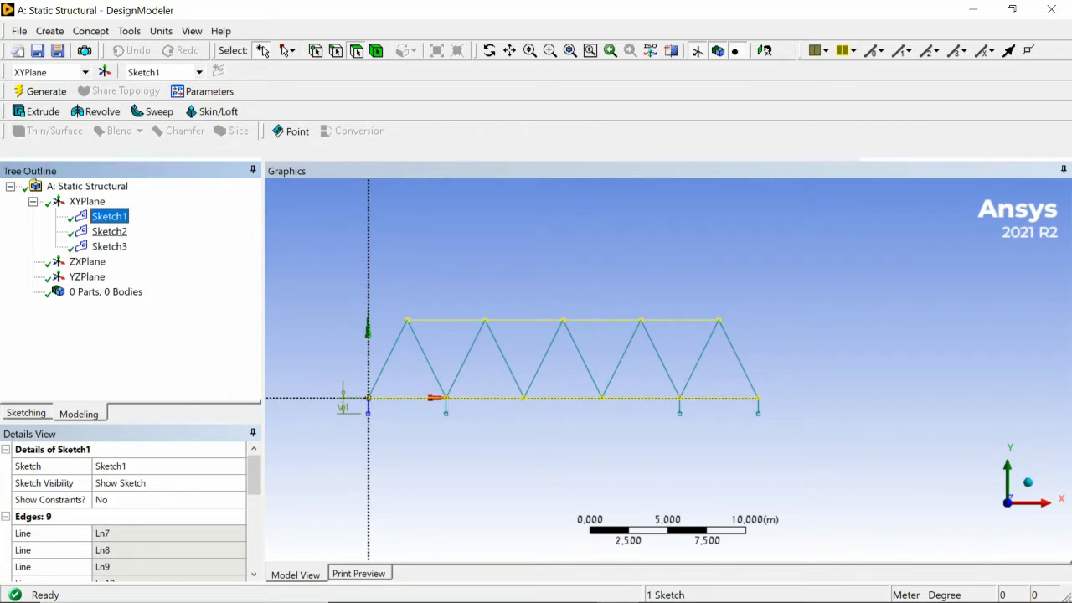
{"action": "left_click", "coordinate": [110, 232]}
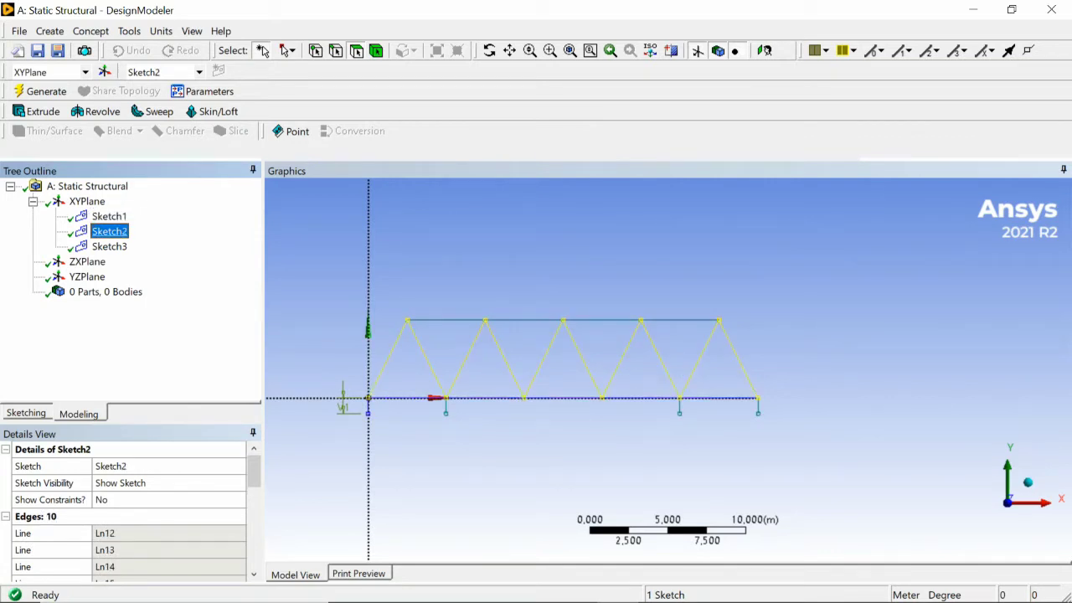
{"action": "left_click", "coordinate": [110, 247]}
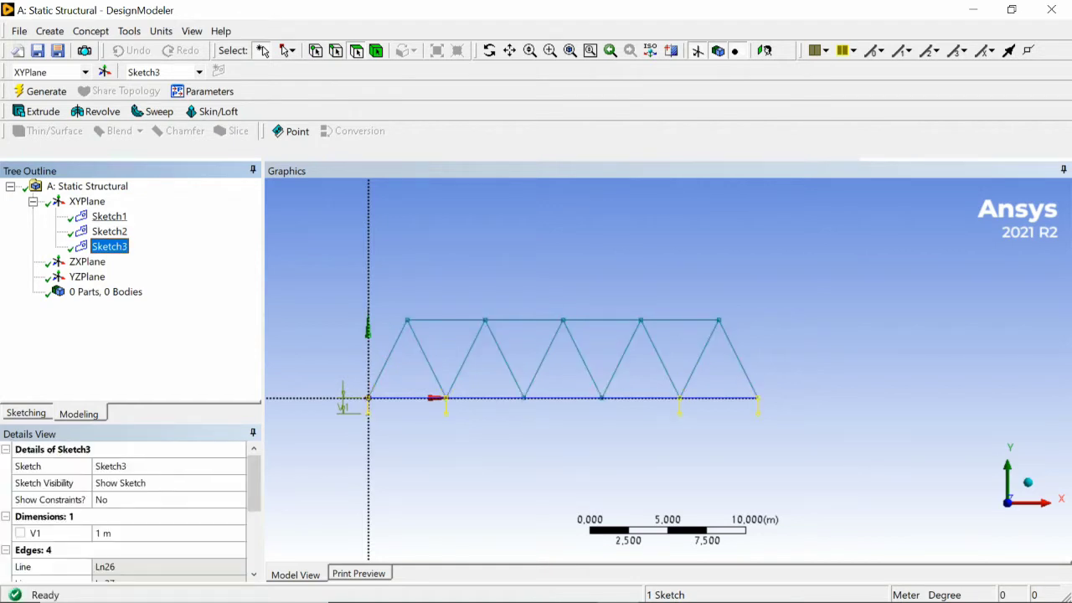
Step: Generate line bodies from Sketch1 using Lines From Sketches with the Add Frozen operation
{"action": "left_click", "coordinate": [110, 217]}
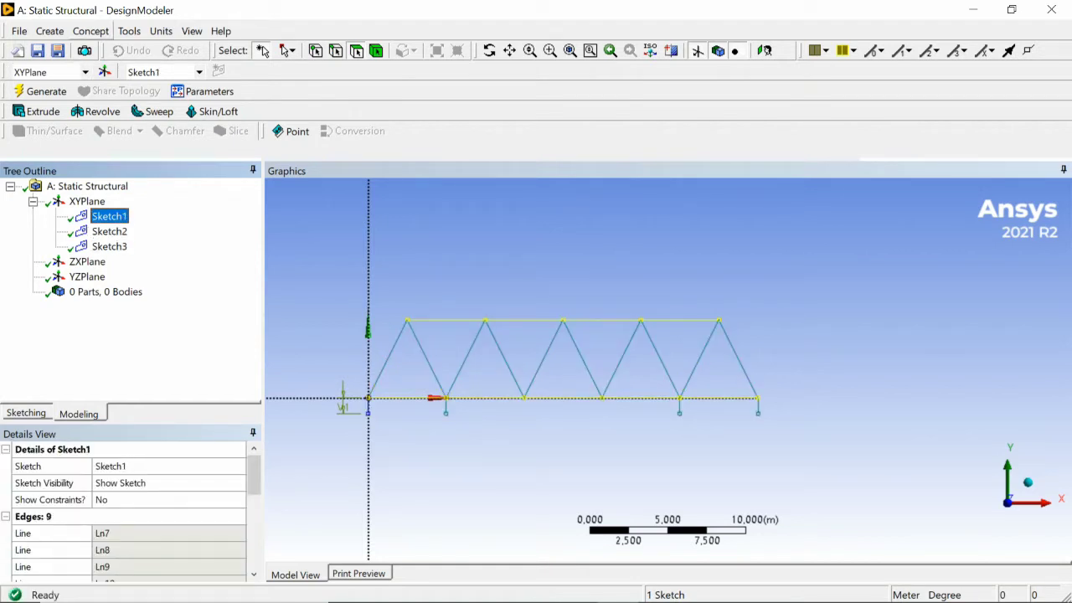
{"action": "left_click", "coordinate": [91, 31]}
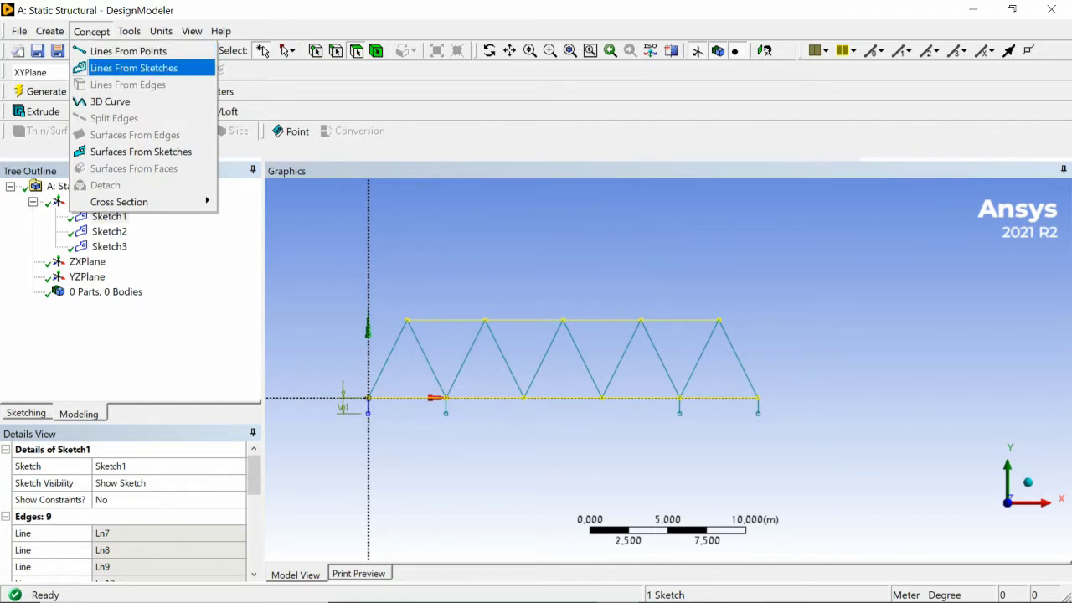
{"action": "left_click", "coordinate": [134, 68]}
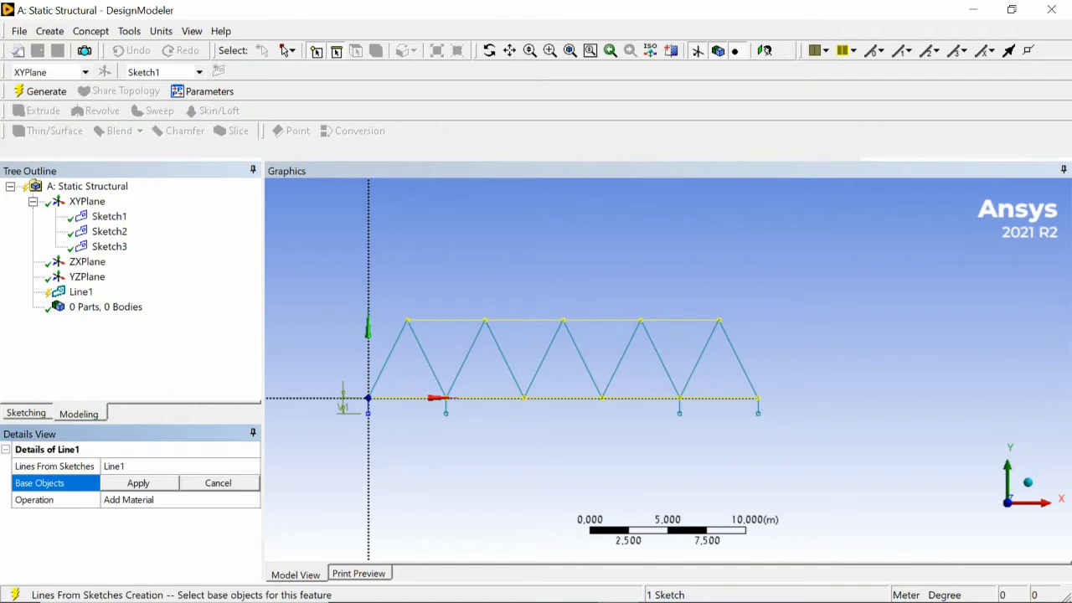
{"action": "left_click", "coordinate": [109, 216]}
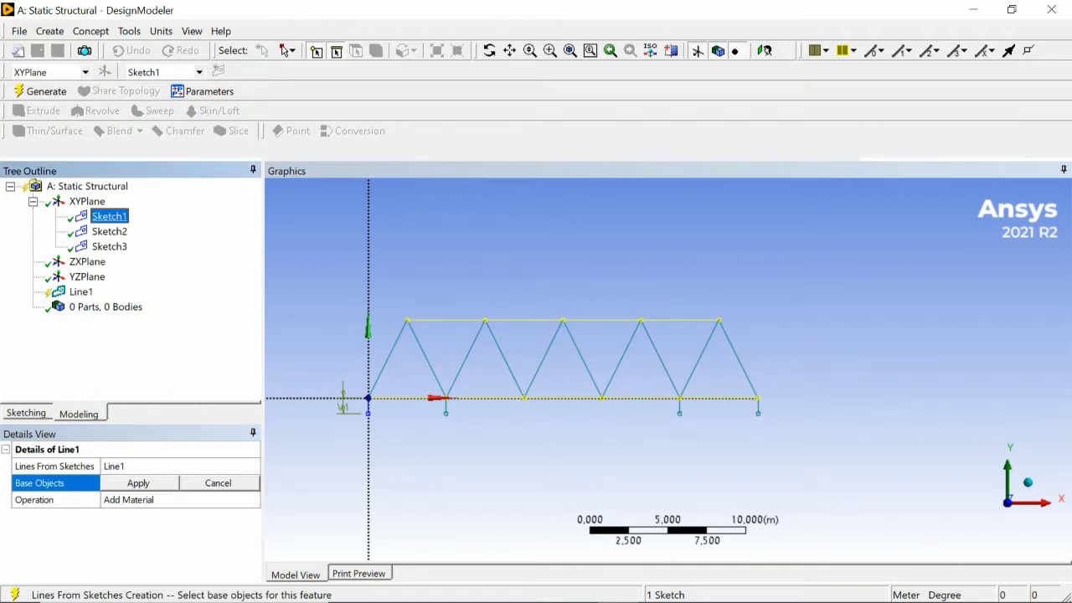
{"action": "left_click", "coordinate": [138, 483]}
{"action": "left_click", "coordinate": [180, 500]}
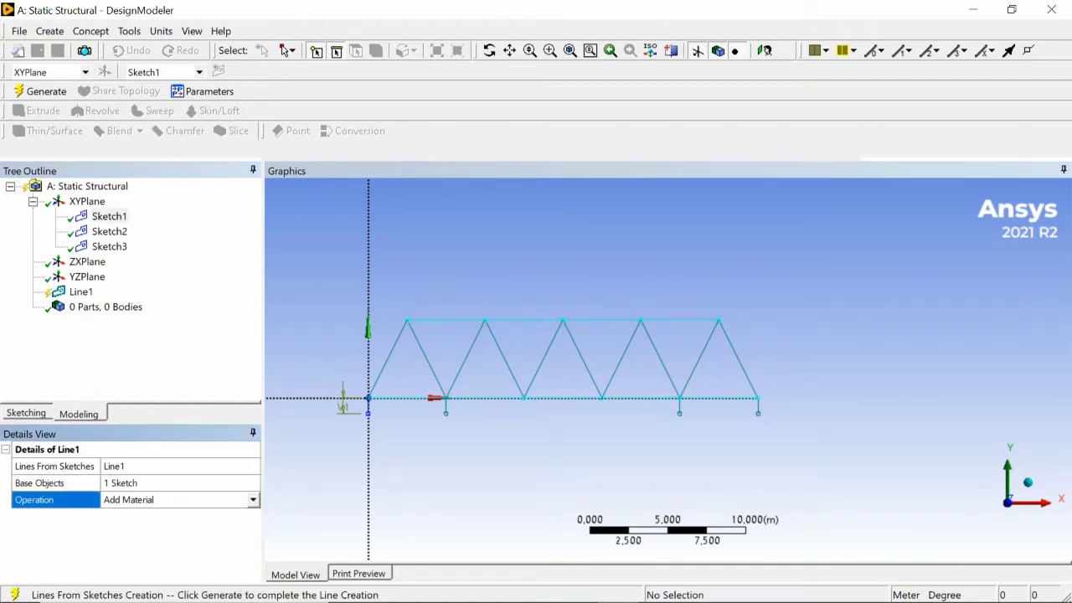
{"action": "left_click", "coordinate": [253, 500]}
{"action": "left_click", "coordinate": [127, 515]}
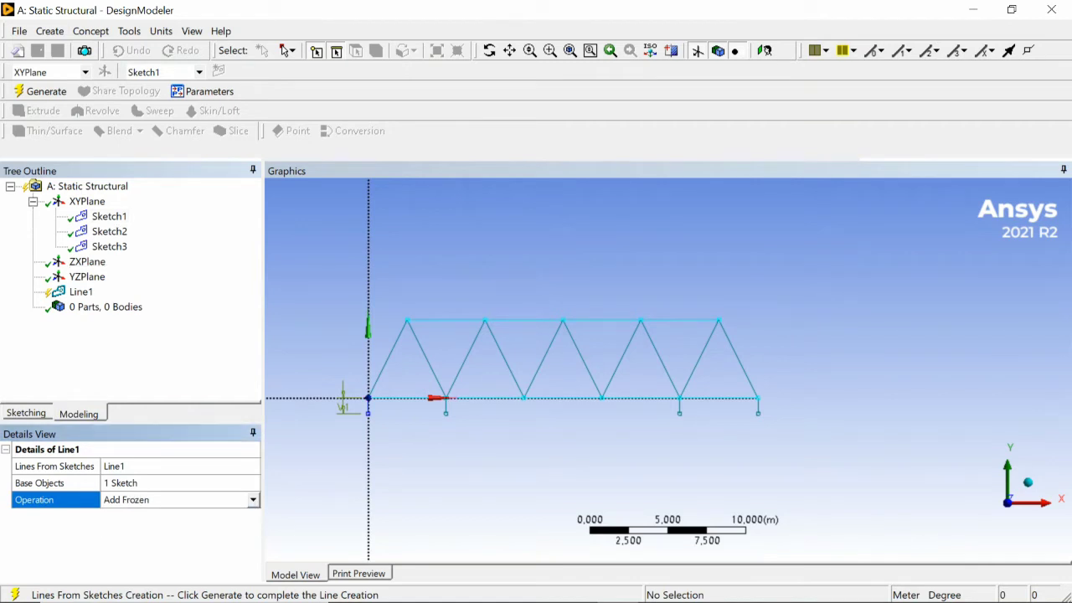
{"action": "left_click", "coordinate": [41, 91]}
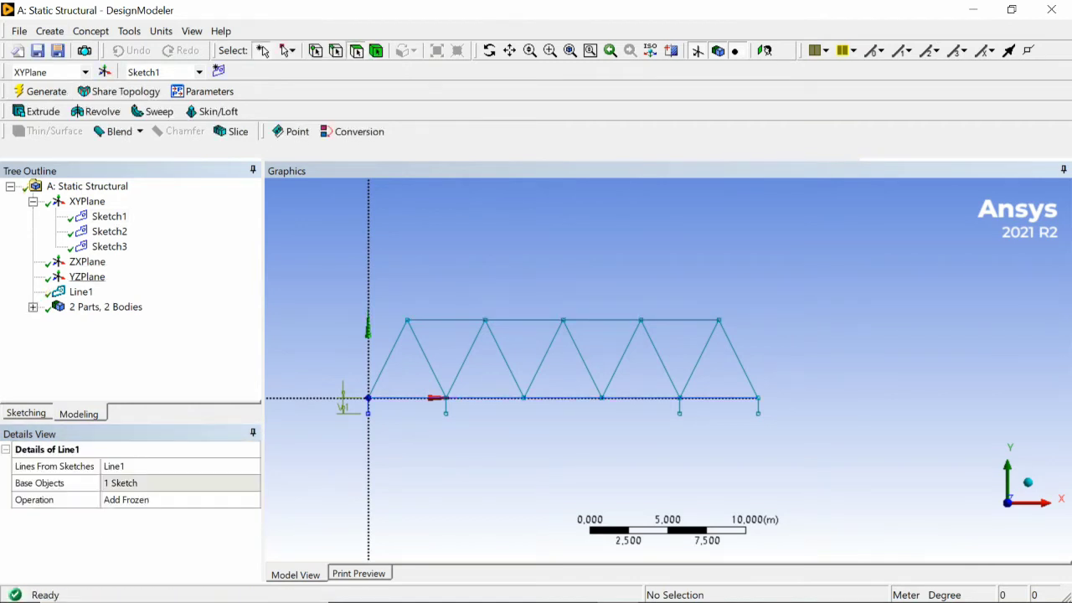
Step: Generate a line body from the diagonals in Sketch2 using Lines From Sketches with the Add Frozen operation
{"action": "left_click", "coordinate": [90, 31]}
{"action": "left_click", "coordinate": [126, 68]}
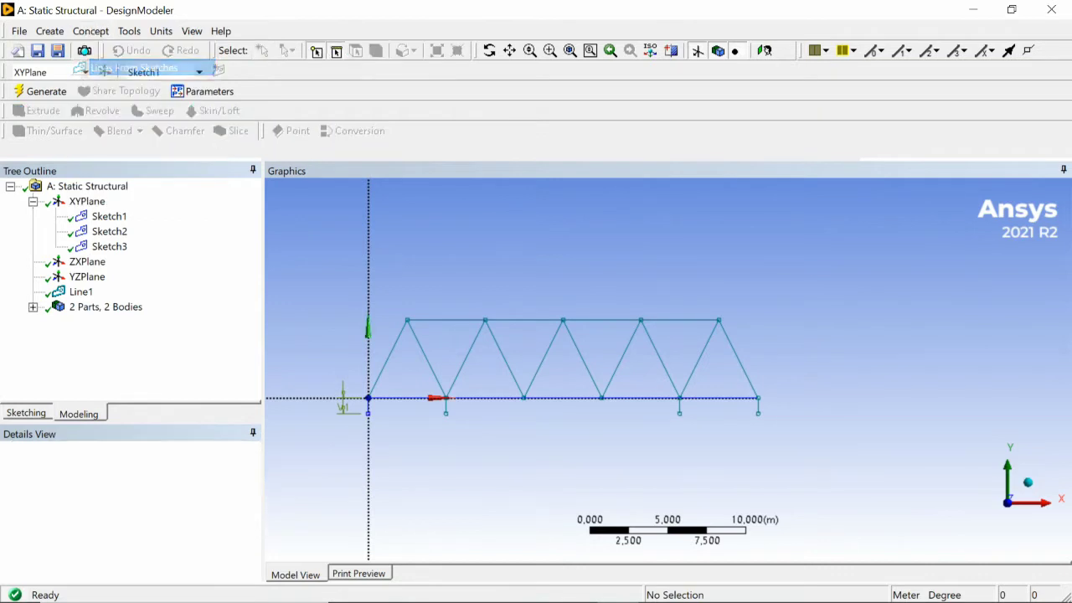
{"action": "left_click", "coordinate": [109, 231]}
{"action": "left_click", "coordinate": [138, 483]}
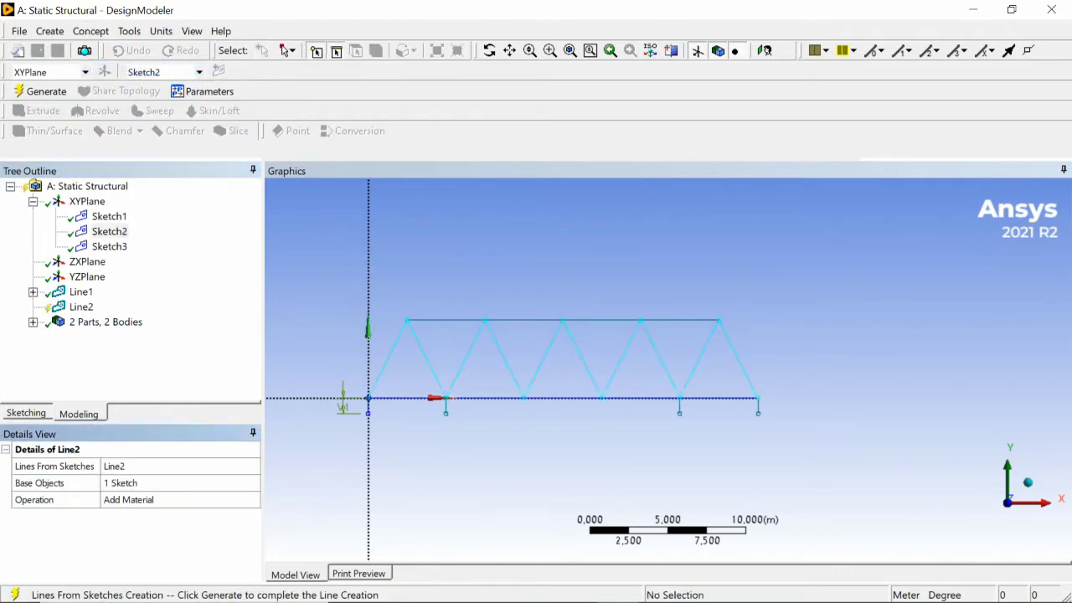
{"action": "left_click", "coordinate": [128, 500]}
{"action": "left_click", "coordinate": [251, 500]}
{"action": "left_click", "coordinate": [142, 524]}
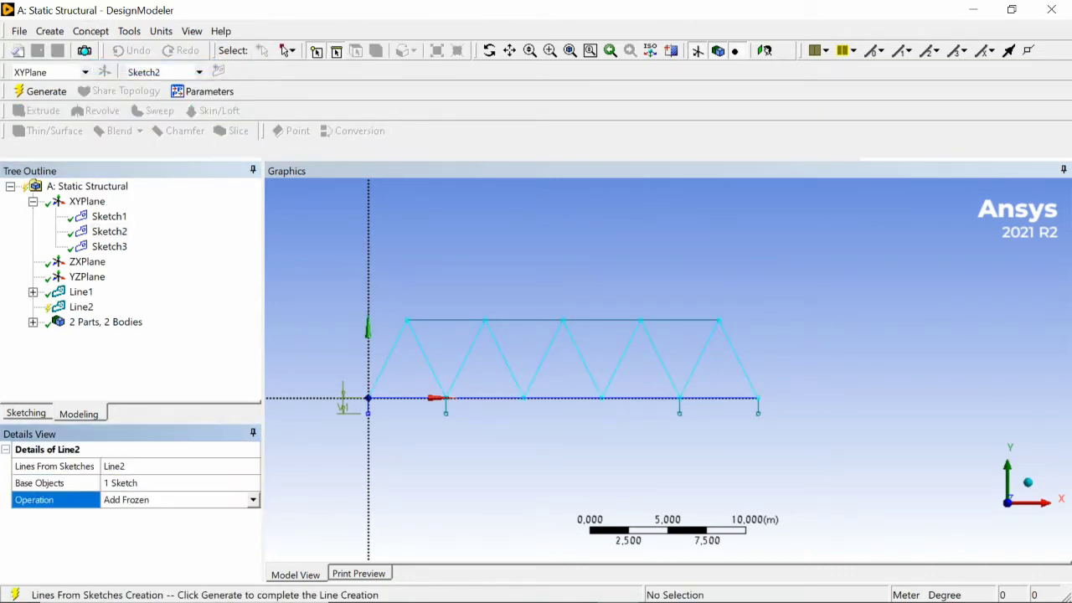
{"action": "left_click", "coordinate": [39, 91]}
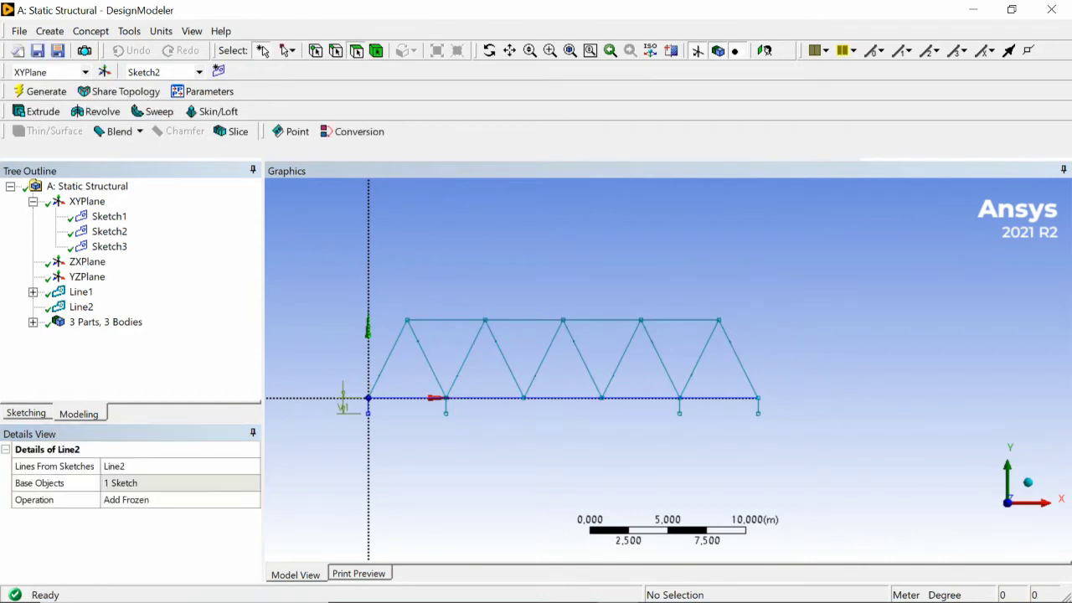
Step: Generate line bodies from the vertical supports in Sketch3 using Lines From Sketches with the Add Frozen operation
{"action": "left_click", "coordinate": [91, 31]}
{"action": "left_click", "coordinate": [125, 68]}
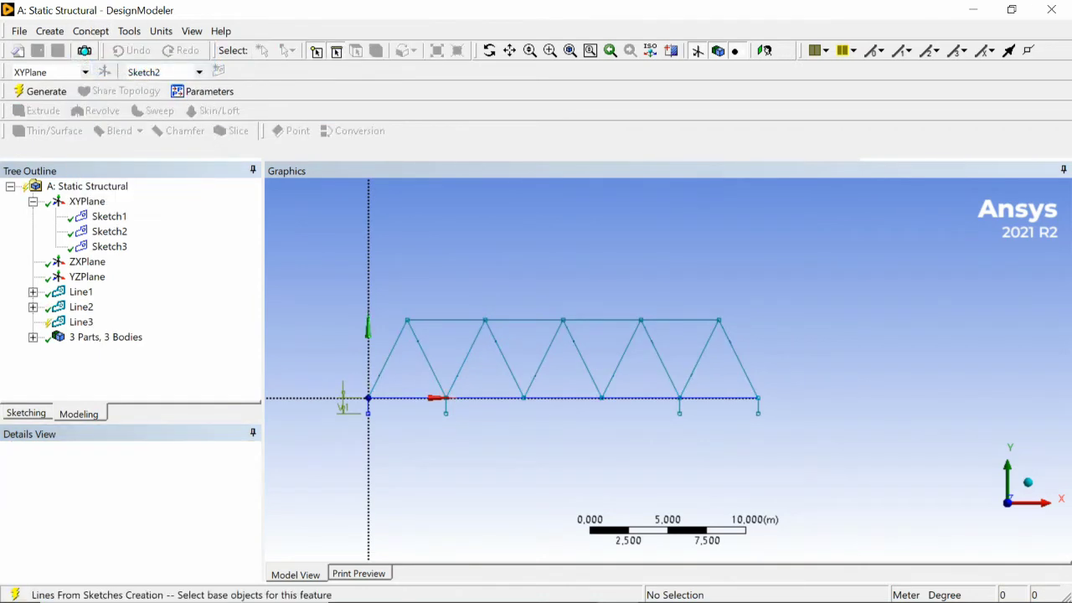
{"action": "left_click", "coordinate": [109, 247]}
{"action": "left_click", "coordinate": [139, 483]}
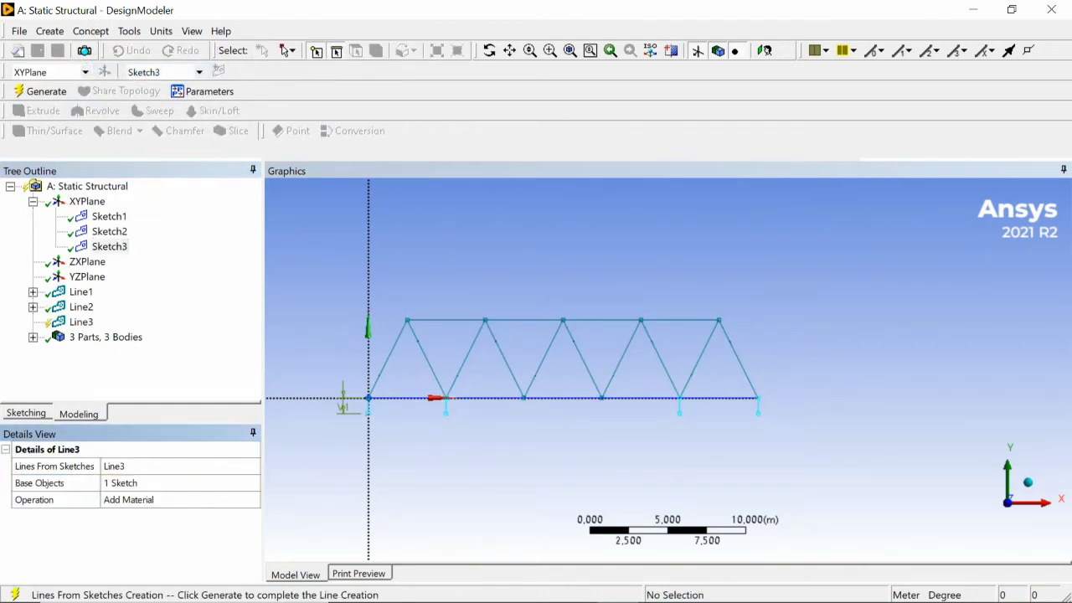
{"action": "left_click", "coordinate": [180, 500]}
{"action": "left_click", "coordinate": [253, 499]}
{"action": "left_click", "coordinate": [127, 515]}
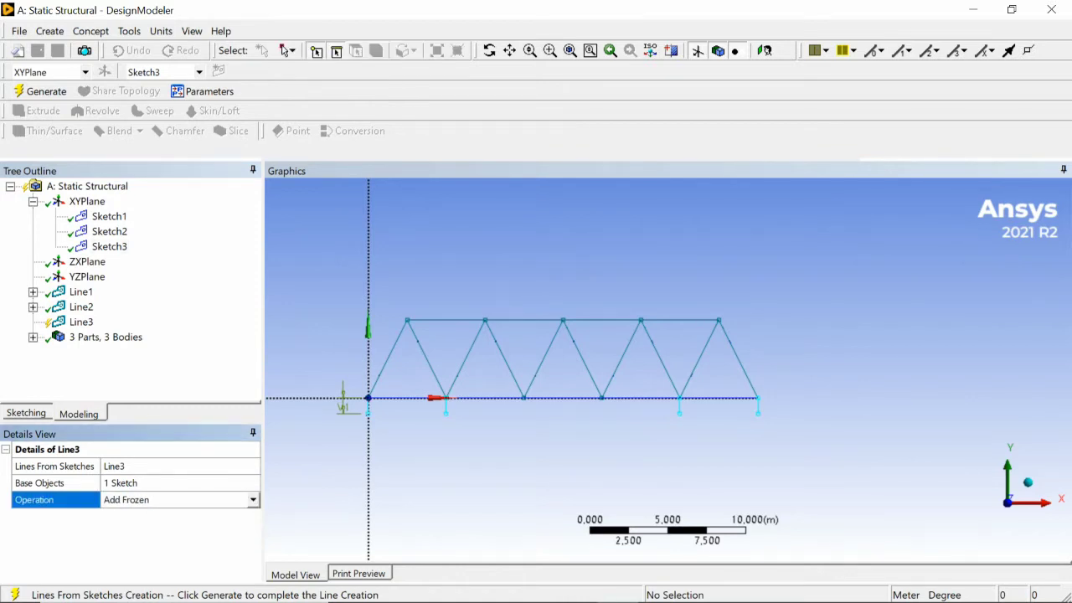
{"action": "left_click", "coordinate": [41, 91]}
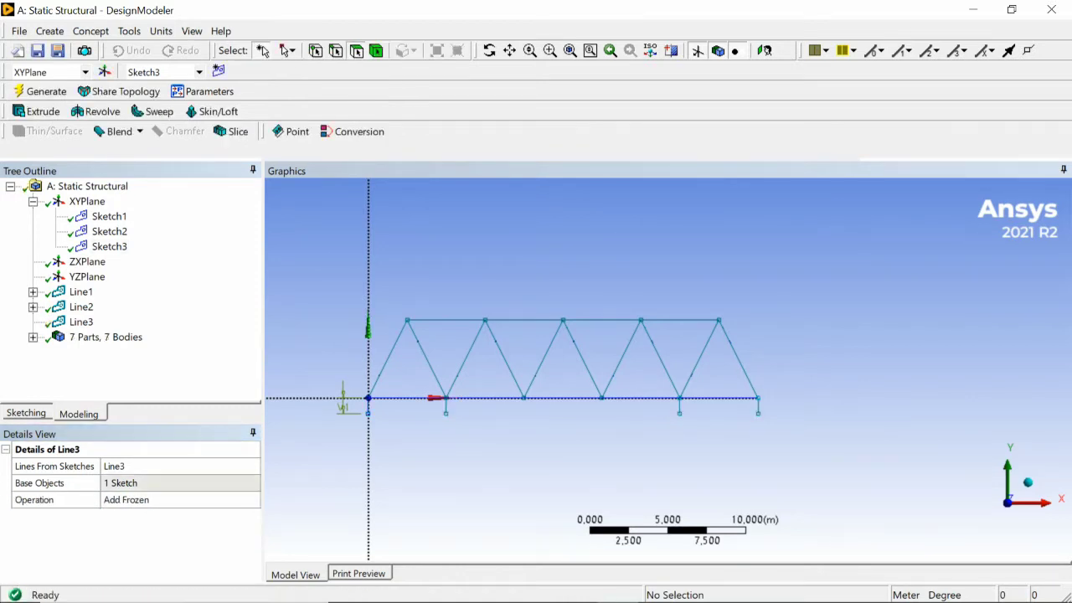
Step: Examine which truss members belong to Line1, Line2 and Line3
{"action": "left_click", "coordinate": [80, 291]}
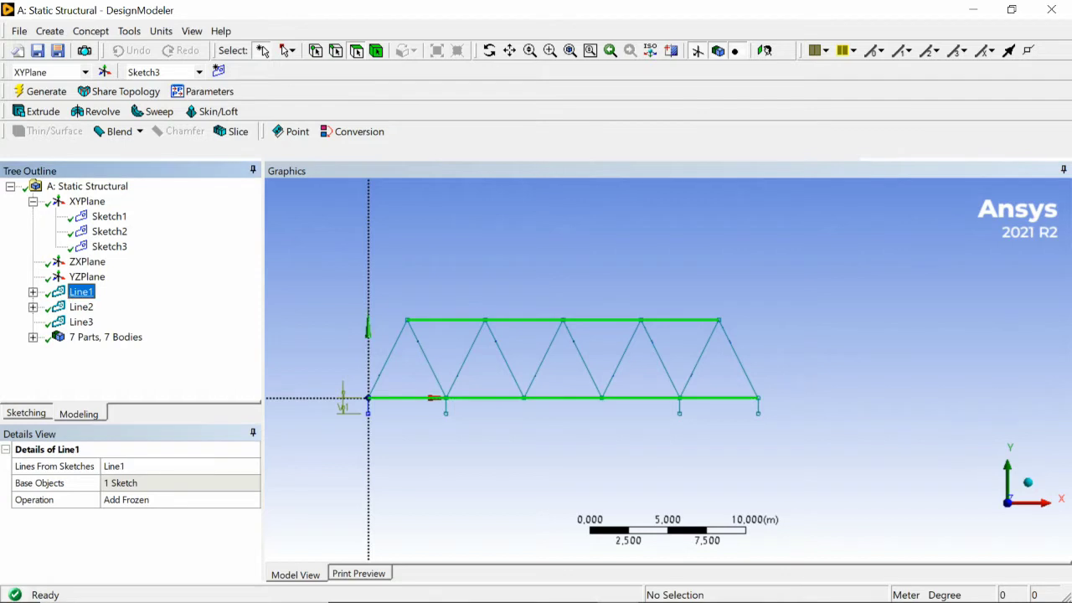
{"action": "left_click", "coordinate": [81, 307]}
{"action": "left_click", "coordinate": [82, 321]}
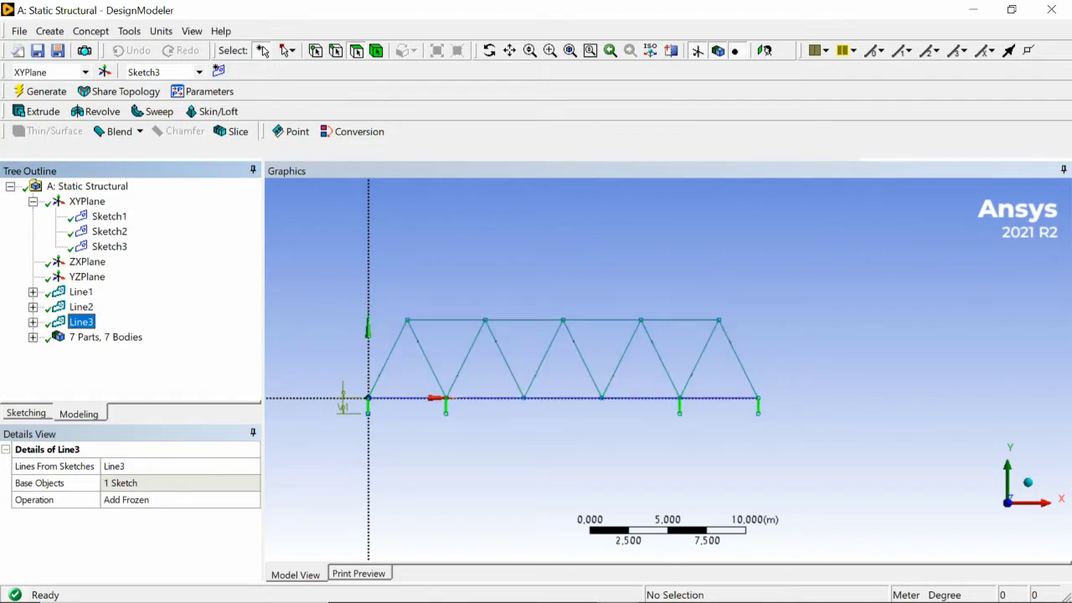
{"action": "middle_click_drag", "start_coordinate": [552, 368], "coordinate": [595, 365]}
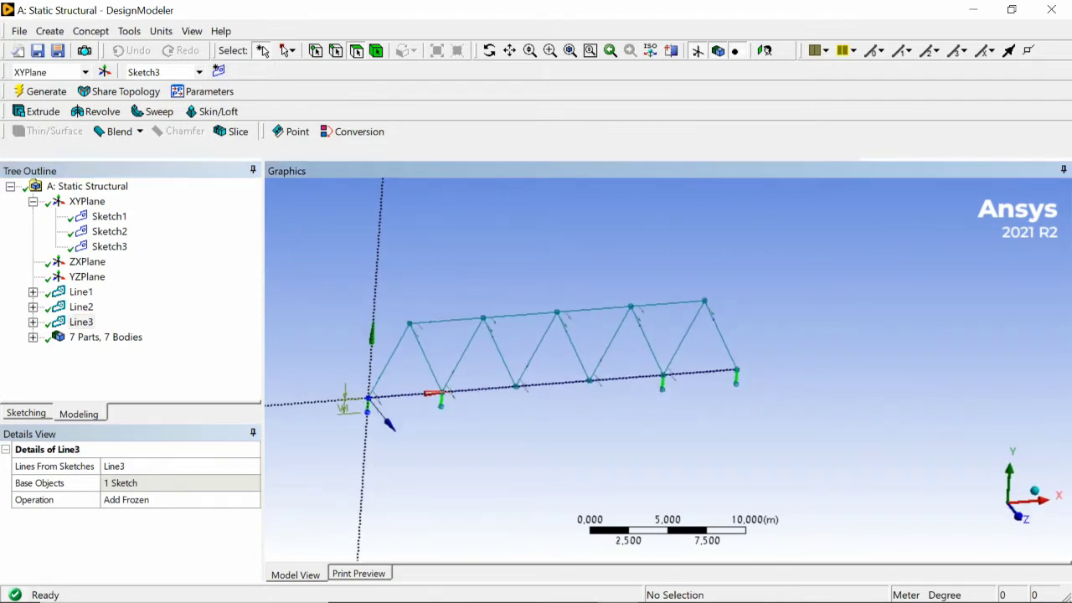
{"action": "left_click", "coordinate": [81, 291]}
{"action": "left_click", "coordinate": [81, 306]}
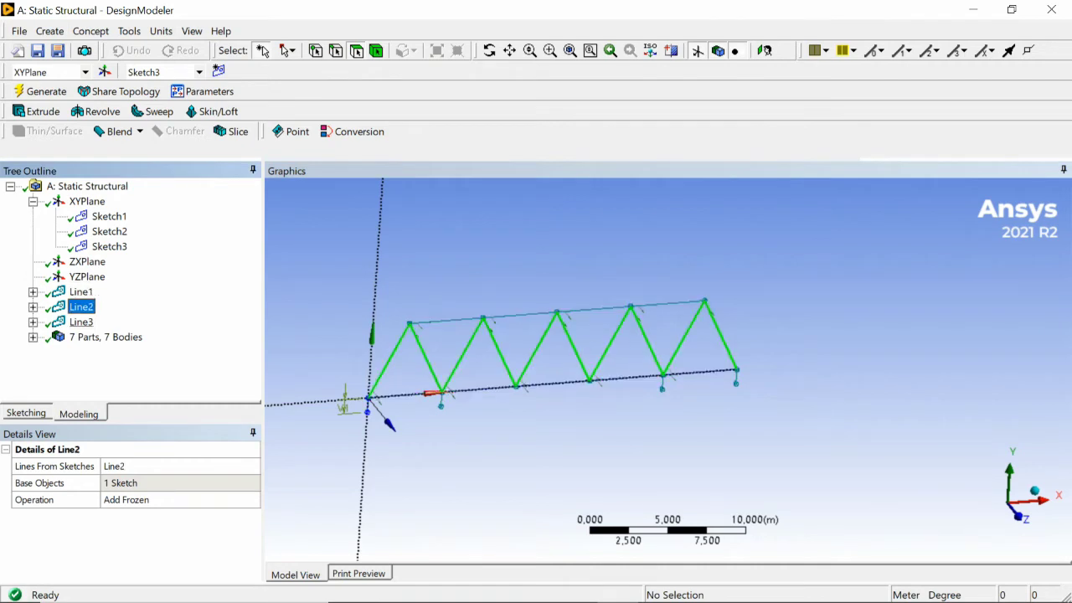
{"action": "left_click", "coordinate": [82, 321]}
{"action": "left_click", "coordinate": [81, 292]}
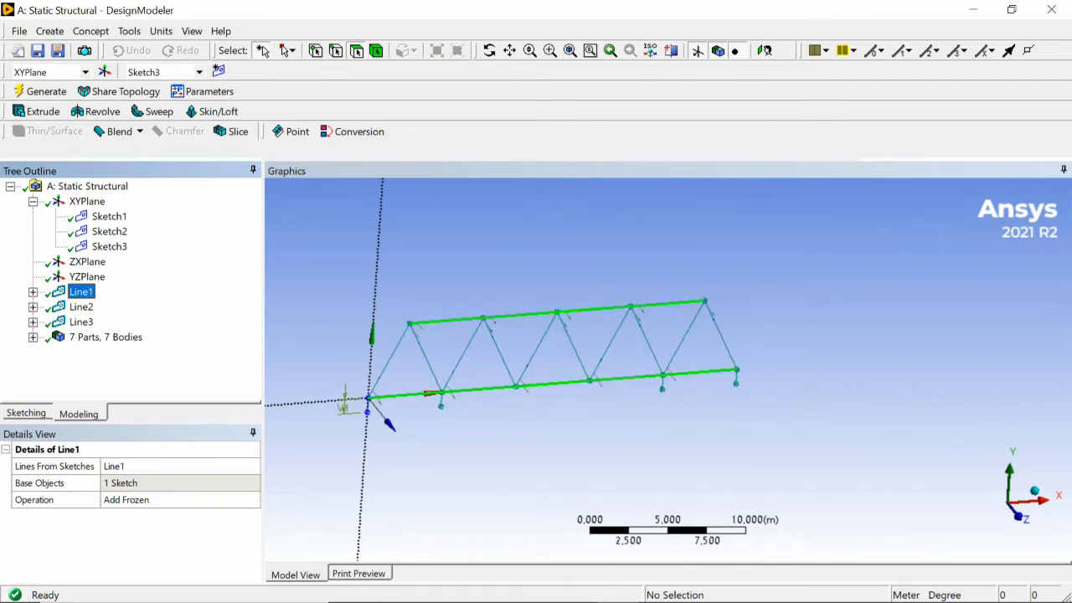
{"action": "middle_click_drag", "start_coordinate": [553, 343], "coordinate": [574, 352]}
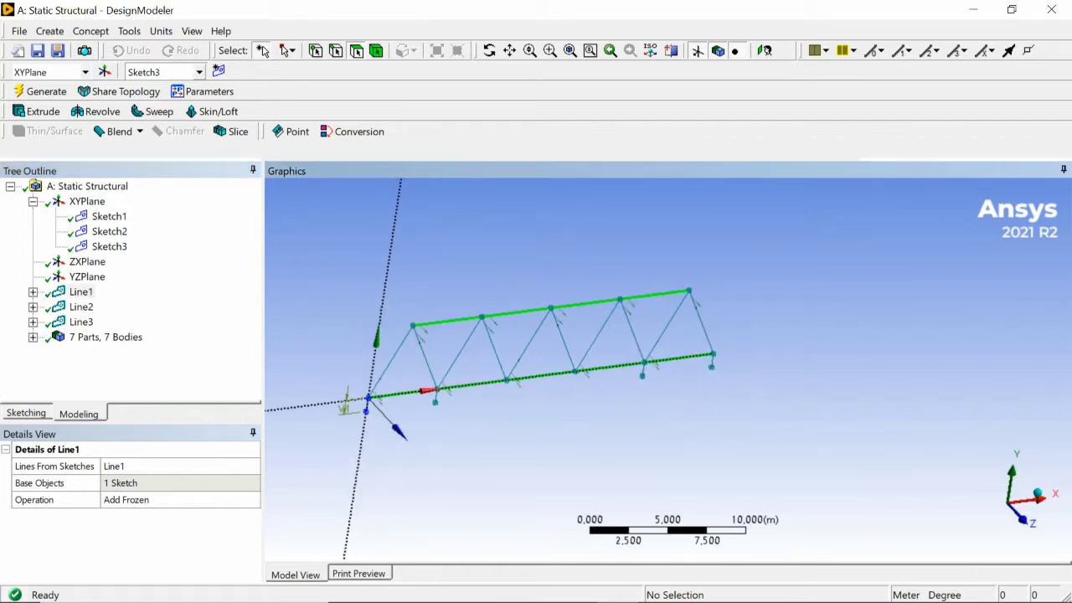
Step: Create a Translate body transformation and assign the upper chord, lower chord and diagonal line bodies to it, leaving out the supports
{"action": "left_click", "coordinate": [50, 31]}
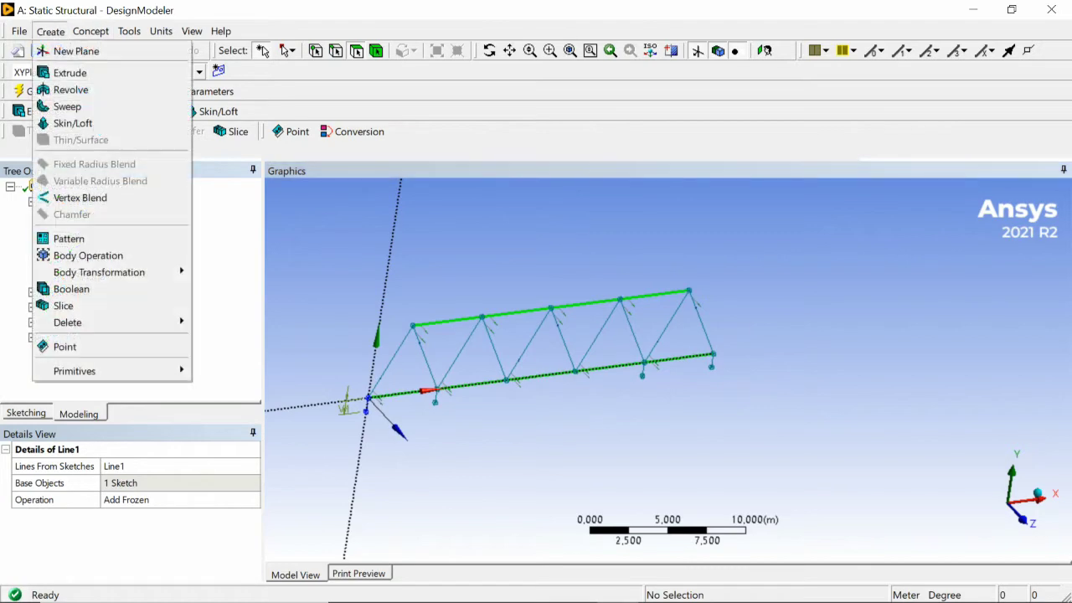
{"action": "mouse_move", "coordinate": [125, 273]}
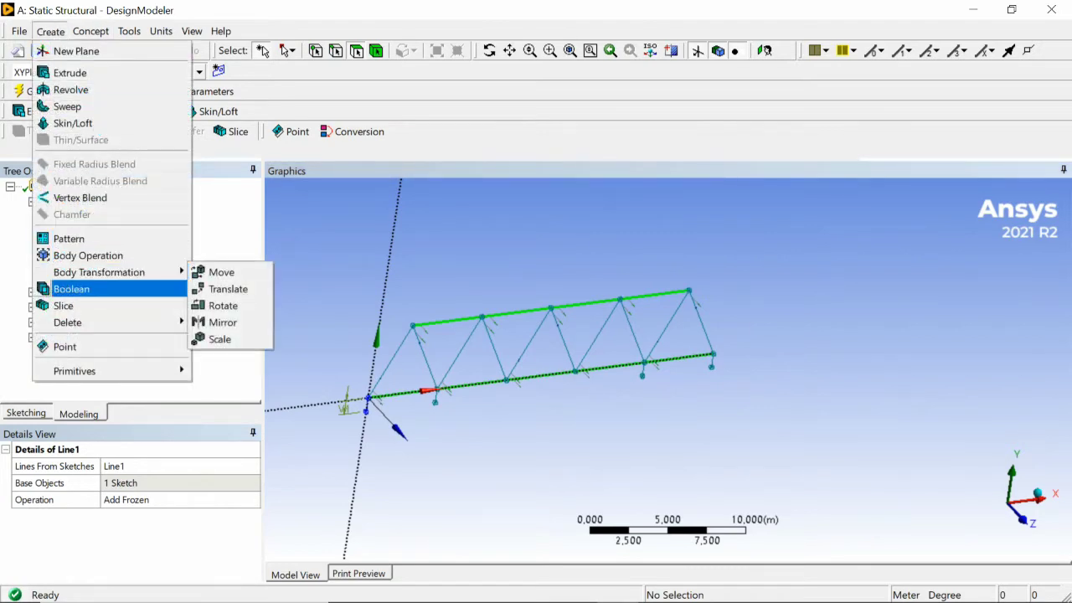
{"action": "left_click", "coordinate": [227, 288]}
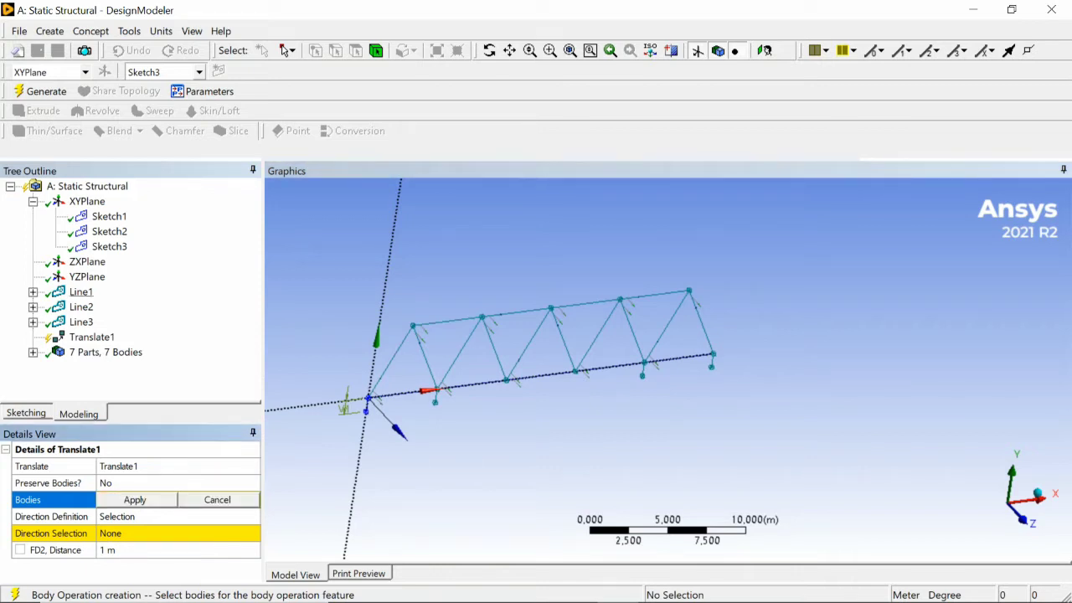
{"action": "left_click", "coordinate": [81, 293]}
{"action": "left_click", "coordinate": [82, 307], "text": "ctrl"}
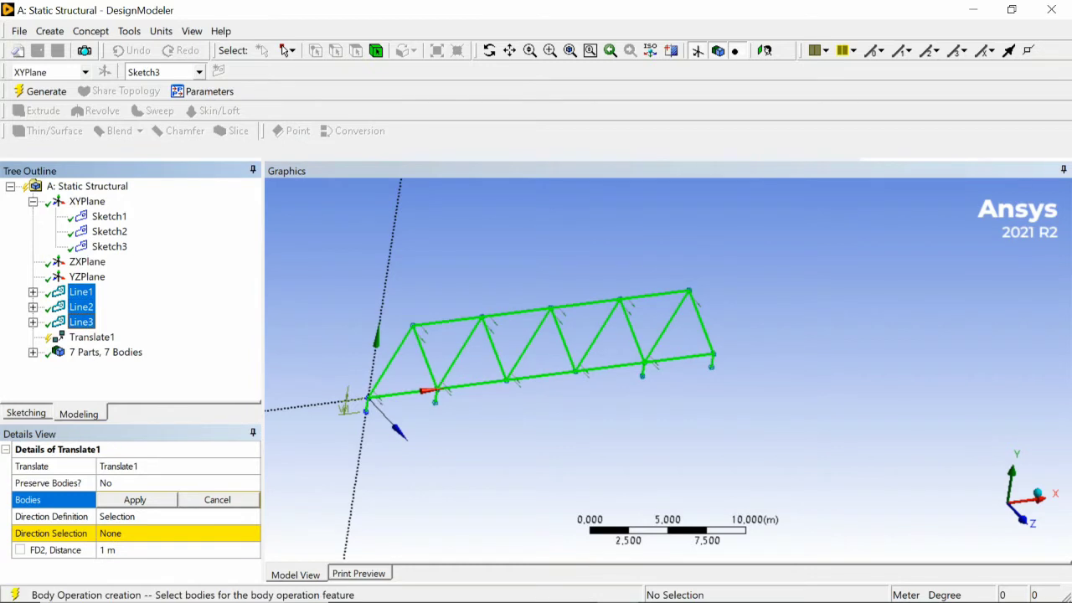
{"action": "left_click", "coordinate": [135, 499]}
{"action": "left_click", "coordinate": [135, 500]}
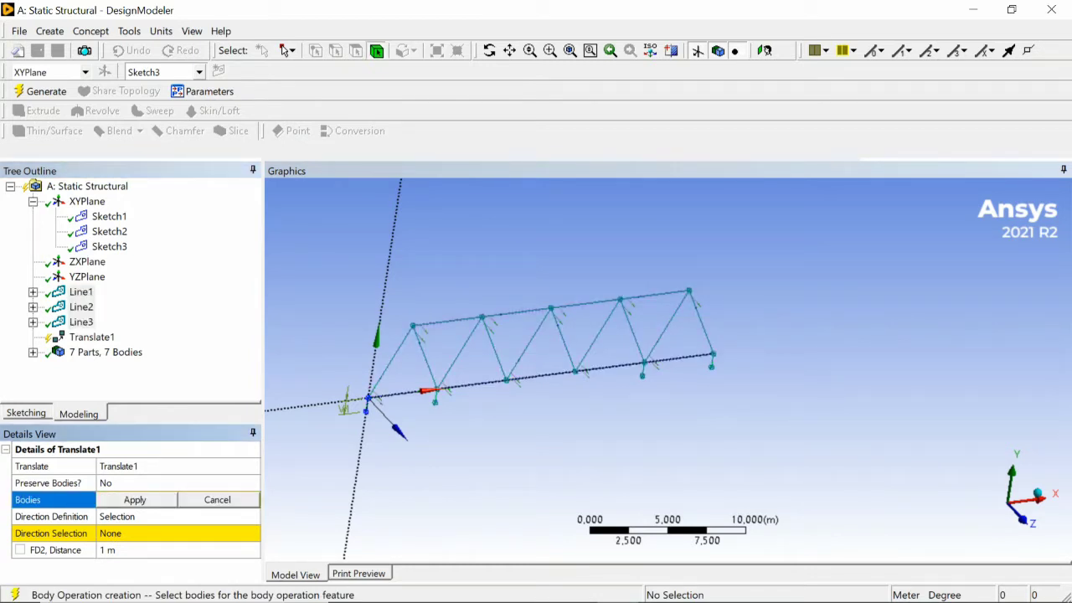
{"action": "left_click", "coordinate": [517, 312]}
{"action": "left_click", "coordinate": [529, 344]}
{"action": "left_click", "coordinate": [516, 312], "text": "ctrl"}
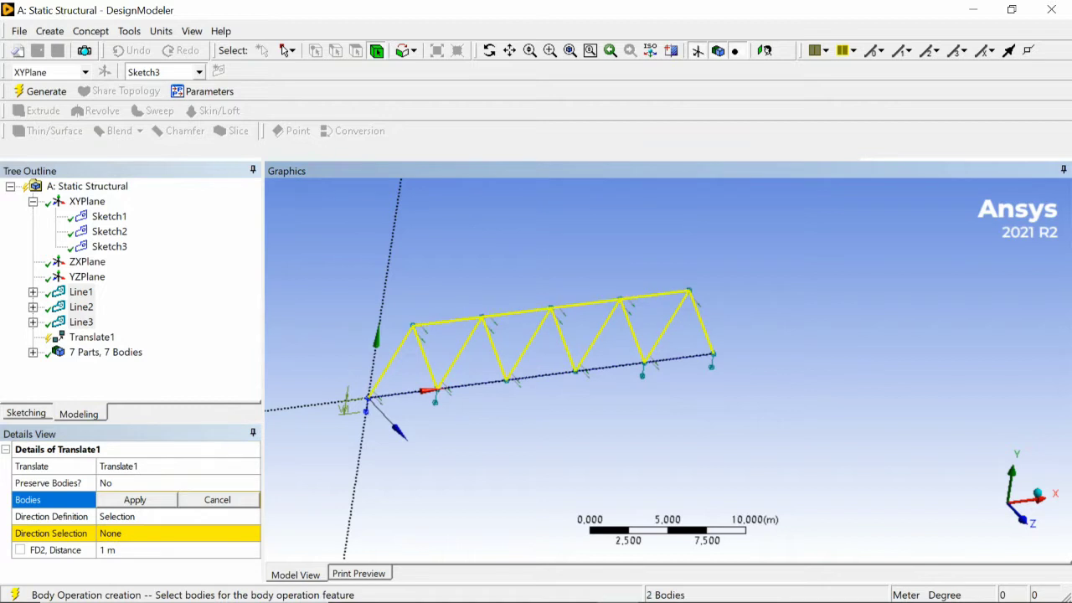
{"action": "left_click", "coordinate": [540, 376], "text": "ctrl"}
{"action": "left_click", "coordinate": [135, 500]}
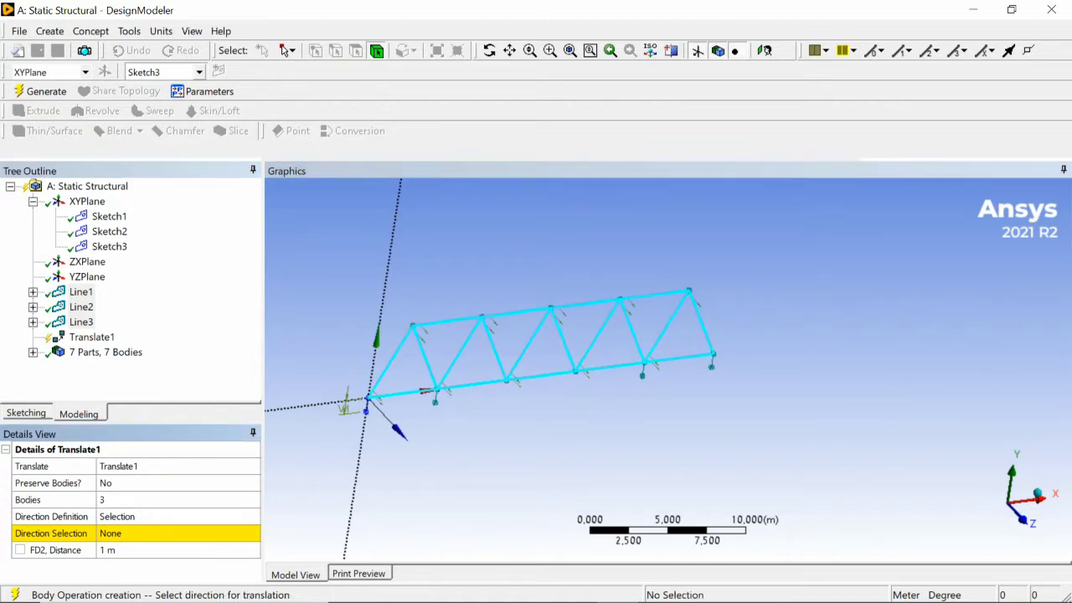
Step: Set the translation to preserve the original bodies and define its direction by Coordinates
{"action": "left_click", "coordinate": [135, 483]}
{"action": "left_click", "coordinate": [252, 483]}
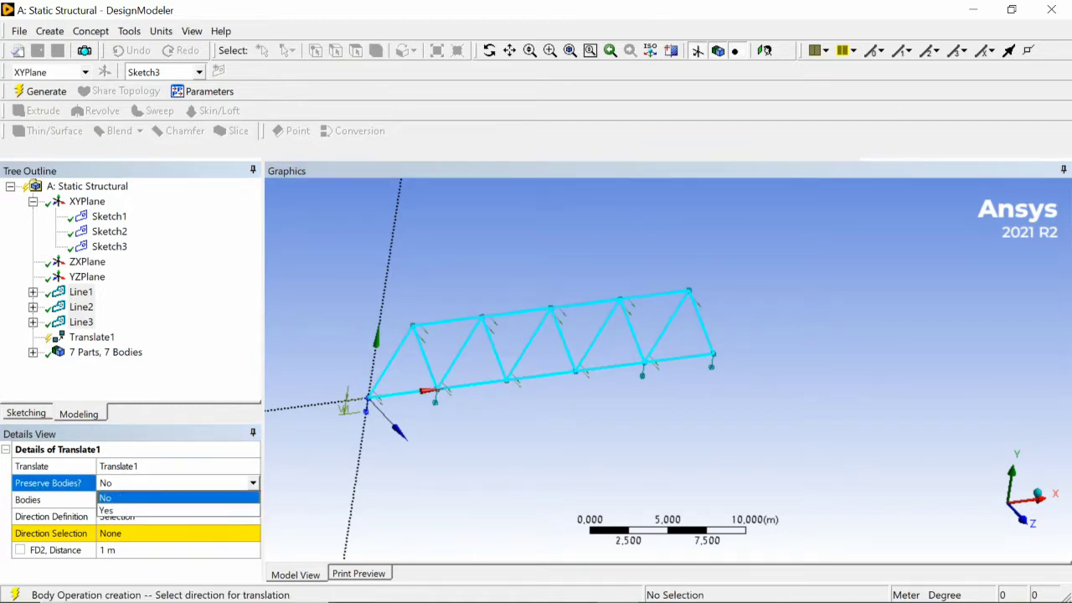
{"action": "left_click", "coordinate": [135, 510]}
{"action": "left_click", "coordinate": [135, 517]}
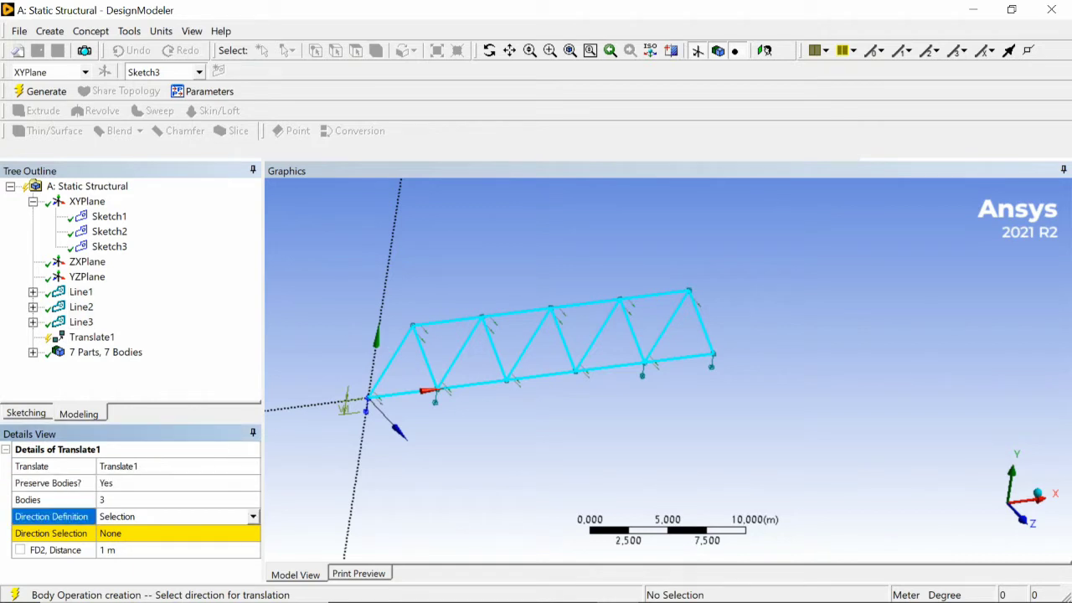
{"action": "left_click", "coordinate": [253, 516]}
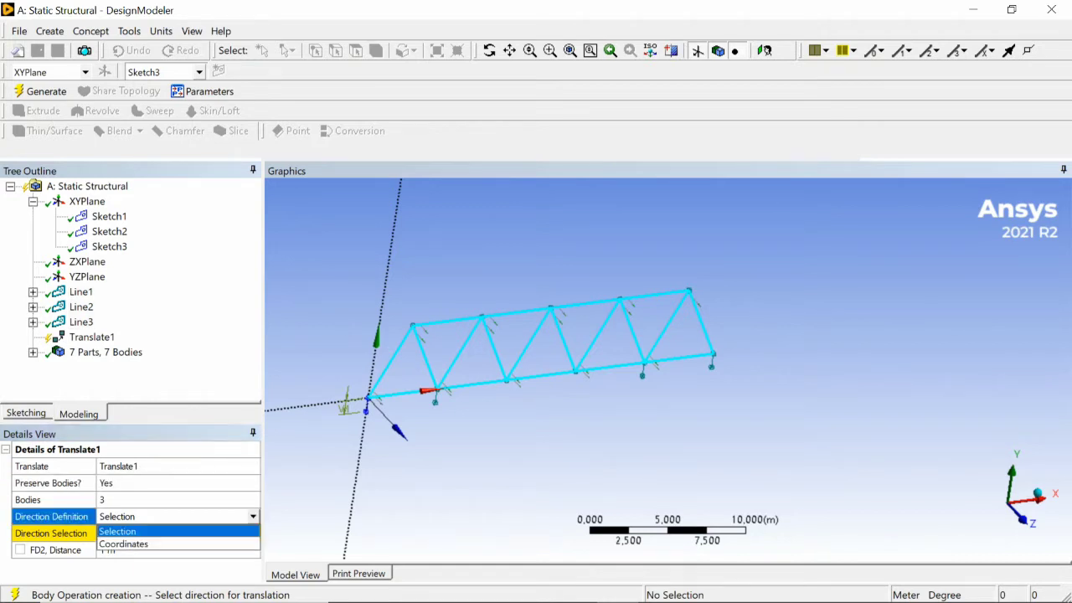
{"action": "left_click", "coordinate": [124, 544]}
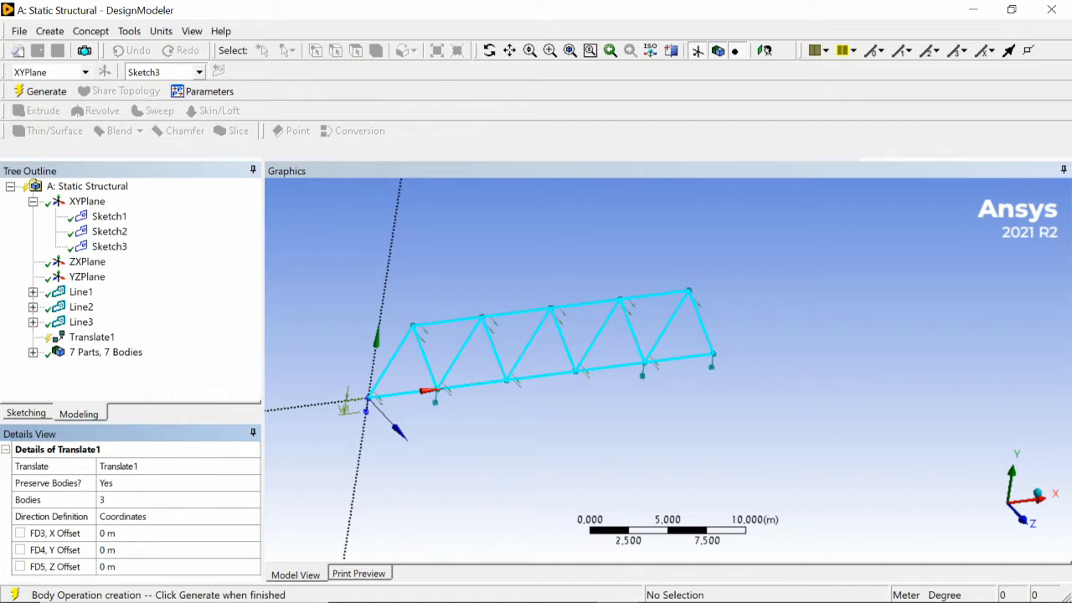
Step: Set the translation's Z Offset to 5 m and generate the second truss
{"action": "middle_click_drag", "start_coordinate": [578, 377], "coordinate": [601, 366]}
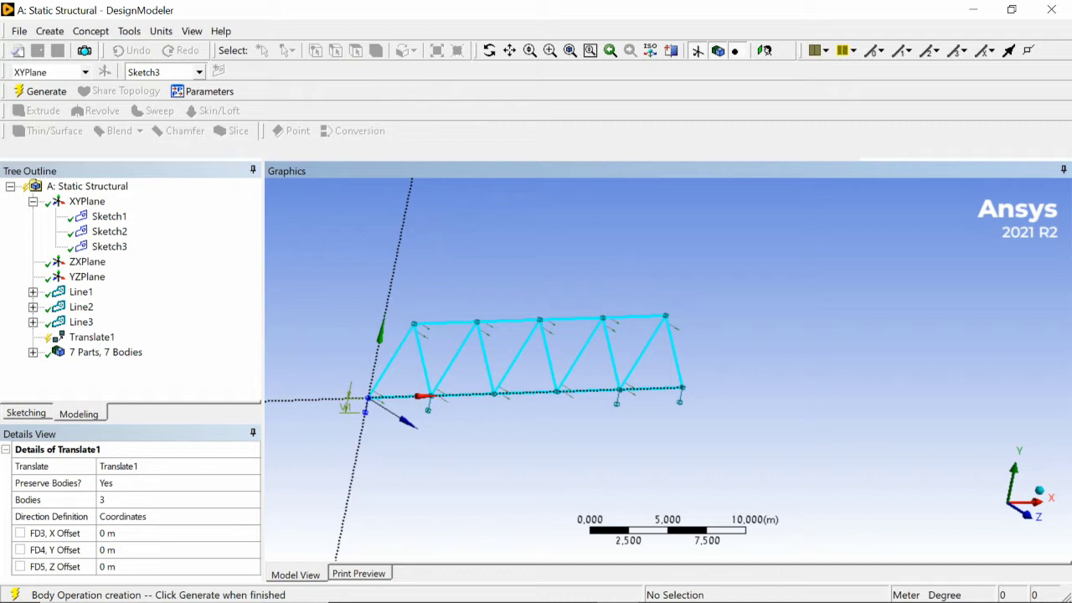
{"action": "left_click", "coordinate": [138, 567]}
{"action": "type", "text": "5"}
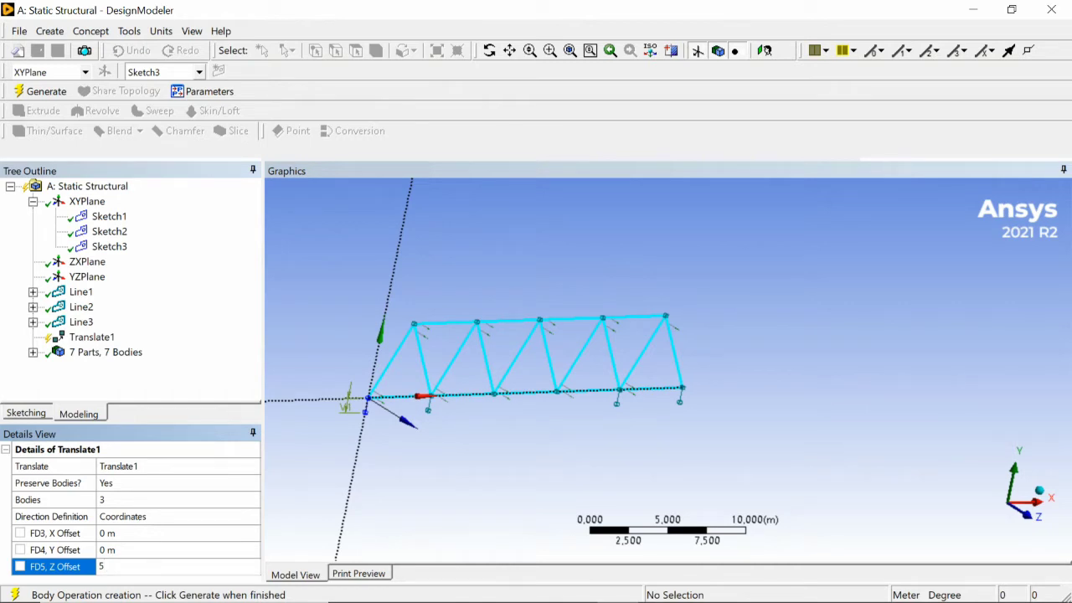
{"action": "key", "text": "Return"}
{"action": "middle_click_drag", "start_coordinate": [587, 377], "coordinate": [544, 339]}
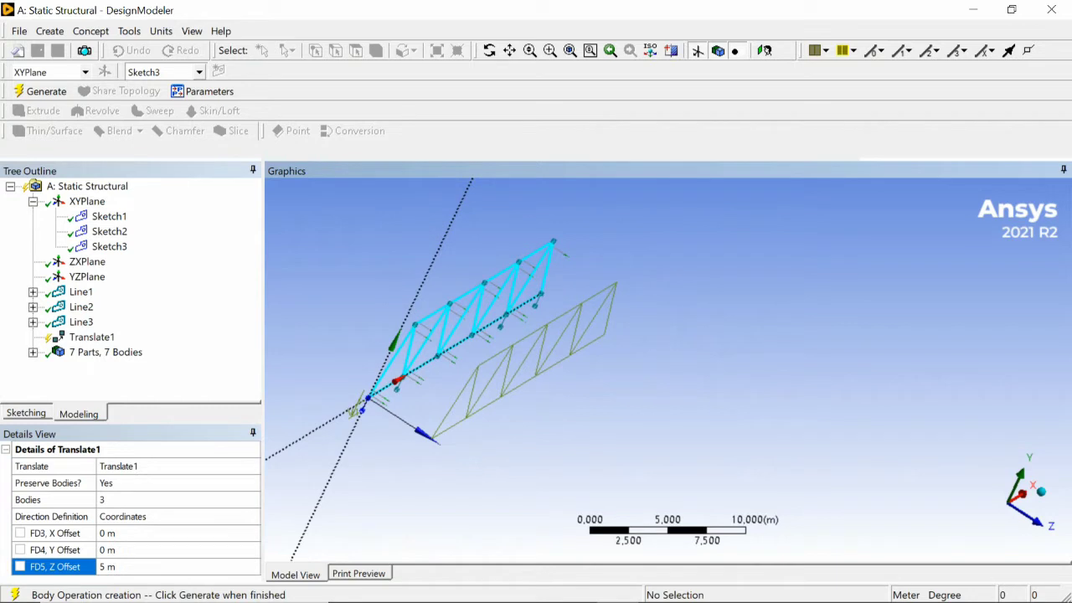
{"action": "key", "text": "F5"}
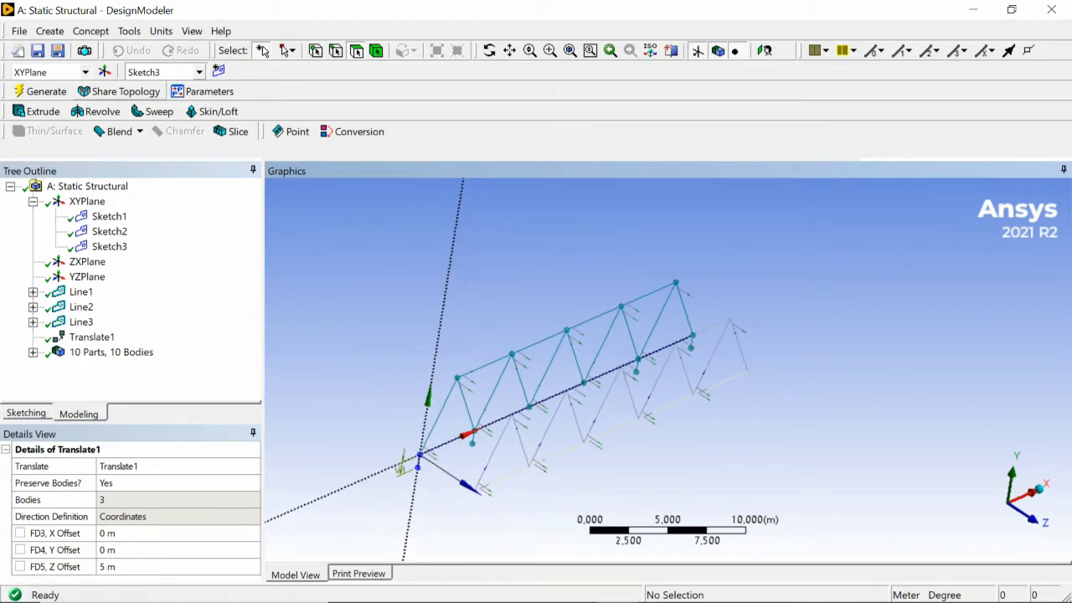
Step: Start Lines From Points and join the first three lower chord nodes, counting from the origin, to their counterparts on the translated truss
{"action": "left_click", "coordinate": [90, 31]}
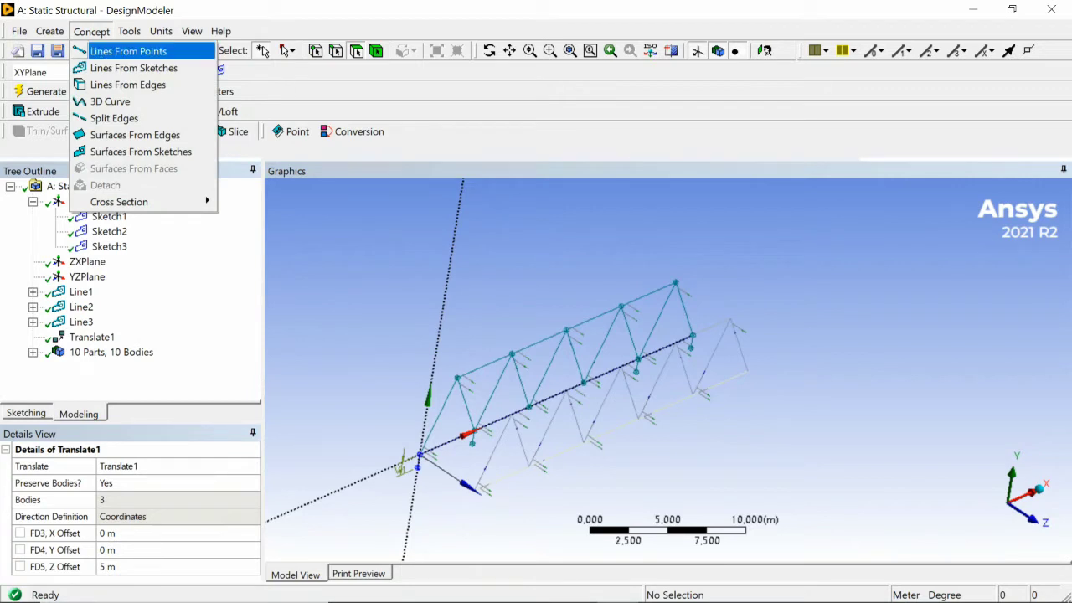
{"action": "key", "text": "Return"}
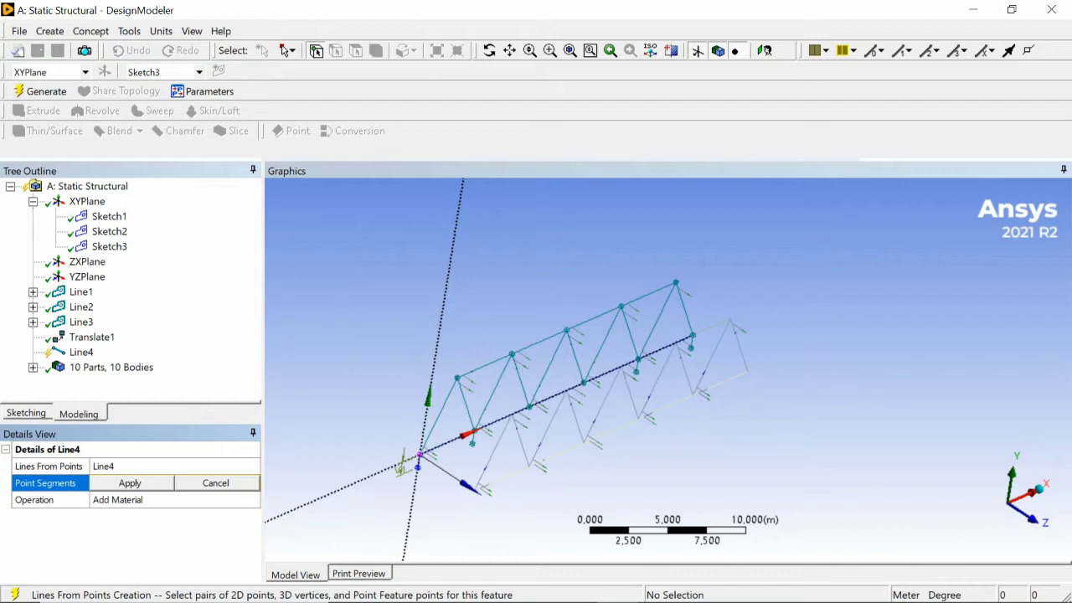
{"action": "left_click", "coordinate": [420, 455]}
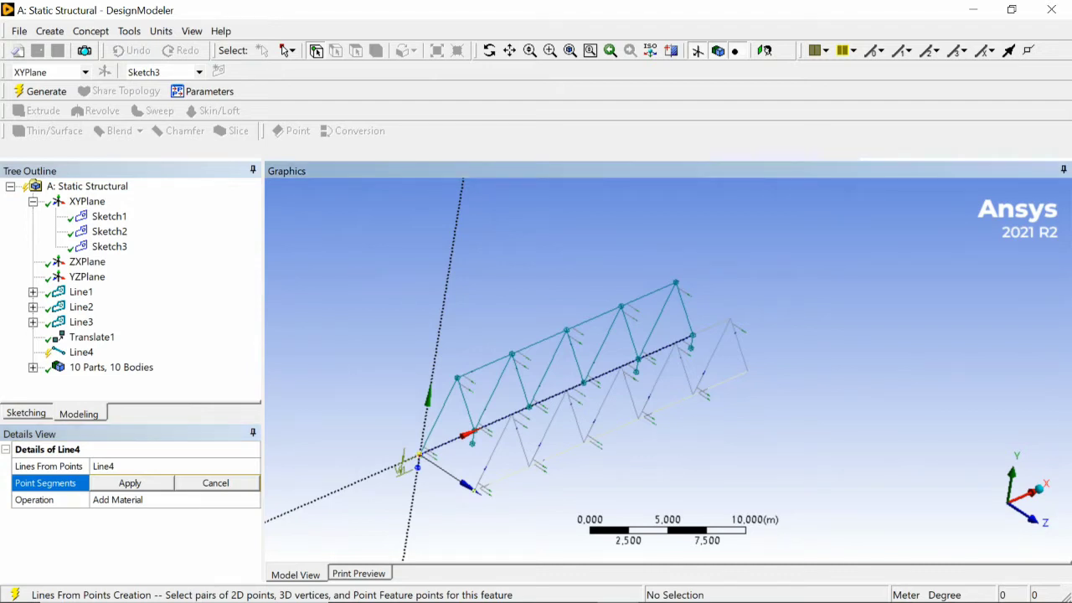
{"action": "left_click", "coordinate": [476, 491]}
{"action": "left_click", "coordinate": [475, 430]}
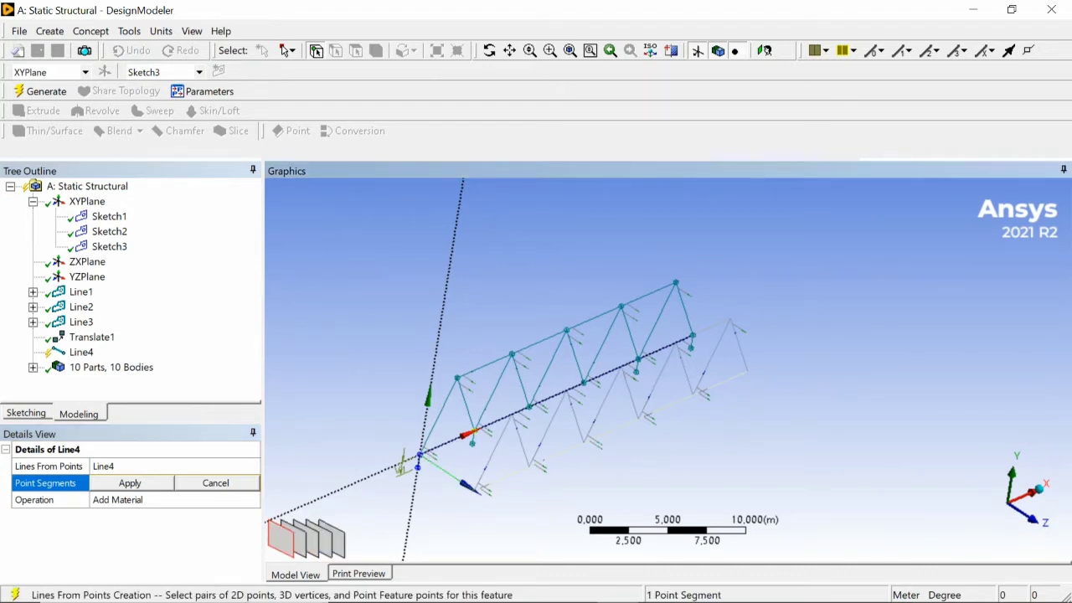
{"action": "left_click", "coordinate": [528, 462]}
{"action": "left_click", "coordinate": [528, 407]}
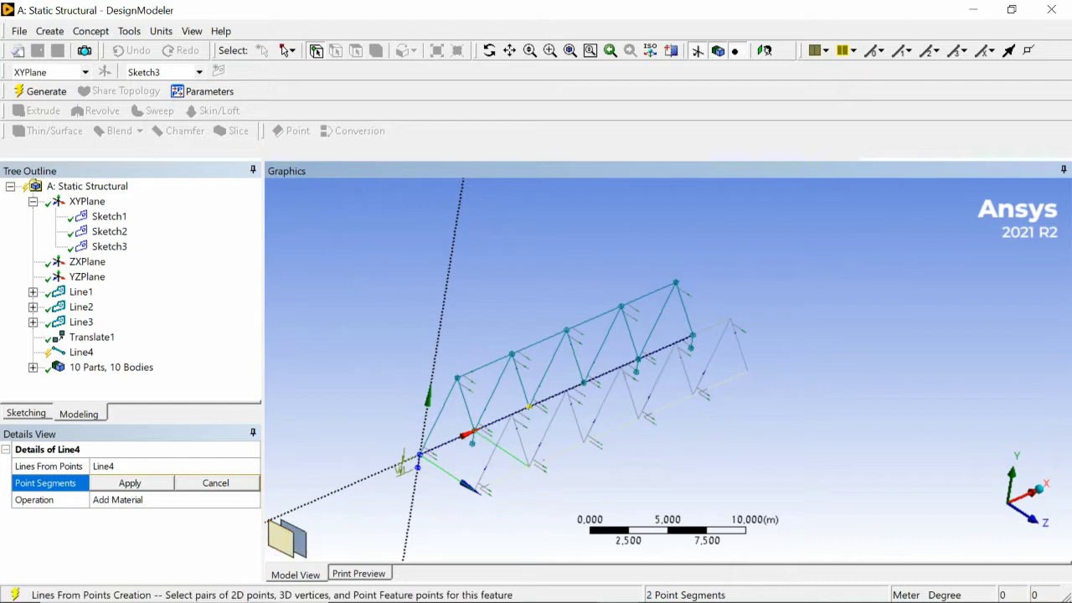
{"action": "left_click", "coordinate": [584, 442]}
Step: Add point segments joining the remaining three lower chord nodes to their counterparts on the translated truss
{"action": "middle_click_drag", "start_coordinate": [584, 439], "coordinate": [539, 480], "text": "ctrl"}
{"action": "left_click", "coordinate": [539, 423]}
{"action": "left_click", "coordinate": [592, 459]}
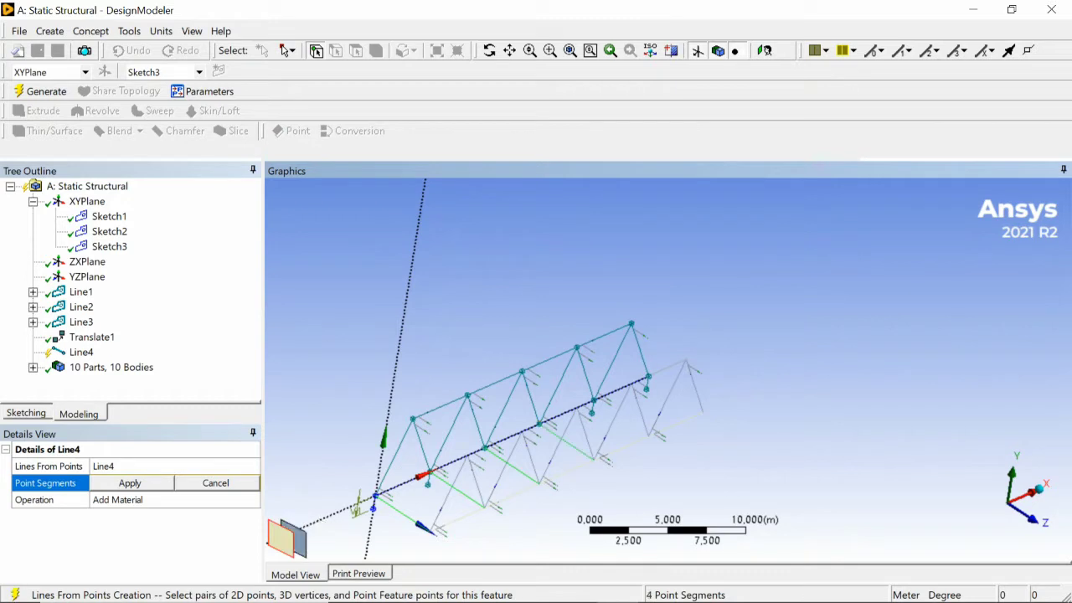
{"action": "left_click", "coordinate": [593, 400]}
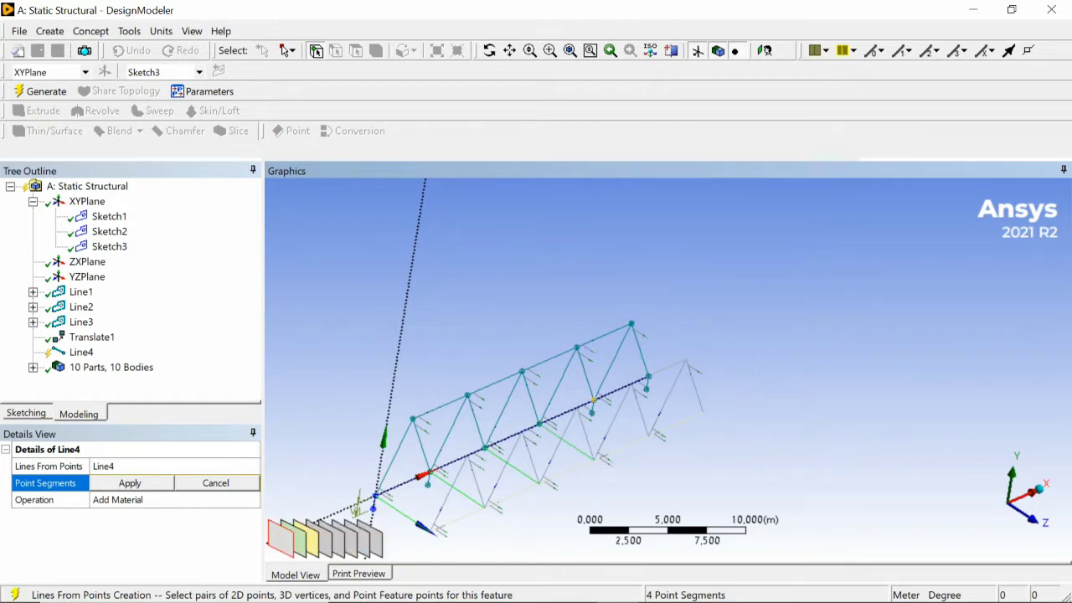
{"action": "left_click", "coordinate": [648, 435]}
{"action": "left_click", "coordinate": [648, 377]}
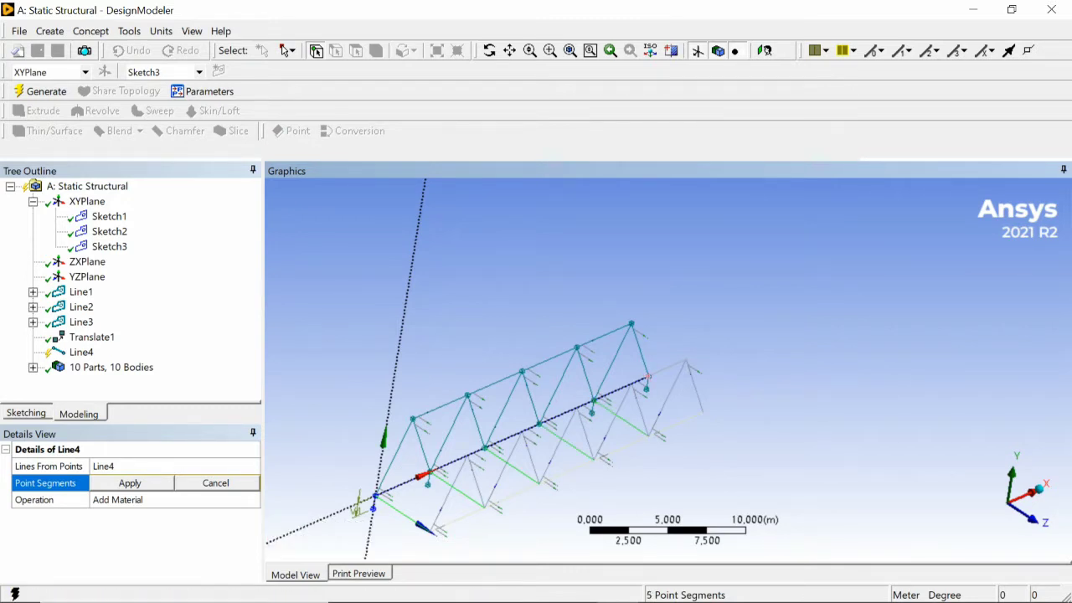
{"action": "left_click", "coordinate": [648, 377]}
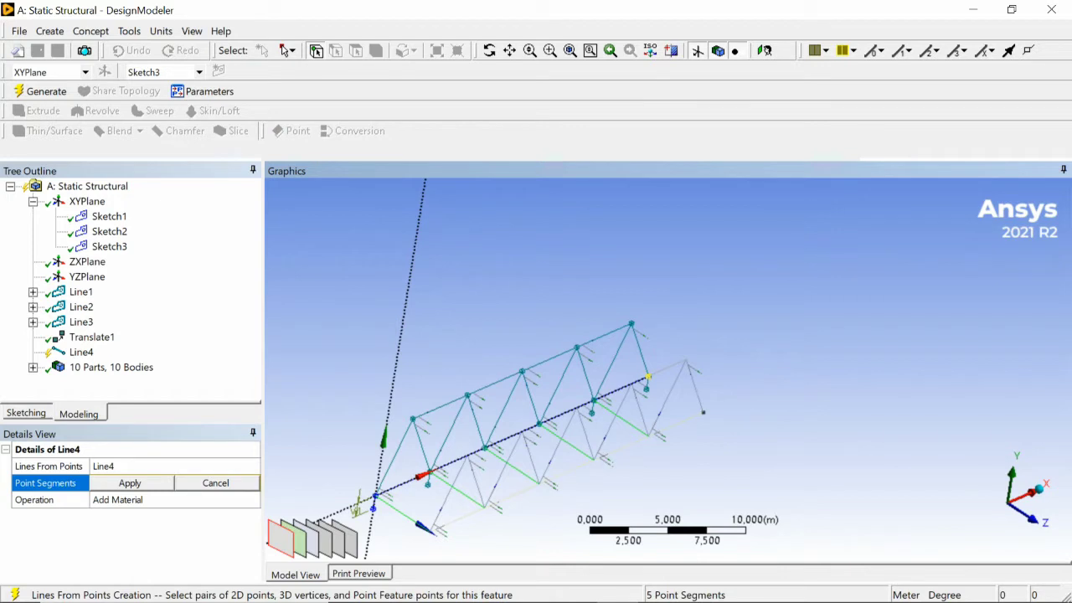
{"action": "left_click", "coordinate": [704, 412]}
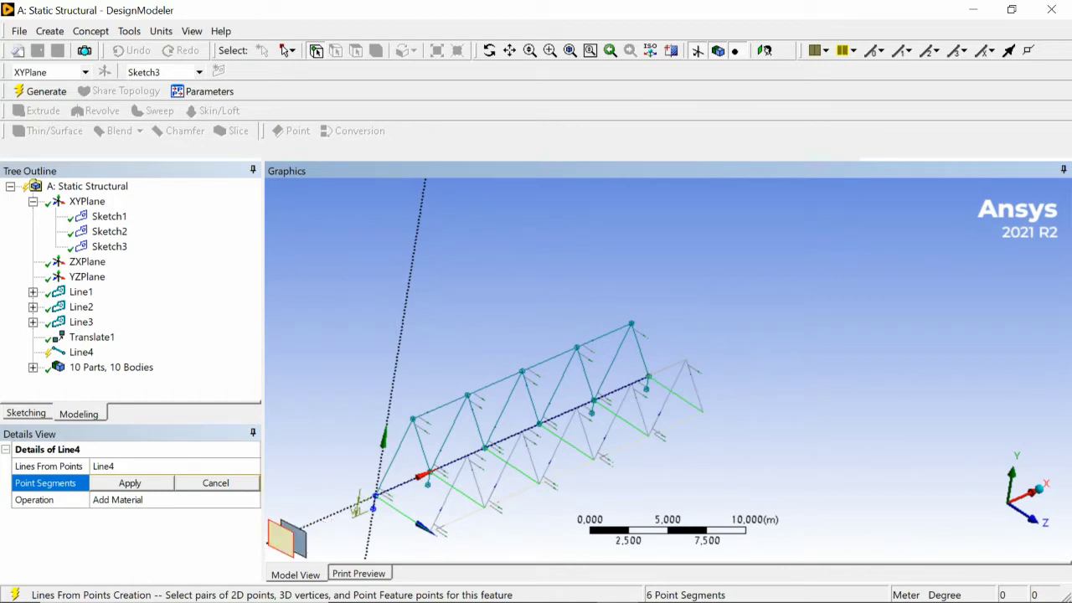
Step: Add point segments joining the five upper chord nodes to their counterparts on the translated truss and accept all the segments
{"action": "left_click", "coordinate": [413, 418]}
{"action": "left_click", "coordinate": [468, 456]}
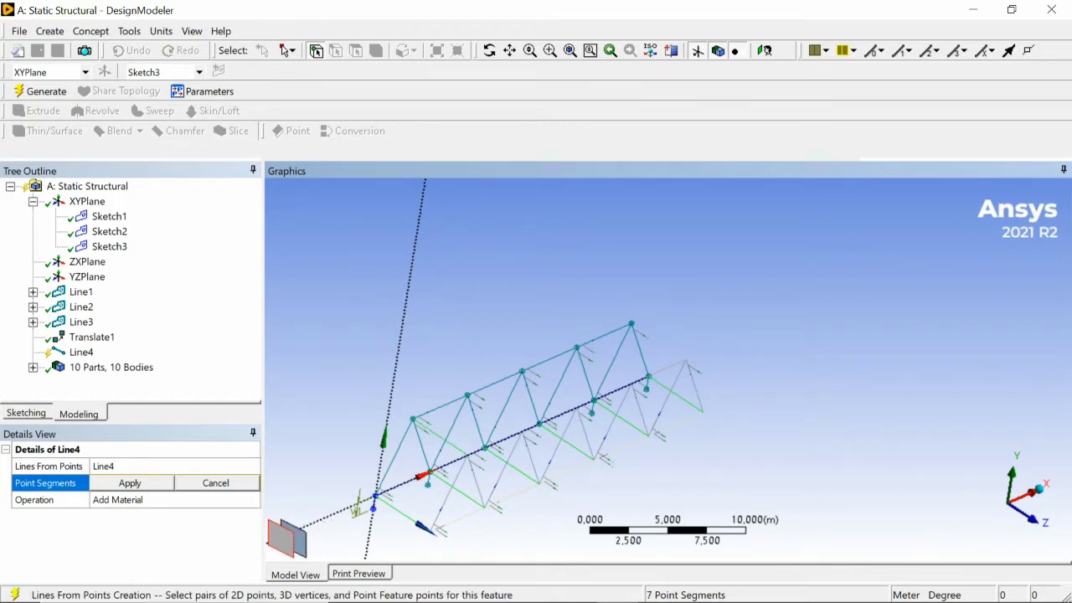
{"action": "left_click", "coordinate": [467, 395]}
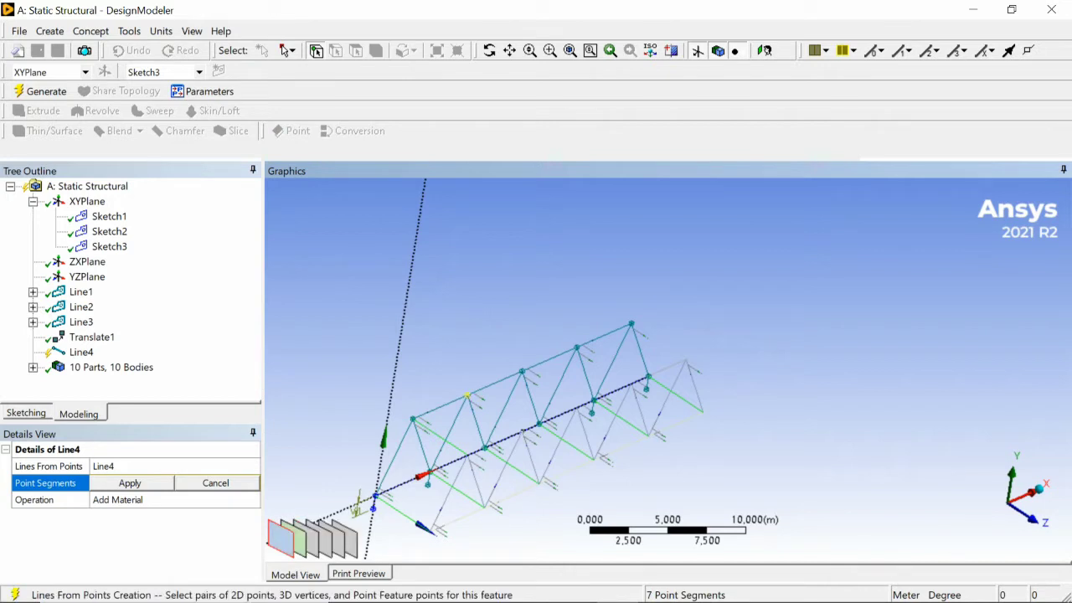
{"action": "left_click", "coordinate": [522, 372]}
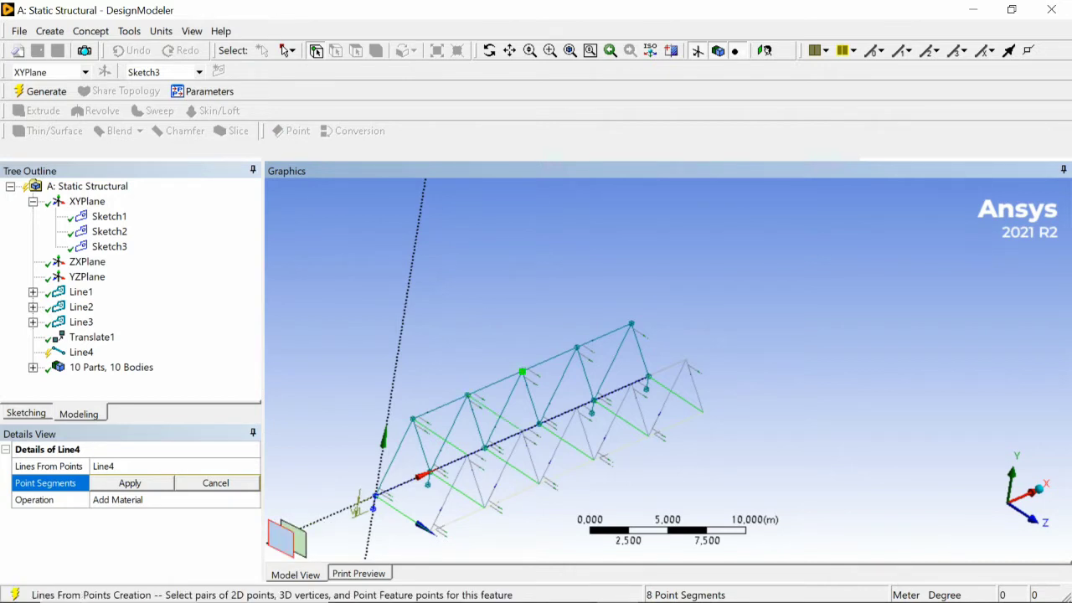
{"action": "left_click", "coordinate": [577, 408]}
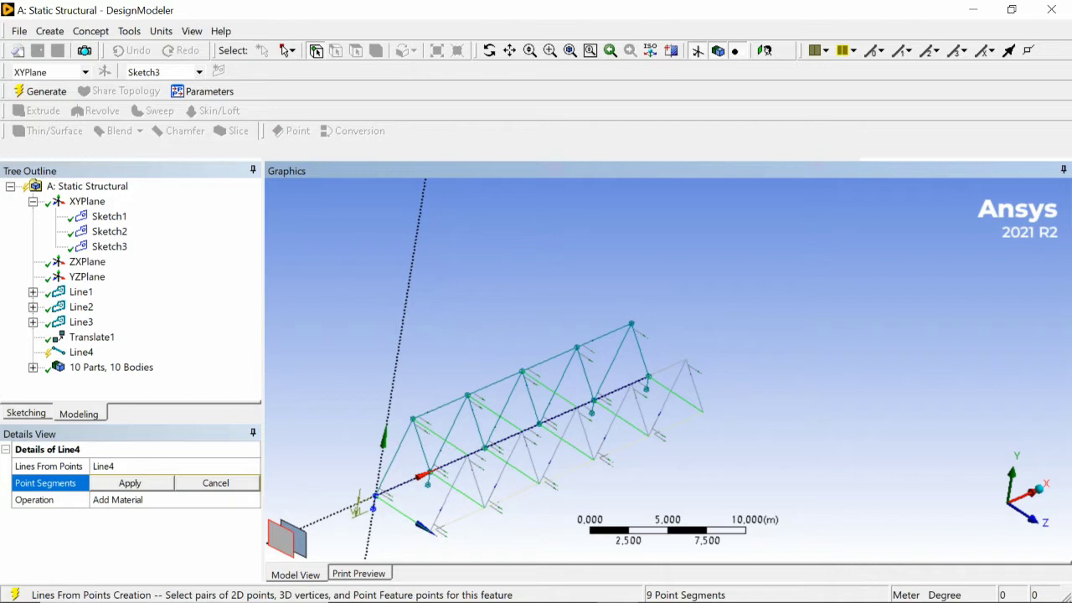
{"action": "left_click", "coordinate": [577, 347]}
{"action": "left_click", "coordinate": [632, 384]}
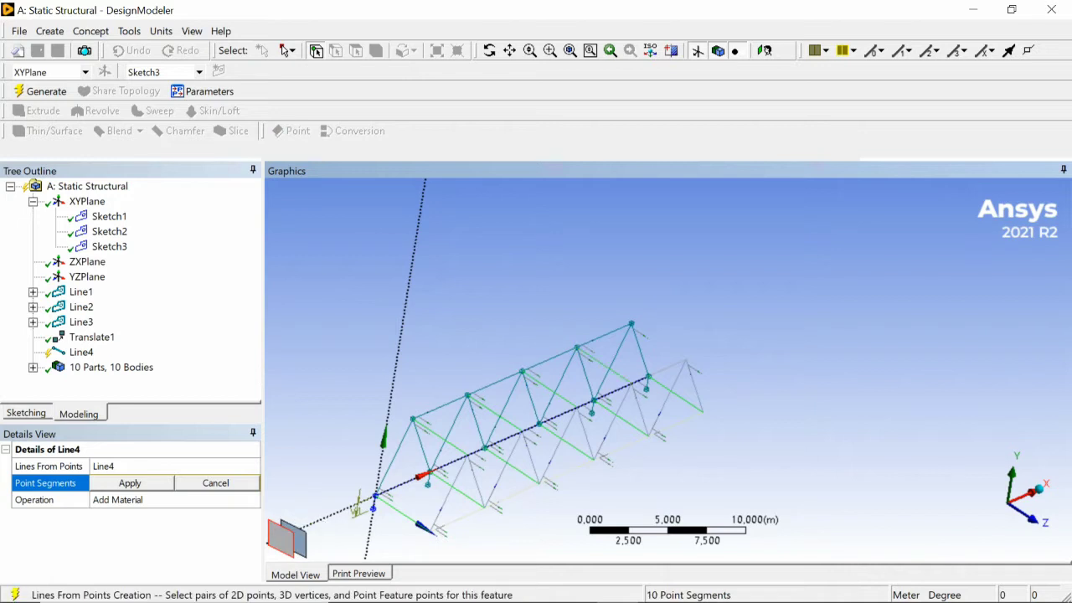
{"action": "left_click", "coordinate": [631, 324]}
{"action": "left_click", "coordinate": [686, 360]}
{"action": "left_click", "coordinate": [130, 483]}
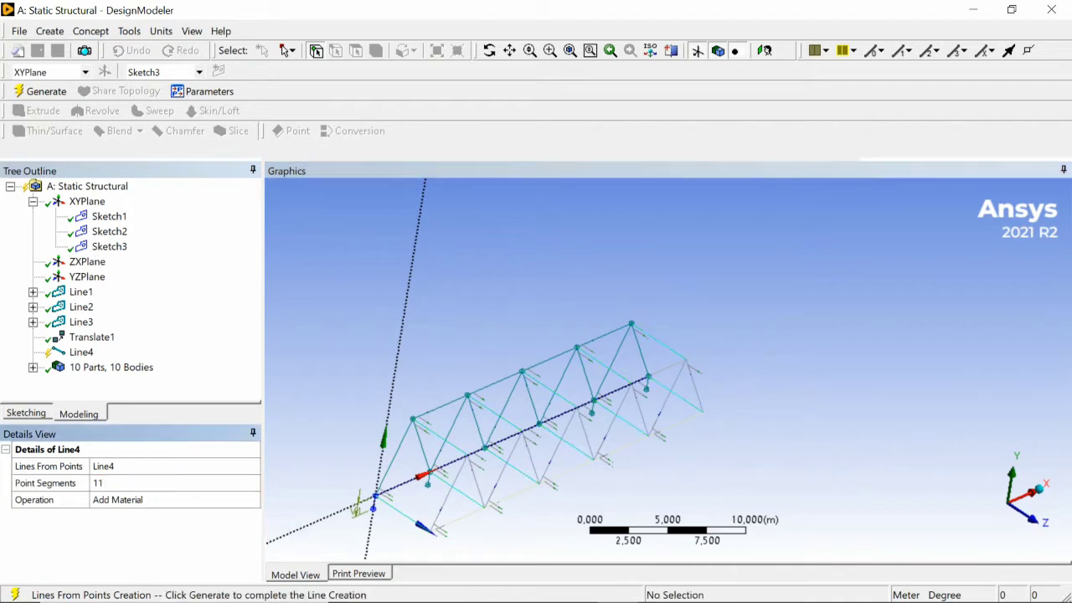
Step: Set the operation of the cross member lines to Add Frozen and generate them
{"action": "left_click", "coordinate": [130, 500]}
{"action": "left_click", "coordinate": [253, 500]}
{"action": "left_click", "coordinate": [134, 526]}
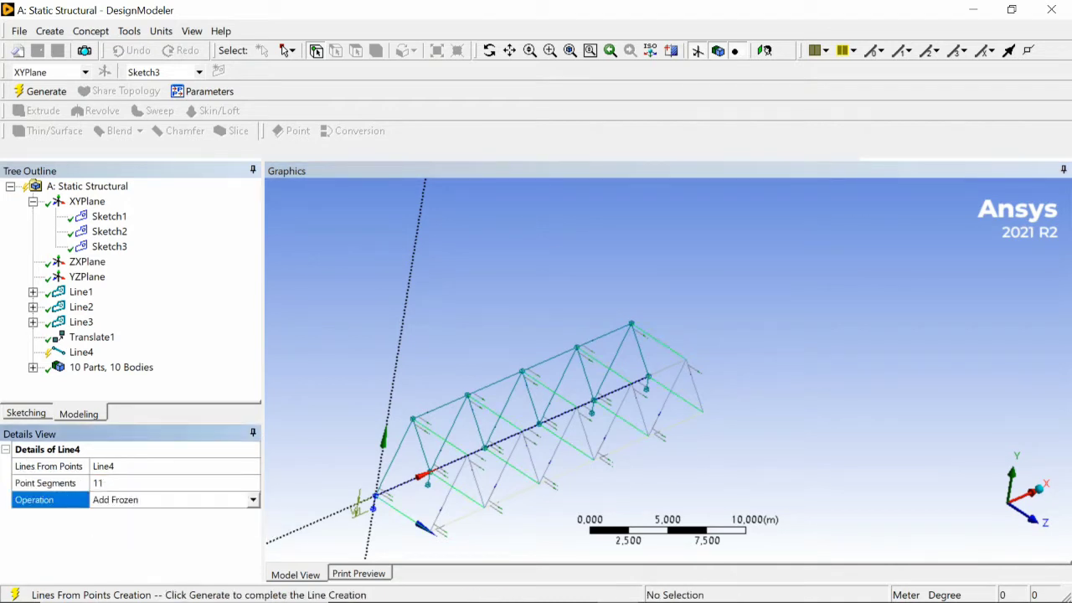
{"action": "left_click", "coordinate": [81, 353]}
{"action": "left_click", "coordinate": [40, 92]}
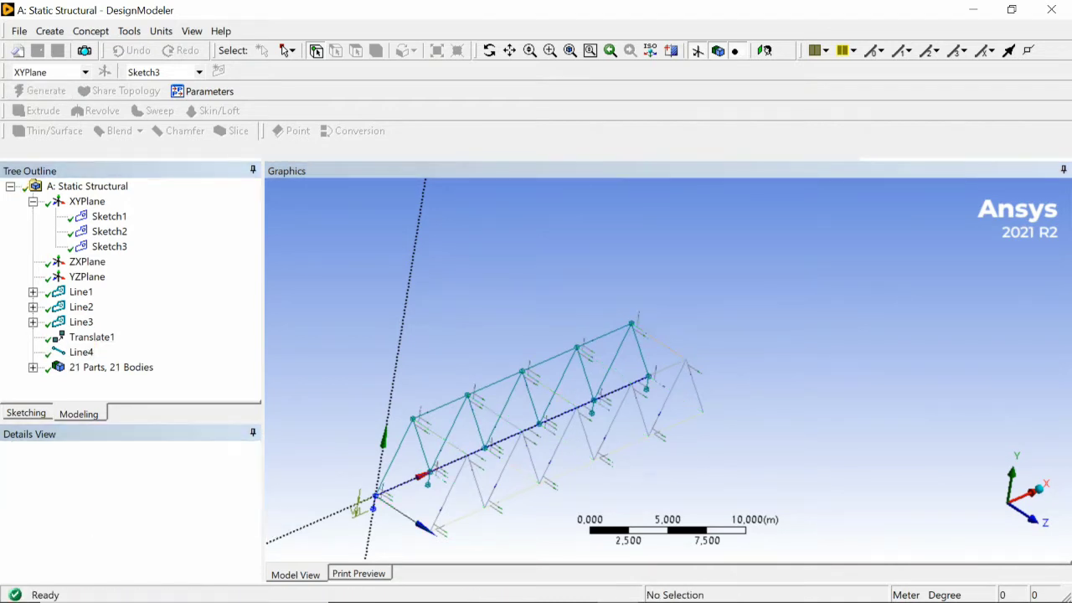
{"action": "middle_click_drag", "start_coordinate": [553, 418], "coordinate": [426, 385]}
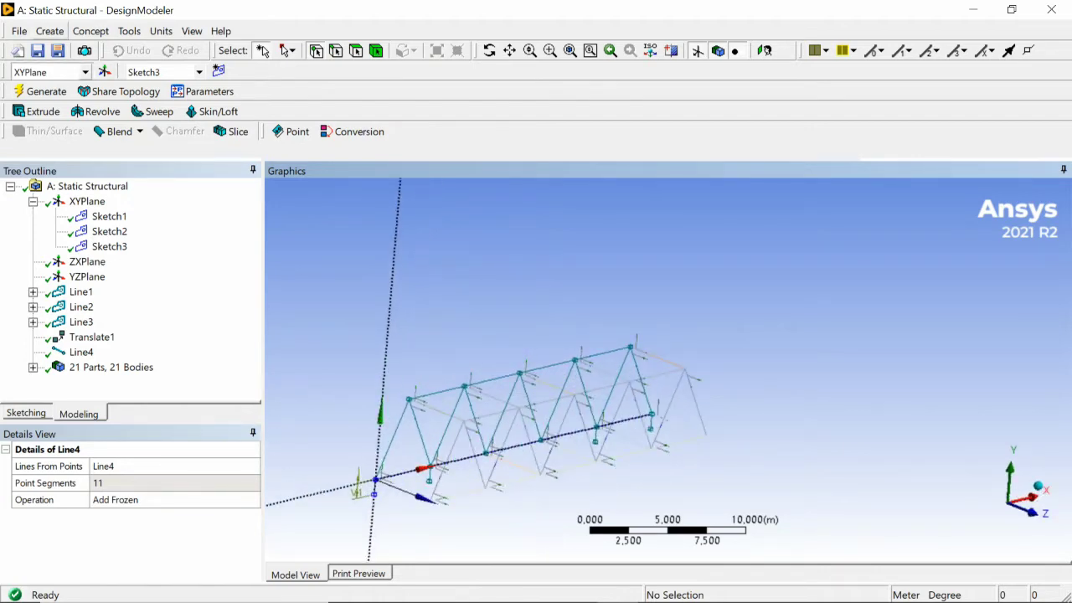
Step: Start a Translate body transformation on the four short vertical support bodies under the first two and last two lower chord nodes
{"action": "left_click", "coordinate": [49, 31]}
{"action": "mouse_move", "coordinate": [91, 31]}
{"action": "mouse_move", "coordinate": [50, 31]}
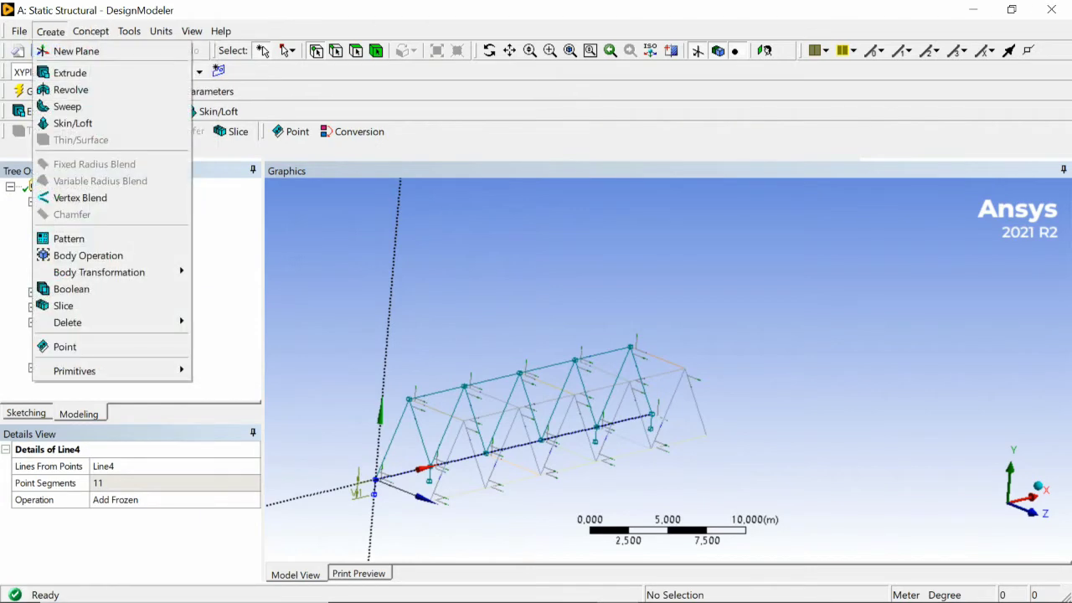
{"action": "mouse_move", "coordinate": [99, 272]}
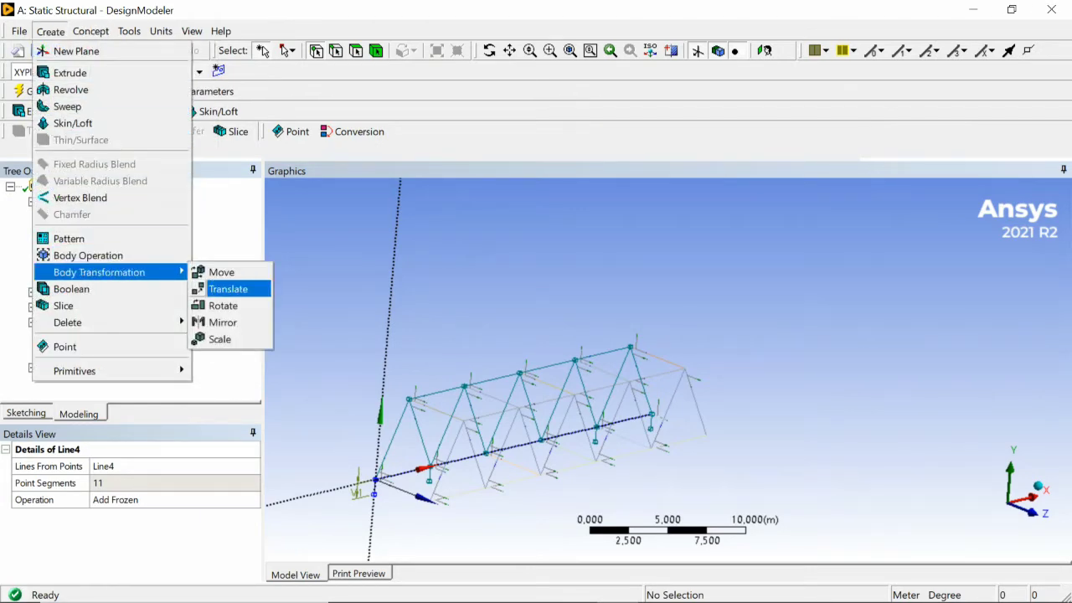
{"action": "left_click", "coordinate": [225, 289]}
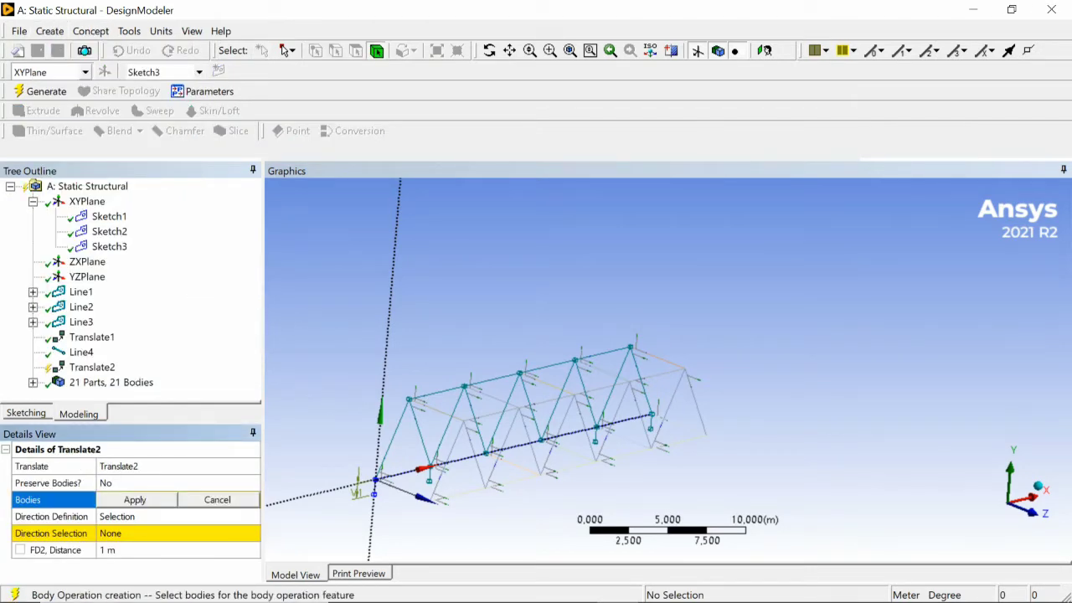
{"action": "middle_click_drag", "start_coordinate": [557, 410], "coordinate": [559, 335]}
{"action": "left_click", "coordinate": [384, 421]}
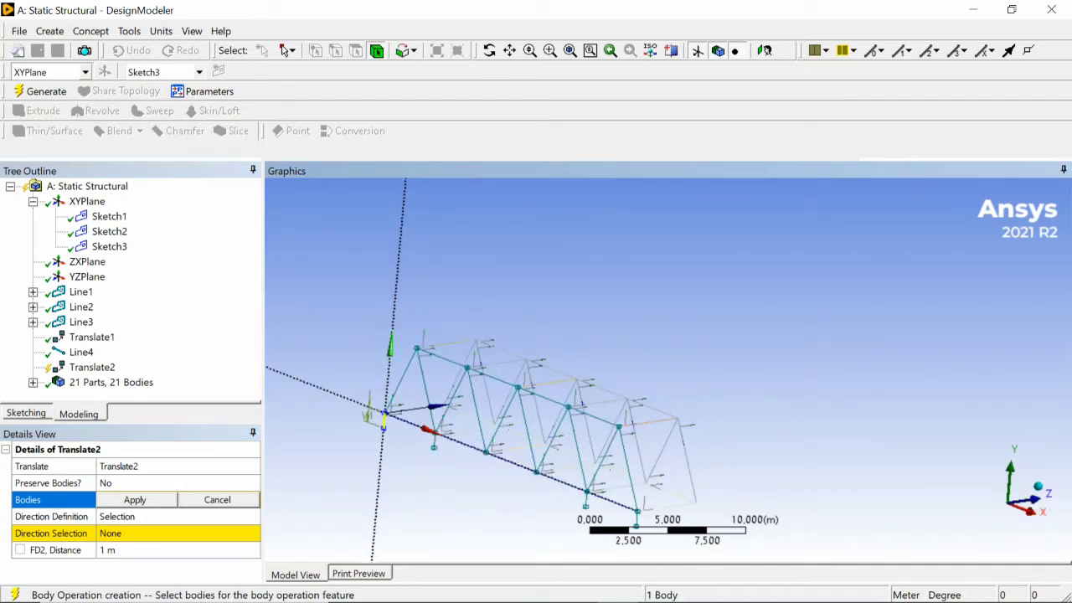
{"action": "left_click", "coordinate": [434, 440], "text": "ctrl"}
{"action": "middle_click_drag", "start_coordinate": [502, 468], "coordinate": [405, 430], "text": "ctrl"}
{"action": "left_click", "coordinate": [488, 460], "text": "ctrl"}
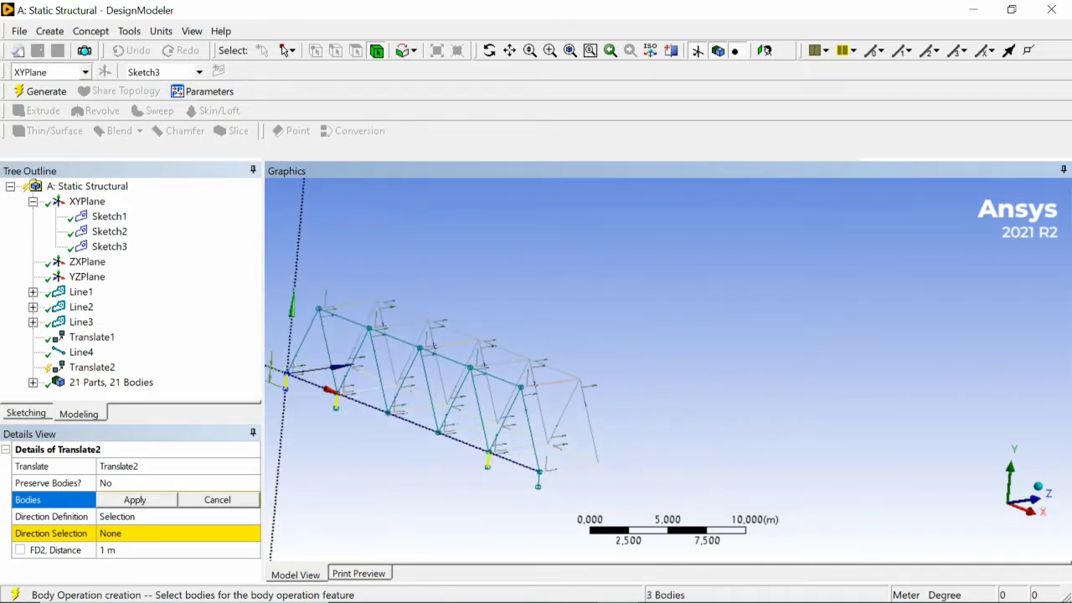
{"action": "left_click", "coordinate": [539, 480], "text": "ctrl"}
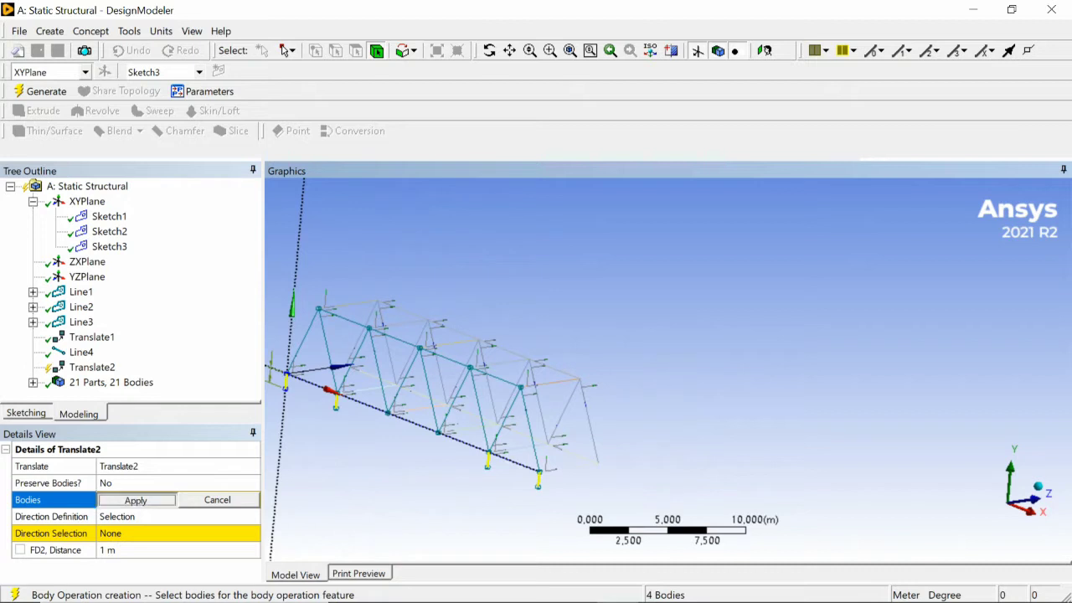
{"action": "left_click", "coordinate": [136, 500]}
Step: Define the support translation's direction by Coordinates with a Z Offset of 5 m and generate it
{"action": "left_click", "coordinate": [138, 517]}
{"action": "left_click", "coordinate": [253, 517]}
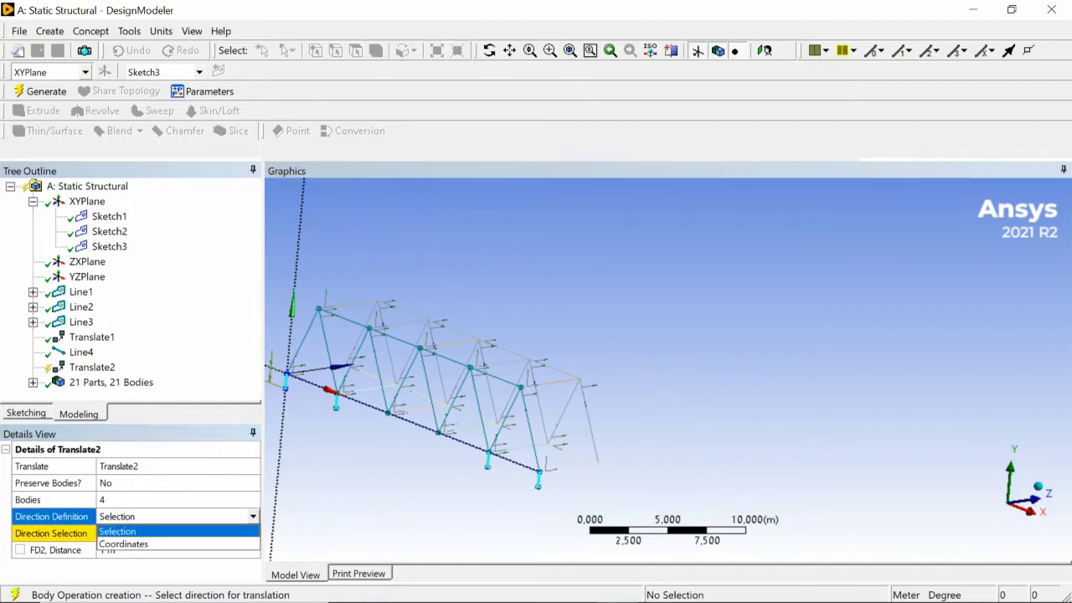
{"action": "left_click", "coordinate": [134, 544]}
{"action": "left_click", "coordinate": [134, 567]}
{"action": "type", "text": "5"}
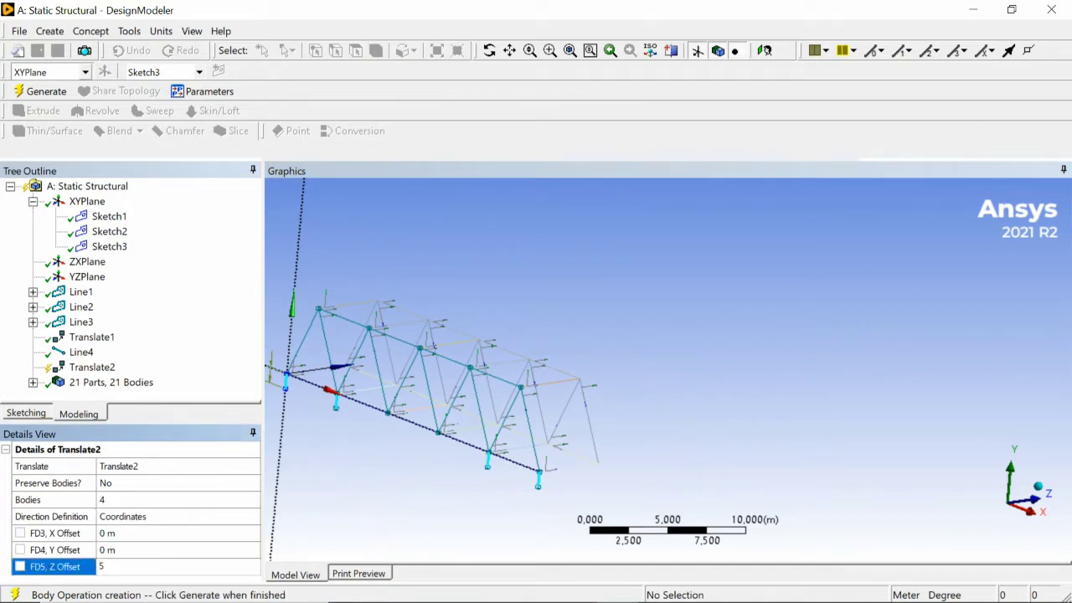
{"action": "key", "text": "Return"}
{"action": "left_click", "coordinate": [92, 368]}
{"action": "left_click", "coordinate": [40, 91]}
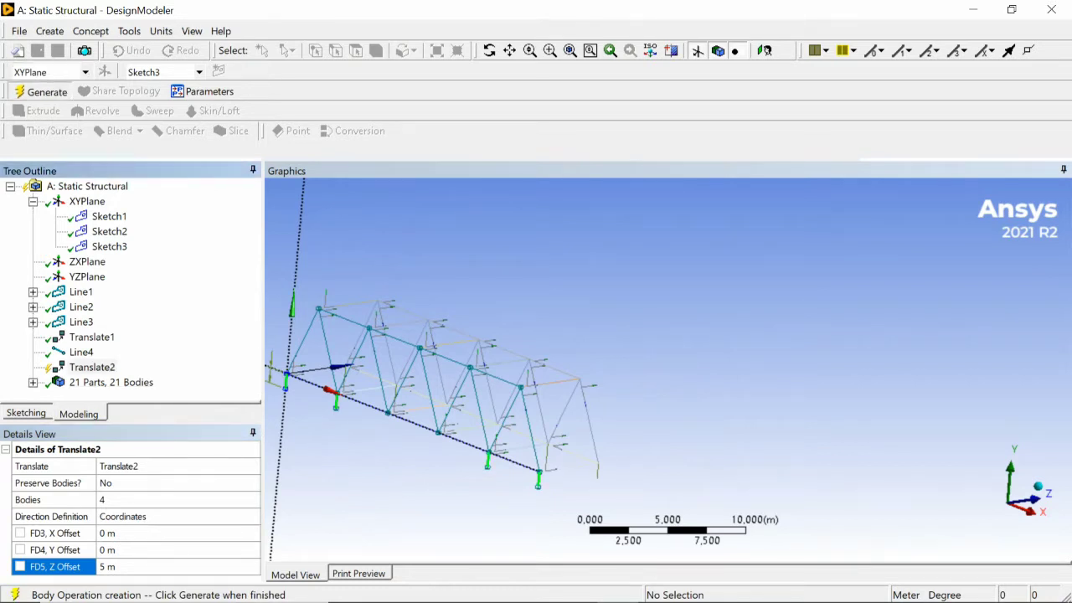
Step: Create a new sketch on the ZXPlane, viewed face-on, with the grid shown in 2D and grid snapping enabled
{"action": "middle_click_drag", "start_coordinate": [586, 335], "coordinate": [678, 400]}
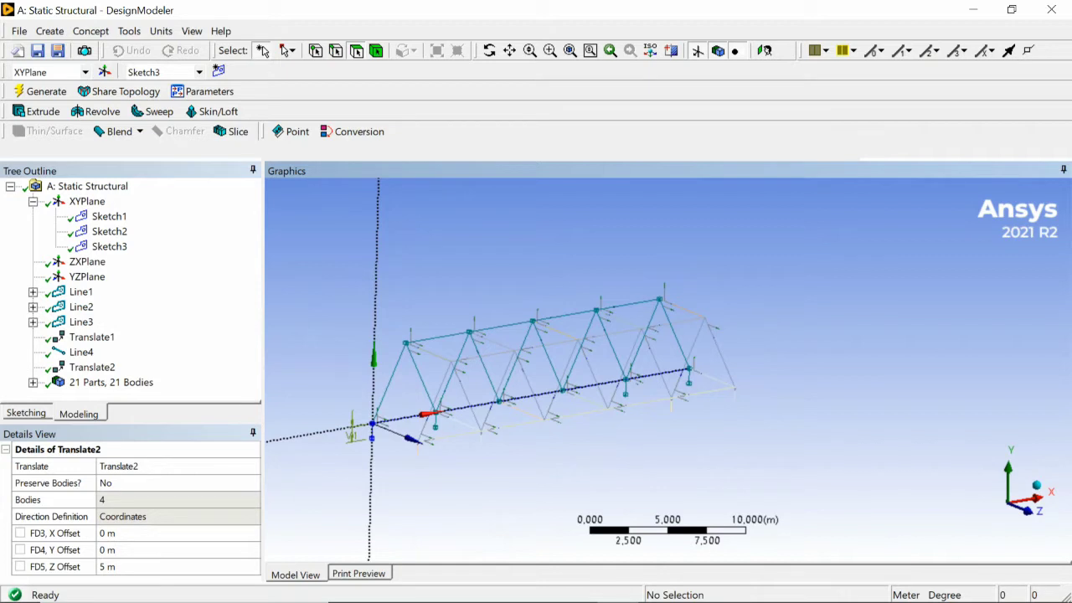
{"action": "middle_click_drag", "start_coordinate": [679, 399], "coordinate": [676, 460]}
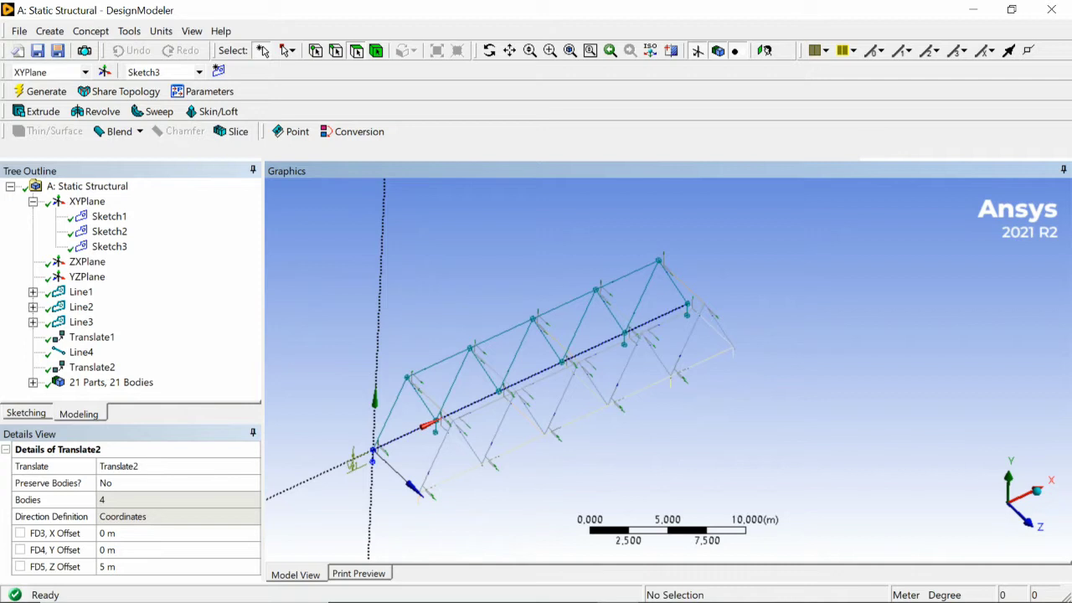
{"action": "middle_click_drag", "start_coordinate": [670, 402], "coordinate": [673, 391]}
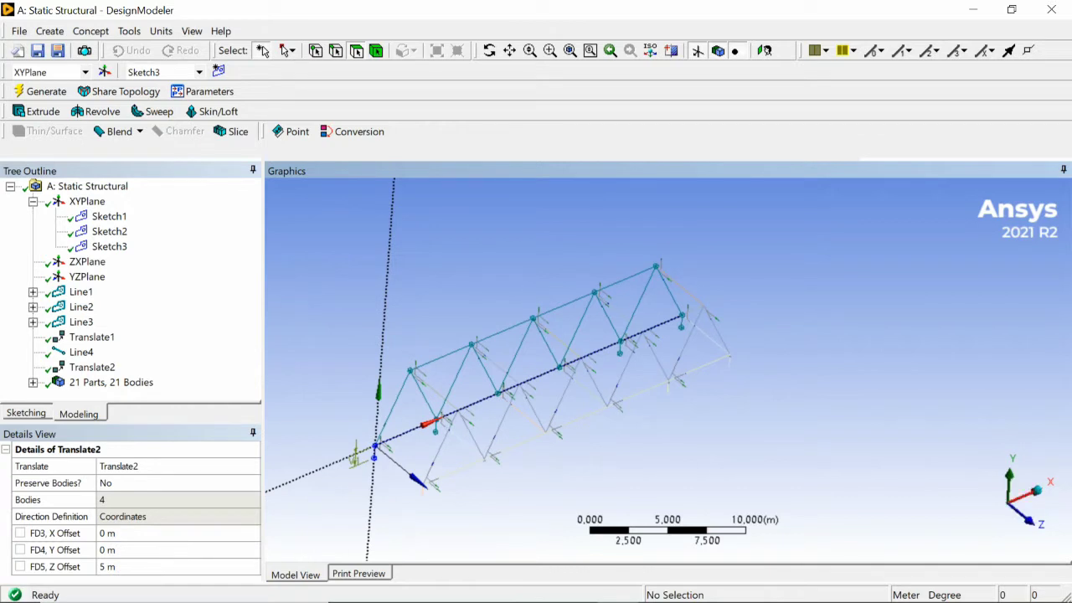
{"action": "left_click", "coordinate": [87, 261]}
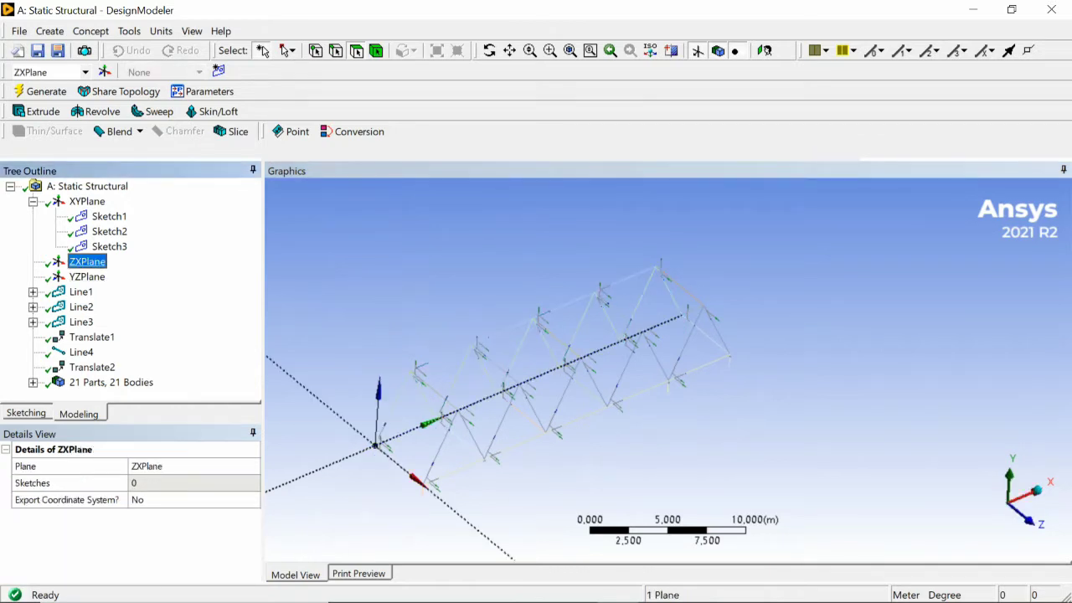
{"action": "left_click", "coordinate": [219, 71]}
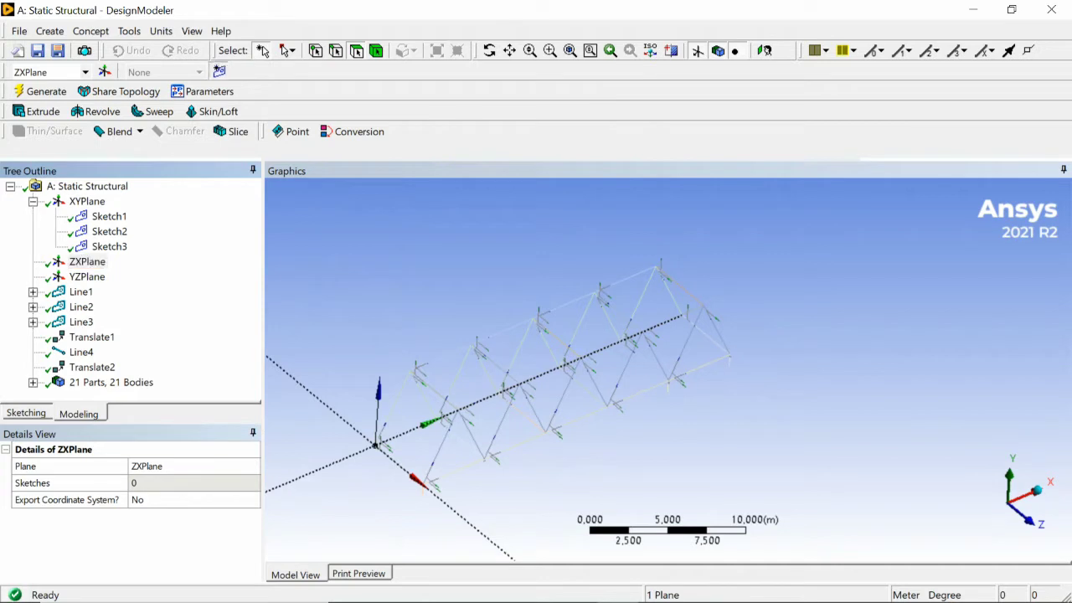
{"action": "left_click", "coordinate": [25, 413]}
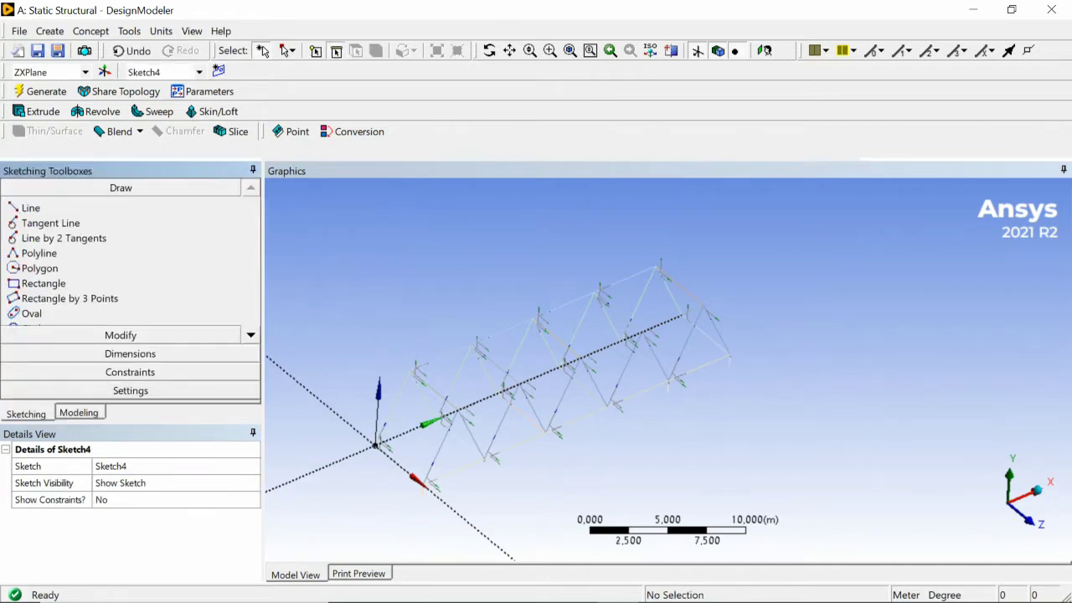
{"action": "left_click", "coordinate": [121, 388]}
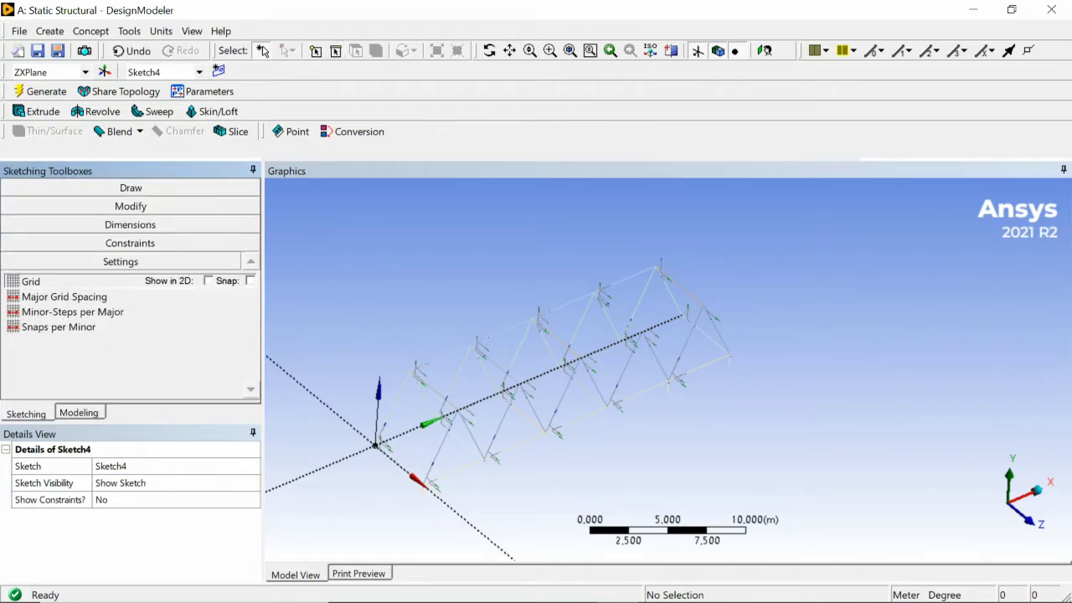
{"action": "left_click", "coordinate": [208, 281]}
{"action": "left_click", "coordinate": [250, 281]}
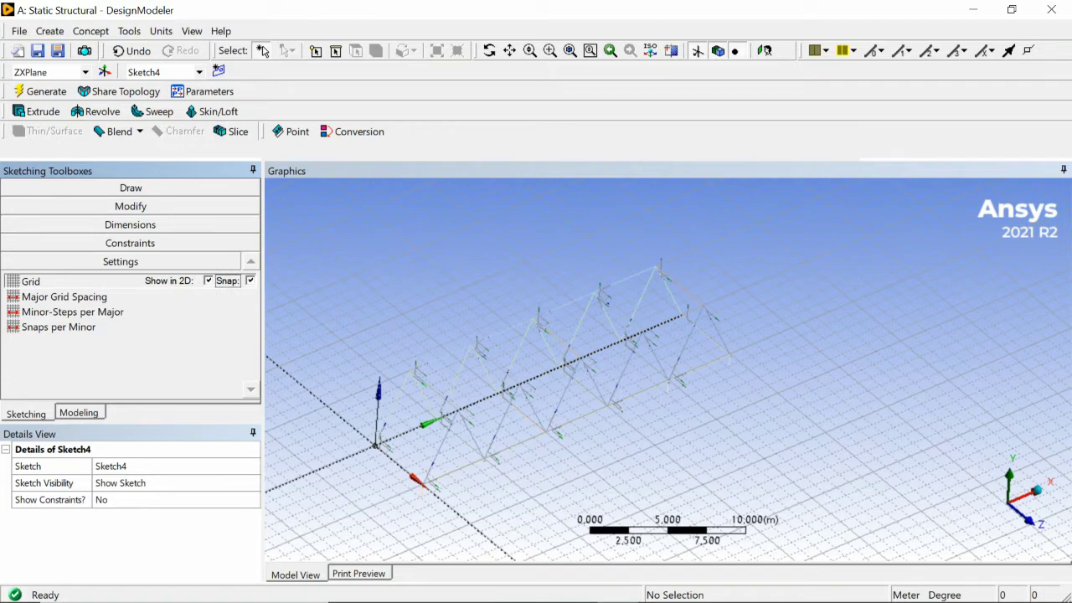
{"action": "left_click", "coordinate": [764, 50]}
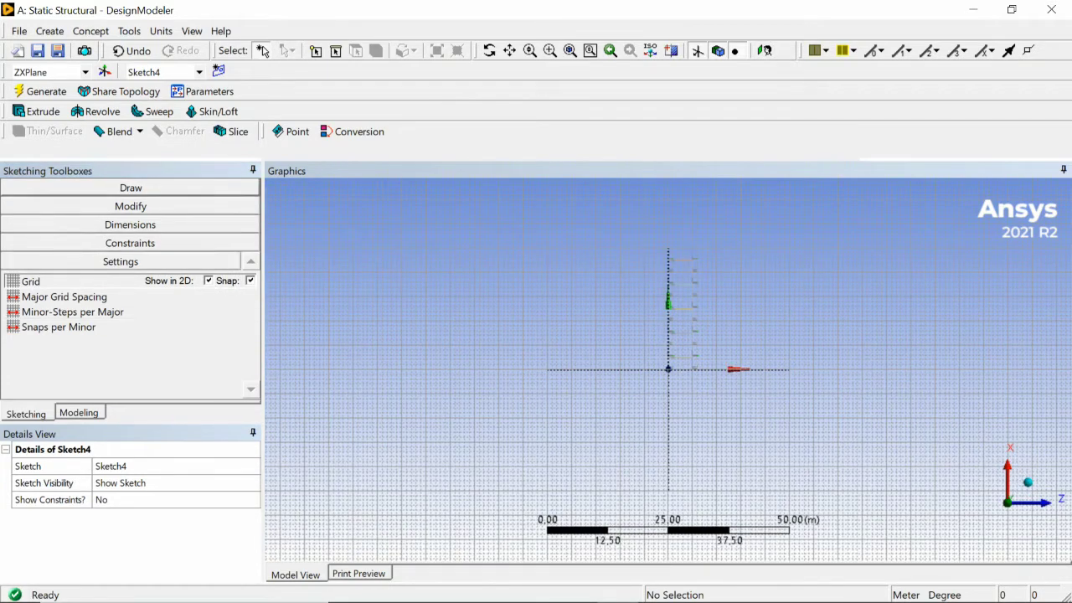
Step: Draw a 5 m by 25 m rectangle from the origin to the far end node of the translated truss's lower chord
{"action": "left_click", "coordinate": [121, 187]}
{"action": "left_click", "coordinate": [43, 283]}
{"action": "scroll", "coordinate": [760, 282], "scroll_direction": "up", "scroll_amount": 5}
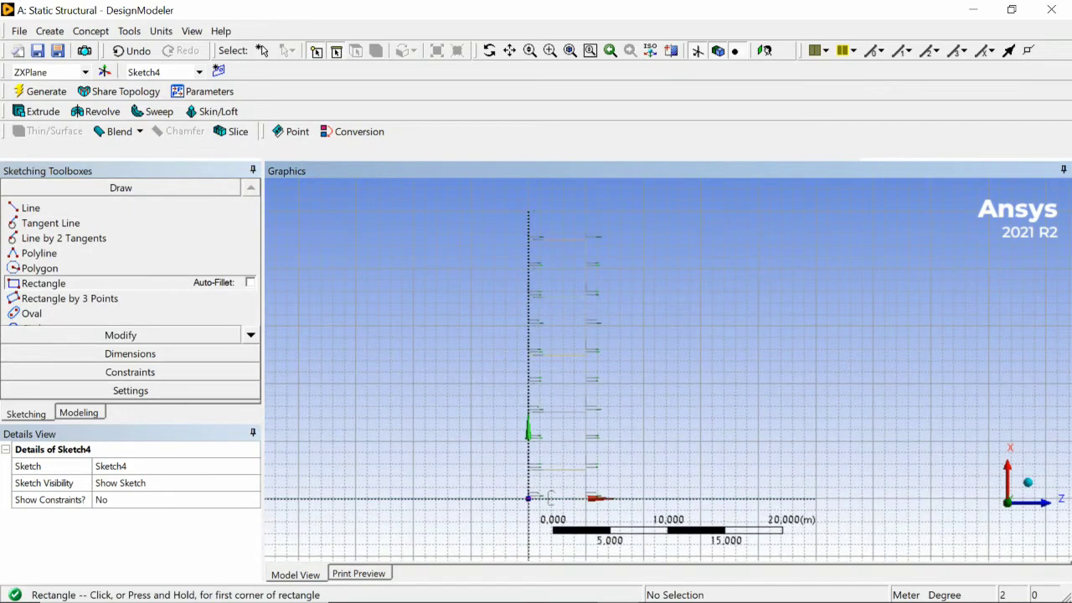
{"action": "left_click", "coordinate": [528, 498]}
{"action": "scroll", "coordinate": [577, 224], "scroll_direction": "down", "scroll_amount": 4}
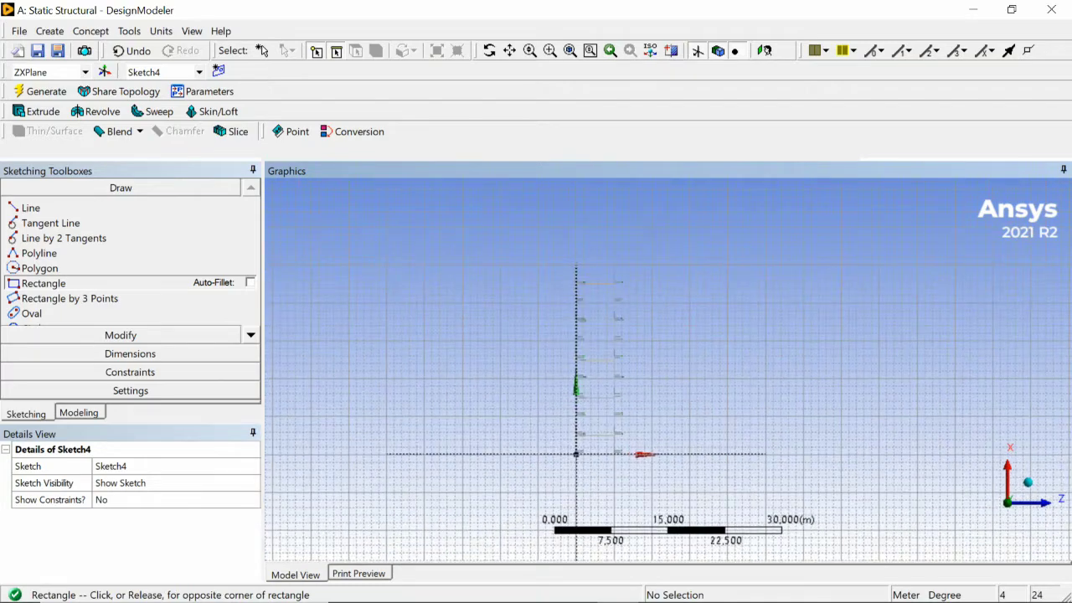
{"action": "scroll", "coordinate": [576, 224], "scroll_direction": "up", "scroll_amount": 10}
{"action": "middle_click_drag", "start_coordinate": [559, 230], "coordinate": [680, 480], "text": "ctrl"}
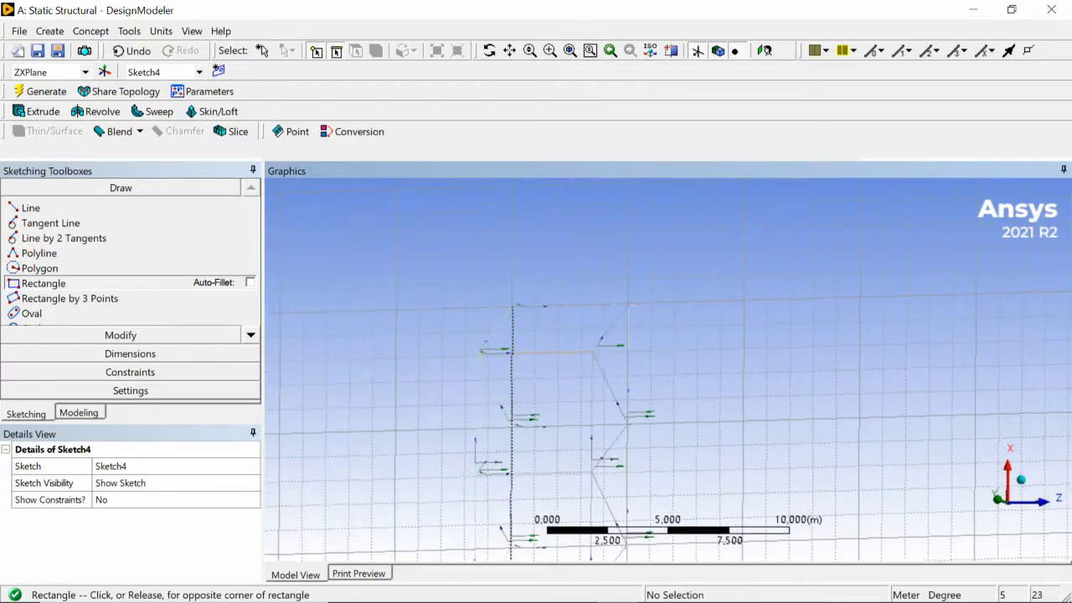
{"action": "left_click", "coordinate": [617, 299]}
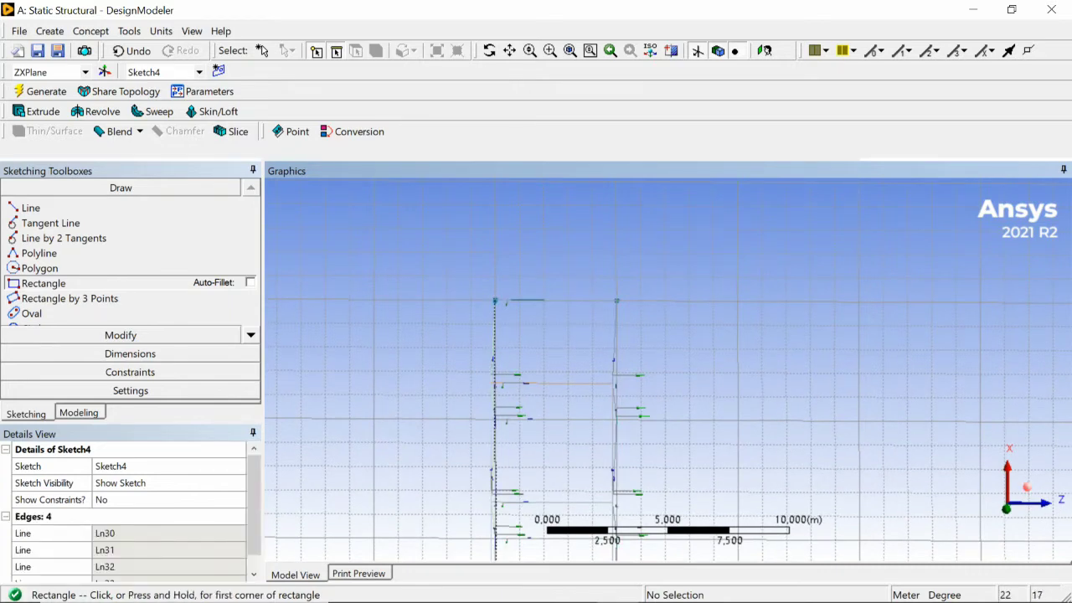
Step: Start a Surfaces From Sketches feature with the ZXPlane rectangle sketch, Sketch4, as its base object
{"action": "left_click", "coordinate": [1027, 486]}
{"action": "middle_click_drag", "start_coordinate": [799, 420], "coordinate": [685, 295], "text": "ctrl"}
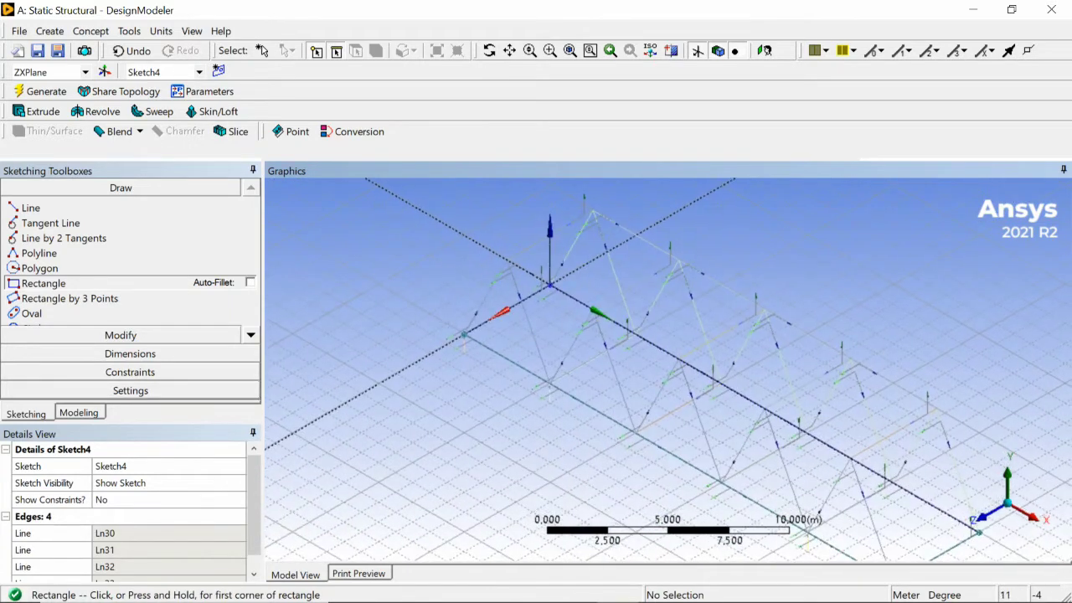
{"action": "left_click", "coordinate": [77, 412]}
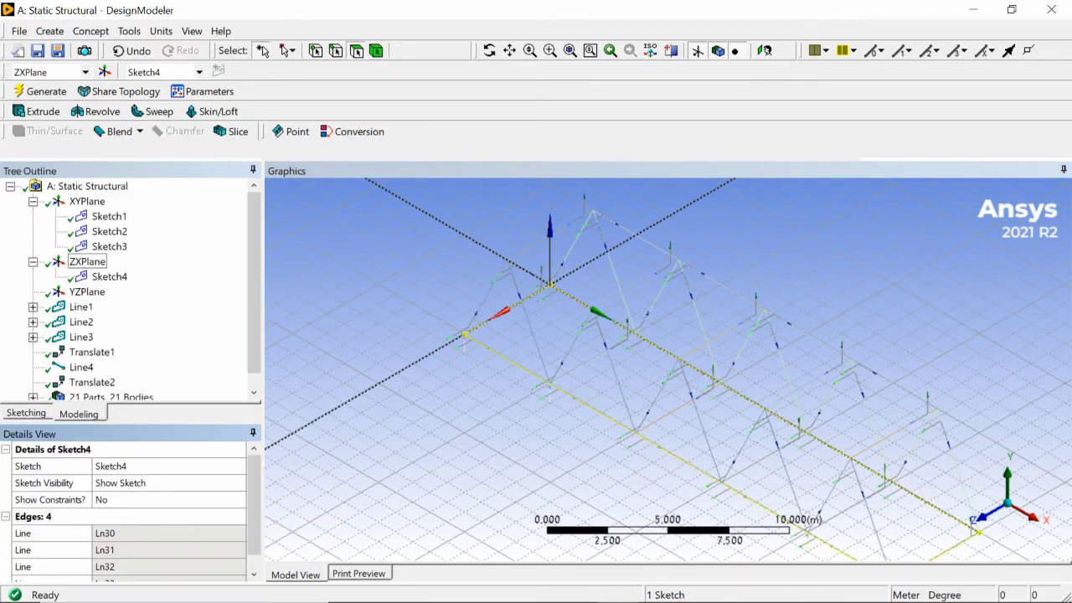
{"action": "left_click", "coordinate": [110, 277]}
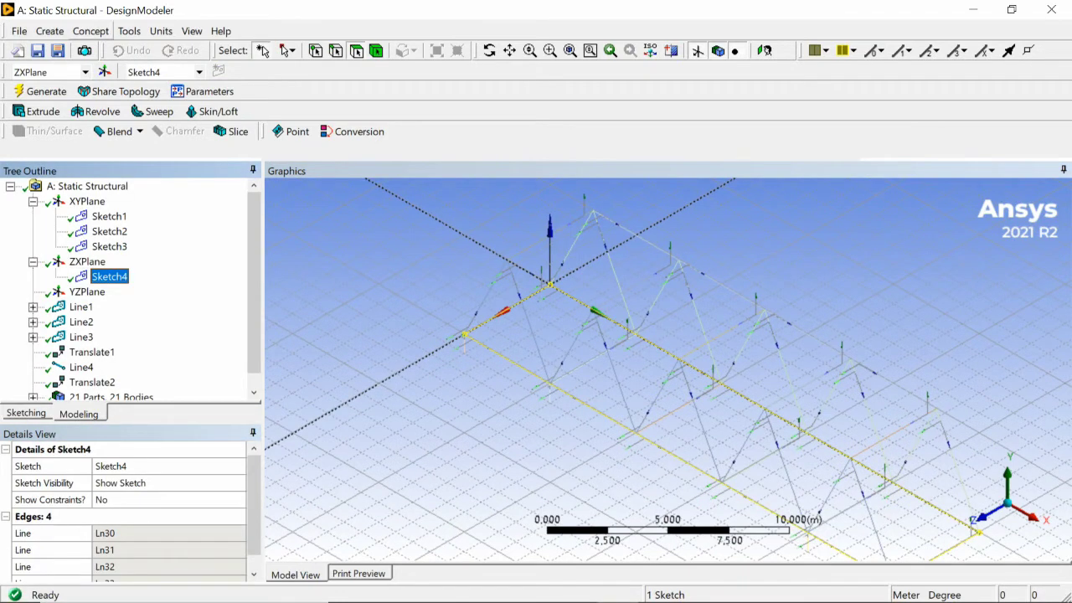
{"action": "left_click", "coordinate": [90, 31]}
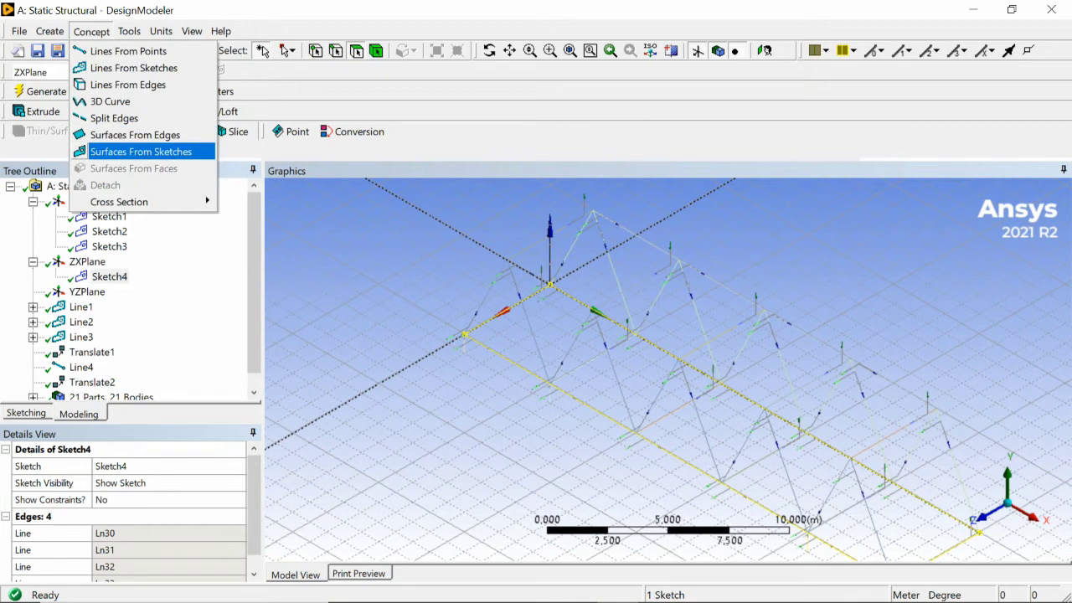
{"action": "left_click", "coordinate": [140, 152]}
{"action": "left_click", "coordinate": [168, 484]}
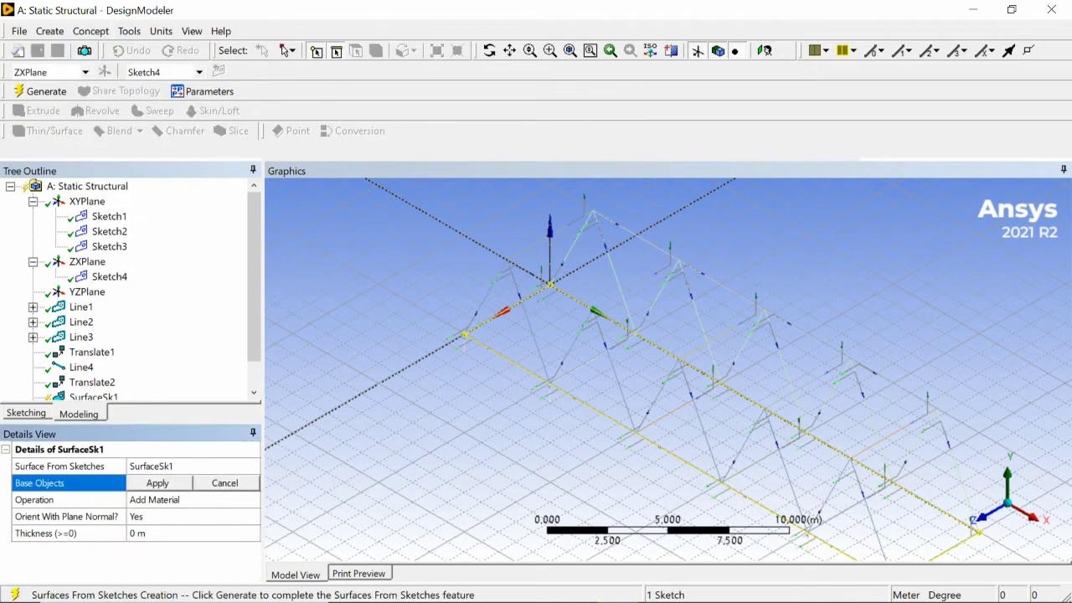
{"action": "left_click", "coordinate": [109, 277]}
{"action": "middle_click_drag", "start_coordinate": [603, 368], "coordinate": [496, 259], "text": "ctrl"}
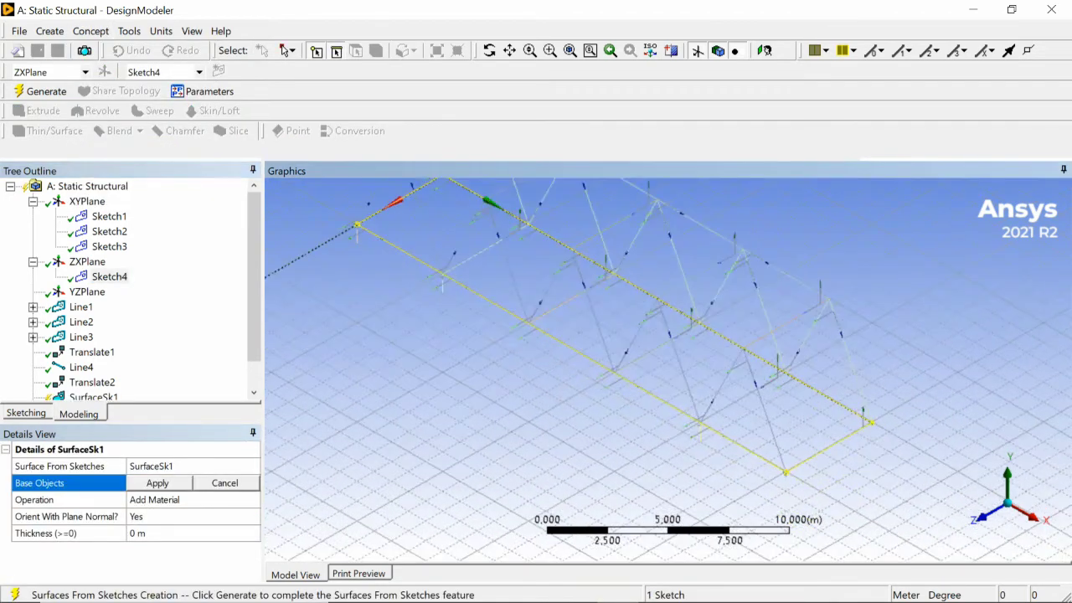
{"action": "left_click", "coordinate": [157, 483]}
Step: Set the deck surface's operation to Add Frozen and its thickness to 0.3 m, and generate it
{"action": "left_click", "coordinate": [253, 500]}
{"action": "left_click", "coordinate": [152, 514]}
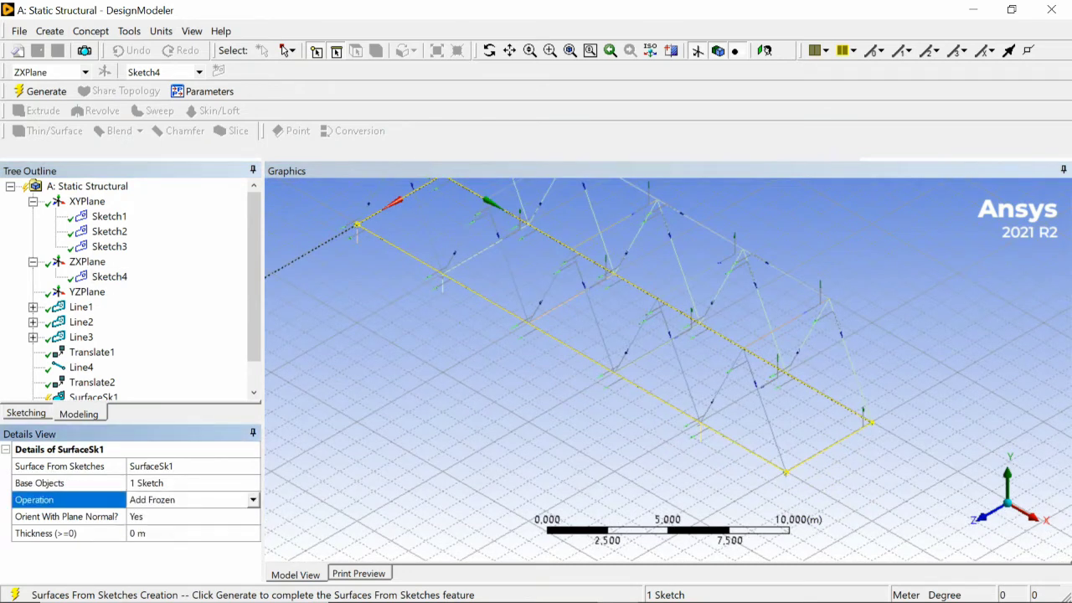
{"action": "left_click", "coordinate": [167, 533]}
{"action": "key", "text": "Return"}
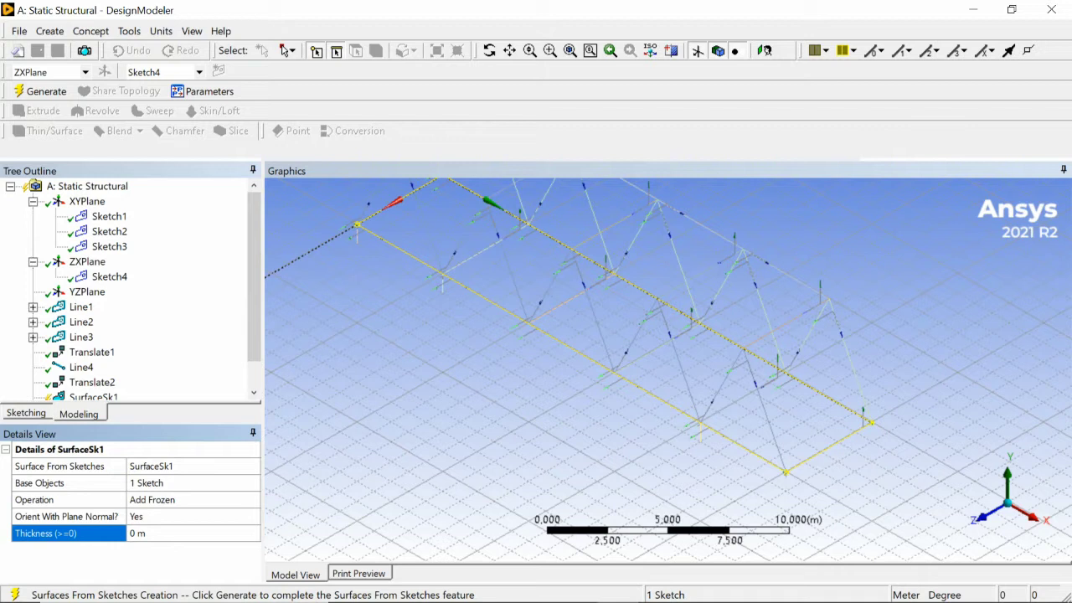
{"action": "left_click", "coordinate": [168, 533]}
{"action": "type", "text": "0.3"}
{"action": "key", "text": "Return"}
{"action": "scroll", "coordinate": [94, 353], "scroll_direction": "down", "scroll_amount": 1}
{"action": "left_click", "coordinate": [93, 367]}
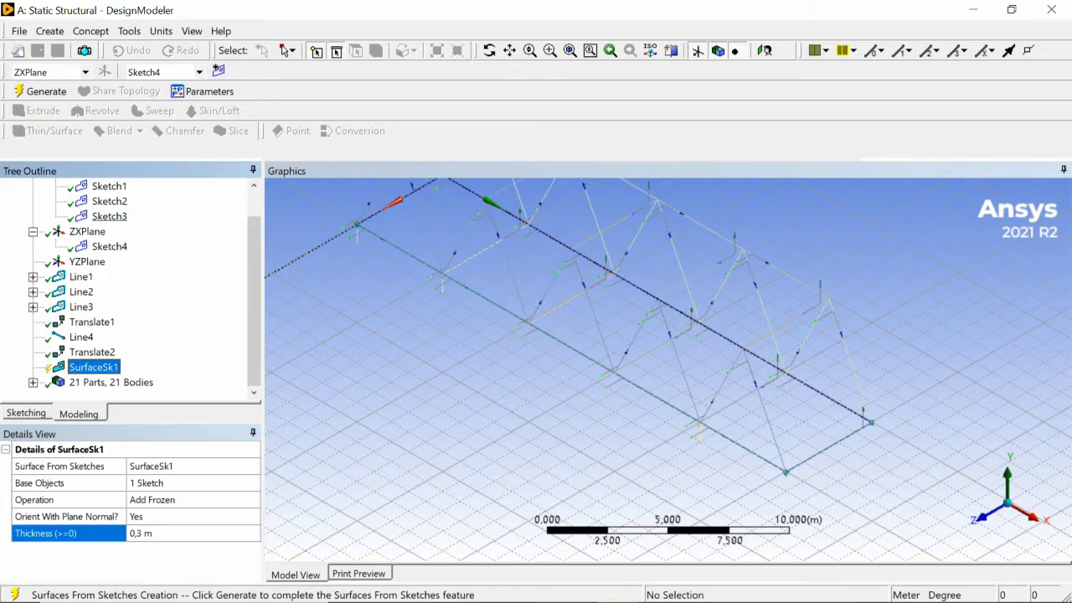
{"action": "left_click", "coordinate": [40, 91]}
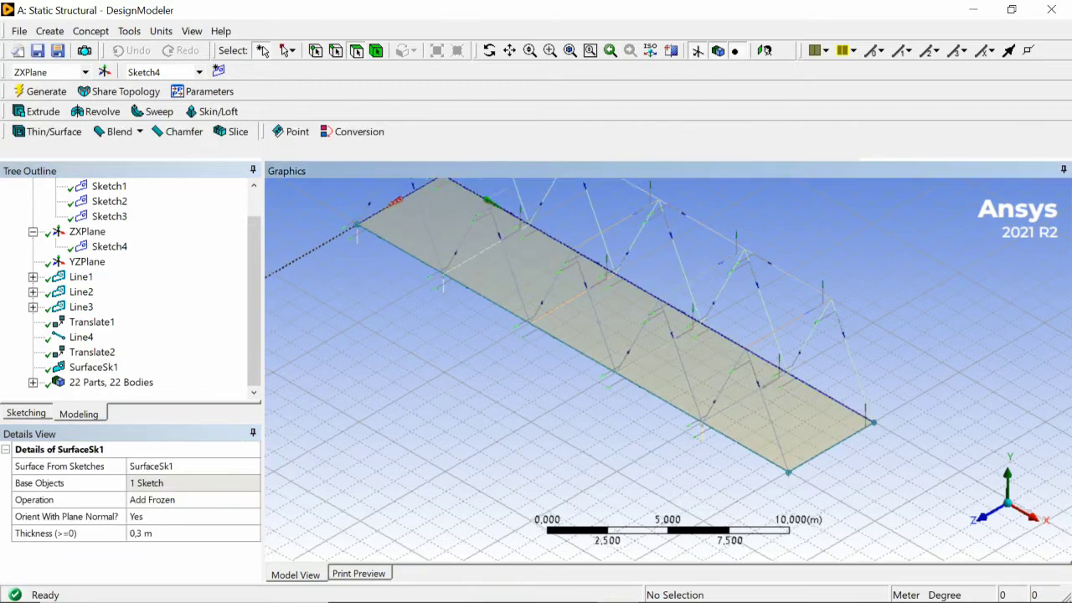
Step: Examine the bridge with its deck and check which members the individual line bodies in the body list represent
{"action": "middle_click_drag", "start_coordinate": [668, 335], "coordinate": [687, 435]}
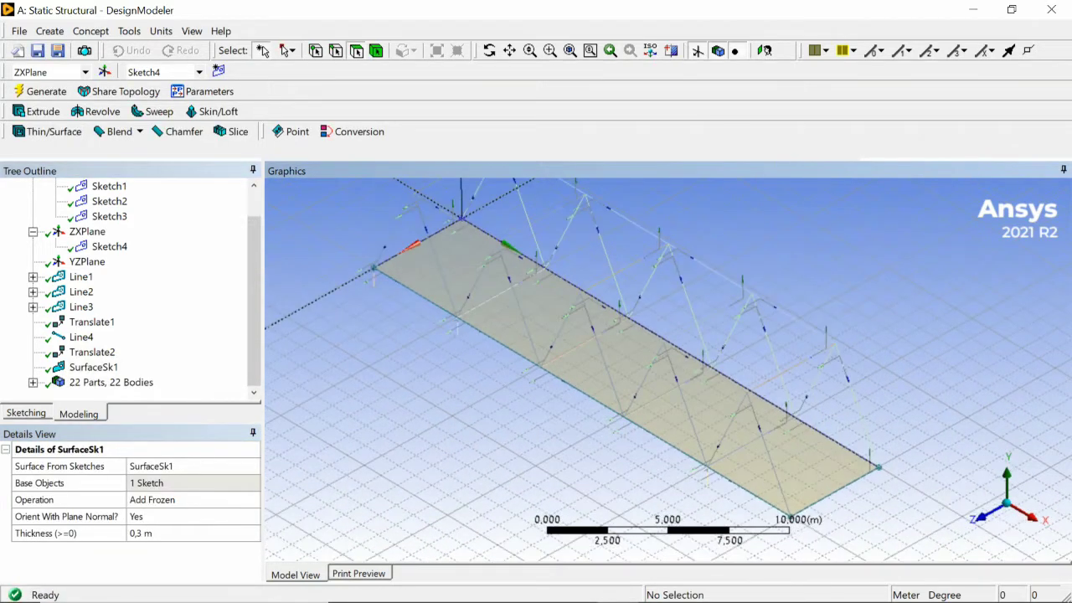
{"action": "scroll", "coordinate": [687, 436], "scroll_direction": "down", "scroll_amount": 2}
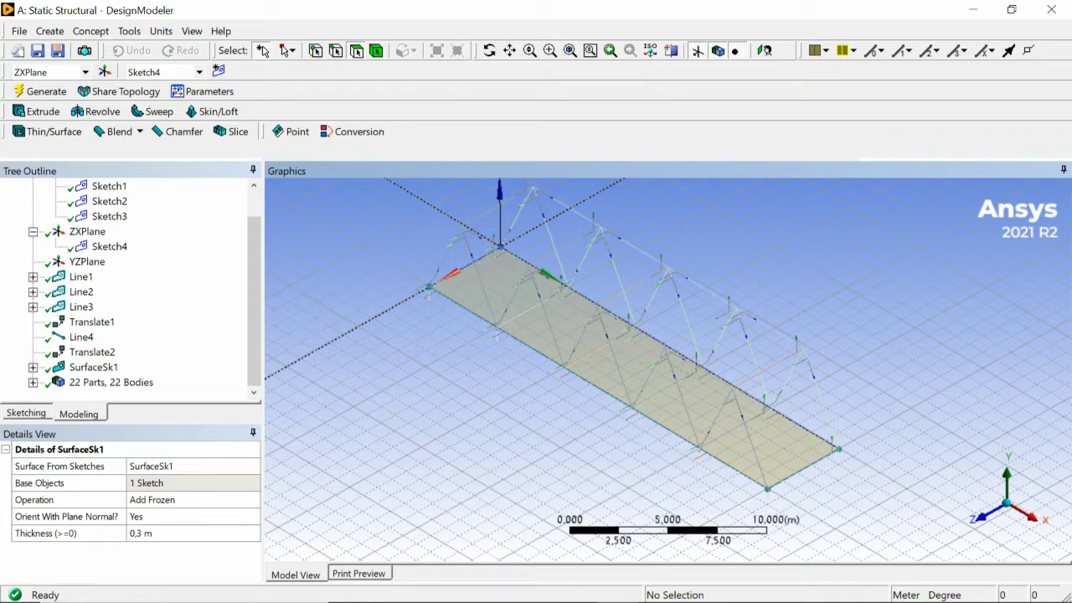
{"action": "middle_click_drag", "start_coordinate": [636, 377], "coordinate": [638, 327]}
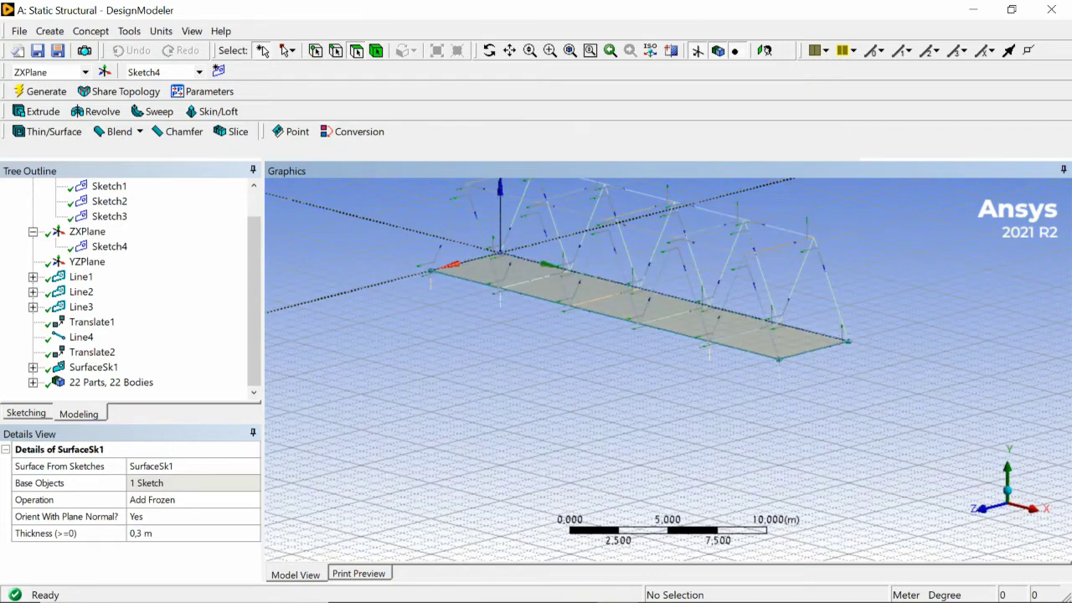
{"action": "left_click", "coordinate": [33, 382]}
{"action": "left_click", "coordinate": [114, 366]}
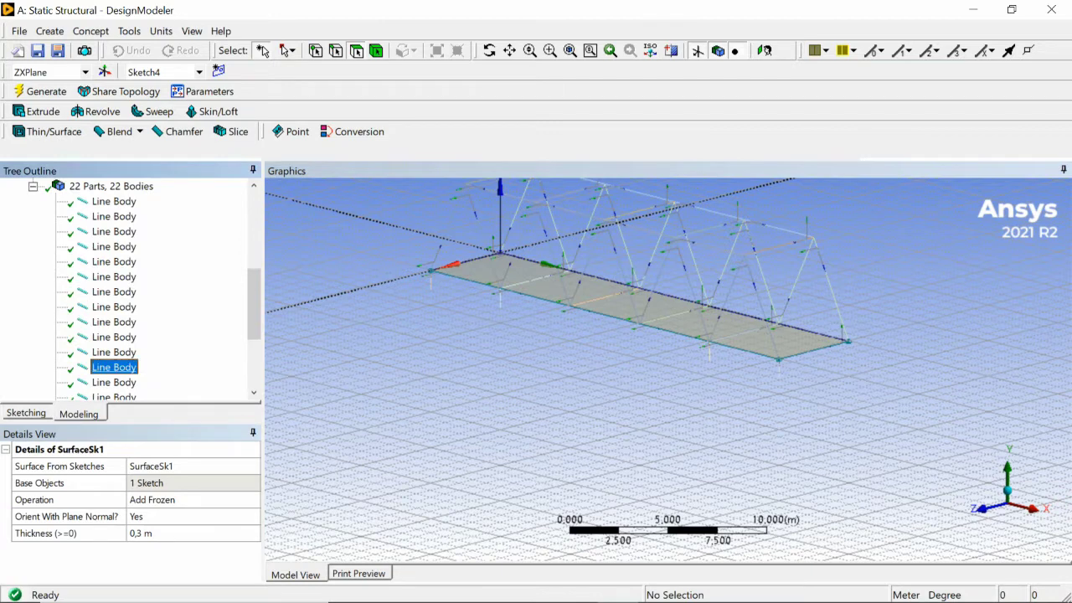
{"action": "left_click", "coordinate": [114, 307]}
{"action": "left_click", "coordinate": [114, 277]}
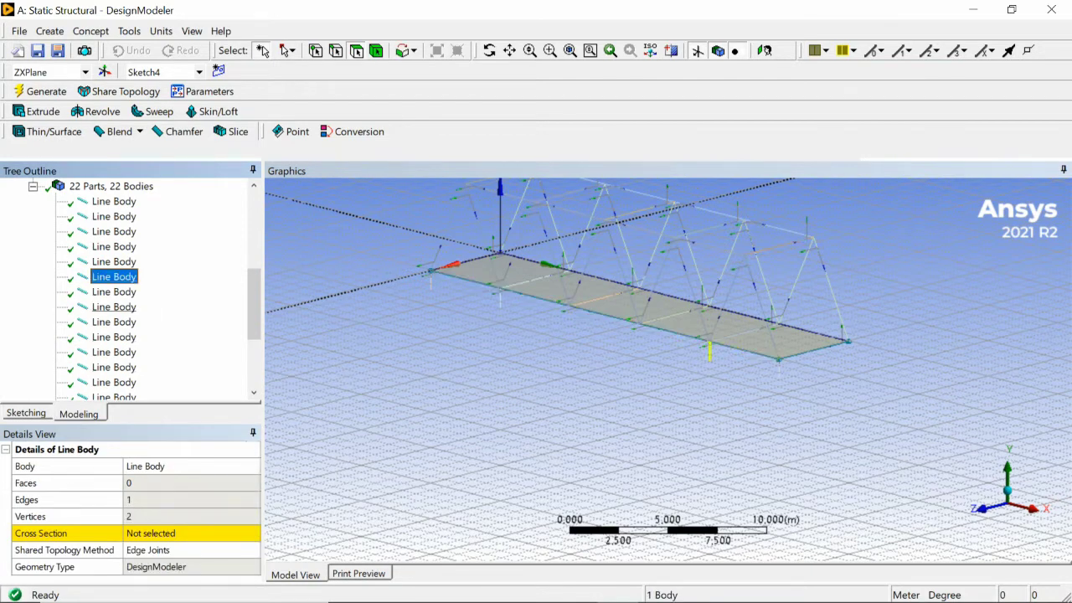
{"action": "left_click", "coordinate": [114, 321]}
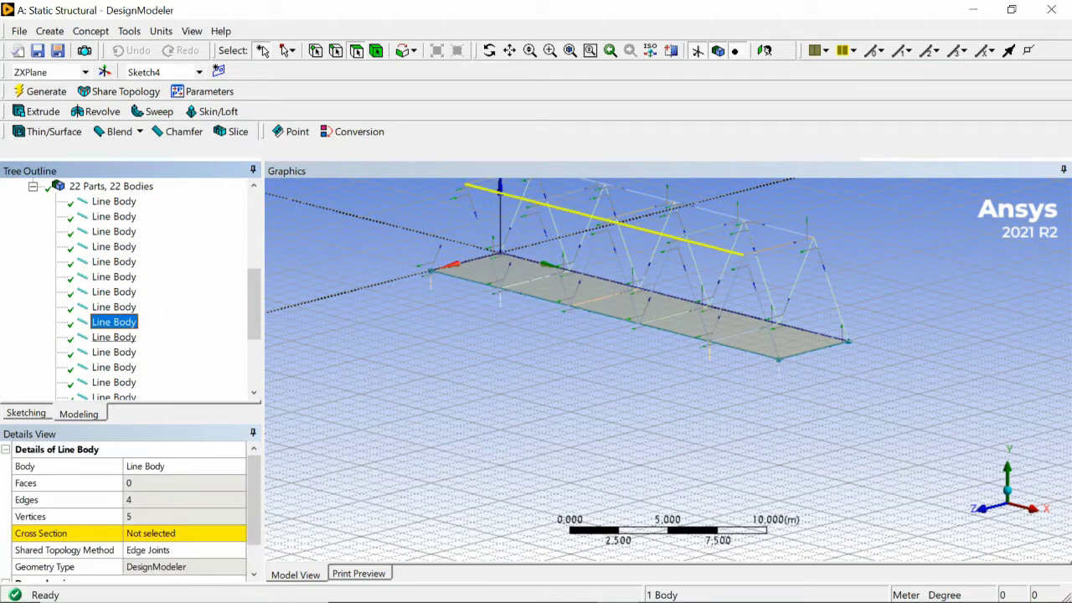
{"action": "scroll", "coordinate": [114, 335], "scroll_direction": "up", "scroll_amount": 1}
{"action": "left_click", "coordinate": [112, 231]}
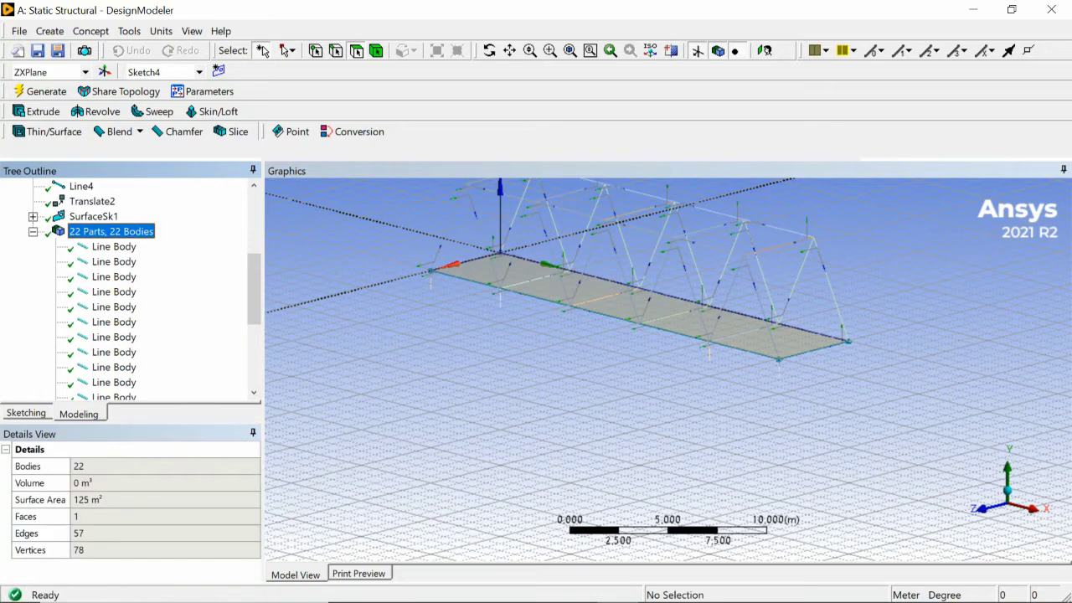
Step: Add a Channel Section cross section with its default dimensions
{"action": "left_click", "coordinate": [91, 31]}
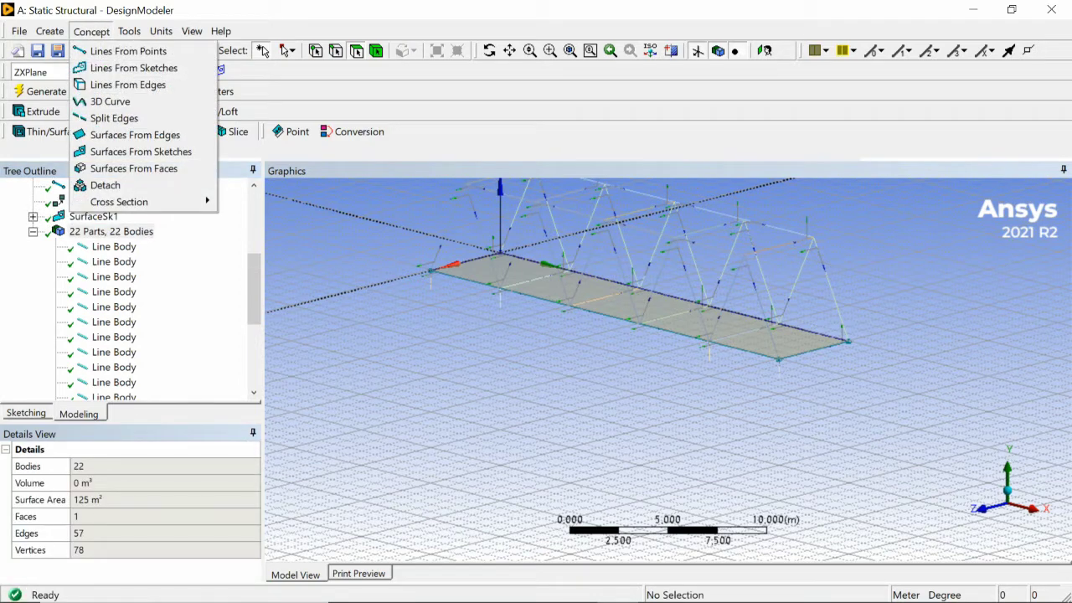
{"action": "mouse_move", "coordinate": [119, 202]}
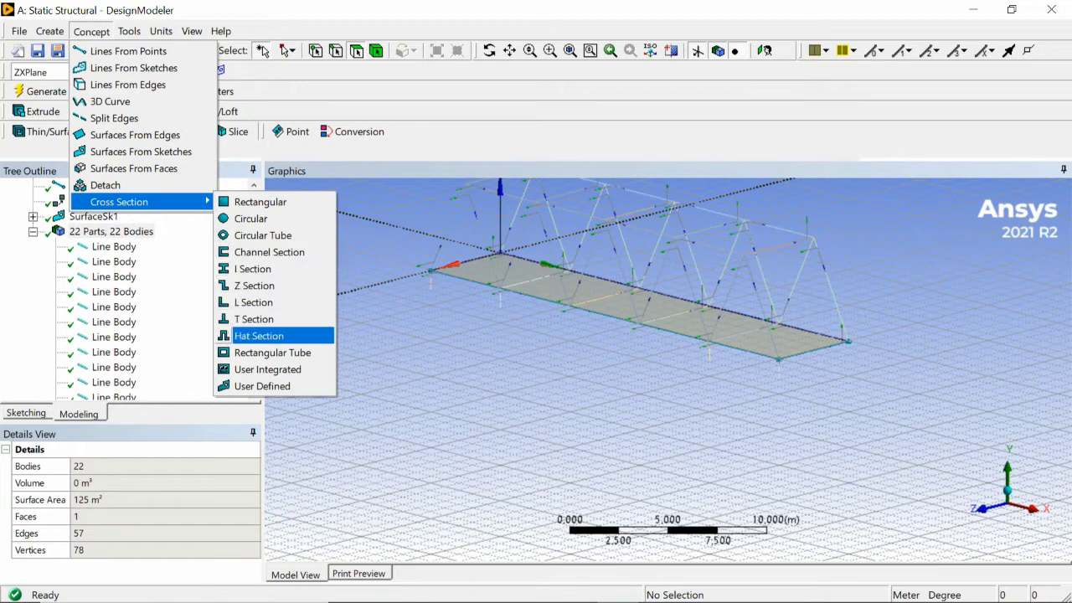
{"action": "left_click", "coordinate": [269, 252]}
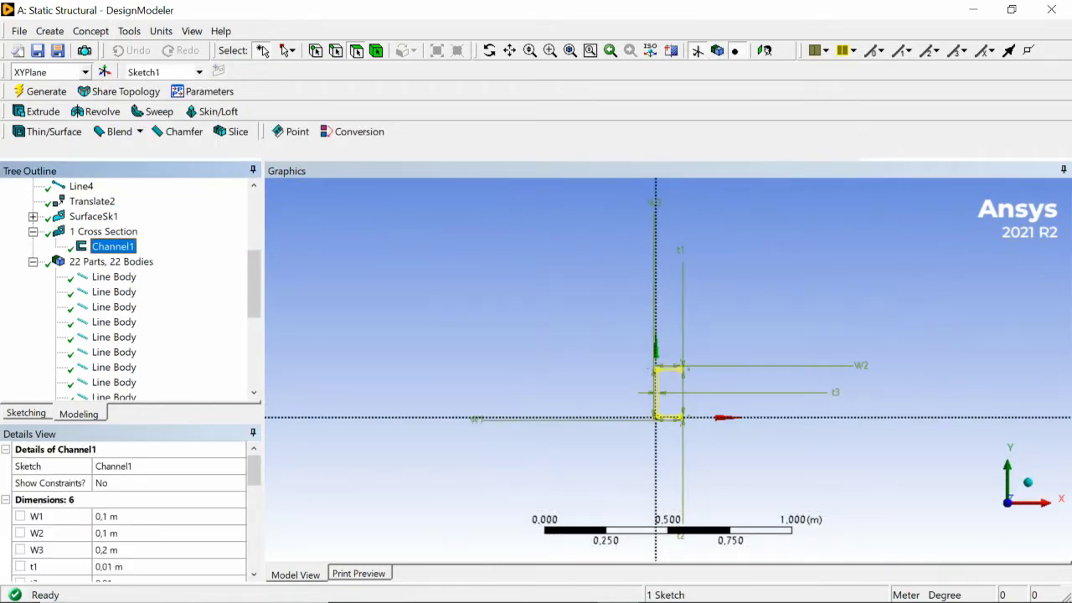
{"action": "scroll", "coordinate": [125, 511], "scroll_direction": "down", "scroll_amount": 1}
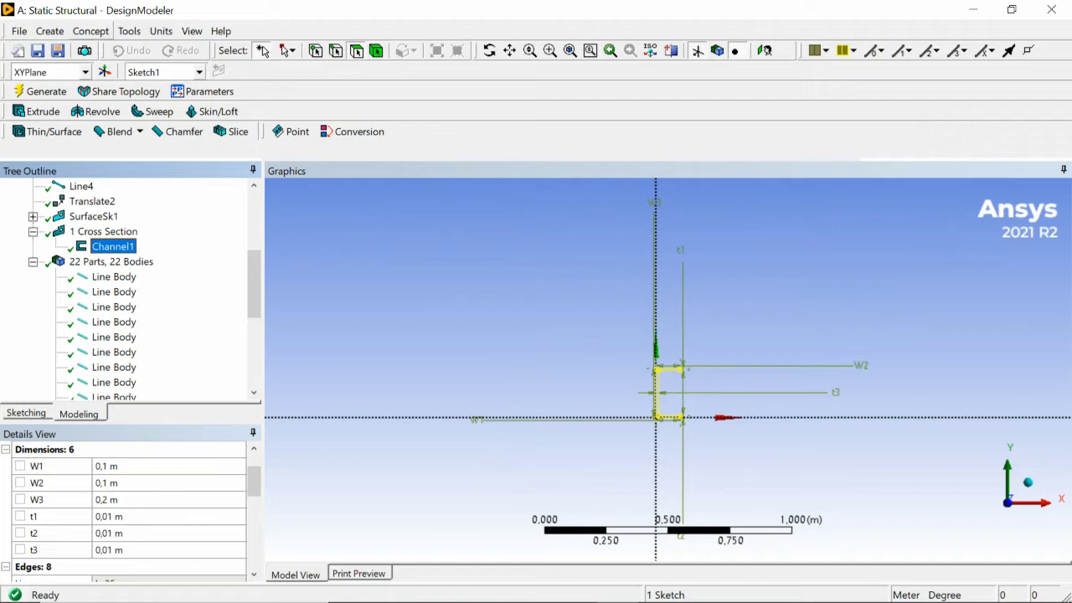
Step: Add an I Section cross section with its default dimensions
{"action": "left_click", "coordinate": [91, 32]}
{"action": "left_click", "coordinate": [90, 32]}
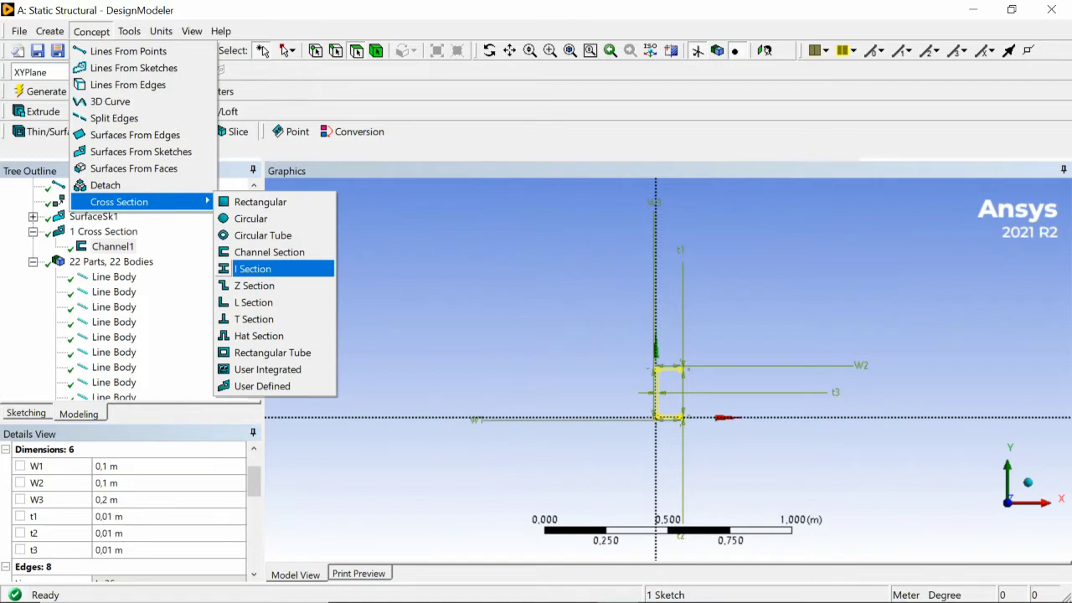
{"action": "left_click", "coordinate": [260, 269]}
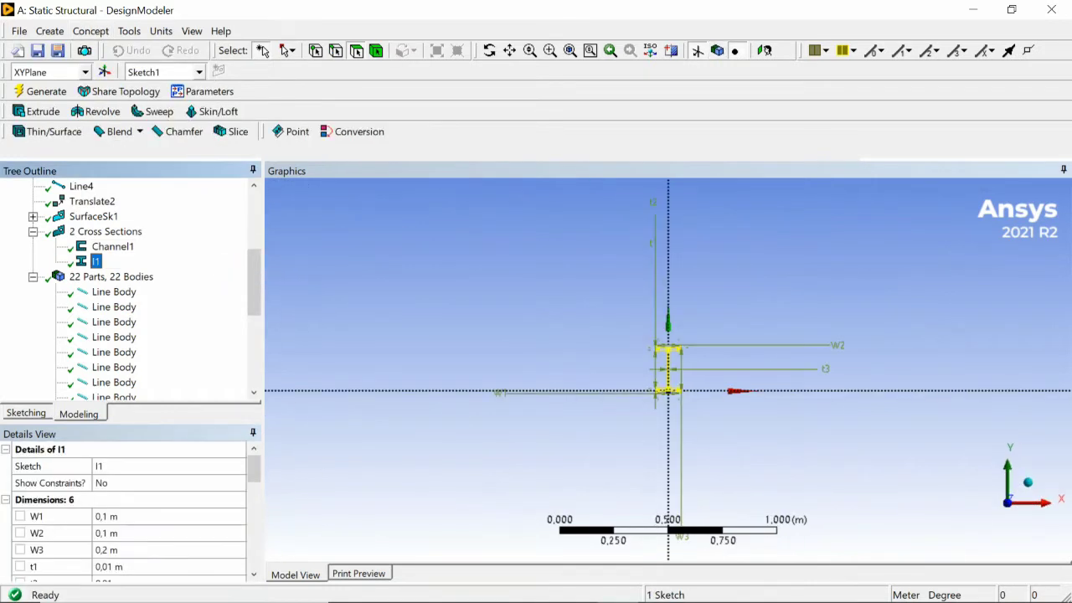
{"action": "scroll", "coordinate": [126, 511], "scroll_direction": "down", "scroll_amount": 1}
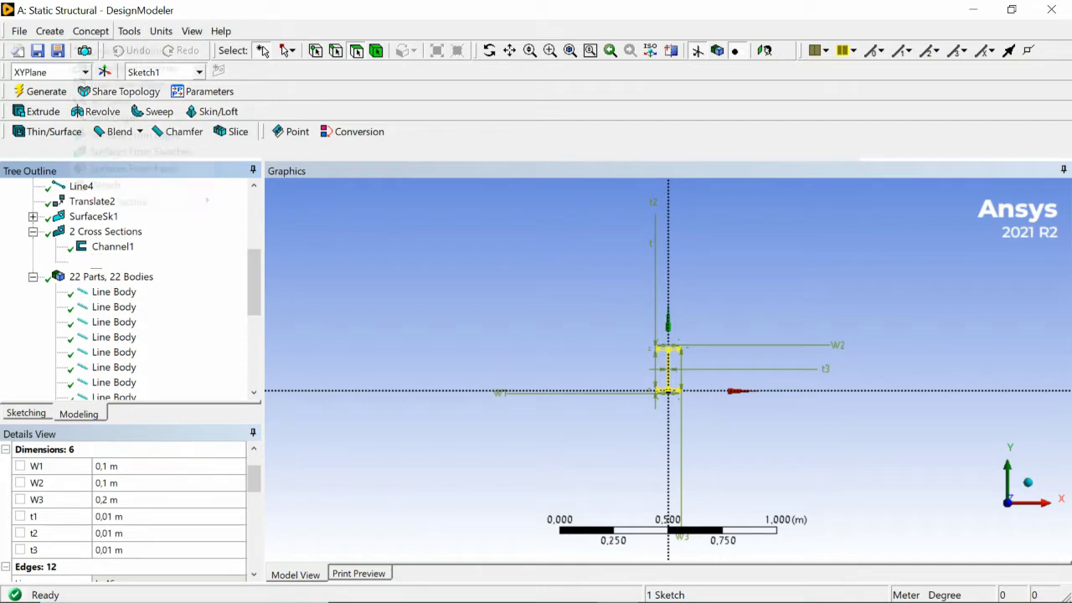
Step: Add a Rectangular Tube cross section with its default dimensions
{"action": "left_click", "coordinate": [91, 31]}
{"action": "mouse_move", "coordinate": [134, 202]}
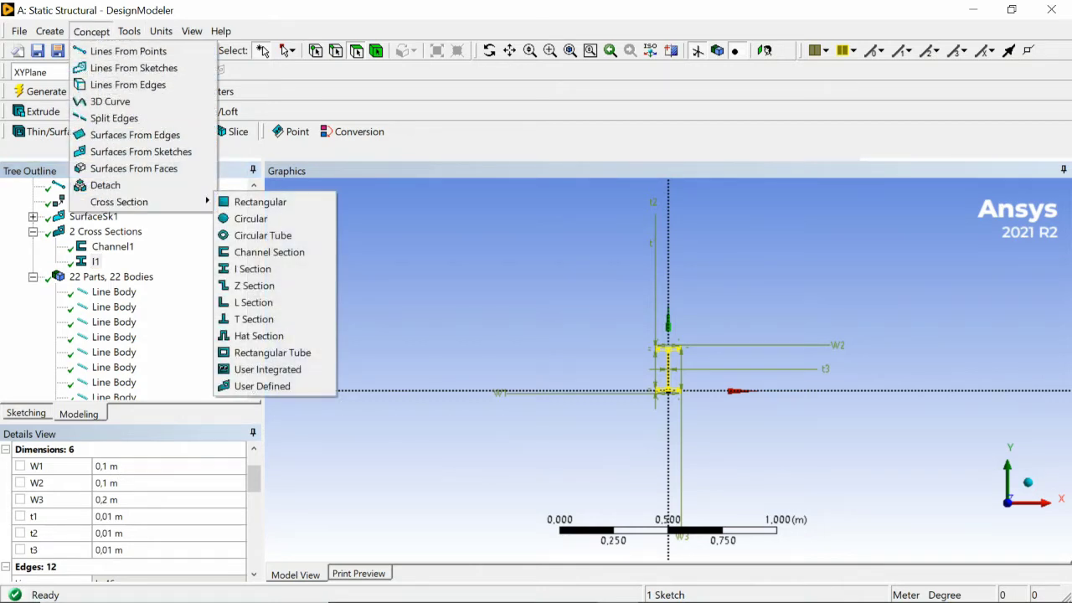
{"action": "left_click", "coordinate": [272, 353]}
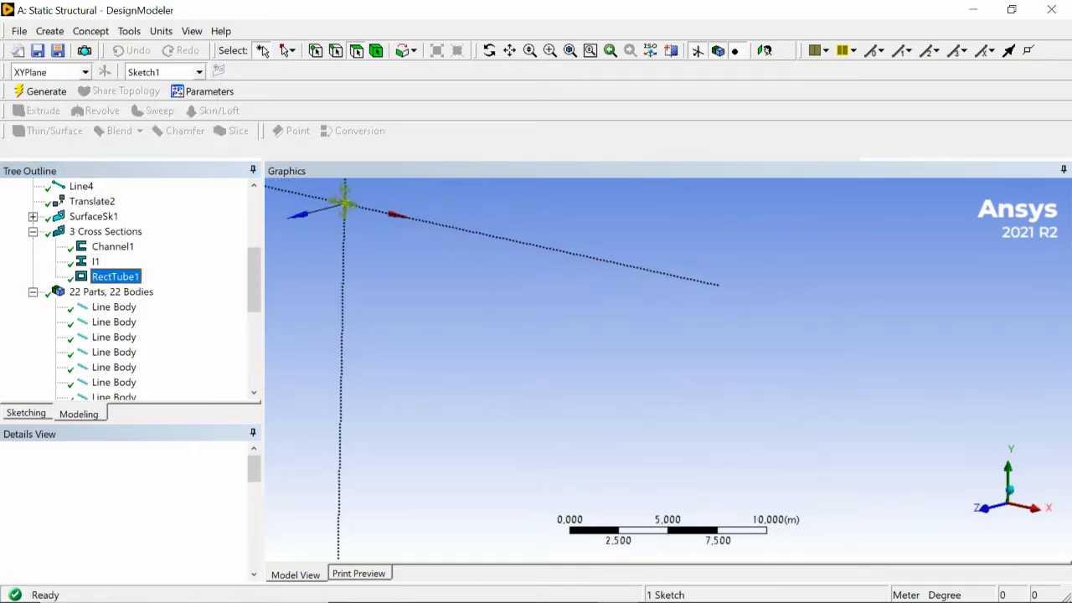
Step: Review the channel and rectangular tube cross sections, and return to the full bridge model and its body list
{"action": "left_click", "coordinate": [111, 291]}
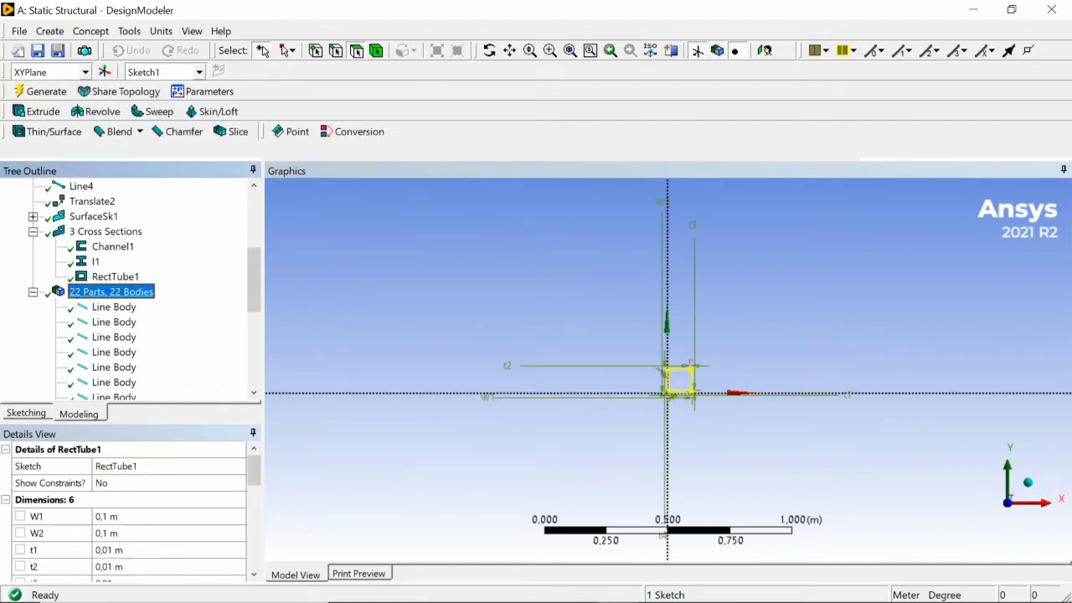
{"action": "left_click", "coordinate": [106, 231]}
{"action": "left_click", "coordinate": [113, 246]}
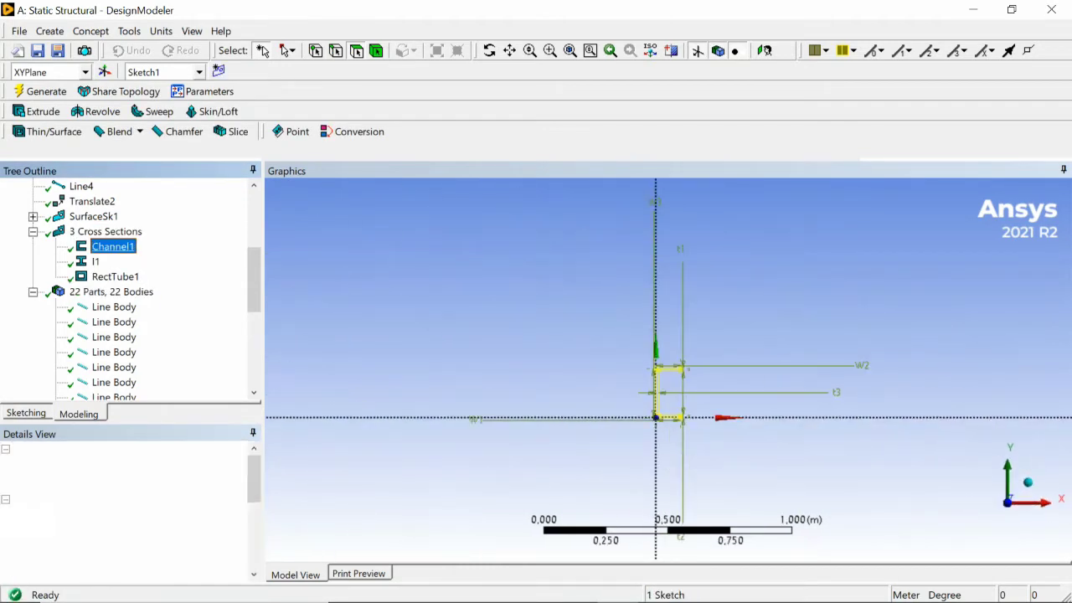
{"action": "left_click", "coordinate": [116, 277]}
{"action": "left_click", "coordinate": [111, 292]}
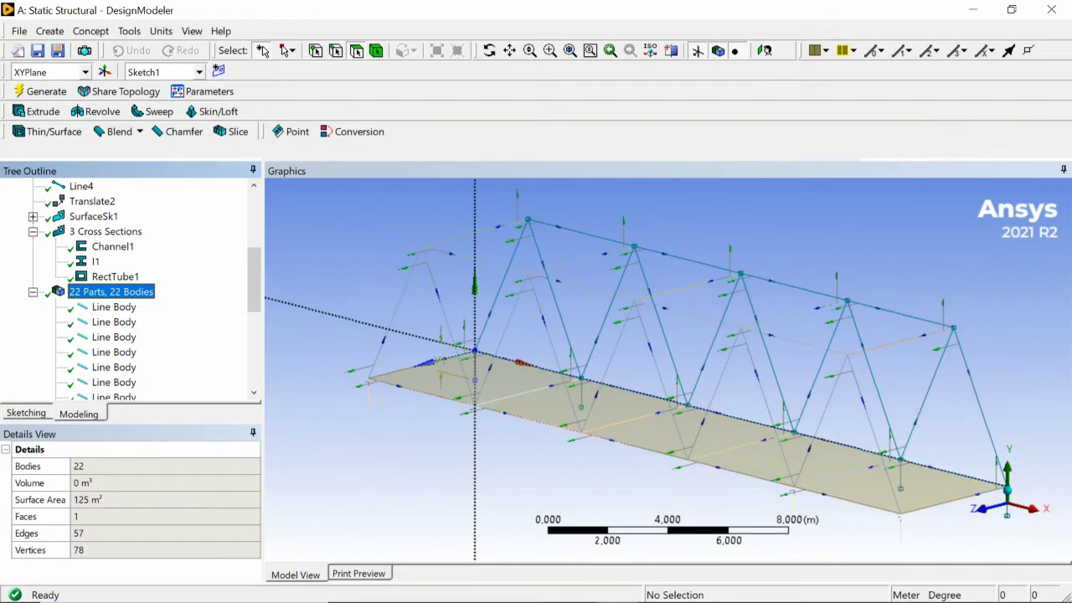
{"action": "left_click", "coordinate": [26, 413]}
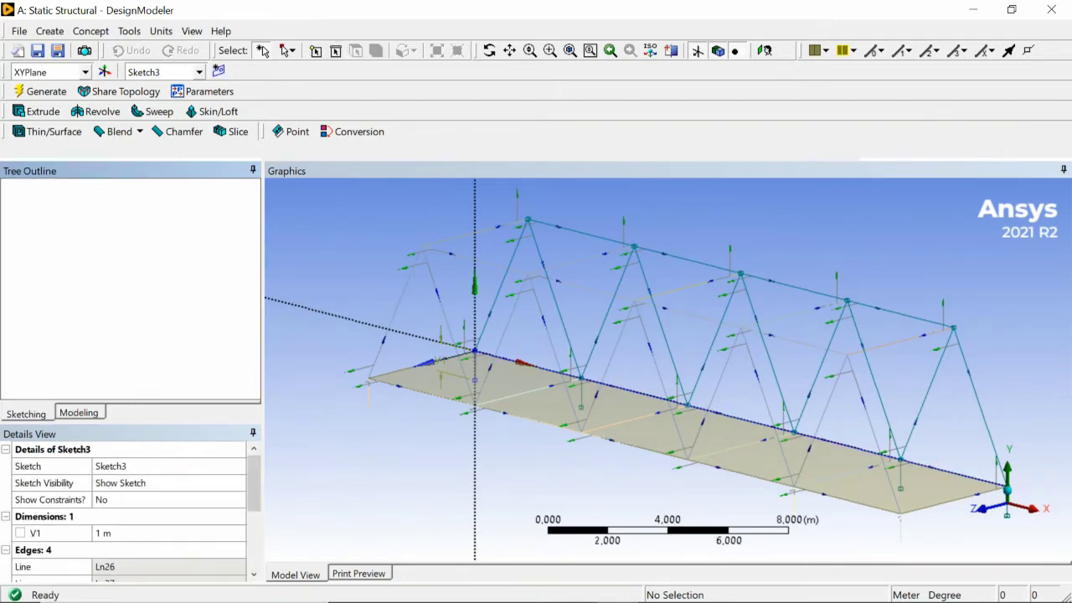
{"action": "left_click", "coordinate": [79, 413]}
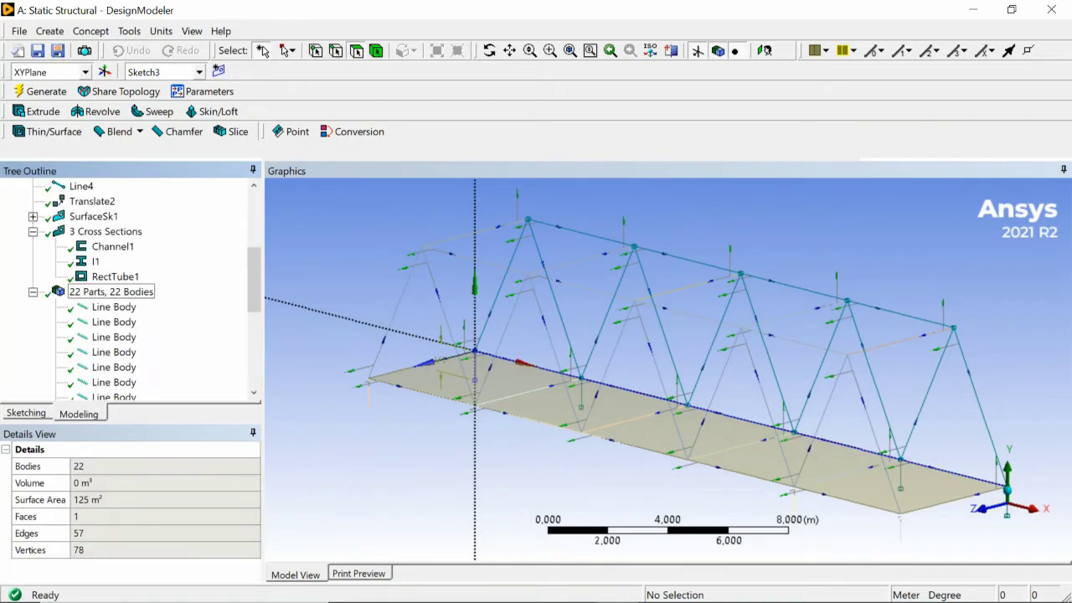
Step: Select the bottom and top chord line bodies of the first truss side, leaving its diagonals out of the selection
{"action": "left_click", "coordinate": [113, 306]}
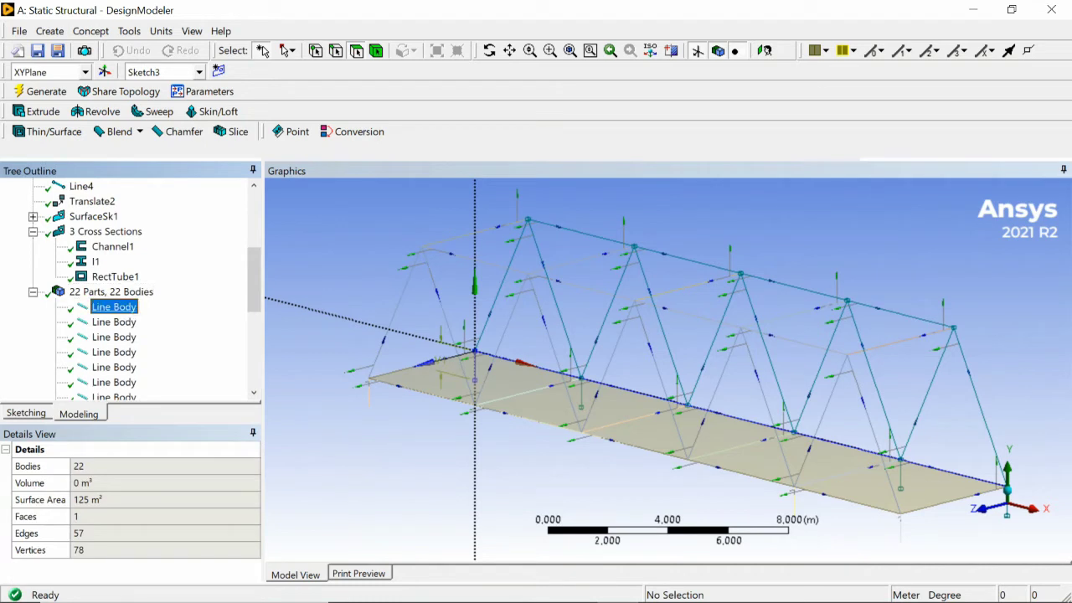
{"action": "scroll", "coordinate": [113, 323], "scroll_direction": "down", "scroll_amount": 5}
{"action": "left_click", "coordinate": [113, 322]}
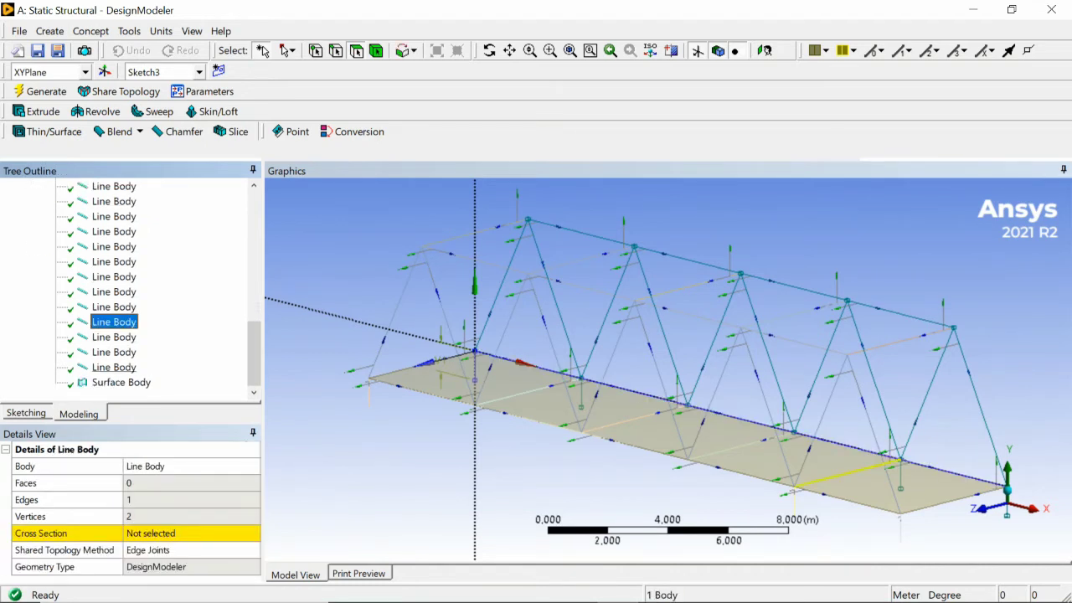
{"action": "scroll", "coordinate": [113, 285], "scroll_direction": "up", "scroll_amount": 5}
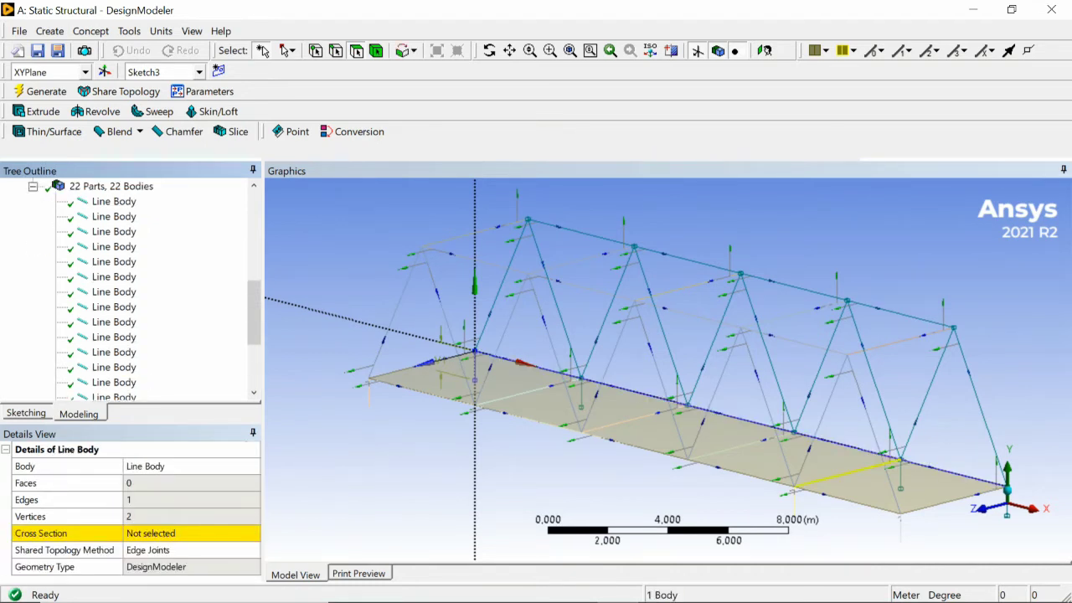
{"action": "left_click", "coordinate": [113, 291]}
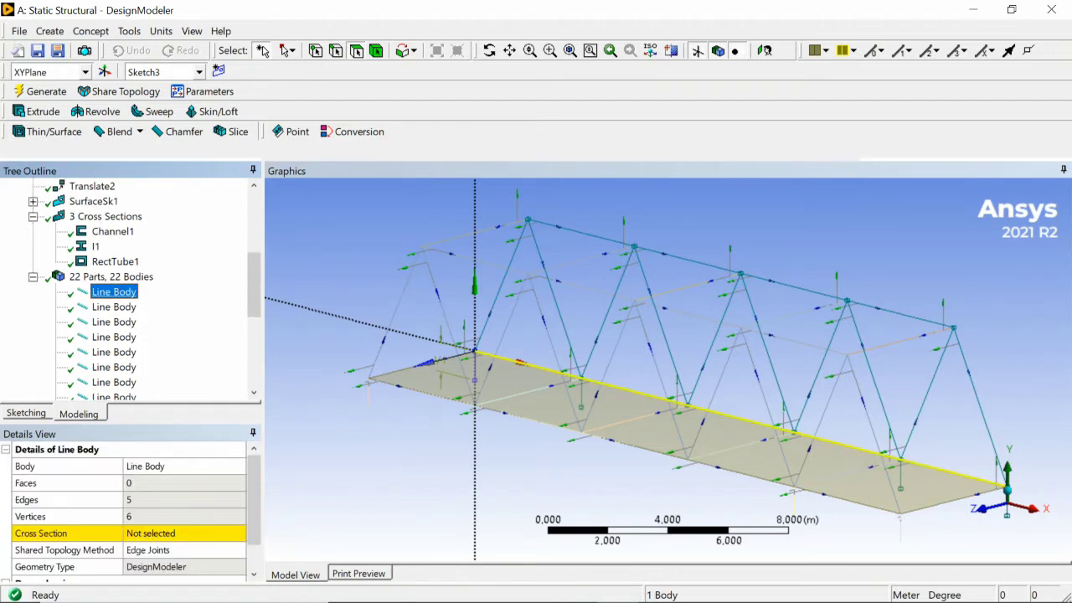
{"action": "left_click", "coordinate": [113, 307], "text": "ctrl"}
{"action": "left_click", "coordinate": [113, 322], "text": "ctrl"}
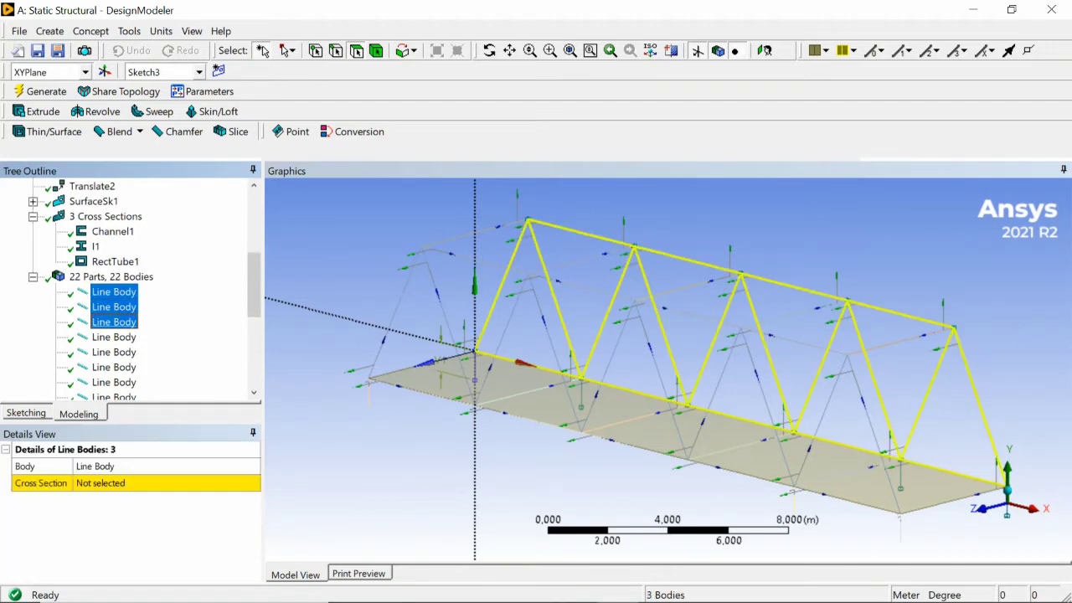
{"action": "left_click", "coordinate": [113, 322], "text": "ctrl"}
{"action": "left_click", "coordinate": [113, 336], "text": "ctrl"}
{"action": "left_click", "coordinate": [113, 337], "text": "ctrl"}
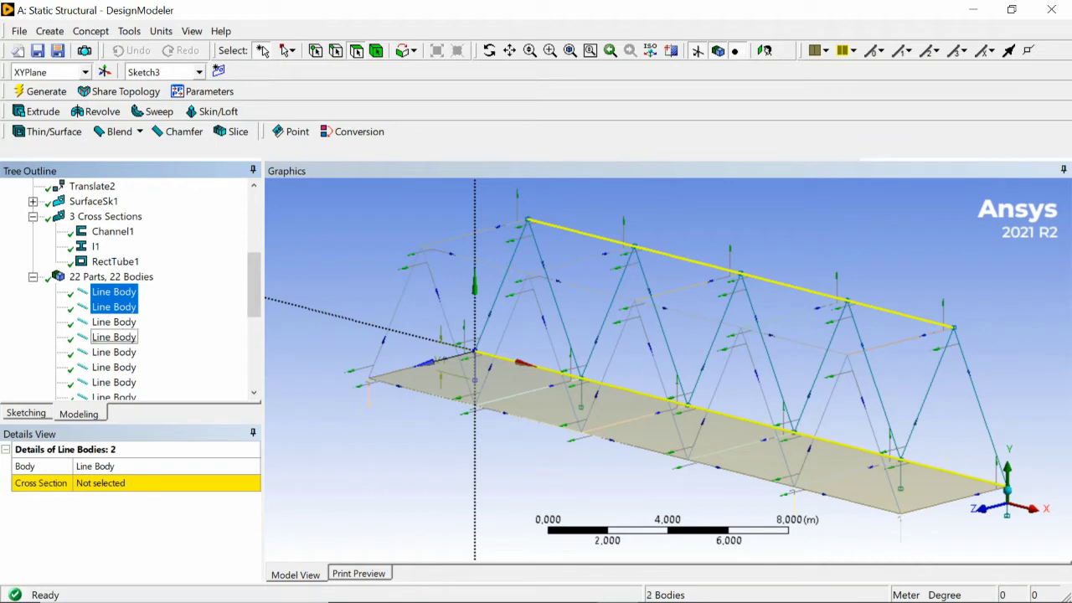
{"action": "left_click", "coordinate": [113, 351], "text": "ctrl"}
{"action": "left_click", "coordinate": [113, 367], "text": "ctrl"}
{"action": "left_click", "coordinate": [113, 367], "text": "ctrl"}
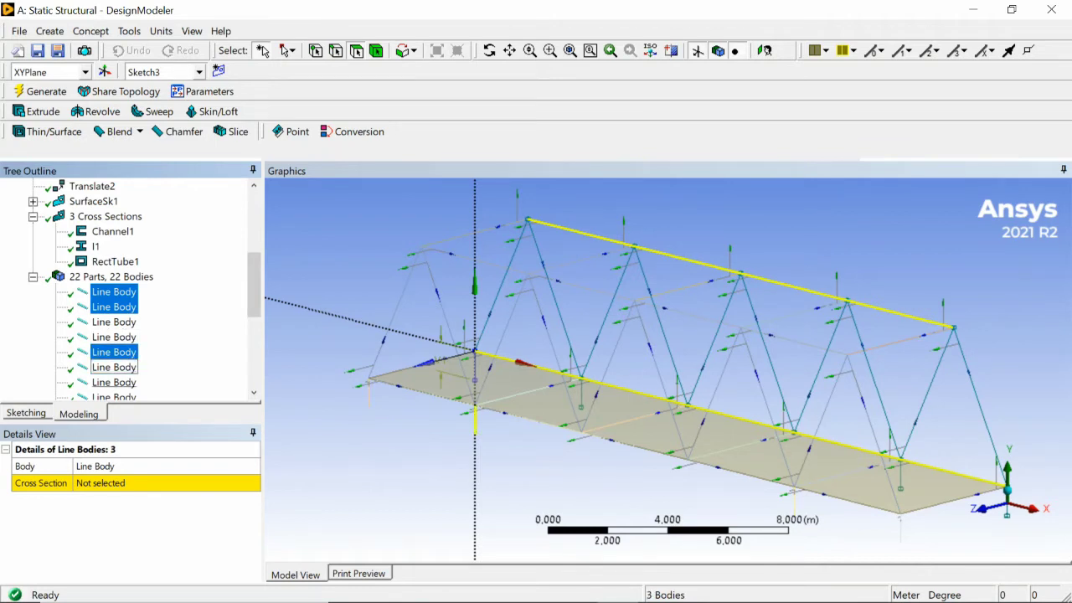
{"action": "left_click", "coordinate": [113, 381], "text": "ctrl"}
{"action": "left_click", "coordinate": [113, 352], "text": "ctrl"}
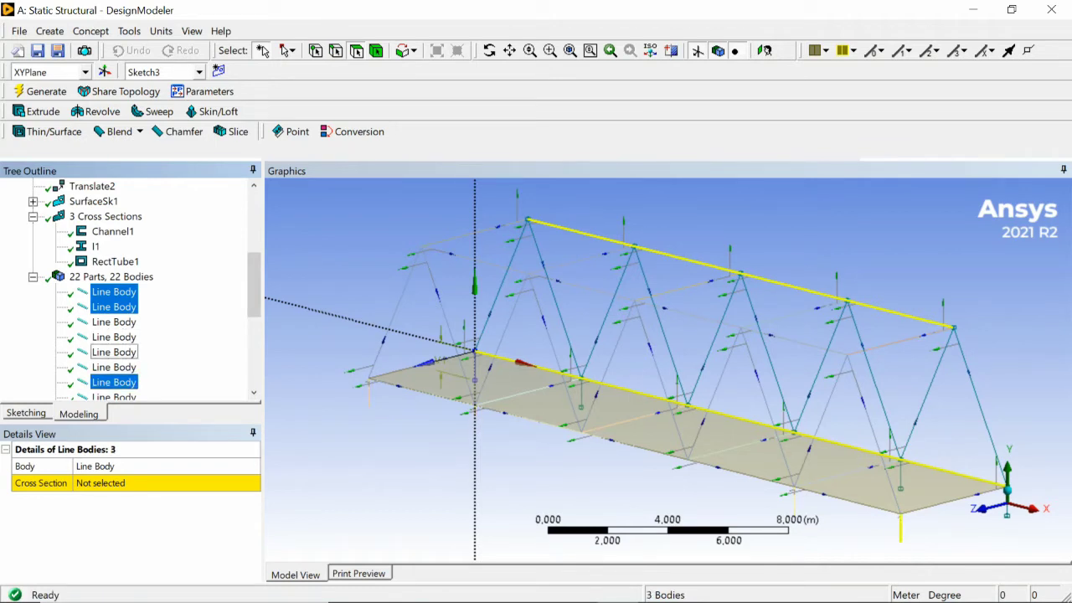
{"action": "left_click", "coordinate": [113, 382], "text": "ctrl"}
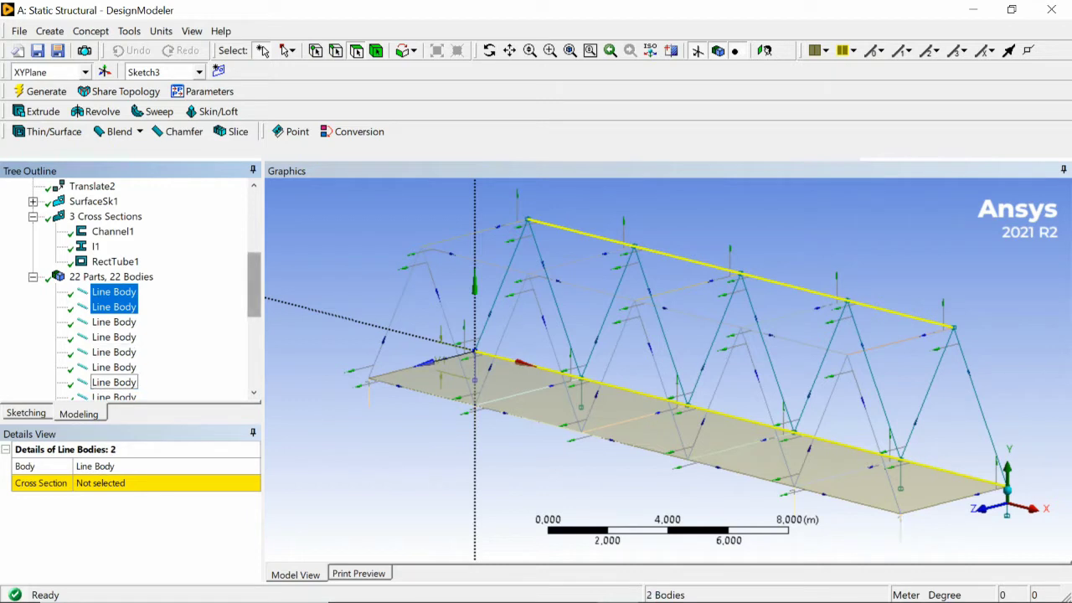
Step: Add the opposite side's bottom and top chords and the deck's cross beam at the origin end to the selection
{"action": "left_click_drag", "start_coordinate": [254, 293], "coordinate": [253, 317]}
{"action": "left_click", "coordinate": [113, 322], "text": "ctrl"}
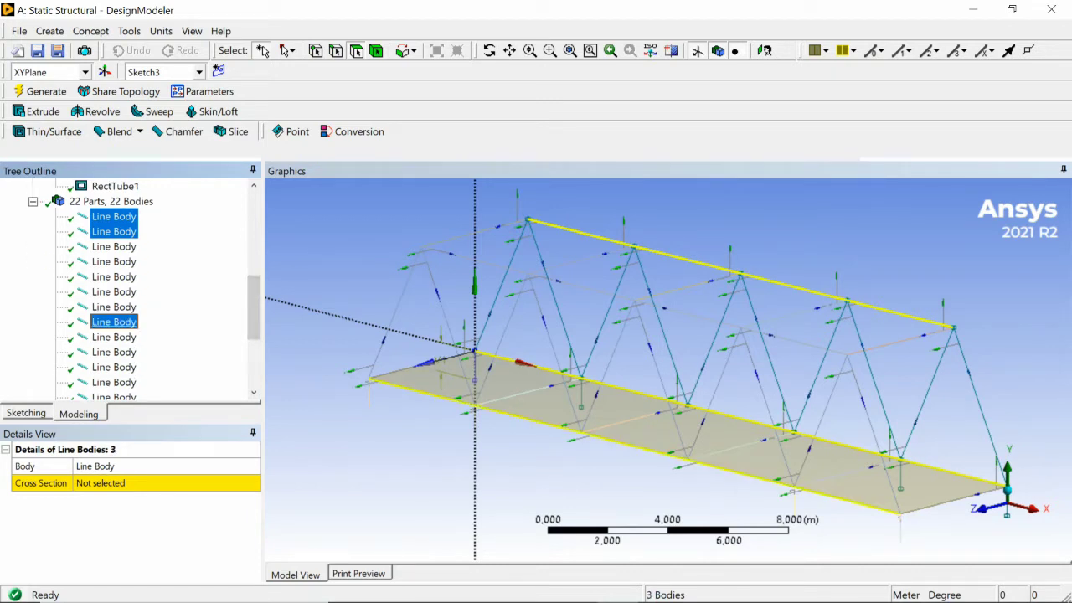
{"action": "left_click", "coordinate": [113, 337], "text": "ctrl"}
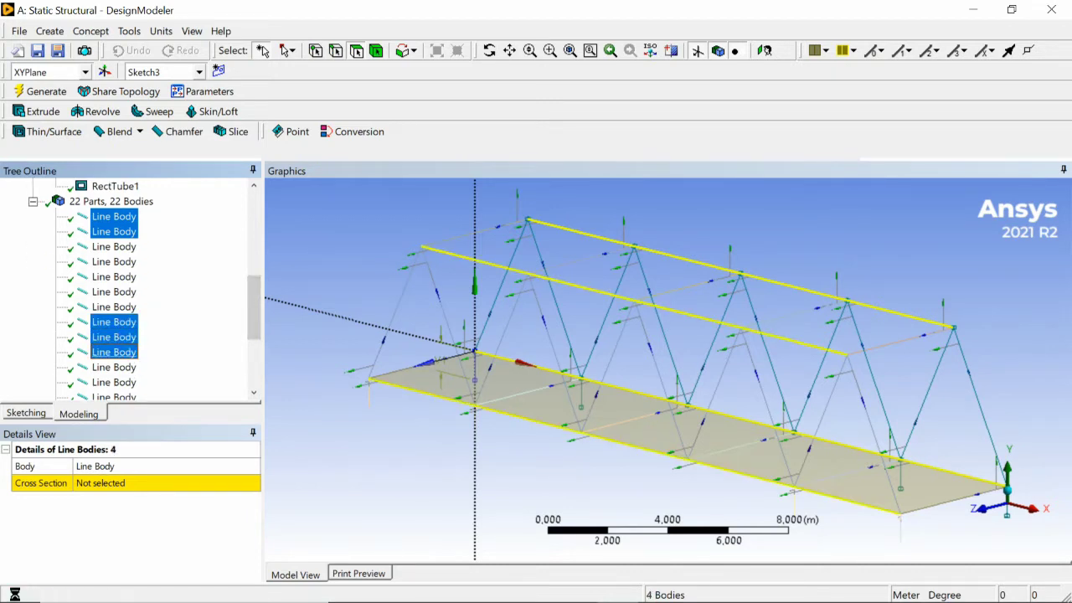
{"action": "left_click", "coordinate": [113, 351], "text": "ctrl"}
{"action": "left_click", "coordinate": [113, 352], "text": "ctrl"}
{"action": "left_click", "coordinate": [113, 367], "text": "ctrl"}
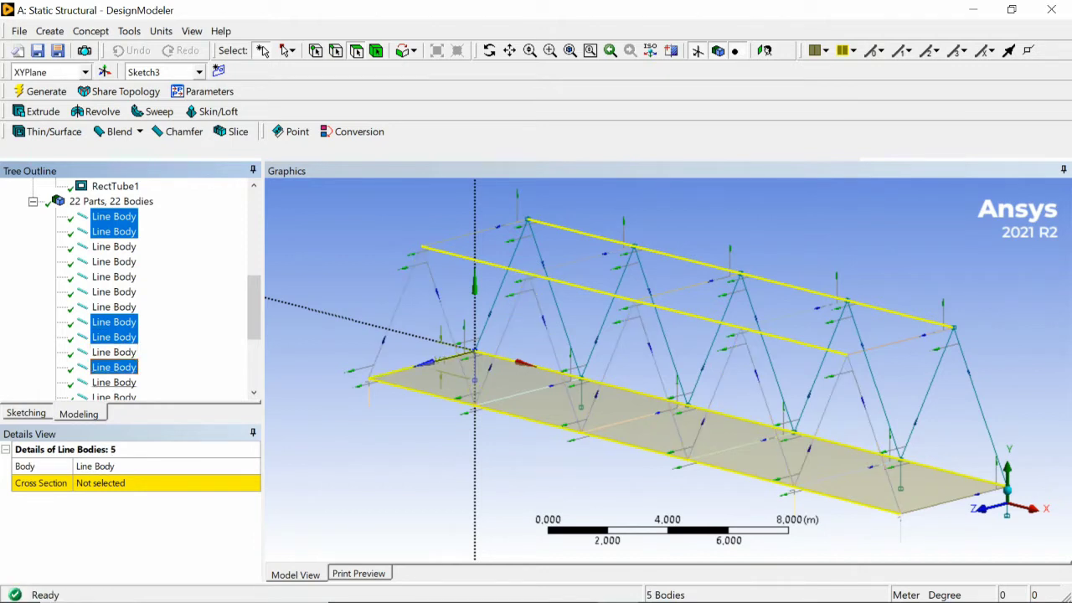
Step: Add the five upper cross members and the deck's far end cross beam to the selected line bodies
{"action": "left_click", "coordinate": [113, 382], "text": "ctrl"}
{"action": "left_click_drag", "start_coordinate": [254, 307], "coordinate": [254, 326]}
{"action": "left_click", "coordinate": [113, 336], "text": "ctrl"}
{"action": "left_click", "coordinate": [113, 351], "text": "ctrl"}
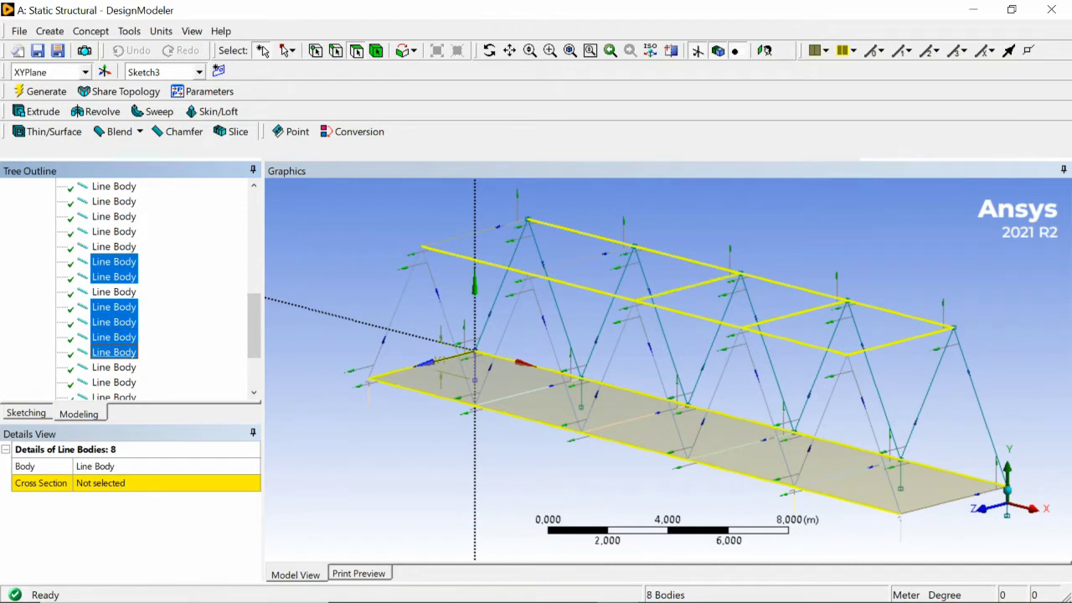
{"action": "left_click", "coordinate": [113, 367], "text": "ctrl"}
{"action": "left_click", "coordinate": [113, 382], "text": "ctrl"}
{"action": "left_click_drag", "start_coordinate": [254, 326], "coordinate": [254, 355]}
{"action": "left_click", "coordinate": [113, 306], "text": "ctrl"}
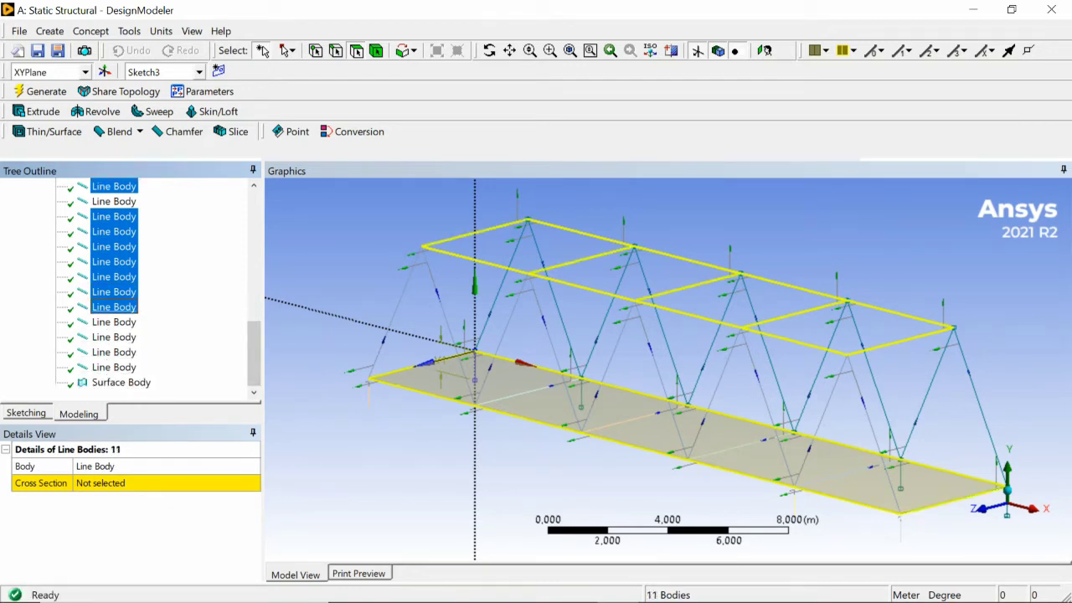
Step: Add the four intermediate deck cross beams to the selected line bodies
{"action": "left_click", "coordinate": [113, 322], "text": "ctrl"}
{"action": "left_click", "coordinate": [113, 337], "text": "ctrl"}
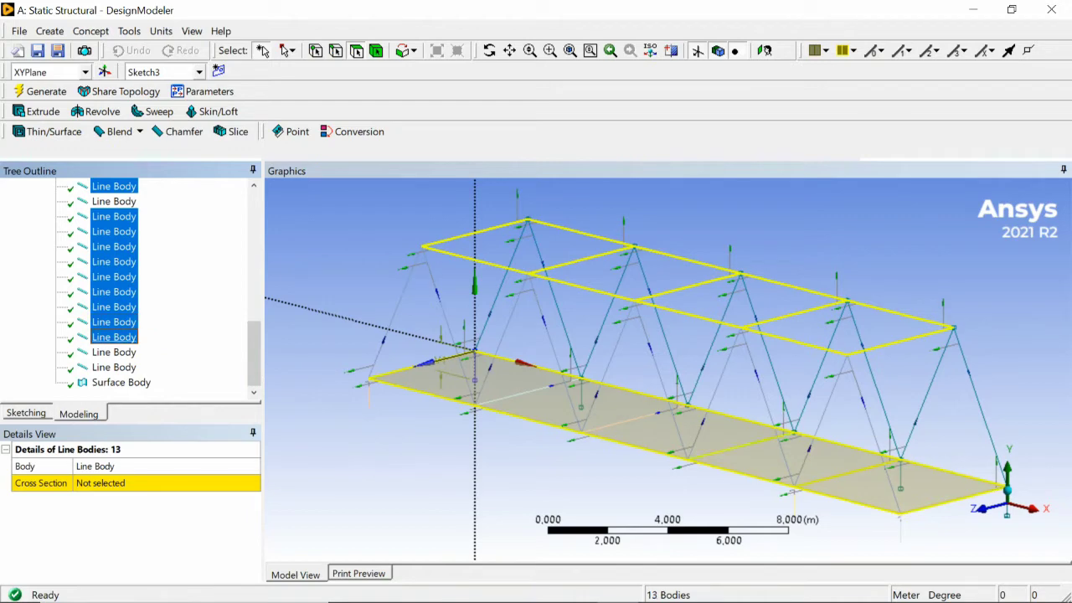
{"action": "left_click", "coordinate": [113, 352], "text": "ctrl"}
{"action": "left_click", "coordinate": [114, 367], "text": "ctrl"}
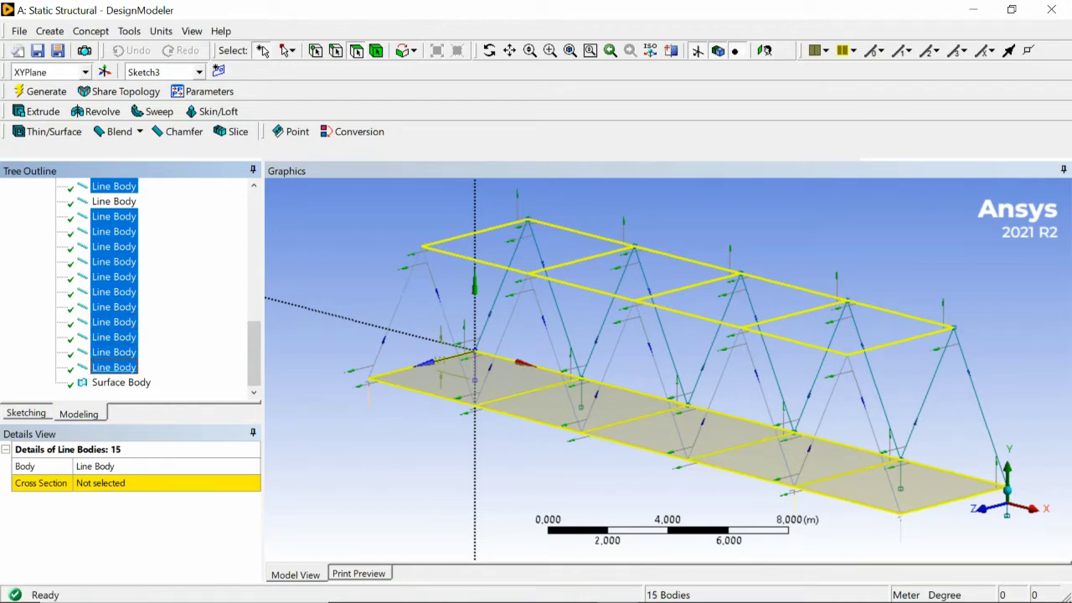
Step: Assign the I1 cross section to the selected chord and cross beam bodies
{"action": "mouse_move", "coordinate": [587, 377]}
{"action": "middle_mouse_down"}
{"action": "mouse_move", "coordinate": [598, 326]}
{"action": "mouse_move", "coordinate": [711, 415]}
{"action": "mouse_move", "coordinate": [758, 419]}
{"action": "mouse_move", "coordinate": [767, 360]}
{"action": "mouse_move", "coordinate": [724, 335]}
{"action": "mouse_move", "coordinate": [703, 289]}
{"action": "mouse_move", "coordinate": [658, 252]}
{"action": "mouse_move", "coordinate": [632, 264]}
{"action": "mouse_move", "coordinate": [690, 293]}
{"action": "mouse_move", "coordinate": [670, 268]}
{"action": "mouse_move", "coordinate": [603, 369]}
{"action": "middle_mouse_up"}
{"action": "scroll", "coordinate": [668, 368], "scroll_direction": "down", "scroll_amount": 1}
{"action": "left_click", "coordinate": [159, 483]}
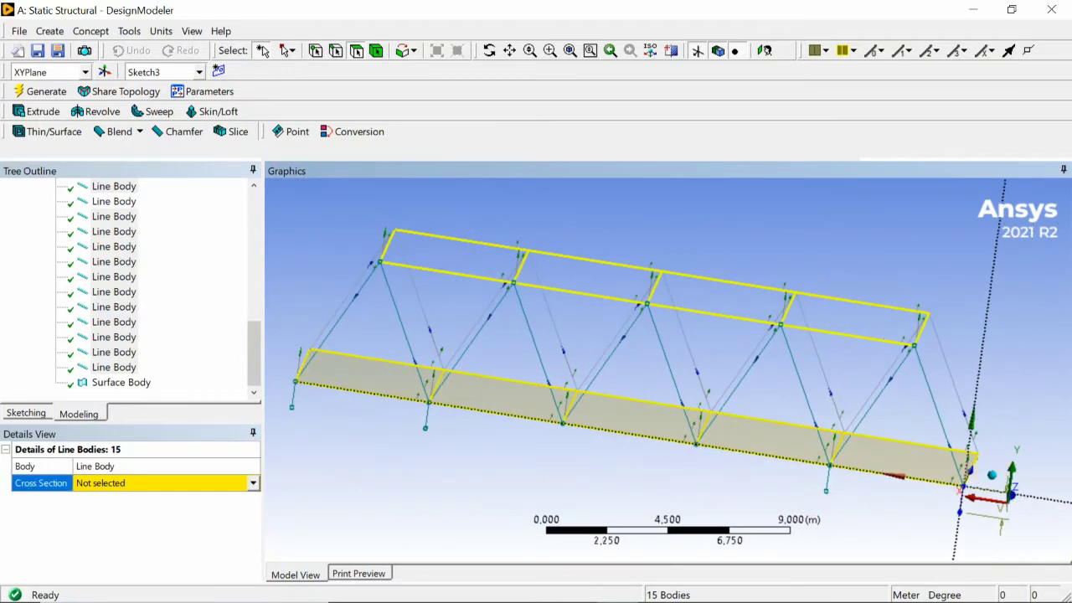
{"action": "left_click", "coordinate": [253, 483]}
{"action": "key", "text": "Down"}
{"action": "key", "text": "Down"}
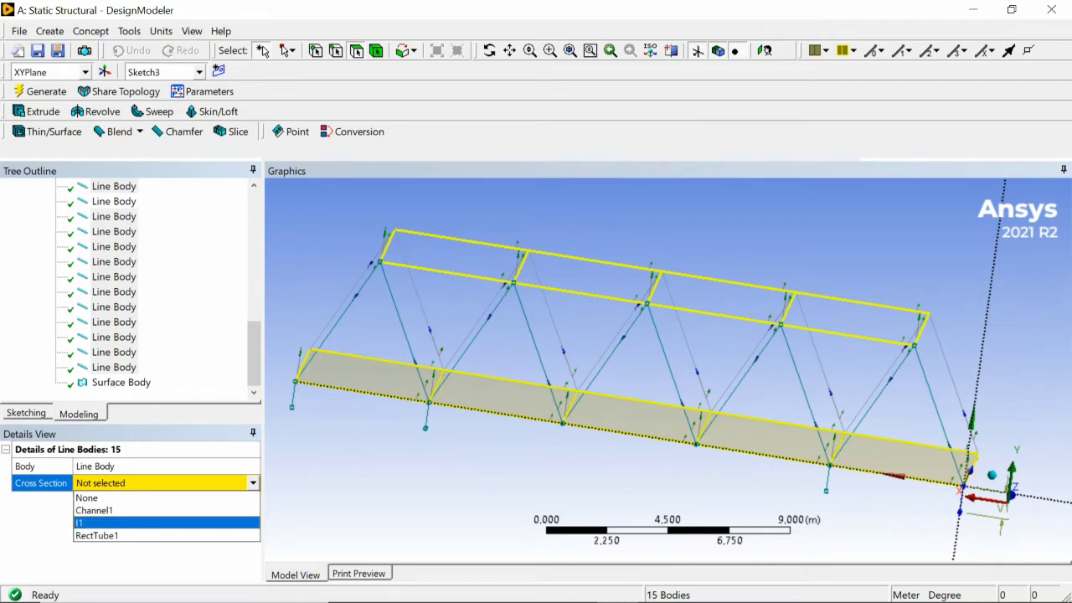
{"action": "key", "text": "Return"}
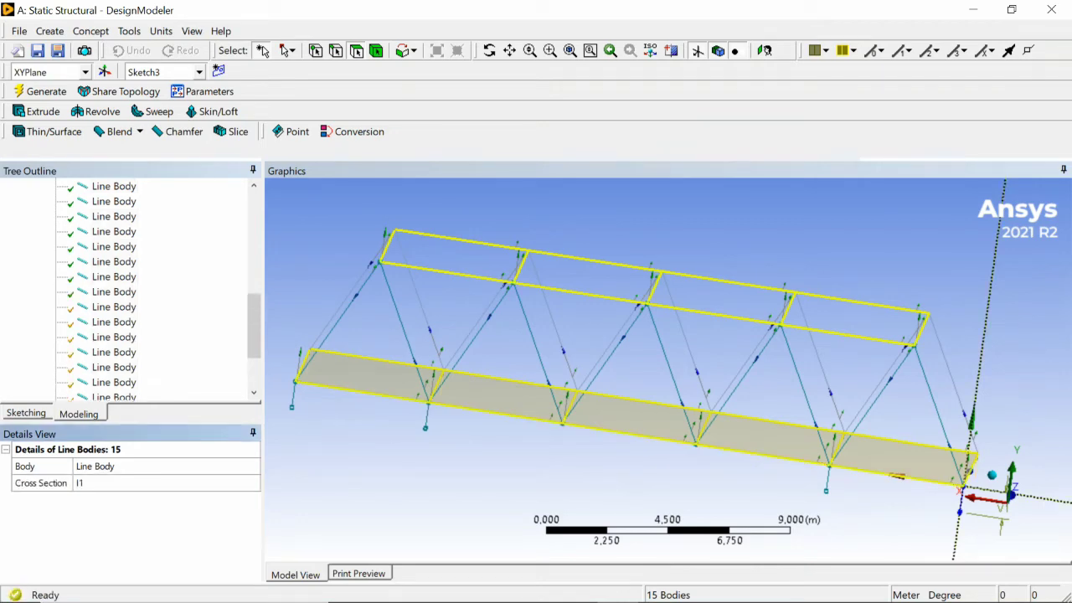
Step: Select the first truss side's diagonal line body and the short vertical leg at the deck corner opposite the origin
{"action": "scroll", "coordinate": [130, 293], "scroll_direction": "up", "scroll_amount": 1}
{"action": "middle_click_drag", "start_coordinate": [670, 440], "coordinate": [587, 437]}
{"action": "left_click", "coordinate": [114, 201]}
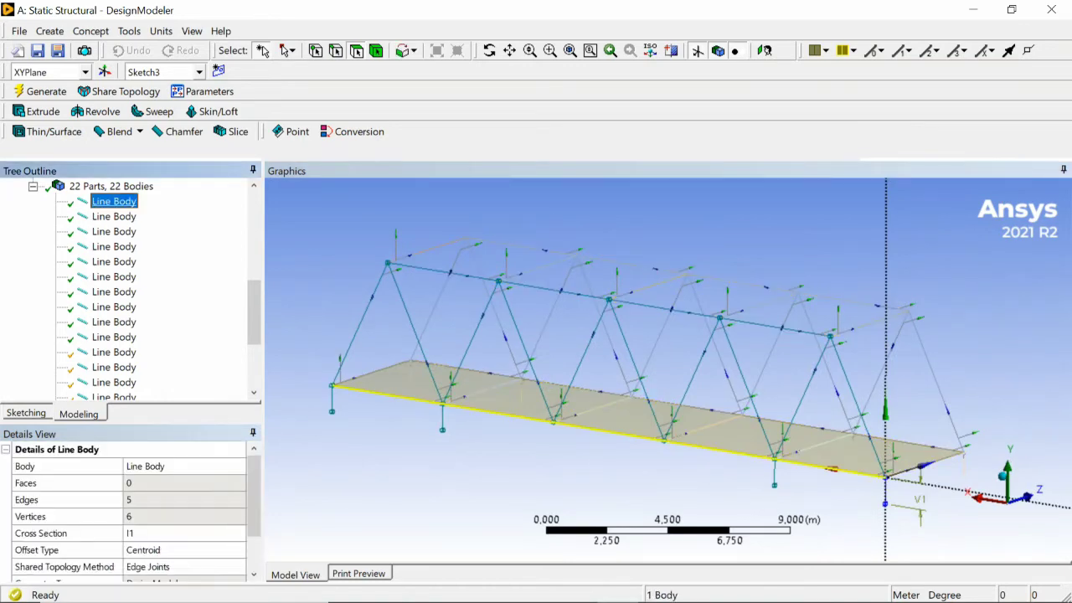
{"action": "left_click", "coordinate": [113, 216]}
{"action": "left_click", "coordinate": [113, 231]}
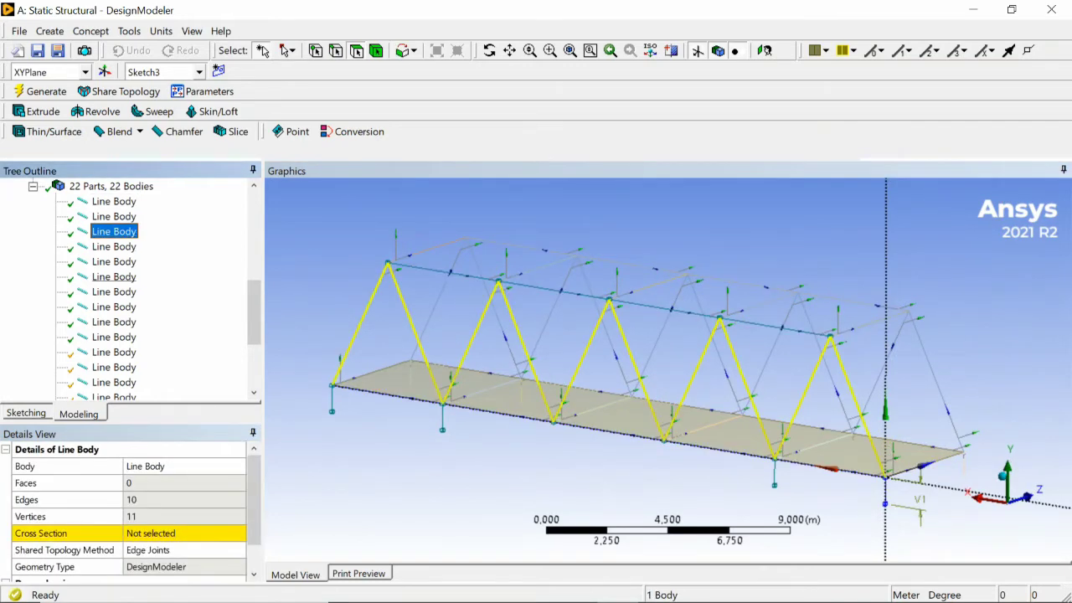
{"action": "left_click", "coordinate": [114, 292], "text": "ctrl"}
{"action": "left_click", "coordinate": [114, 292], "text": "ctrl"}
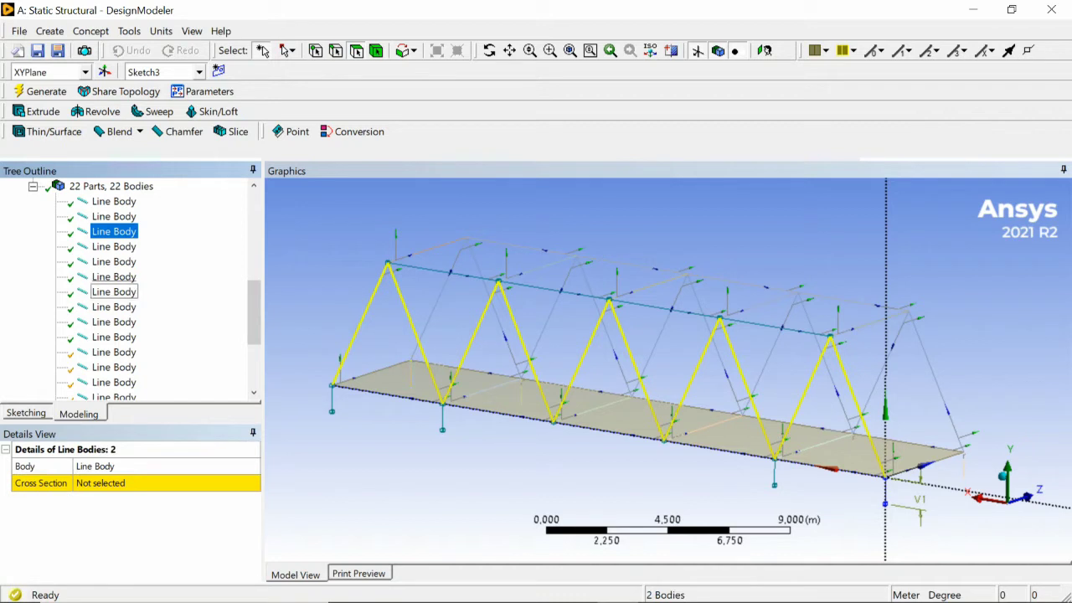
{"action": "left_click", "coordinate": [114, 276], "text": "ctrl"}
{"action": "left_click", "coordinate": [114, 276], "text": "ctrl"}
{"action": "left_click", "coordinate": [114, 246], "text": "ctrl"}
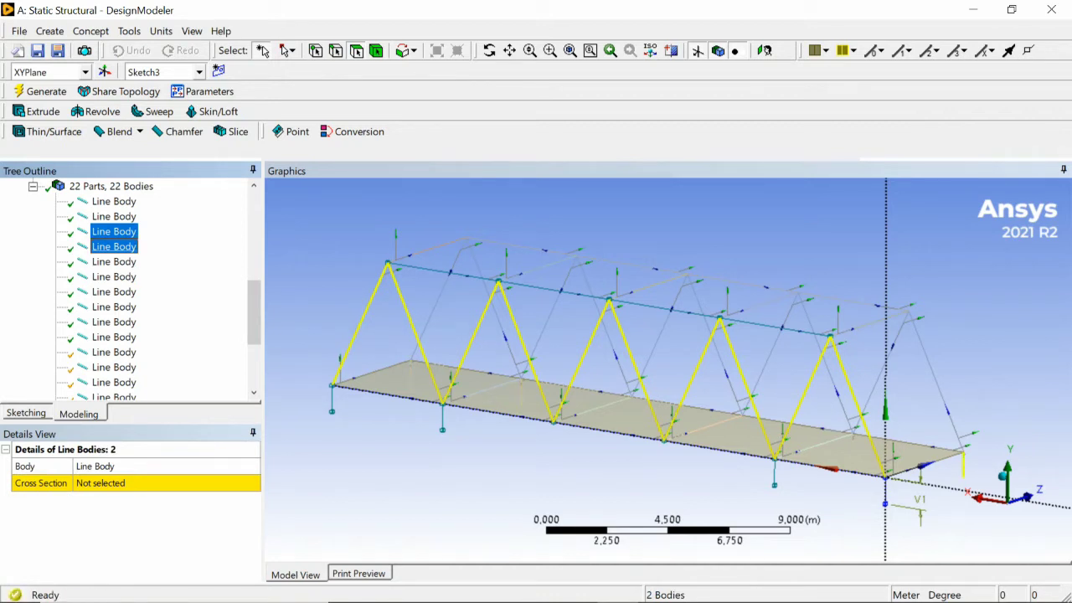
Step: Add the opposite truss side's diagonal line body to the selection, keeping the other short legs out
{"action": "left_click", "coordinate": [114, 323], "text": "ctrl"}
{"action": "left_click", "coordinate": [114, 323], "text": "ctrl"}
{"action": "left_click", "coordinate": [114, 308], "text": "ctrl"}
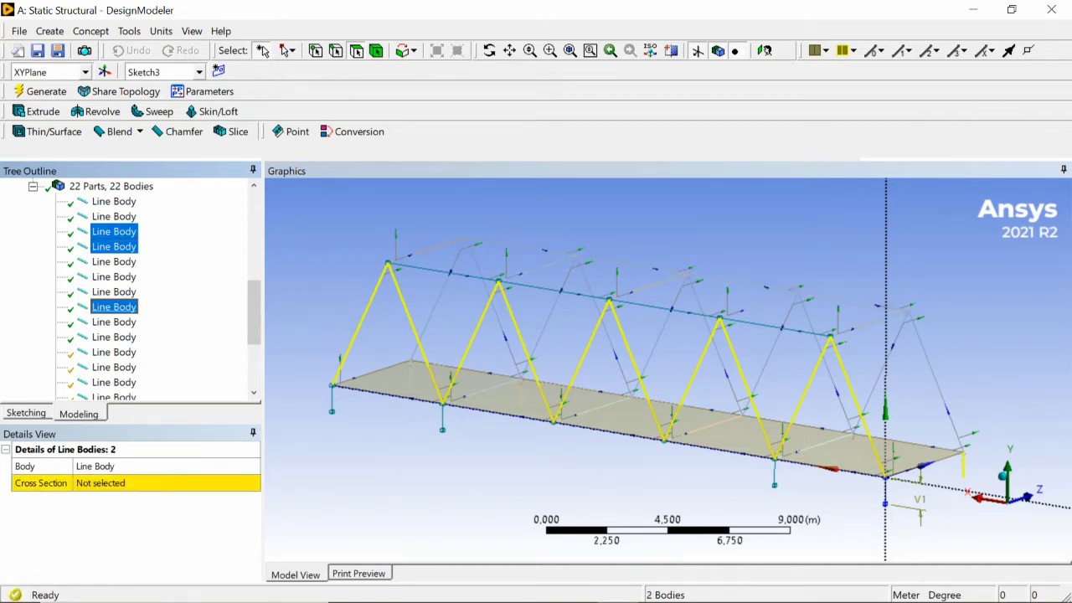
{"action": "left_click", "coordinate": [114, 307], "text": "ctrl"}
{"action": "left_click", "coordinate": [114, 291], "text": "ctrl"}
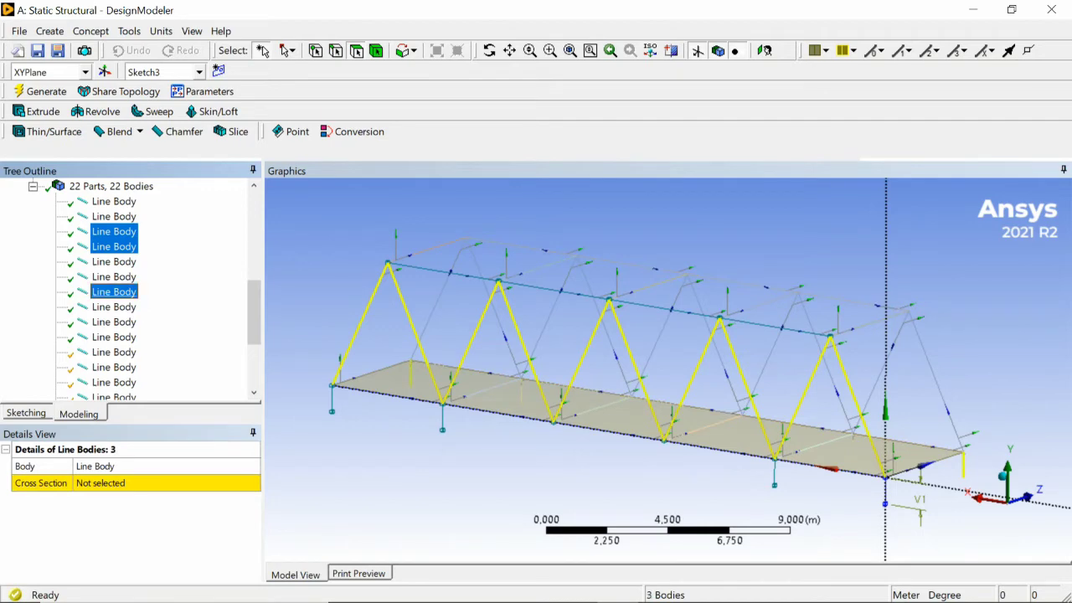
{"action": "left_click", "coordinate": [114, 291], "text": "ctrl"}
{"action": "left_click", "coordinate": [114, 337], "text": "ctrl"}
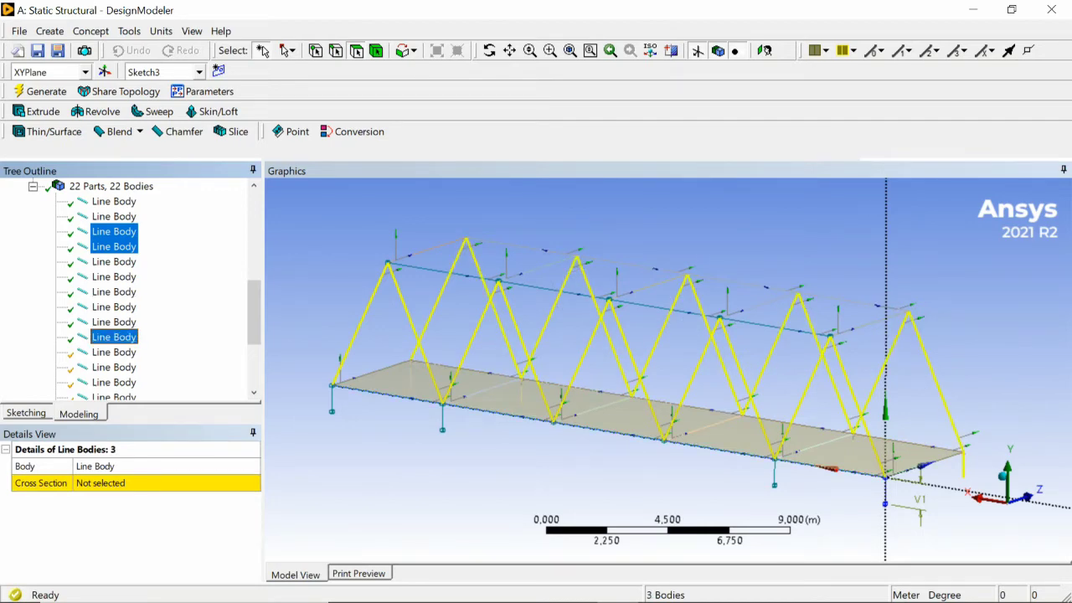
Step: Assign the Channel1 cross section to the selected diagonal and leg bodies
{"action": "middle_click_drag", "start_coordinate": [653, 360], "coordinate": [557, 360]}
{"action": "left_click", "coordinate": [167, 483]}
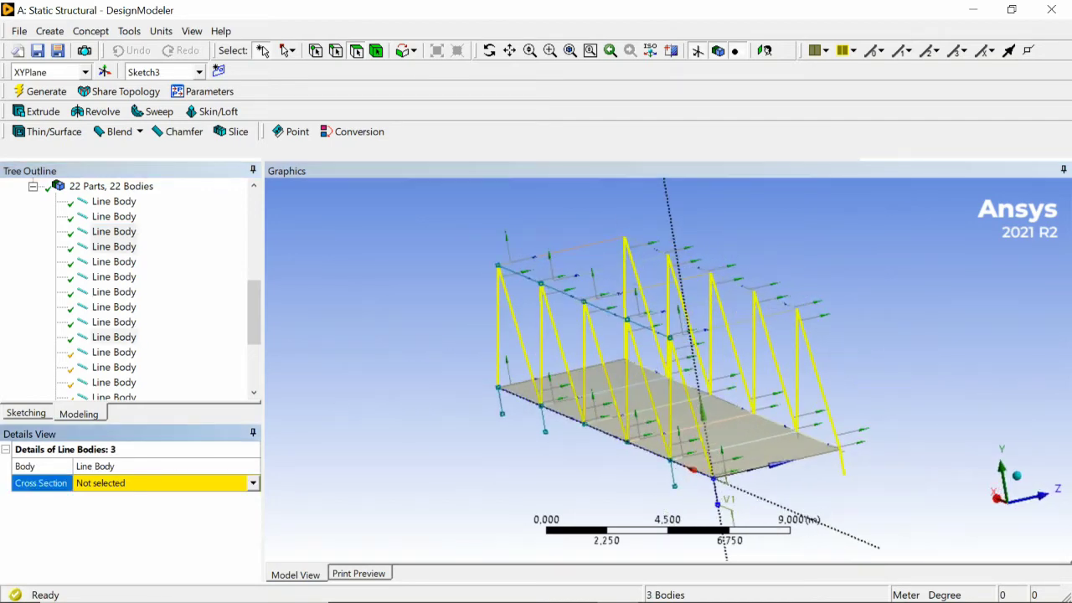
{"action": "left_click", "coordinate": [253, 483]}
{"action": "left_click", "coordinate": [94, 510]}
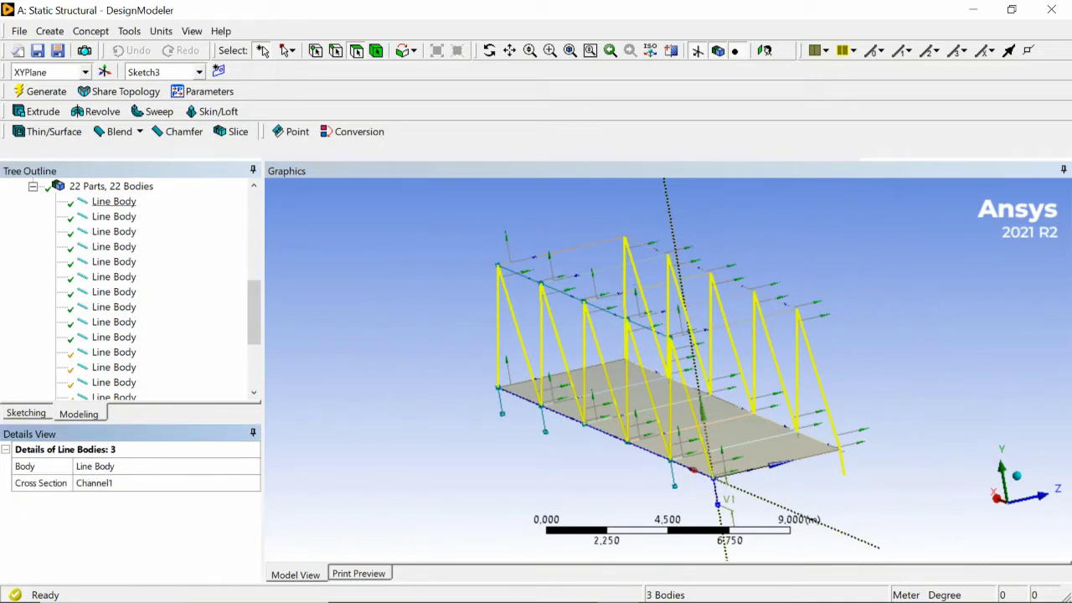
Step: Inspect the edge of a short vertical leg beneath the far end of the deck, and clear the selection
{"action": "left_click", "coordinate": [887, 369]}
{"action": "middle_click_drag", "start_coordinate": [888, 368], "coordinate": [954, 352]}
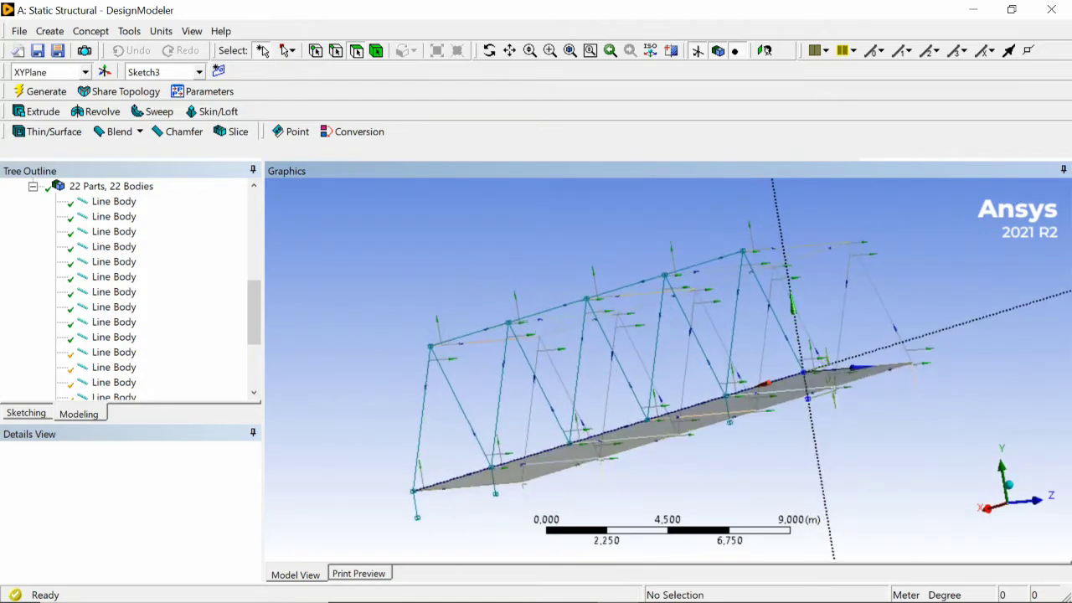
{"action": "left_click", "coordinate": [336, 51]}
{"action": "middle_click_drag", "start_coordinate": [548, 402], "coordinate": [519, 318], "text": "ctrl"}
{"action": "left_click", "coordinate": [494, 412]}
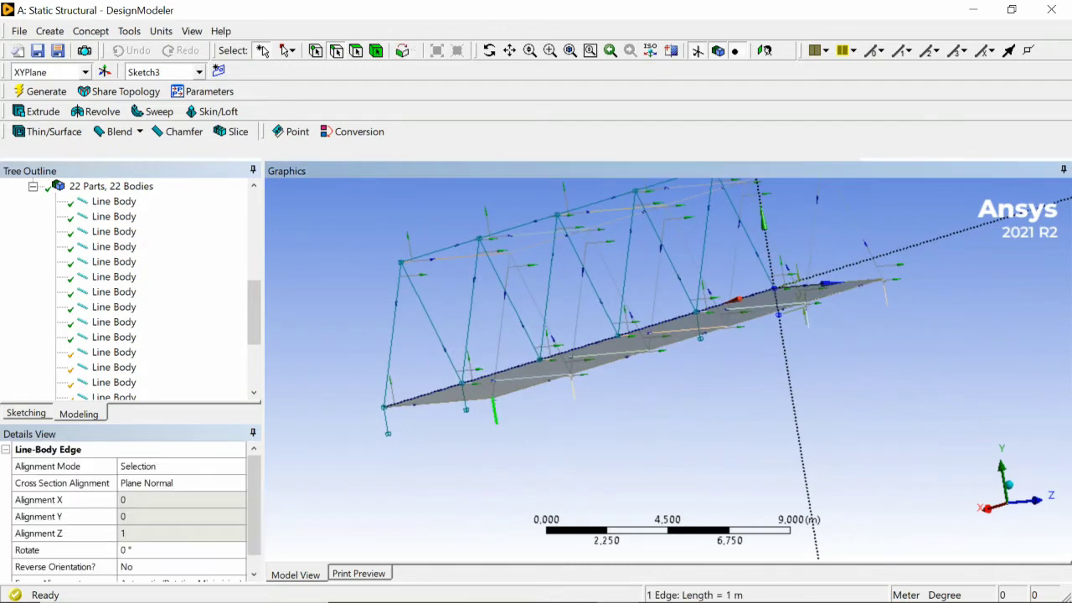
{"action": "scroll", "coordinate": [129, 511], "scroll_direction": "down", "scroll_amount": 1}
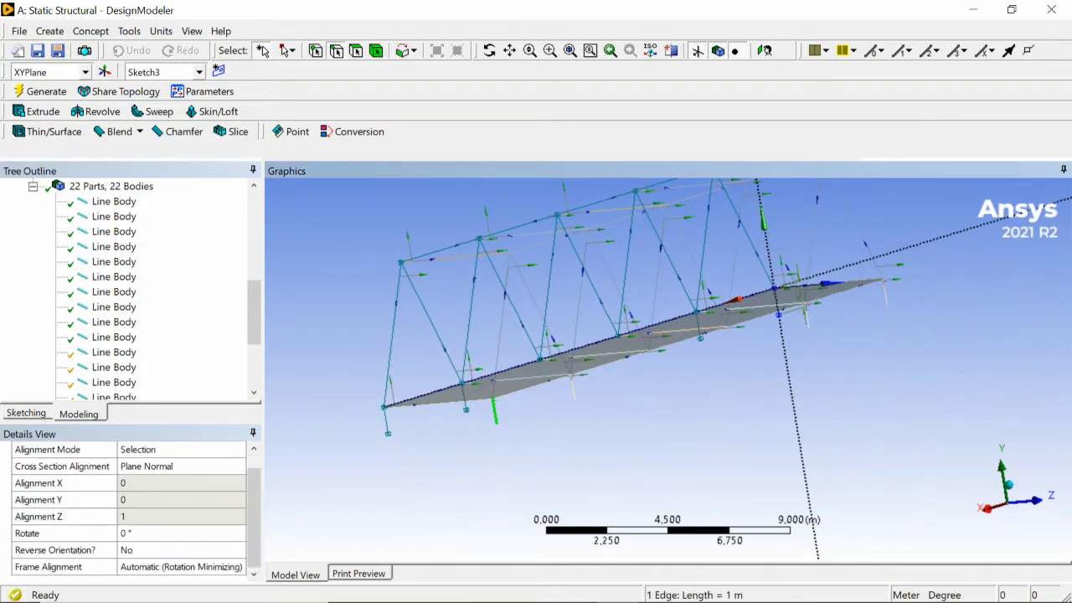
{"action": "left_click", "coordinate": [444, 403], "text": "ctrl"}
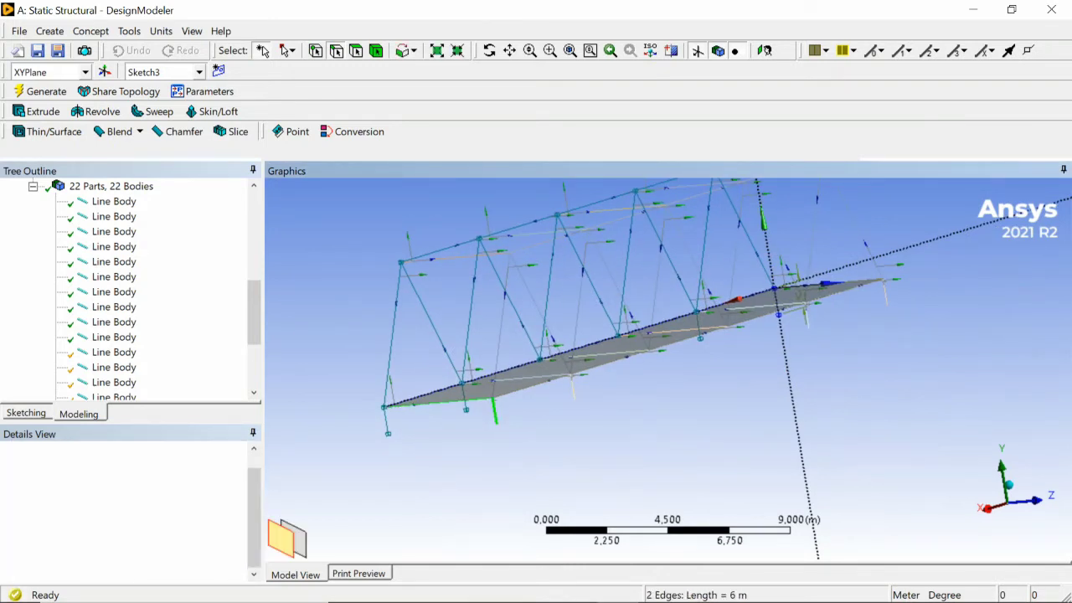
{"action": "left_click", "coordinate": [461, 444]}
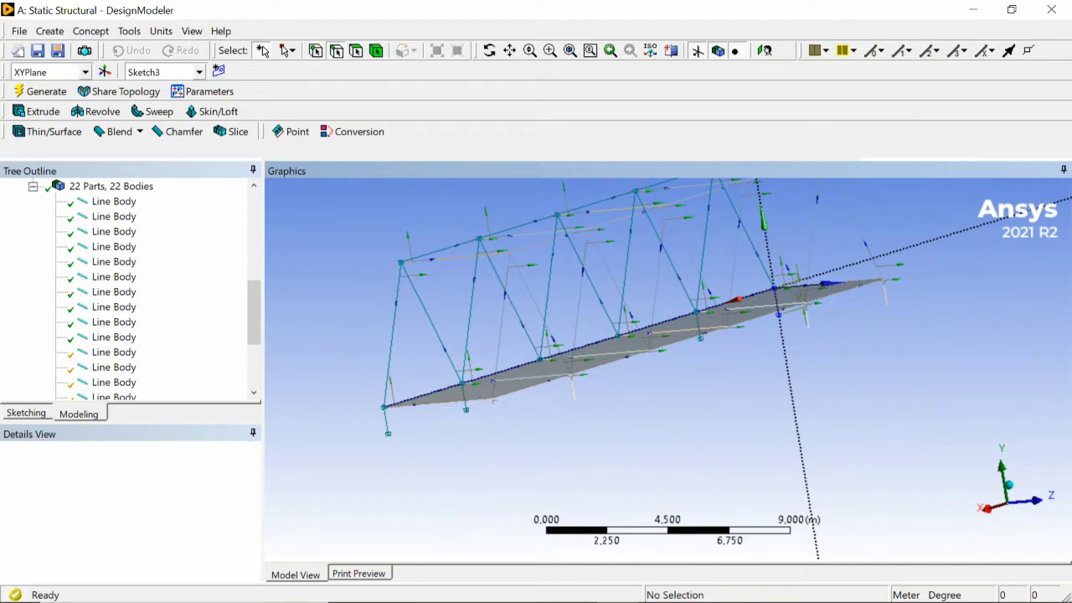
Step: Identify the line bodies one by one and select the four short vertical legs that have no cross section assigned
{"action": "left_click", "coordinate": [114, 201]}
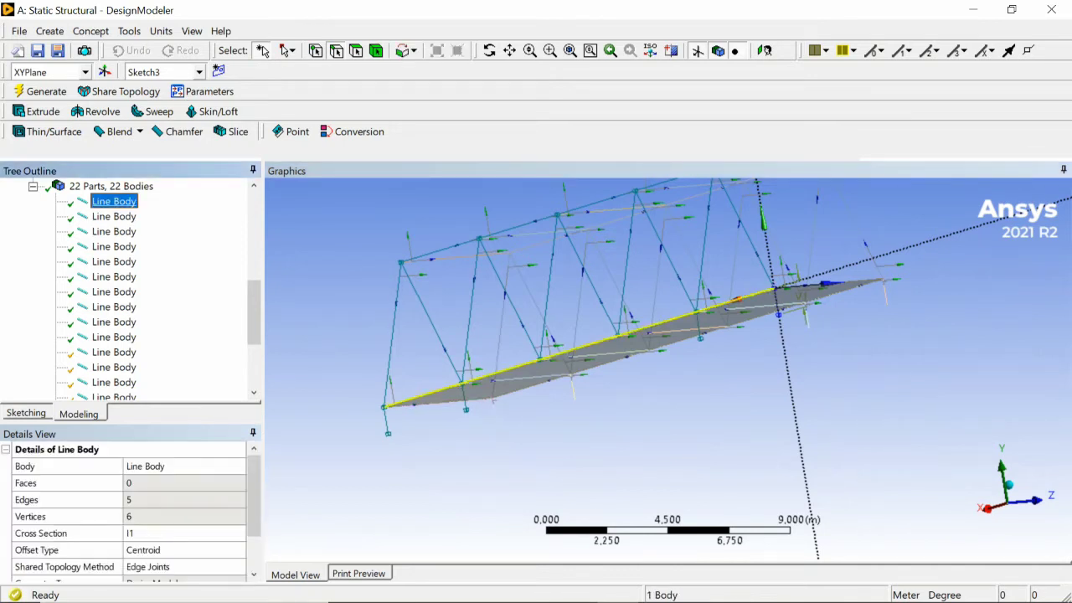
{"action": "left_click", "coordinate": [114, 217]}
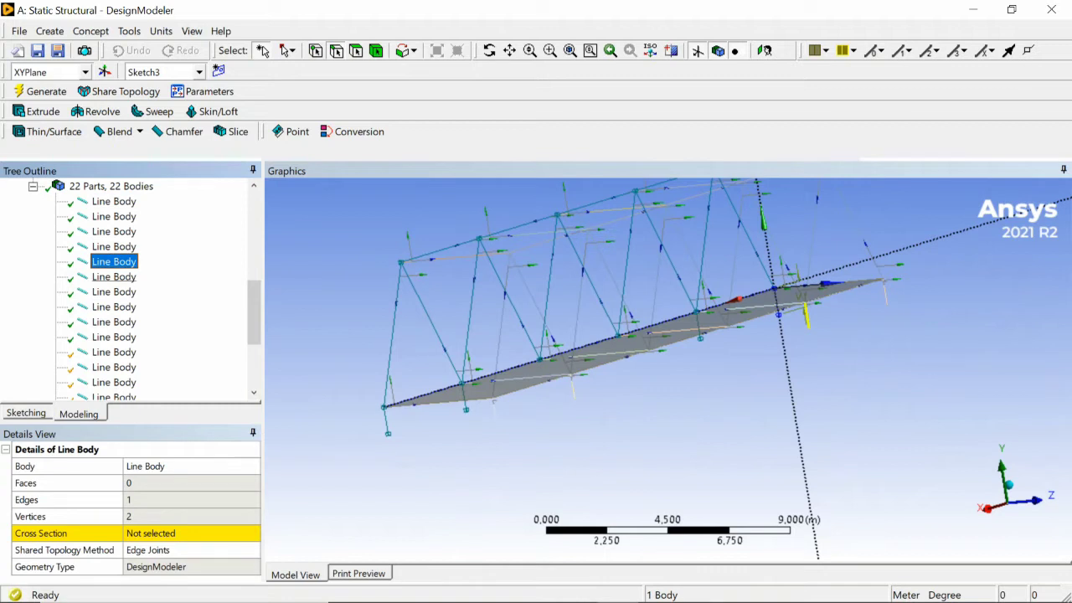
{"action": "left_click", "coordinate": [114, 232]}
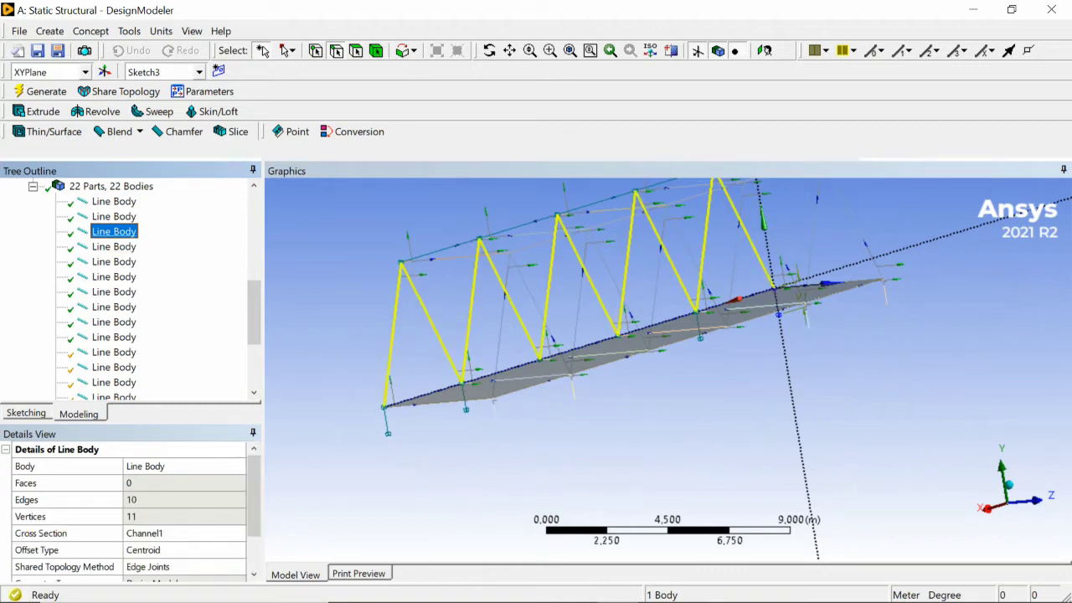
{"action": "left_click", "coordinate": [114, 246]}
{"action": "left_click", "coordinate": [113, 261], "text": "ctrl"}
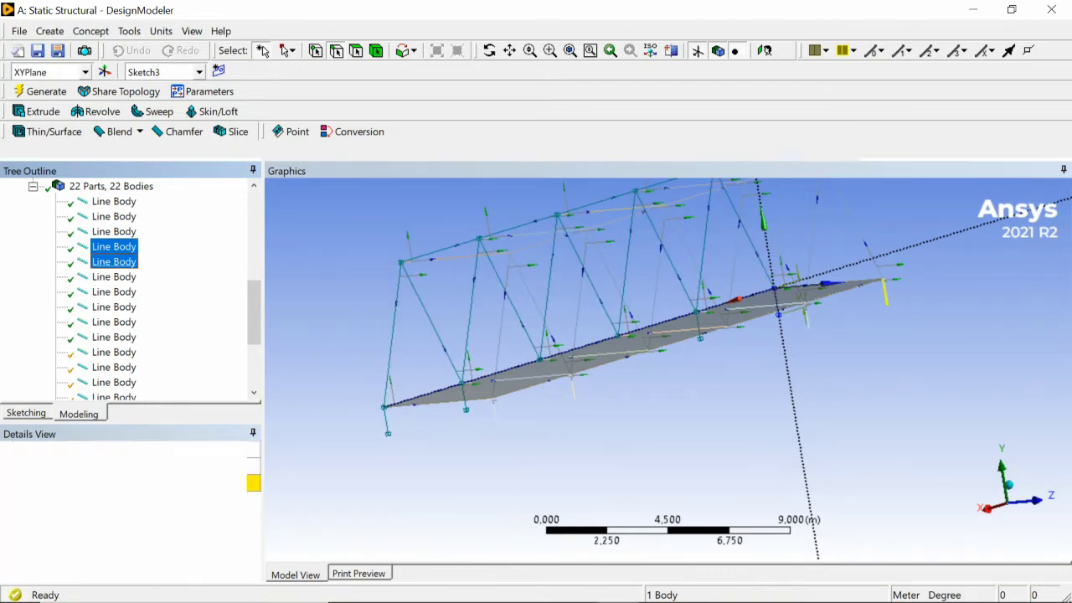
{"action": "left_click", "coordinate": [114, 276], "text": "ctrl"}
{"action": "left_click", "coordinate": [114, 292], "text": "ctrl"}
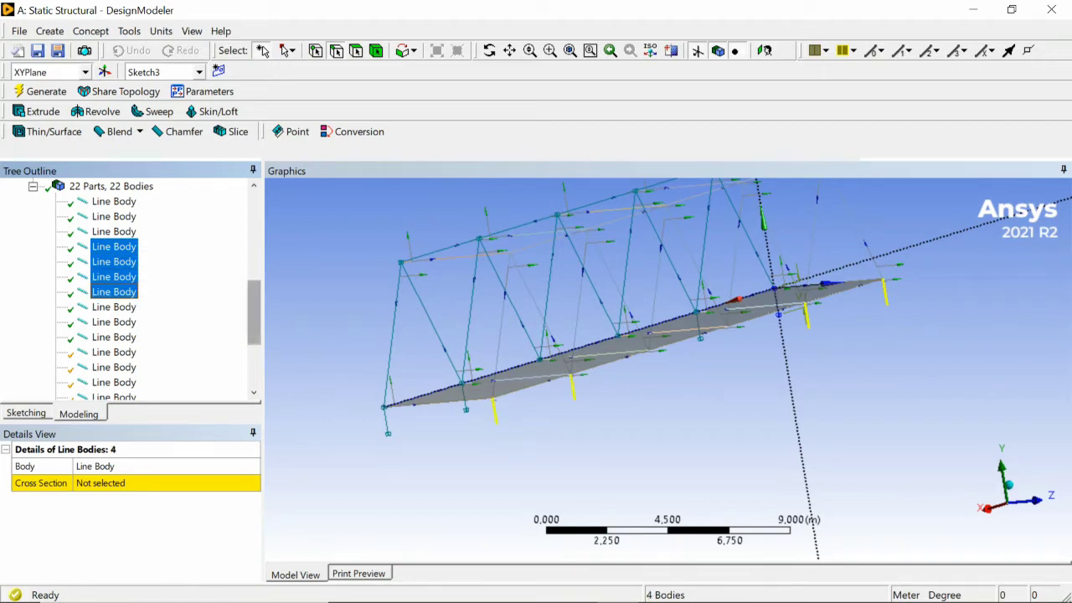
Step: Examine the chord, diagonal and cross-member line bodies one at a time for further short legs, keeping the four selected legs
{"action": "scroll", "coordinate": [126, 289], "scroll_direction": "down", "scroll_amount": 3}
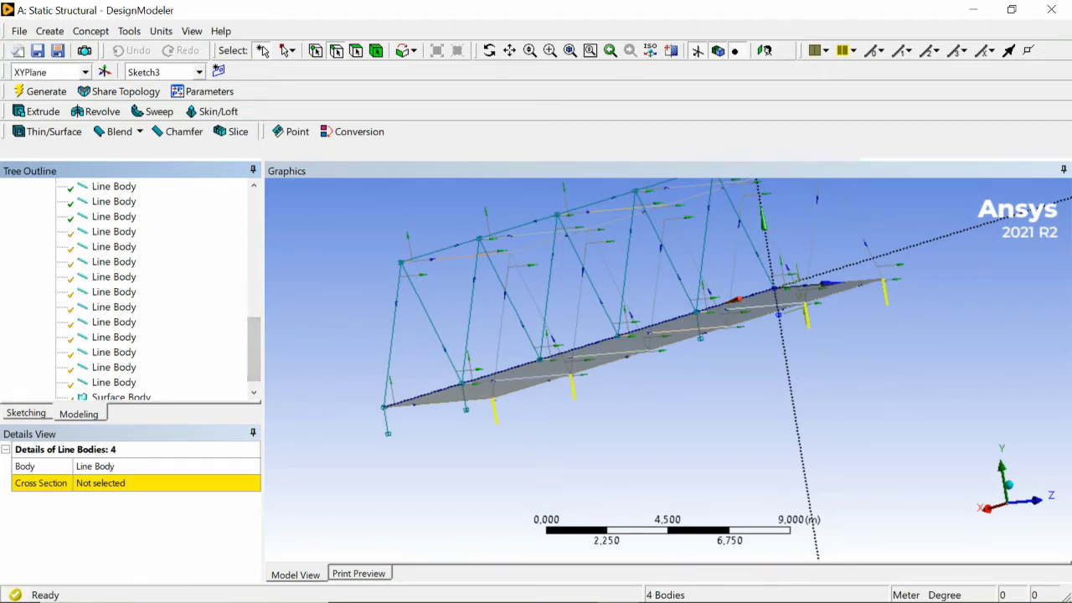
{"action": "scroll", "coordinate": [125, 289], "scroll_direction": "up", "scroll_amount": 1}
{"action": "left_click", "coordinate": [114, 201], "text": "ctrl"}
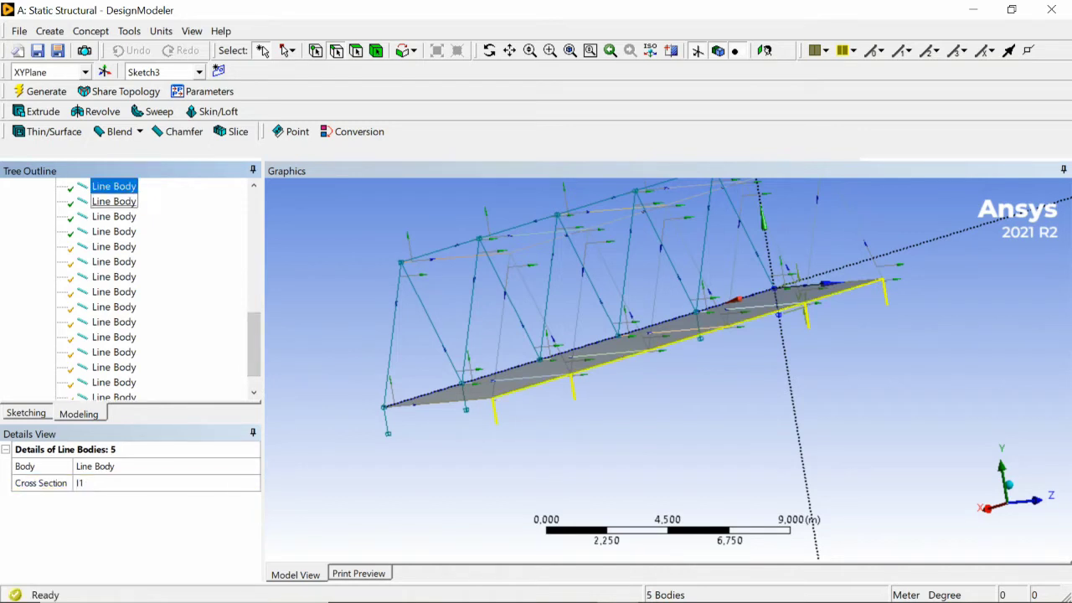
{"action": "left_click", "coordinate": [114, 201], "text": "ctrl"}
{"action": "left_click", "coordinate": [114, 231], "text": "ctrl"}
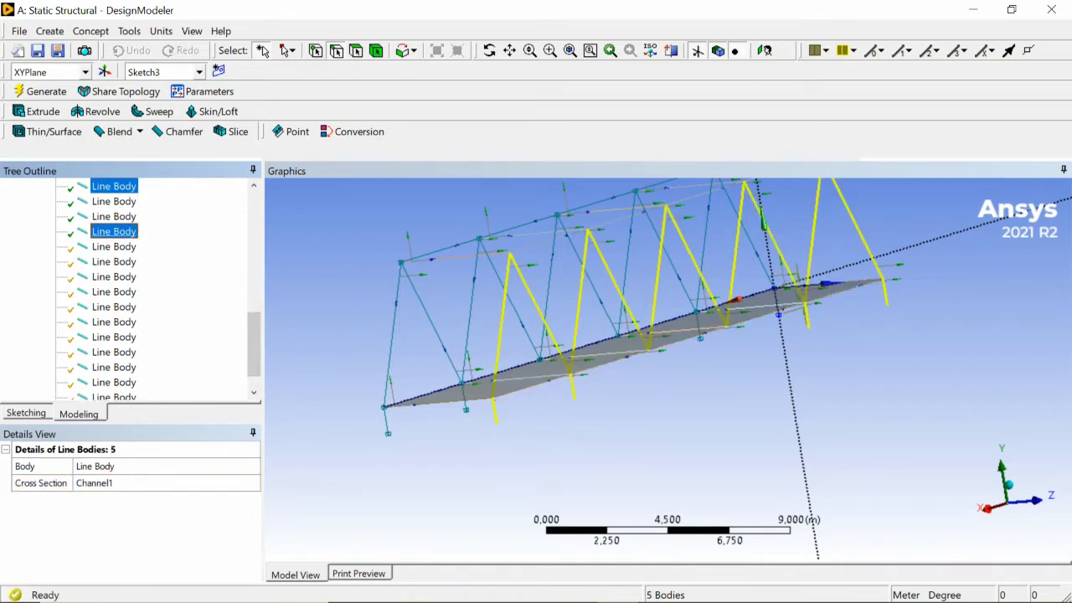
{"action": "left_click", "coordinate": [114, 231], "text": "ctrl"}
{"action": "left_click", "coordinate": [114, 246], "text": "ctrl"}
{"action": "left_click", "coordinate": [113, 246], "text": "ctrl"}
{"action": "left_click", "coordinate": [114, 277], "text": "ctrl"}
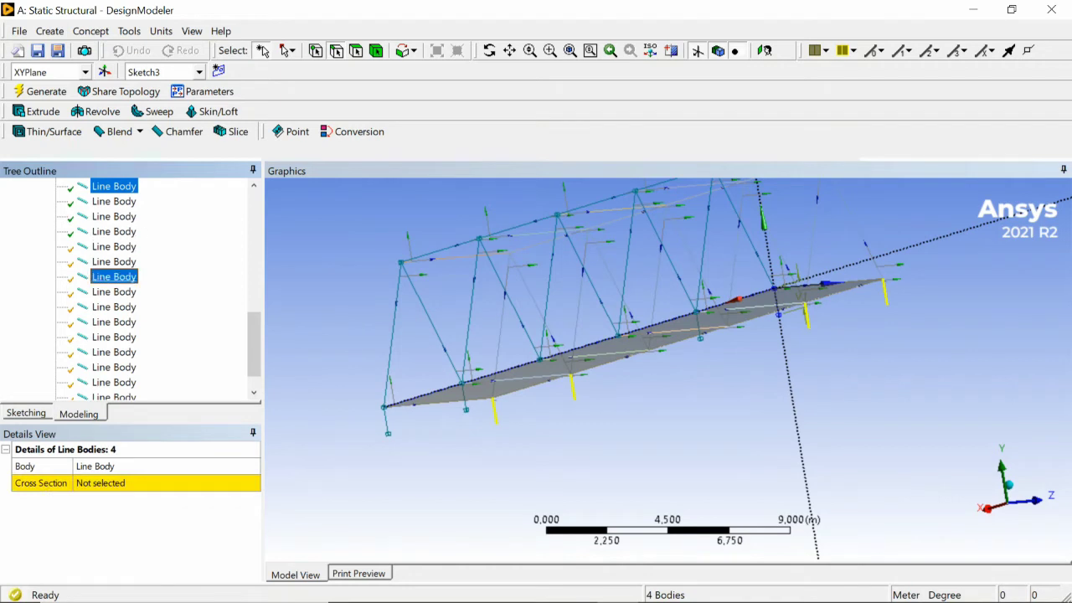
{"action": "left_click", "coordinate": [114, 276], "text": "ctrl"}
{"action": "left_click", "coordinate": [114, 306], "text": "ctrl"}
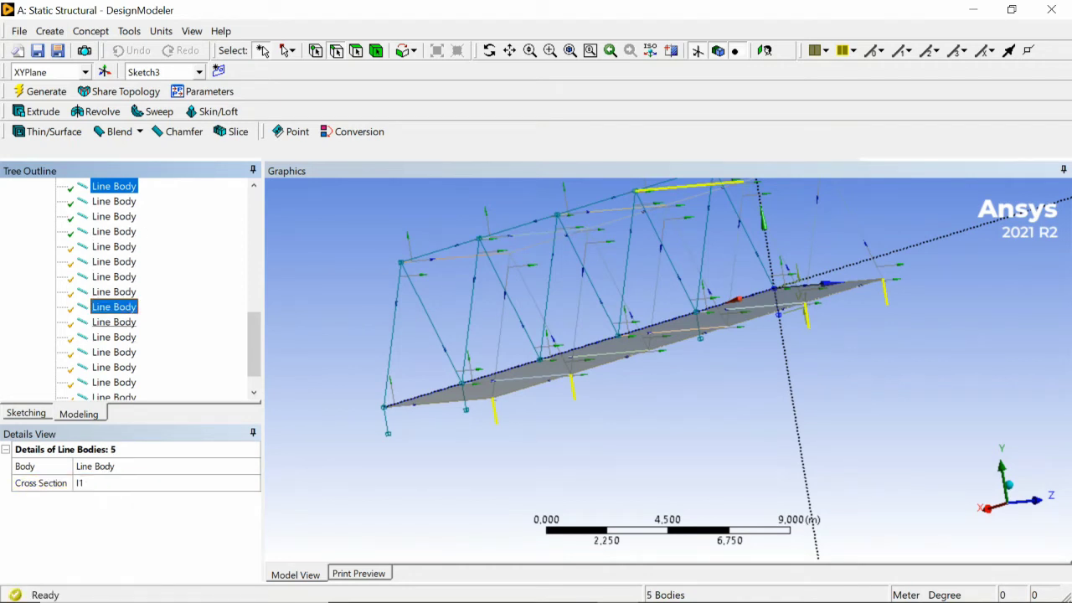
{"action": "left_click", "coordinate": [114, 306], "text": "ctrl"}
{"action": "left_click", "coordinate": [114, 337], "text": "ctrl"}
{"action": "left_click", "coordinate": [113, 337], "text": "ctrl"}
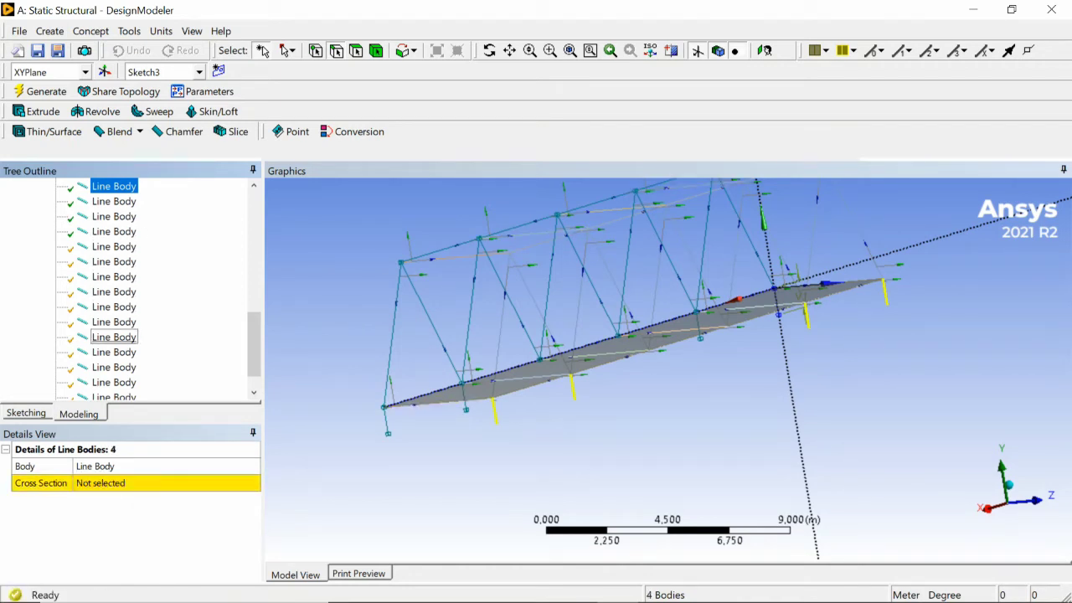
{"action": "left_click", "coordinate": [114, 351], "text": "ctrl"}
{"action": "left_click", "coordinate": [114, 352], "text": "ctrl"}
{"action": "left_click", "coordinate": [114, 367], "text": "ctrl"}
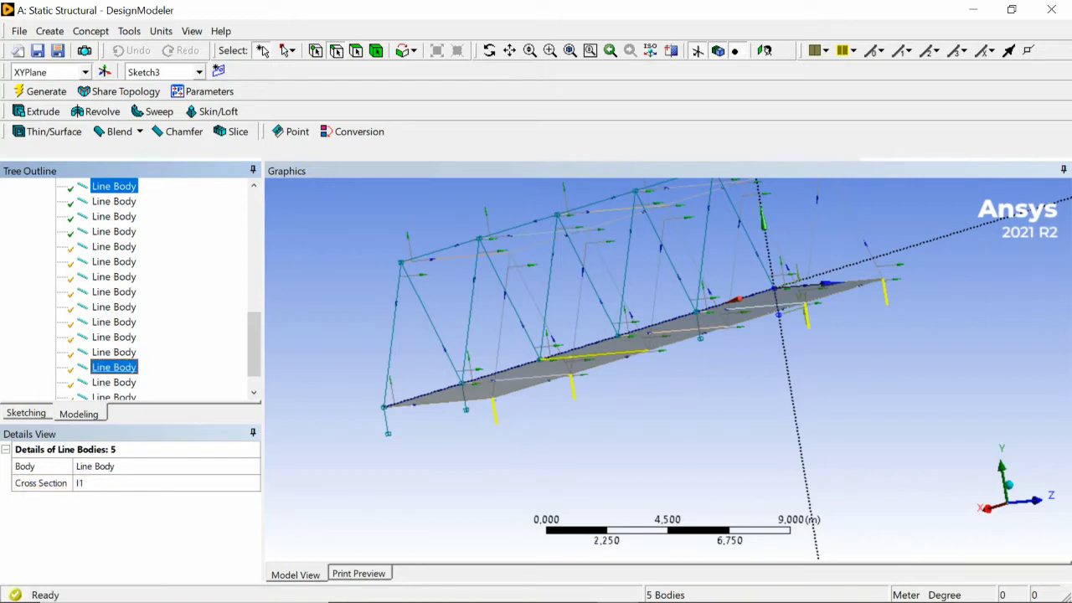
Step: Check the last cross-member line bodies and the deck surface body, and restore the selection to the four short legs
{"action": "left_click", "coordinate": [113, 396], "text": "ctrl"}
{"action": "left_click", "coordinate": [117, 396], "text": "ctrl"}
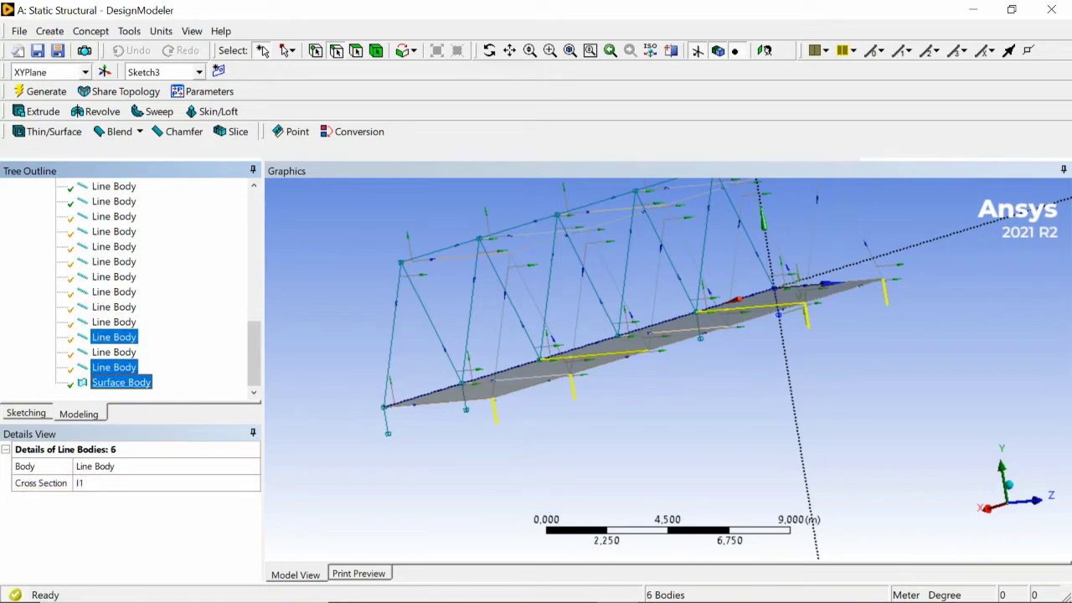
{"action": "left_click", "coordinate": [114, 336], "text": "ctrl"}
{"action": "left_click", "coordinate": [114, 366], "text": "ctrl"}
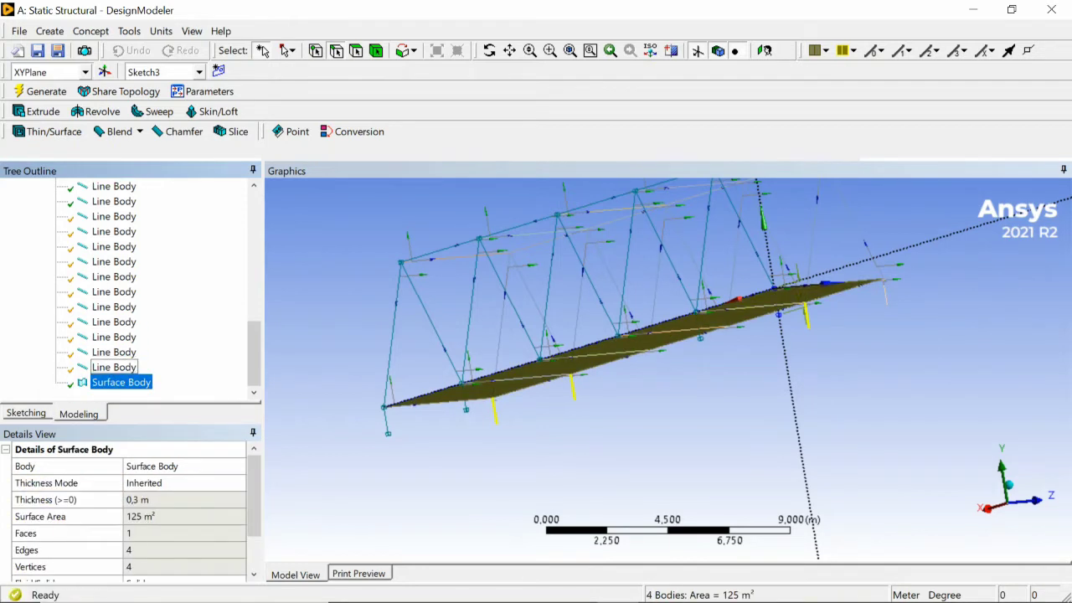
{"action": "left_click", "coordinate": [121, 382], "text": "ctrl"}
{"action": "left_click", "coordinate": [113, 352], "text": "ctrl"}
{"action": "left_click", "coordinate": [114, 351], "text": "ctrl"}
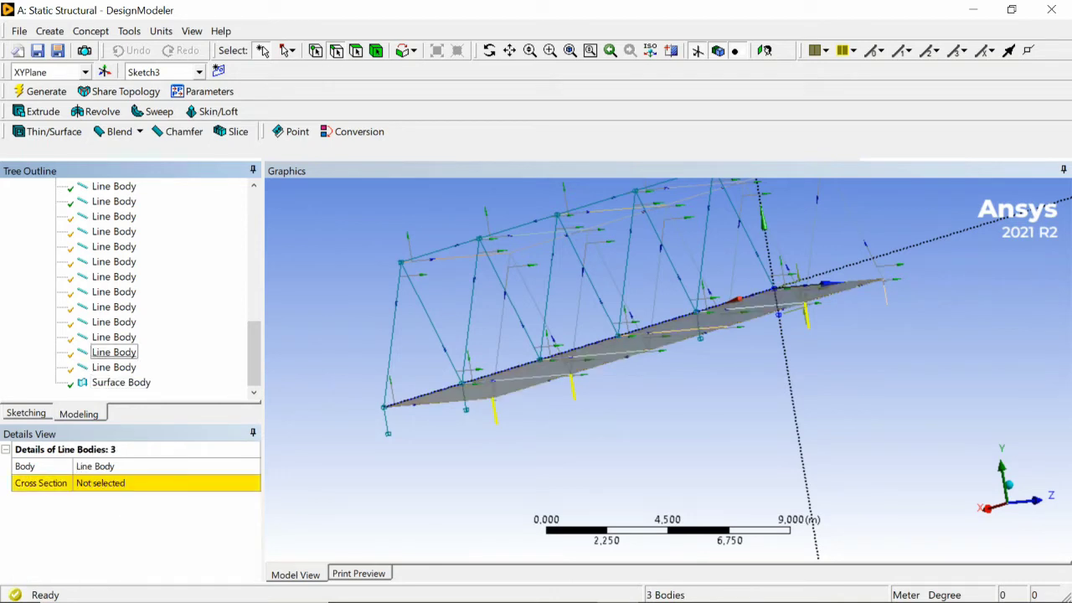
{"action": "left_click_drag", "start_coordinate": [253, 353], "coordinate": [254, 312]}
{"action": "left_click", "coordinate": [114, 246], "text": "ctrl"}
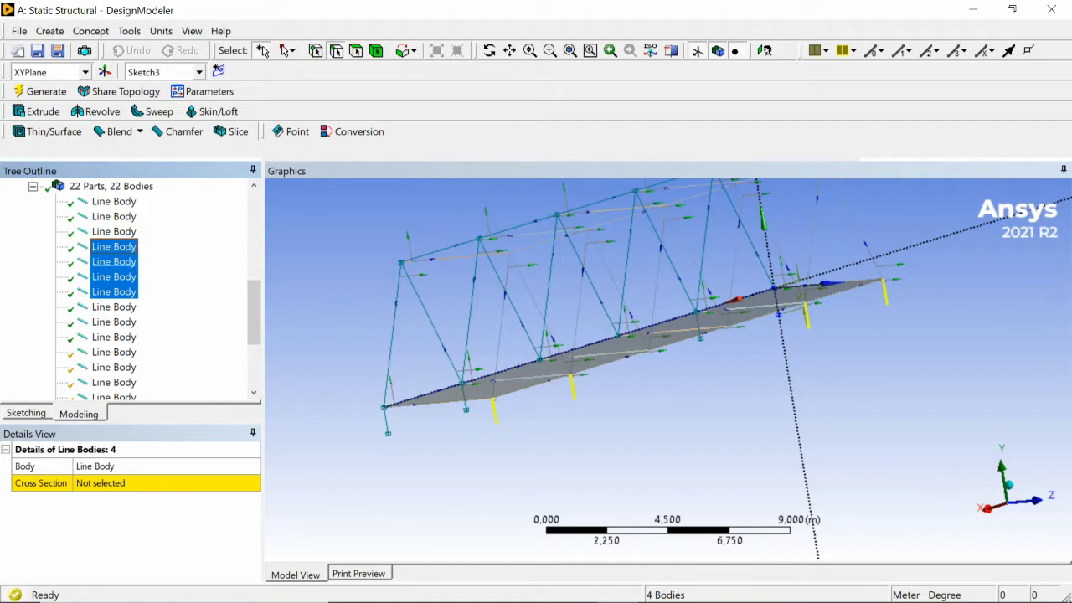
Step: Recheck the opposite diagonal and the cross-member line bodies one by one for any remaining short leg to add to the four selected
{"action": "left_click", "coordinate": [114, 336], "text": "ctrl"}
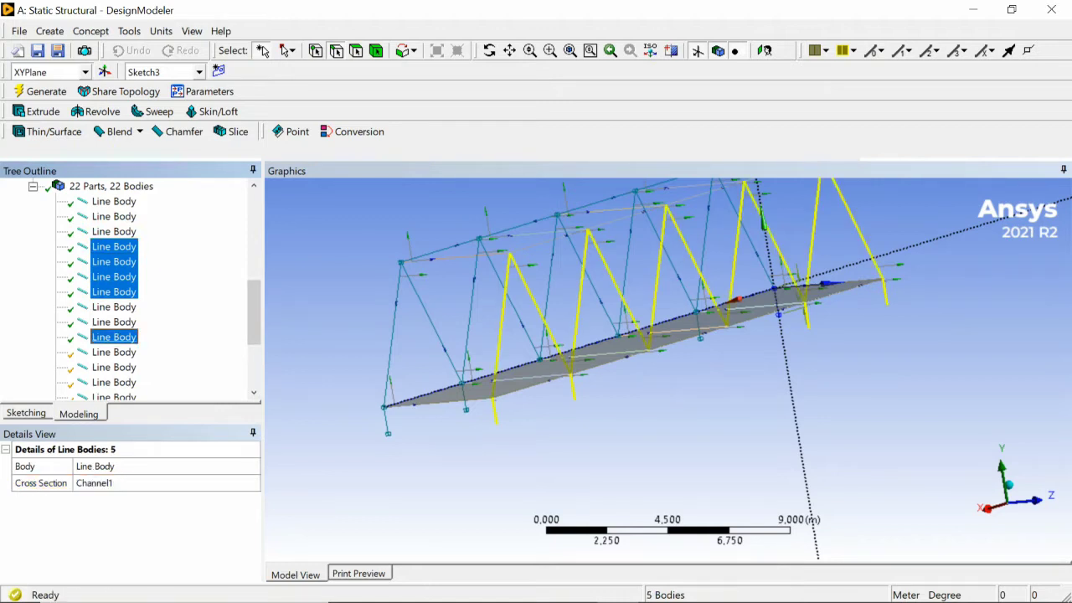
{"action": "left_click", "coordinate": [114, 337], "text": "ctrl"}
{"action": "left_click", "coordinate": [114, 351], "text": "ctrl"}
{"action": "left_click", "coordinate": [114, 352], "text": "ctrl"}
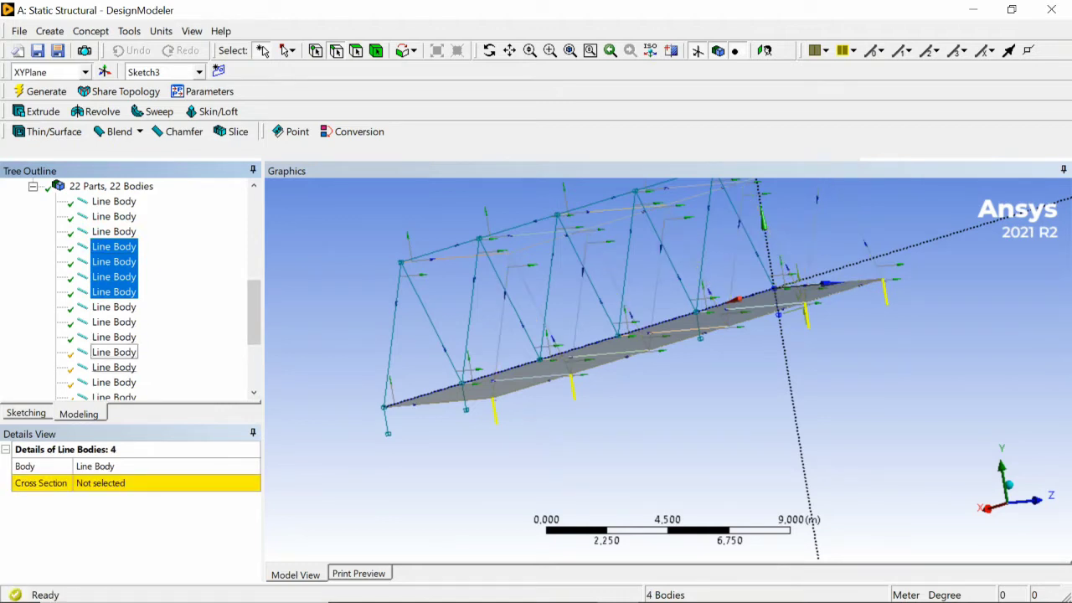
{"action": "left_click", "coordinate": [114, 367], "text": "ctrl"}
{"action": "left_click", "coordinate": [113, 367], "text": "ctrl"}
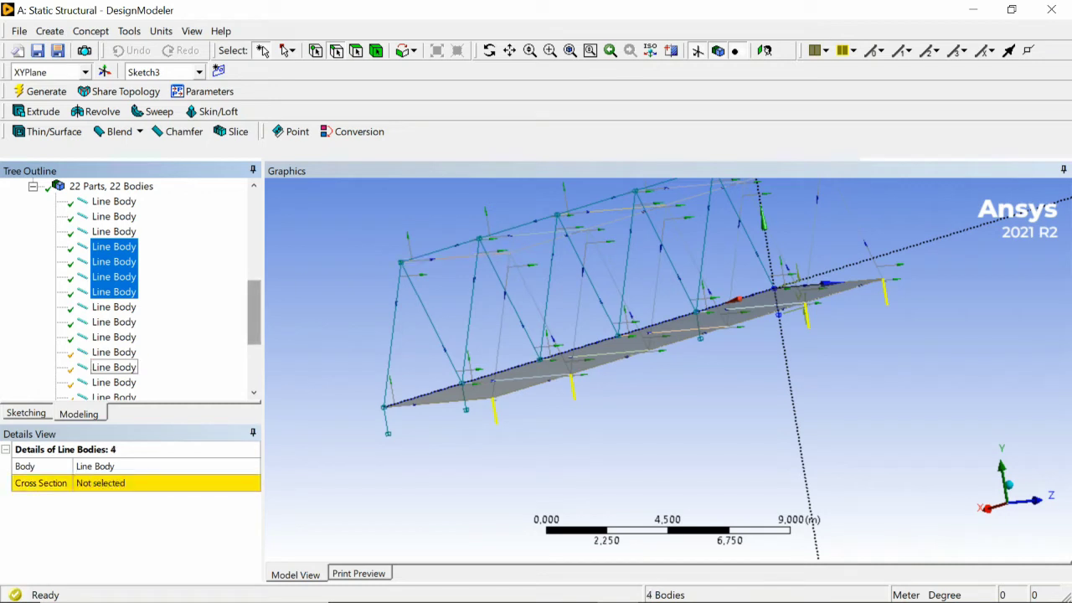
{"action": "scroll", "coordinate": [114, 352], "scroll_direction": "down", "scroll_amount": 1}
{"action": "left_click", "coordinate": [113, 336], "text": "ctrl"}
{"action": "left_click", "coordinate": [114, 336], "text": "ctrl"}
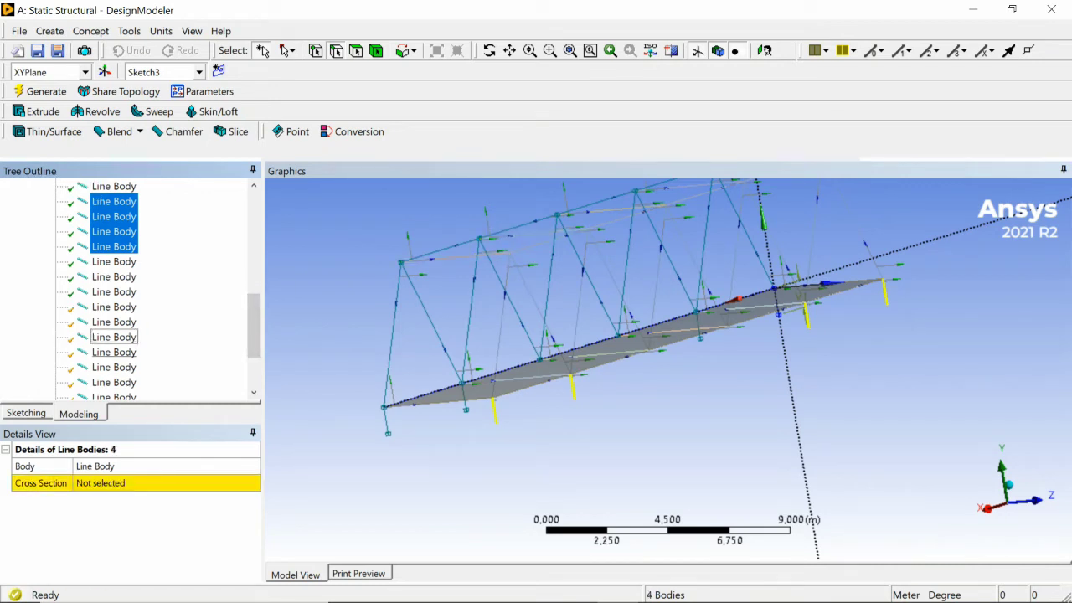
{"action": "left_click", "coordinate": [114, 366], "text": "ctrl"}
{"action": "left_click", "coordinate": [114, 367], "text": "ctrl"}
{"action": "left_click", "coordinate": [113, 381], "text": "ctrl"}
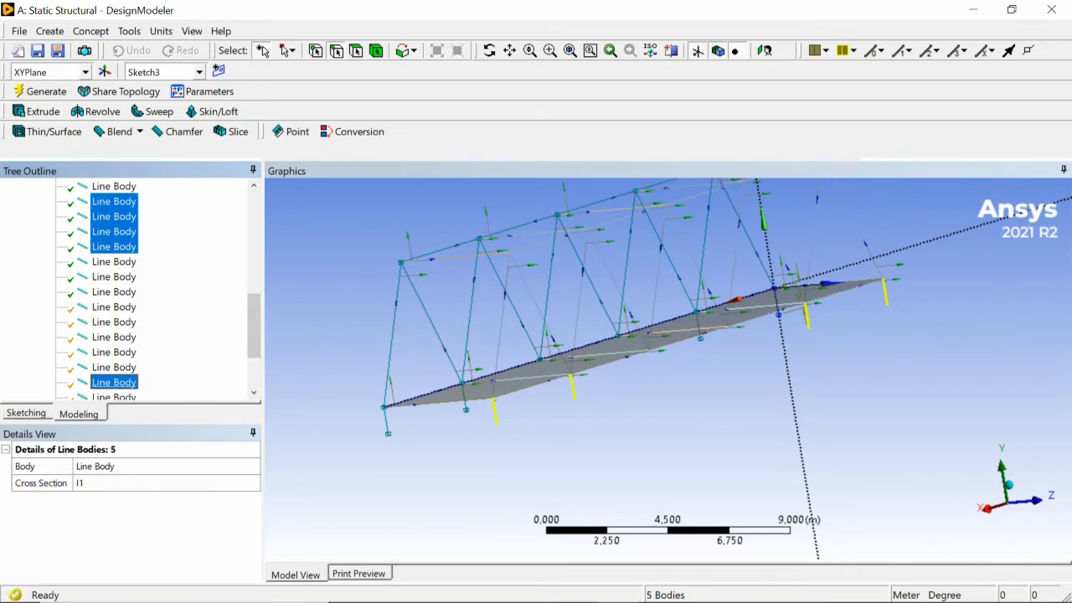
{"action": "left_click", "coordinate": [114, 381], "text": "ctrl"}
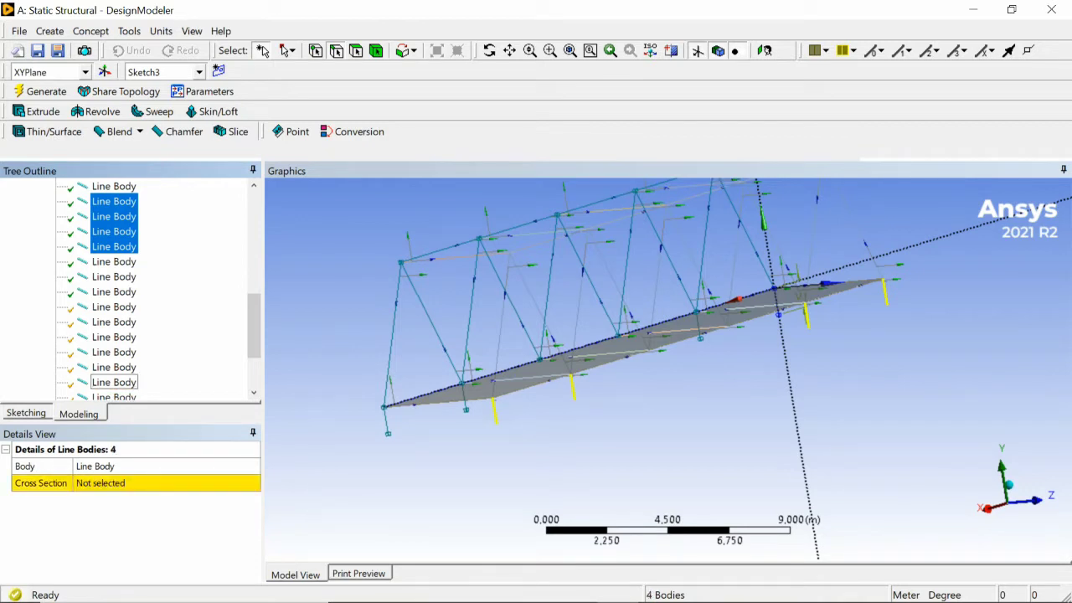
{"action": "scroll", "coordinate": [114, 352], "scroll_direction": "down", "scroll_amount": 1}
{"action": "left_click", "coordinate": [114, 367], "text": "ctrl"}
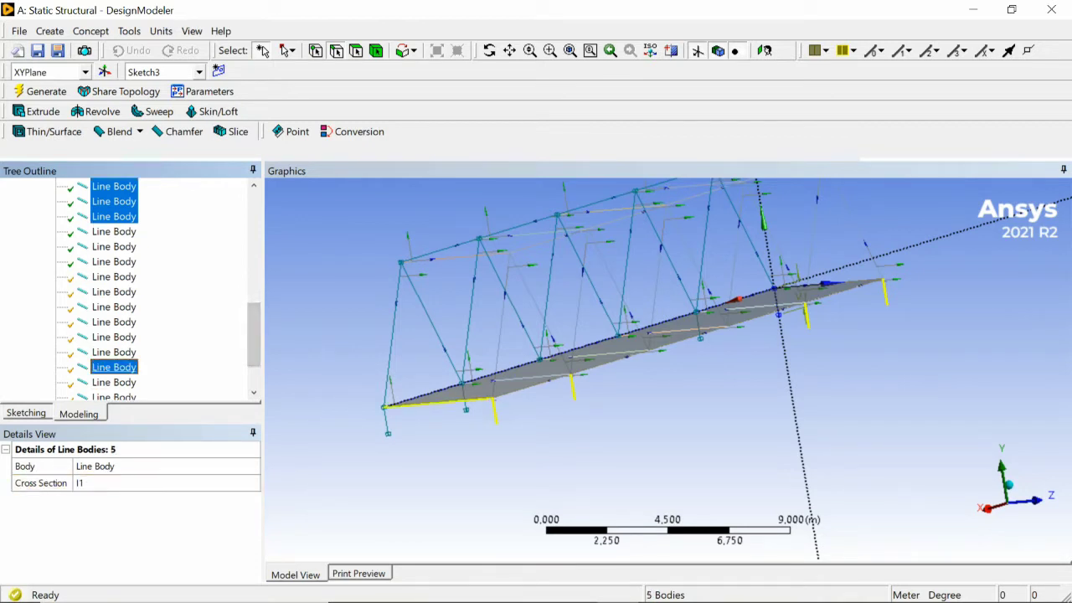
{"action": "left_click", "coordinate": [114, 367], "text": "ctrl"}
{"action": "left_click", "coordinate": [114, 352], "text": "ctrl"}
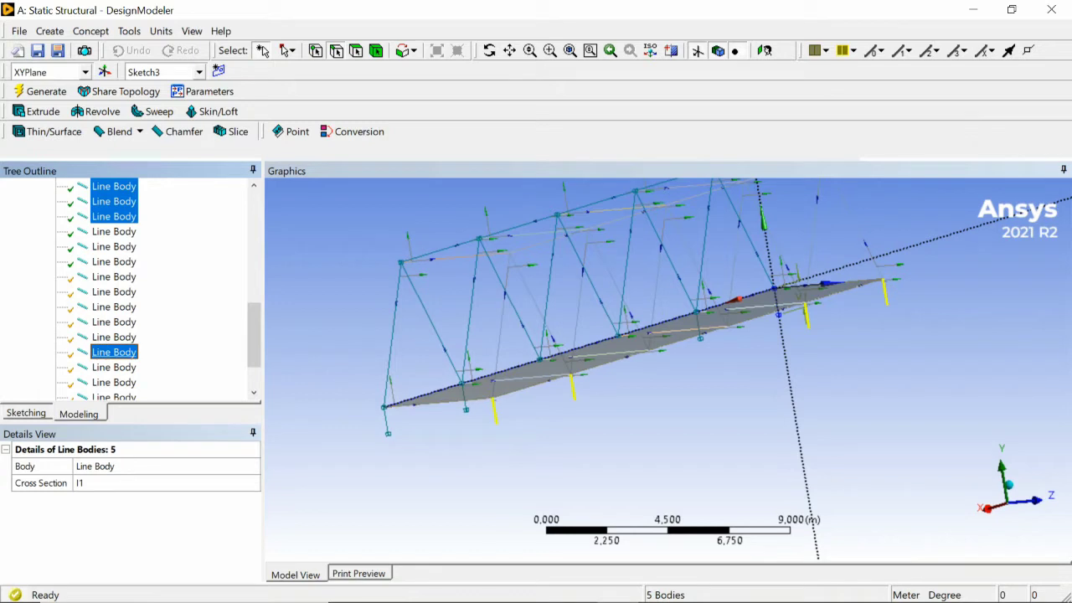
Step: Check which members the line bodies near the end of the body list represent, keeping the four support legs selected
{"action": "left_click", "coordinate": [114, 352], "text": "ctrl"}
{"action": "left_click", "coordinate": [114, 352], "text": "ctrl"}
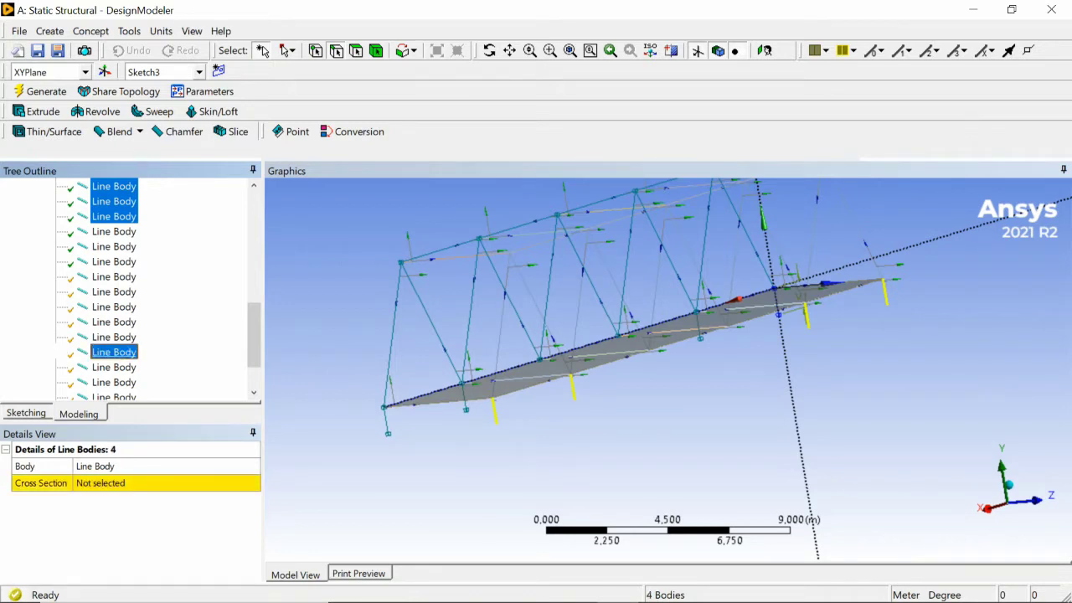
{"action": "left_click", "coordinate": [114, 351], "text": "ctrl"}
{"action": "left_click", "coordinate": [114, 381], "text": "ctrl"}
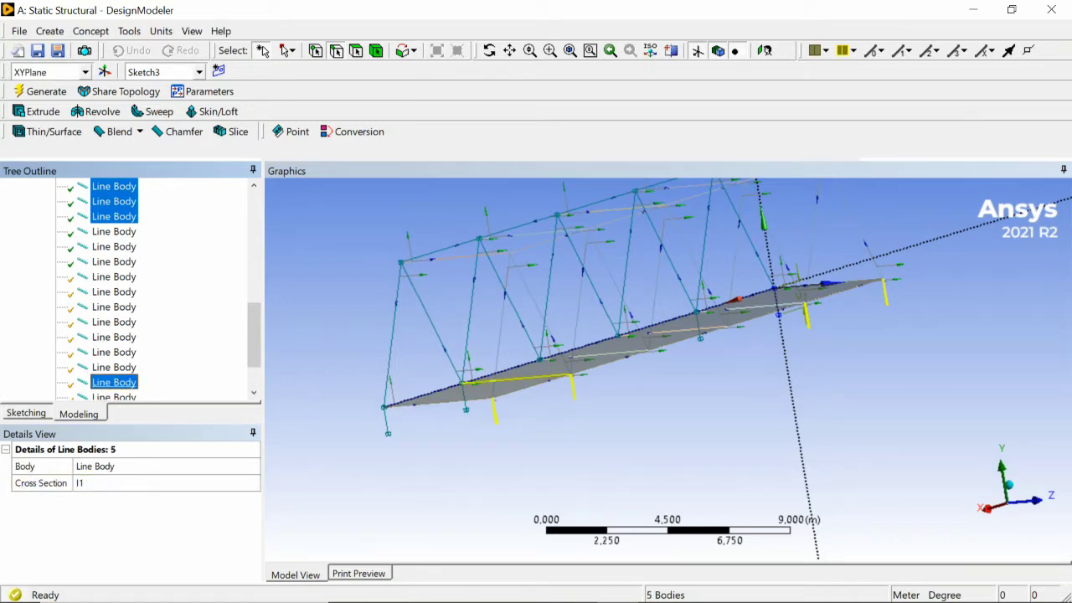
{"action": "left_click", "coordinate": [114, 382], "text": "ctrl"}
{"action": "left_click_drag", "start_coordinate": [253, 341], "coordinate": [253, 362]}
{"action": "left_click", "coordinate": [114, 337], "text": "ctrl"}
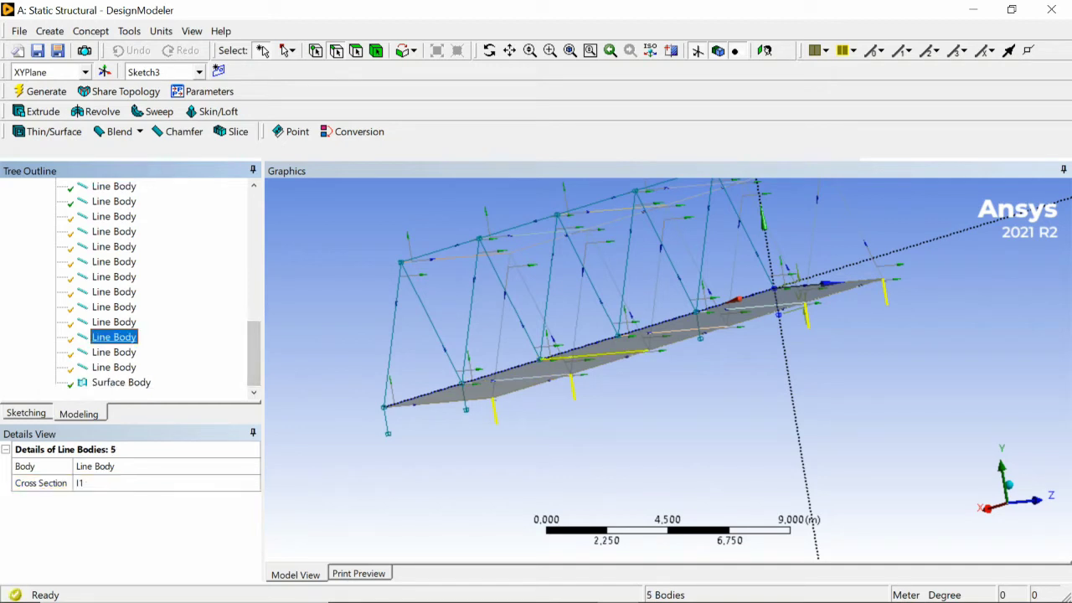
{"action": "left_click", "coordinate": [113, 352], "text": "ctrl"}
{"action": "left_click", "coordinate": [114, 367], "text": "ctrl"}
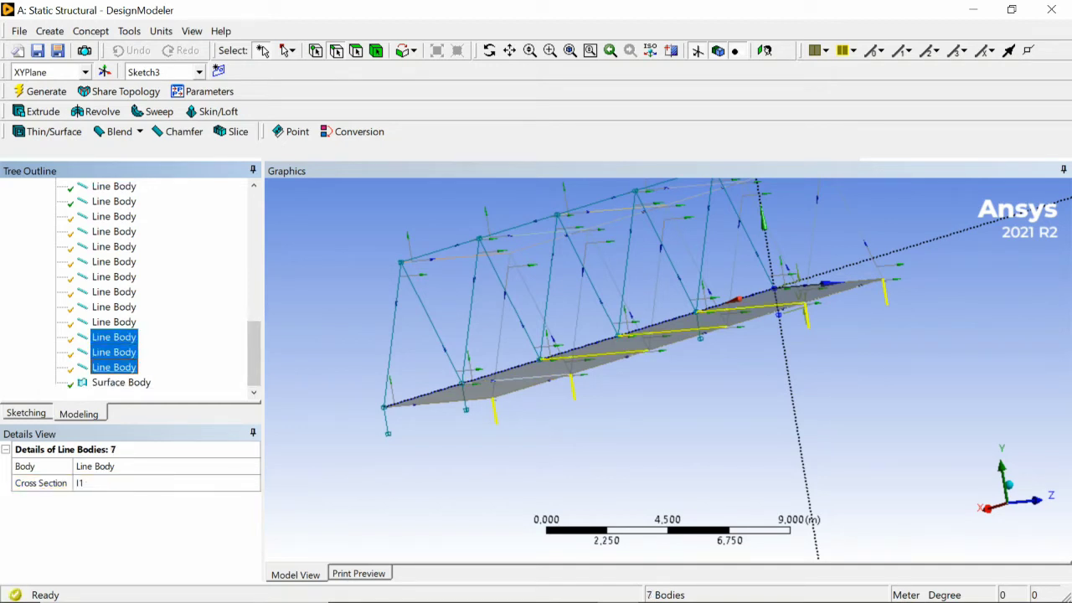
{"action": "left_click", "coordinate": [114, 367], "text": "ctrl"}
{"action": "left_click", "coordinate": [113, 352], "text": "ctrl"}
{"action": "left_click", "coordinate": [114, 337], "text": "ctrl"}
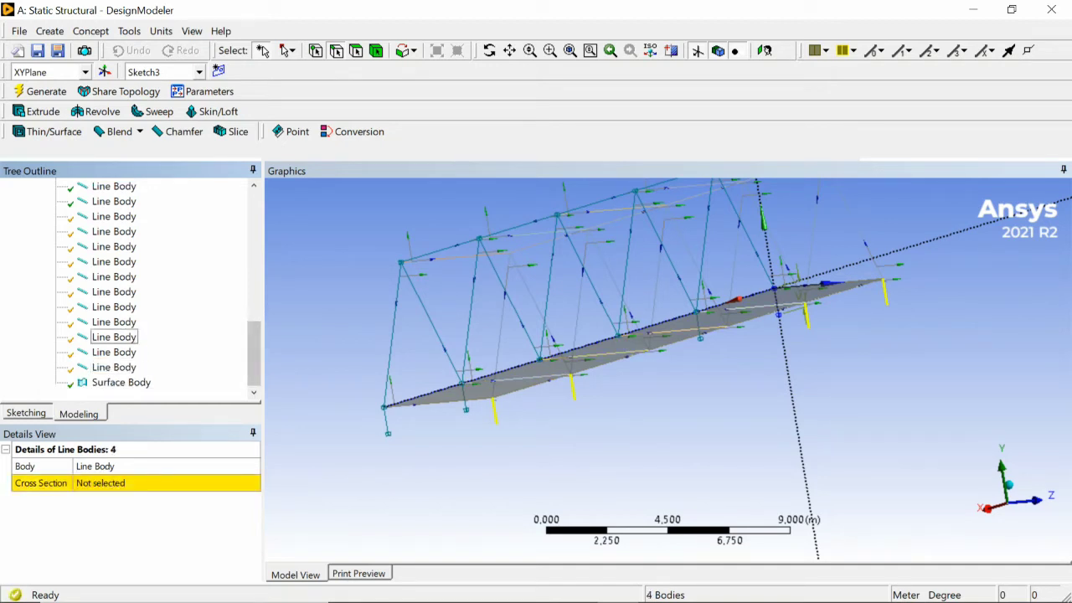
Step: Check which members the line bodies listed directly after the four selected support legs represent
{"action": "scroll", "coordinate": [254, 352], "scroll_direction": "up", "scroll_amount": 4}
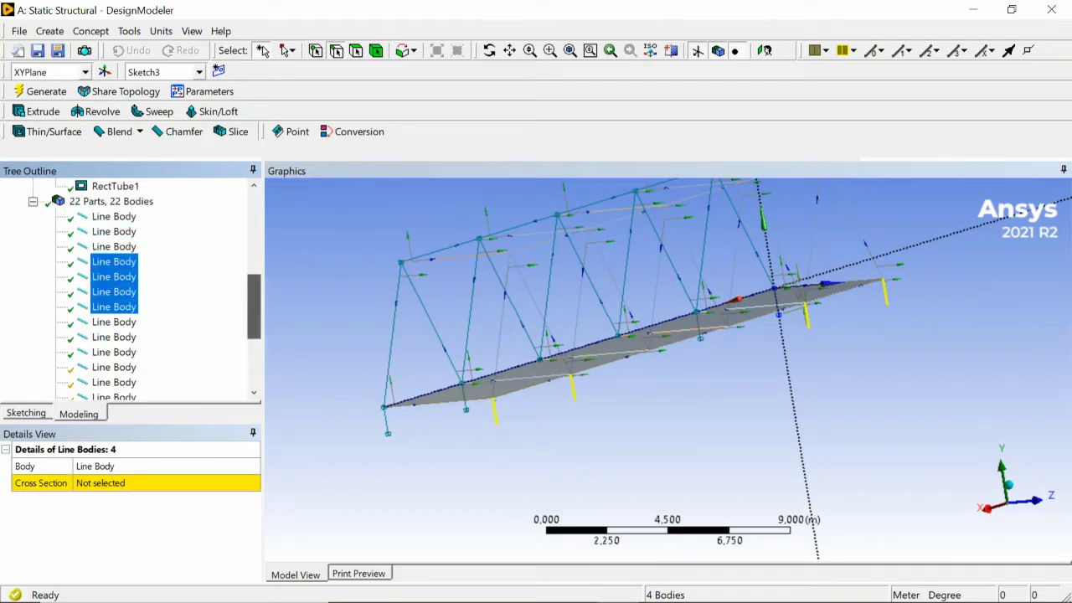
{"action": "left_click", "coordinate": [114, 323], "text": "ctrl"}
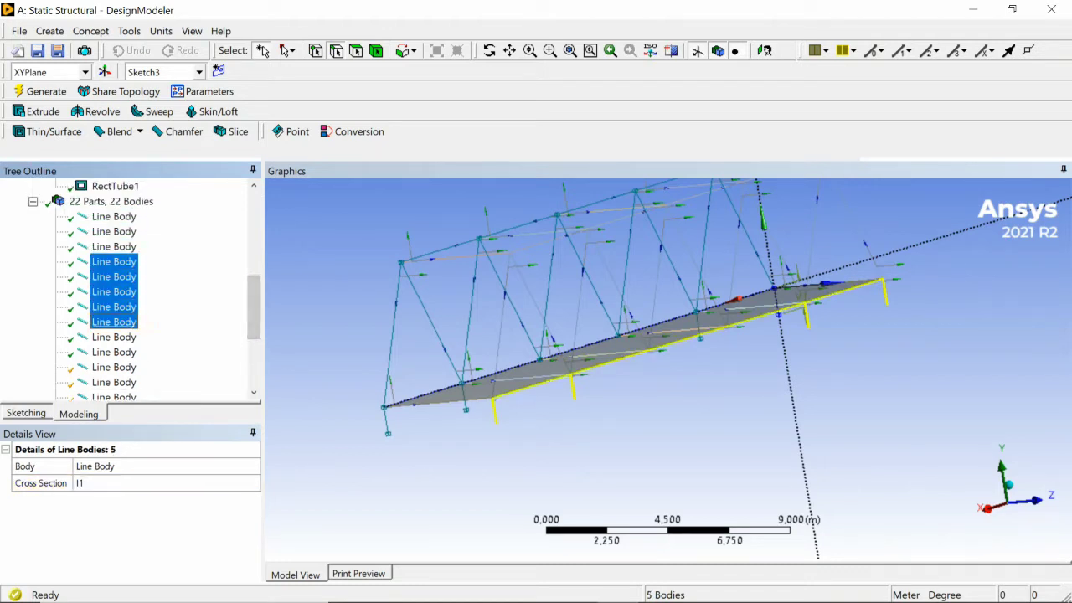
{"action": "left_click", "coordinate": [114, 322], "text": "ctrl"}
{"action": "left_click", "coordinate": [114, 337], "text": "ctrl"}
{"action": "left_click", "coordinate": [114, 337], "text": "ctrl"}
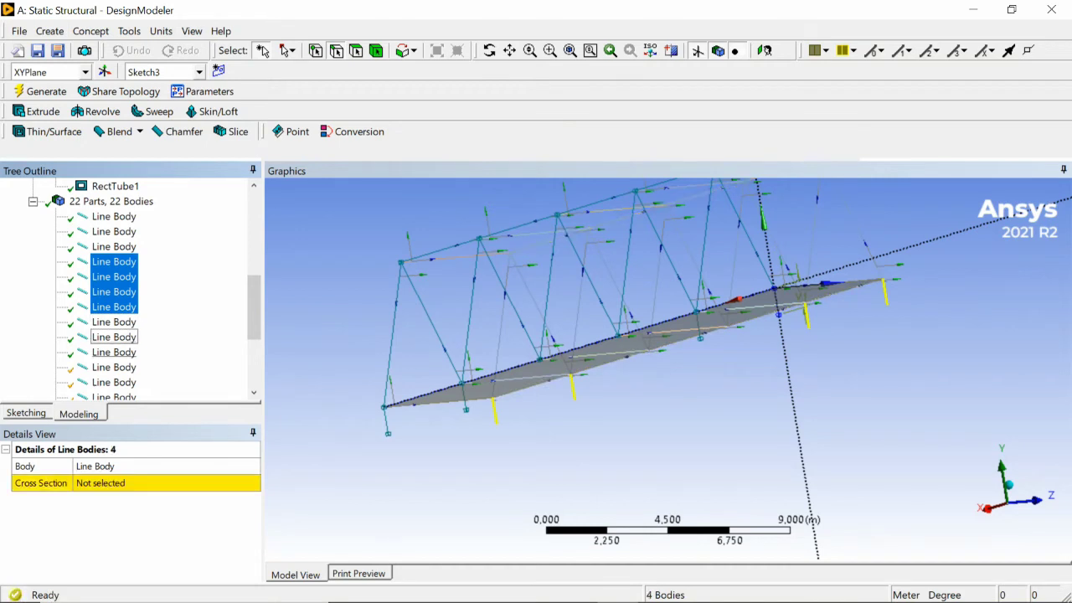
{"action": "left_click", "coordinate": [114, 353], "text": "ctrl"}
{"action": "left_click", "coordinate": [114, 353], "text": "ctrl"}
{"action": "left_click", "coordinate": [114, 368], "text": "ctrl"}
{"action": "left_click", "coordinate": [114, 367], "text": "ctrl"}
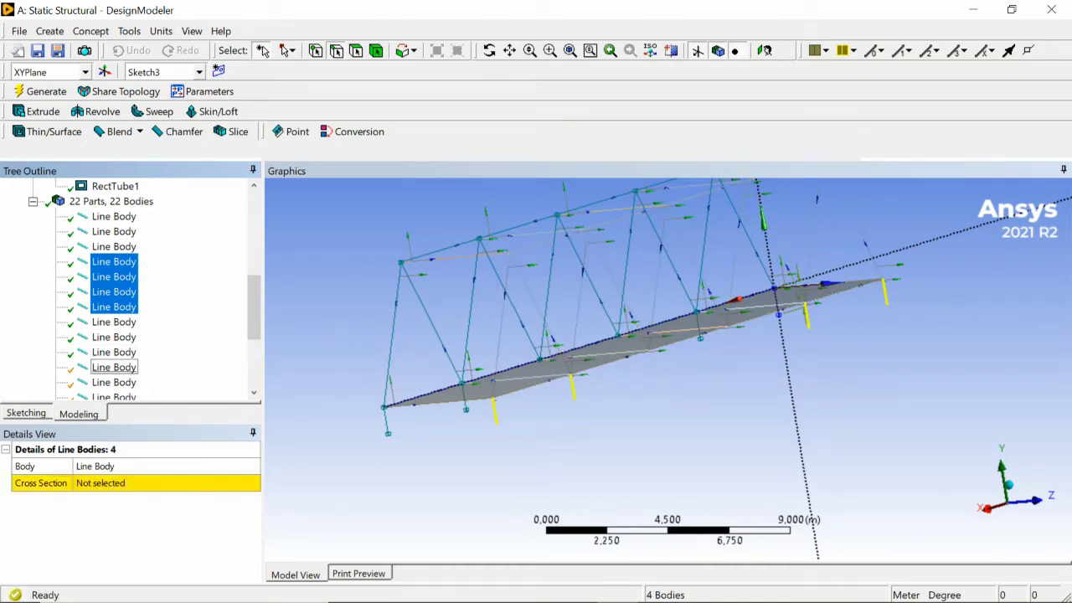
{"action": "left_click", "coordinate": [114, 383], "text": "ctrl"}
{"action": "left_click", "coordinate": [113, 383], "text": "ctrl"}
Step: Identify the truss's upper cross members by checking line bodies midway down the body list one at a time
{"action": "left_click", "coordinate": [254, 393]}
{"action": "left_click", "coordinate": [254, 393]}
{"action": "left_click", "coordinate": [254, 393]}
{"action": "left_click", "coordinate": [254, 393]}
{"action": "left_click", "coordinate": [253, 392]}
{"action": "left_click", "coordinate": [114, 322], "text": "ctrl"}
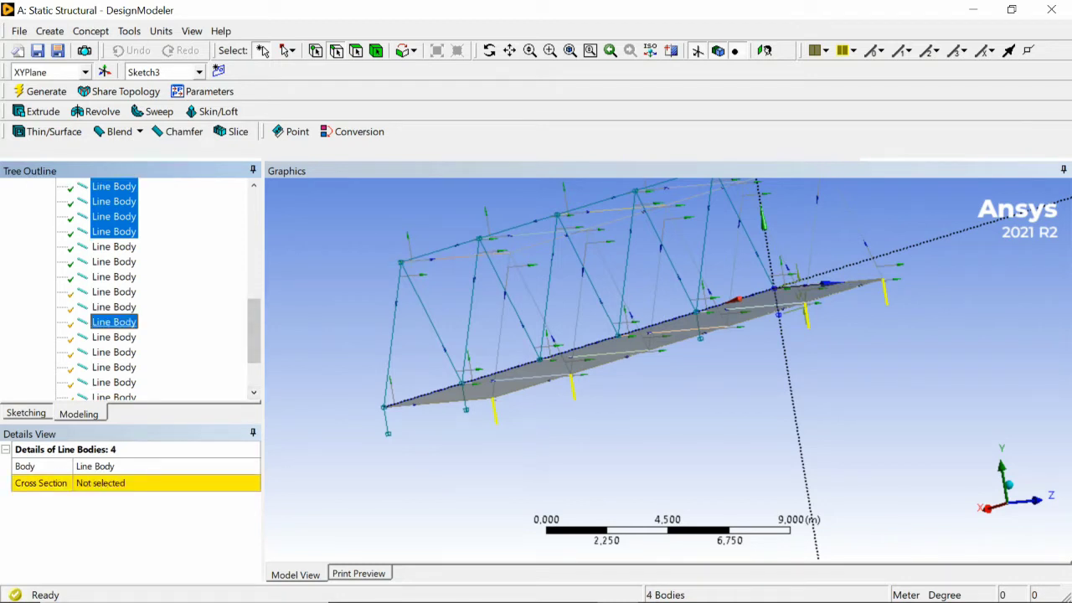
{"action": "left_click", "coordinate": [114, 322], "text": "ctrl"}
{"action": "left_click", "coordinate": [114, 337], "text": "ctrl"}
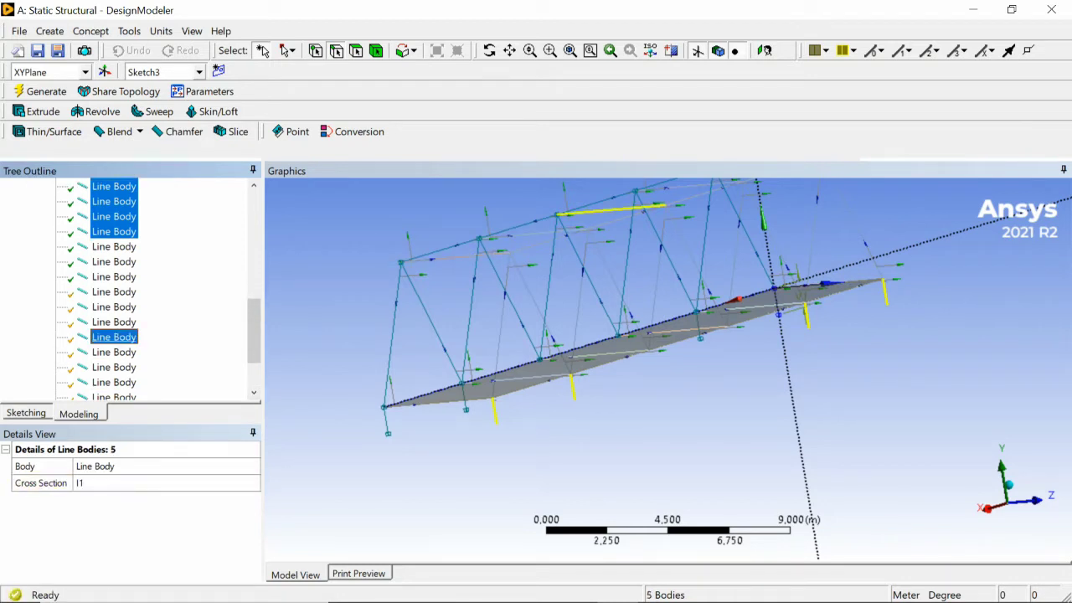
{"action": "left_click", "coordinate": [113, 338], "text": "ctrl"}
{"action": "left_click", "coordinate": [114, 352], "text": "ctrl"}
{"action": "left_click", "coordinate": [114, 353], "text": "ctrl"}
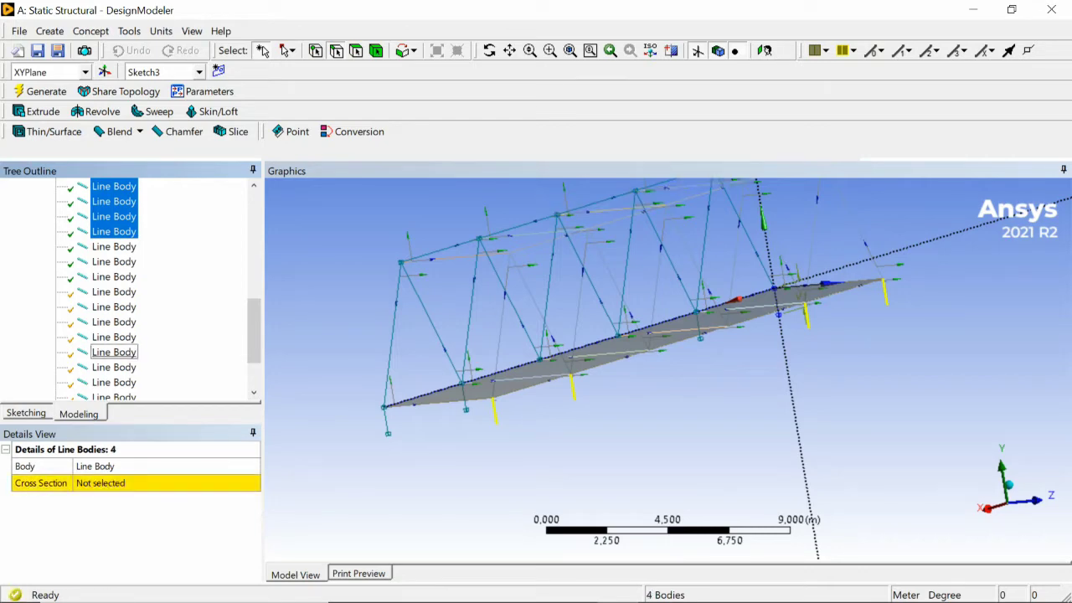
{"action": "left_click", "coordinate": [114, 367], "text": "ctrl"}
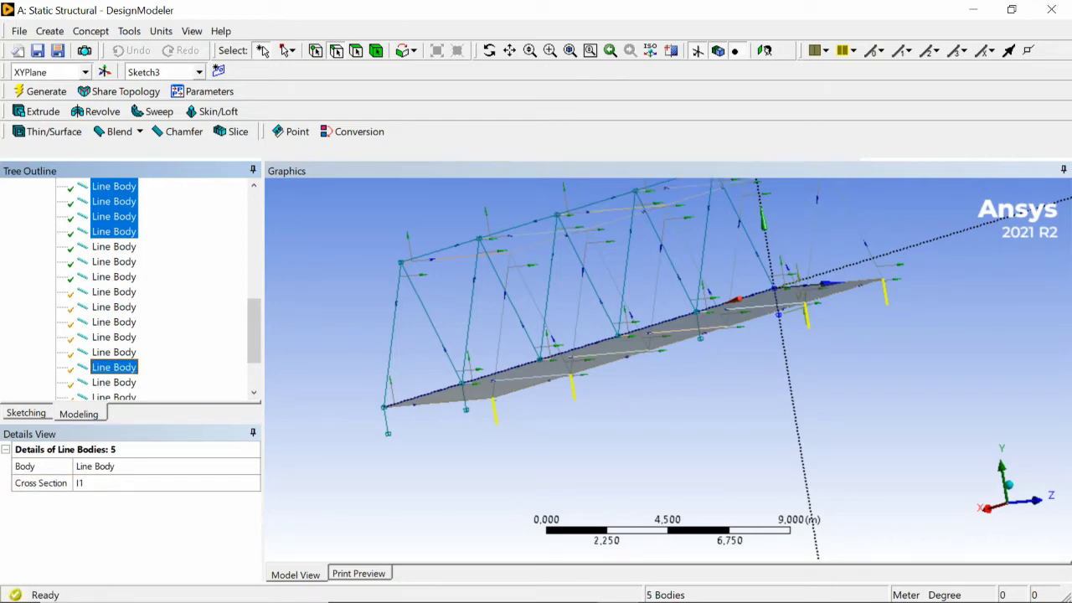
Step: Identify the remaining deck crossbeams by checking the last line bodies before the surface body one at a time
{"action": "middle_click_drag", "start_coordinate": [553, 335], "coordinate": [672, 383]}
{"action": "left_click", "coordinate": [114, 369], "text": "ctrl"}
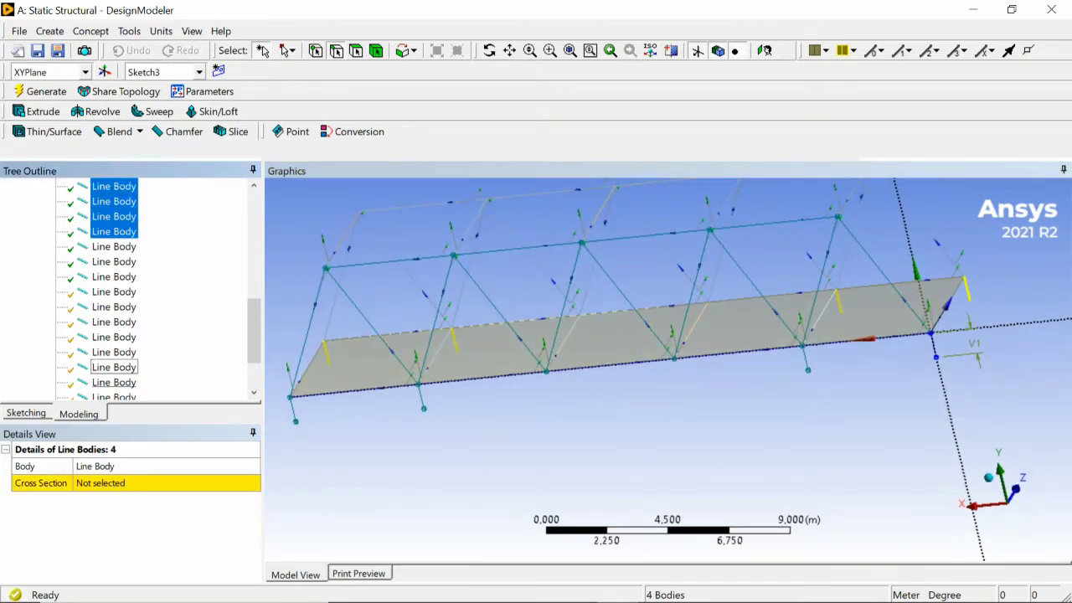
{"action": "left_click", "coordinate": [114, 383], "text": "ctrl"}
{"action": "left_click", "coordinate": [114, 382], "text": "ctrl"}
{"action": "left_click", "coordinate": [114, 397], "text": "ctrl"}
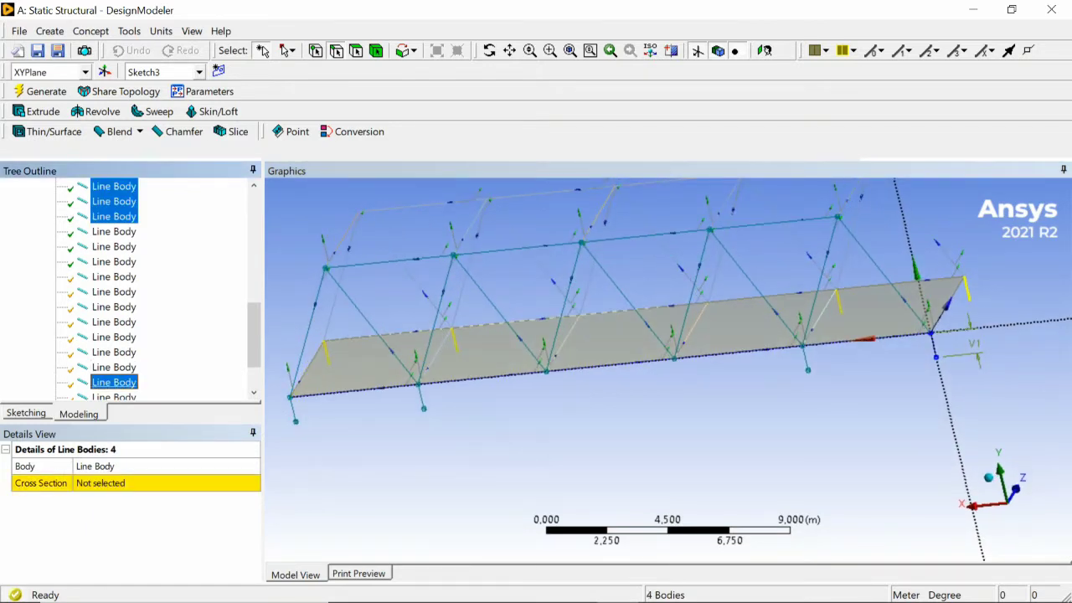
{"action": "left_click", "coordinate": [114, 397], "text": "ctrl"}
{"action": "left_click", "coordinate": [114, 382], "text": "ctrl"}
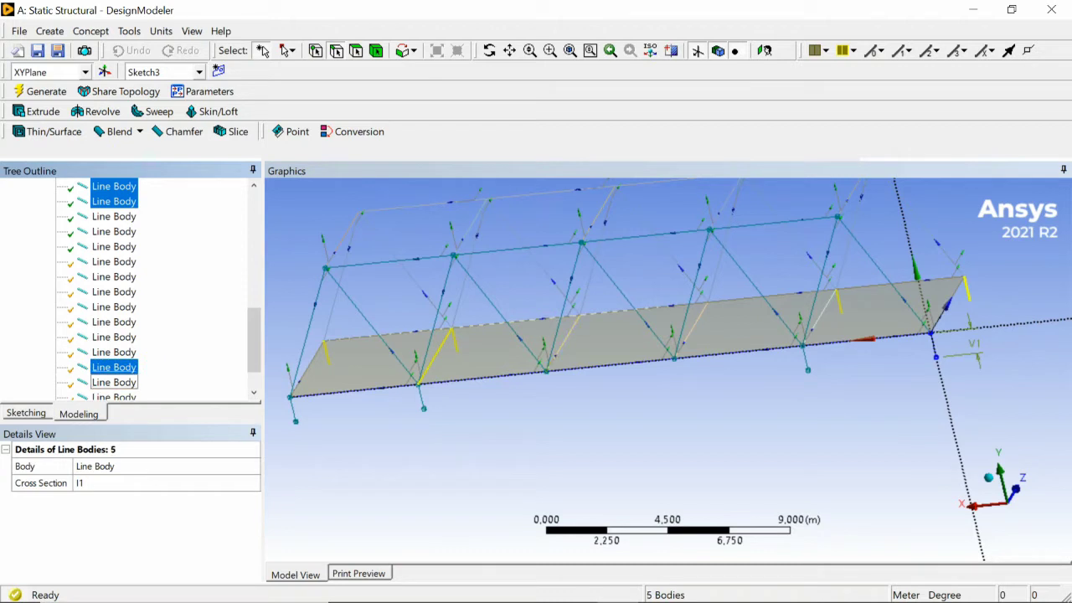
{"action": "left_click", "coordinate": [113, 367], "text": "ctrl"}
{"action": "left_click_drag", "start_coordinate": [253, 343], "coordinate": [254, 359]}
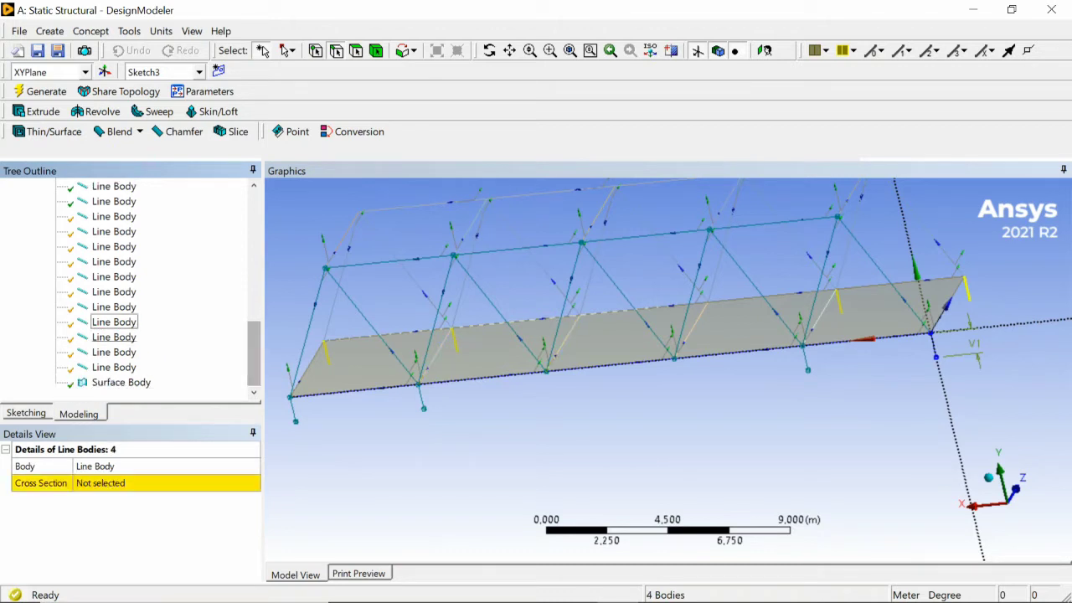
{"action": "left_click", "coordinate": [114, 337], "text": "ctrl"}
{"action": "left_click", "coordinate": [114, 338], "text": "ctrl"}
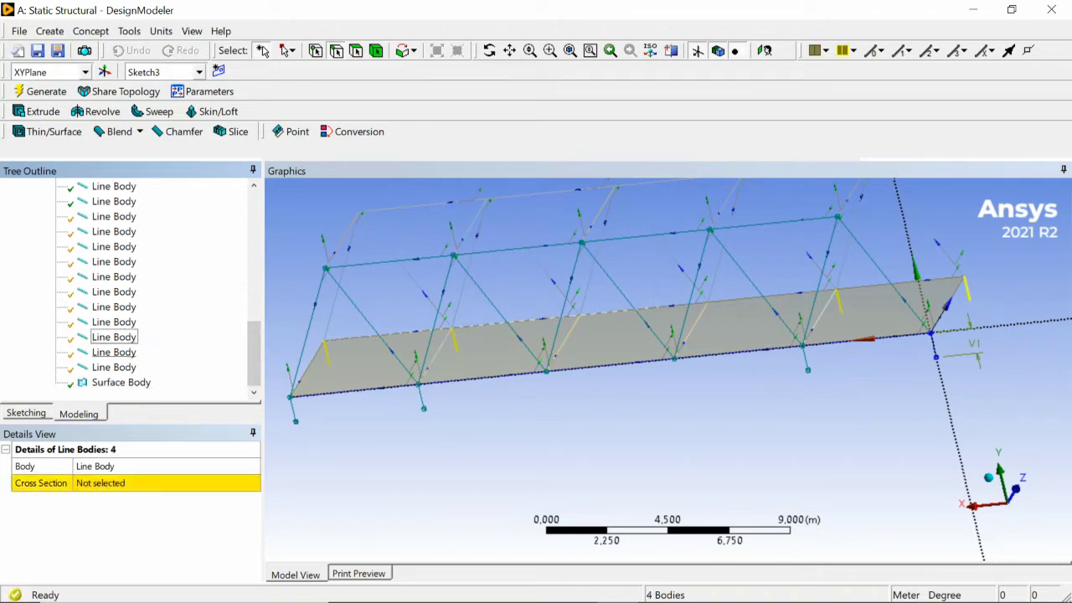
{"action": "left_click", "coordinate": [114, 352], "text": "ctrl"}
{"action": "left_click", "coordinate": [114, 352], "text": "ctrl"}
{"action": "left_click", "coordinate": [114, 366], "text": "ctrl"}
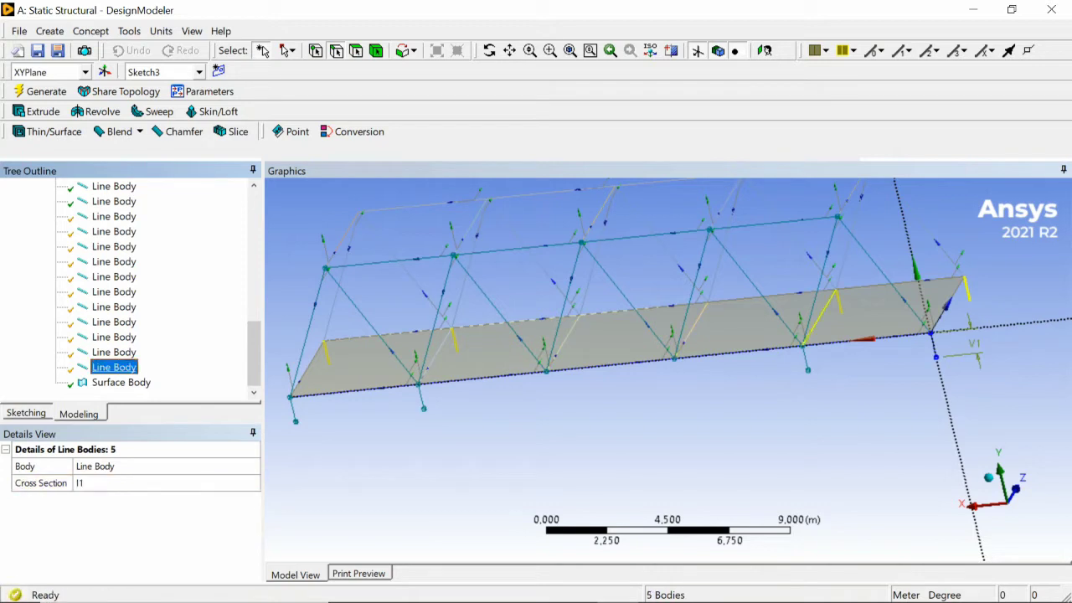
{"action": "left_click", "coordinate": [114, 367], "text": "ctrl"}
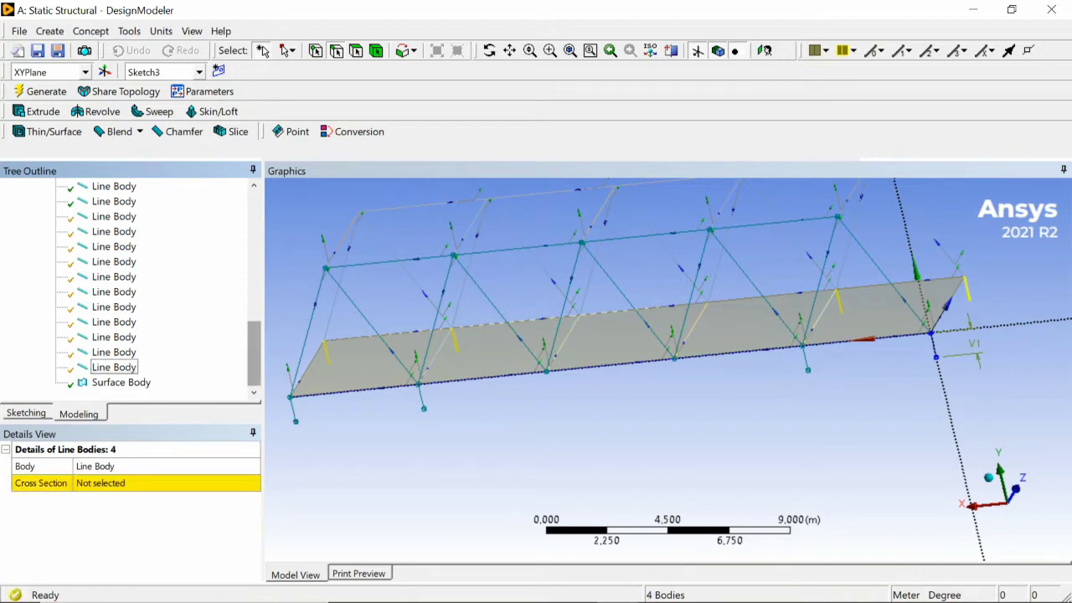
Step: Inspect the four selected support legs beneath the deck and clear the body selection
{"action": "scroll", "coordinate": [126, 285], "scroll_direction": "up", "scroll_amount": 4}
{"action": "scroll", "coordinate": [126, 285], "scroll_direction": "up", "scroll_amount": 4}
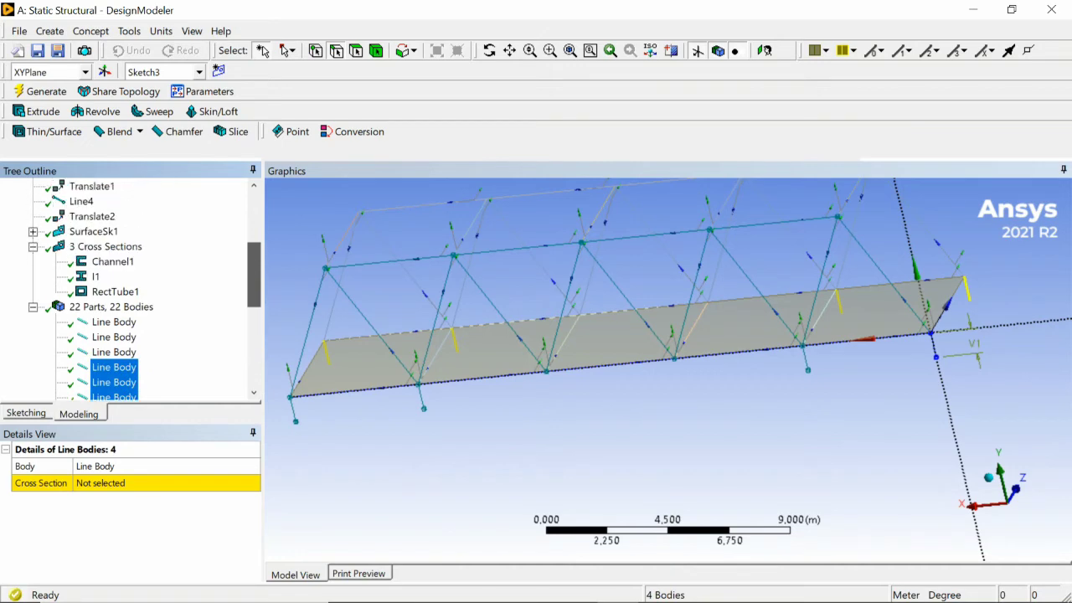
{"action": "middle_click_drag", "start_coordinate": [578, 394], "coordinate": [495, 400]}
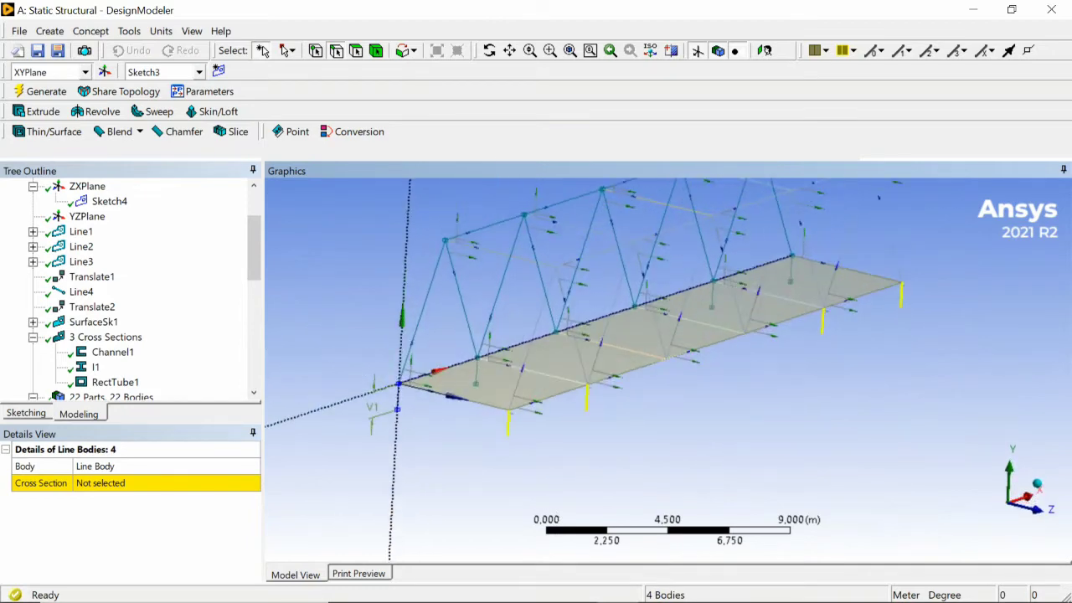
{"action": "left_click", "coordinate": [519, 452]}
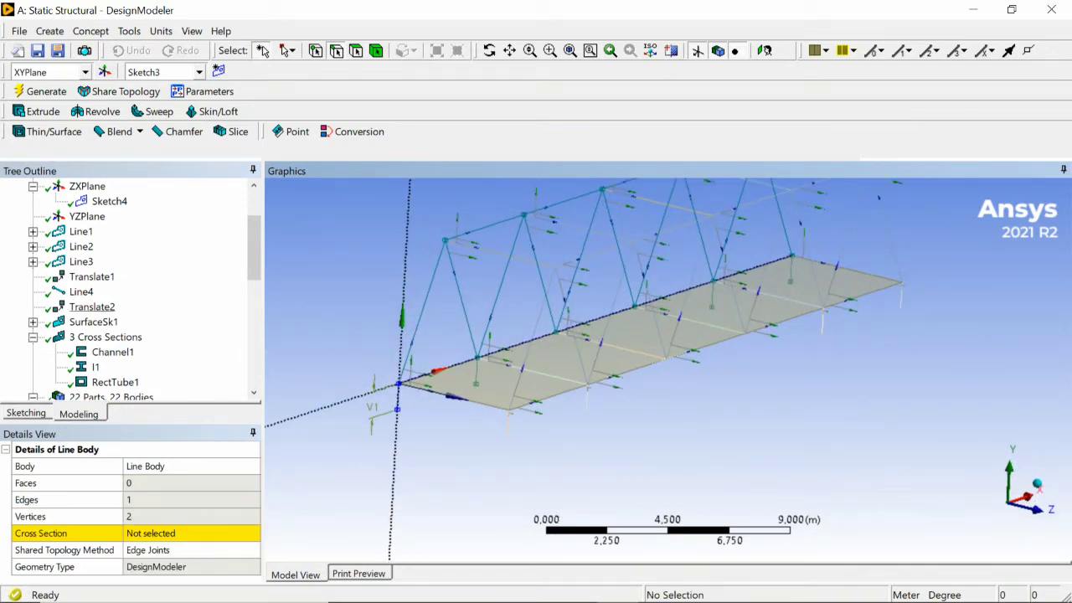
{"action": "middle_click_drag", "start_coordinate": [520, 452], "coordinate": [578, 402]}
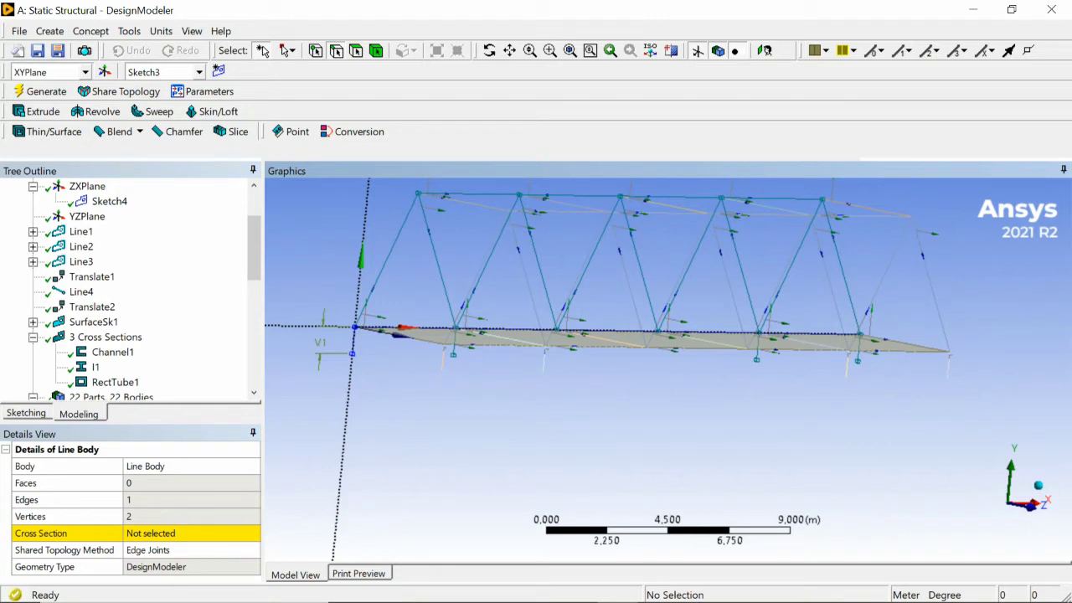
Step: Assign the RectTube1 cross section to the four vertical support-leg line bodies beneath the deck
{"action": "scroll", "coordinate": [113, 368], "scroll_direction": "down", "scroll_amount": 8}
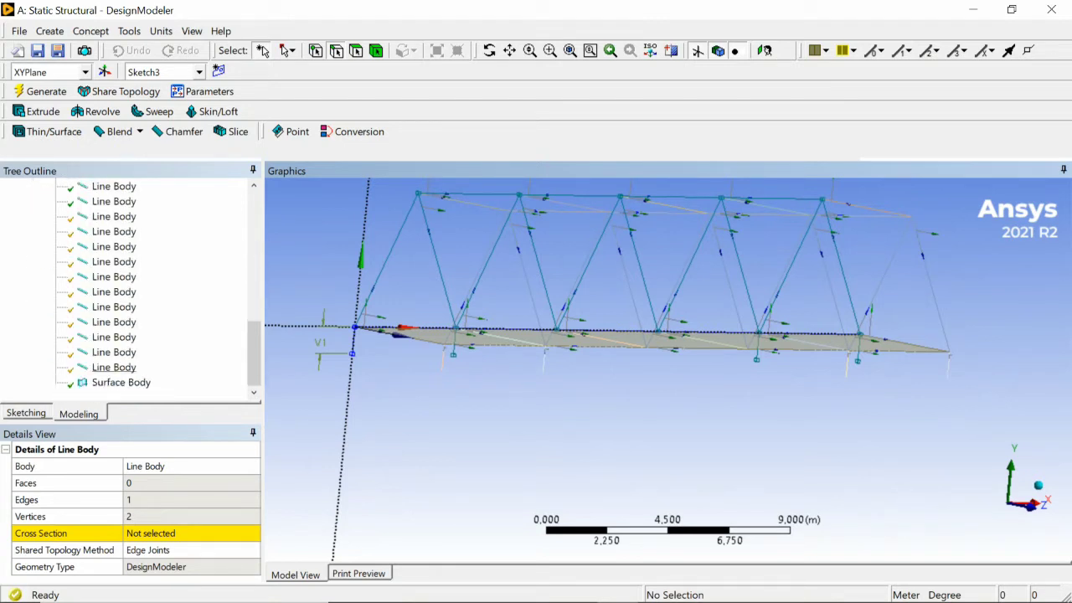
{"action": "scroll", "coordinate": [114, 247], "scroll_direction": "up", "scroll_amount": 2}
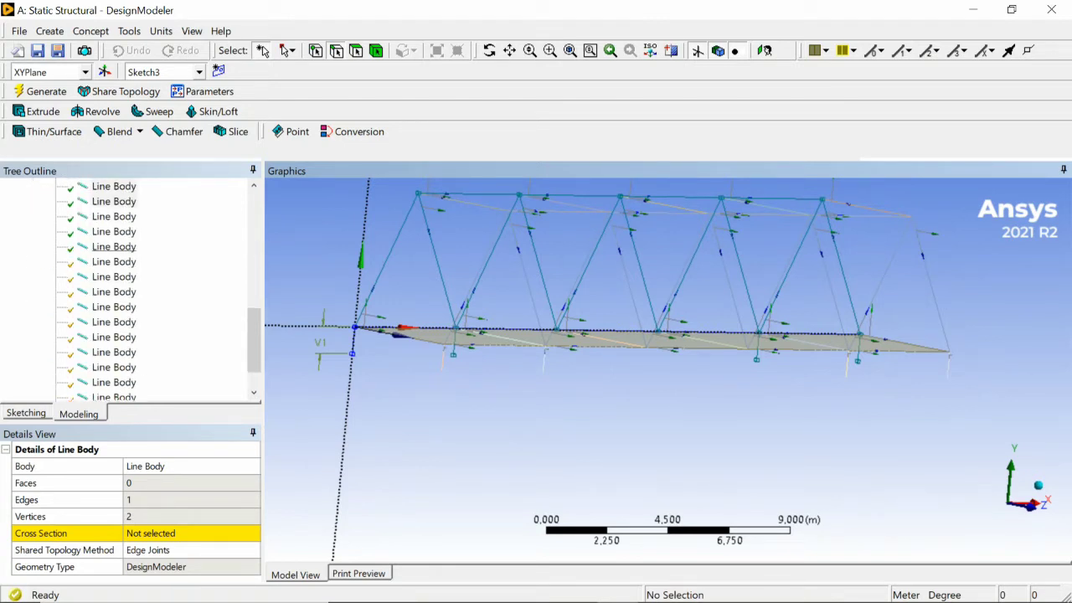
{"action": "left_click", "coordinate": [113, 202]}
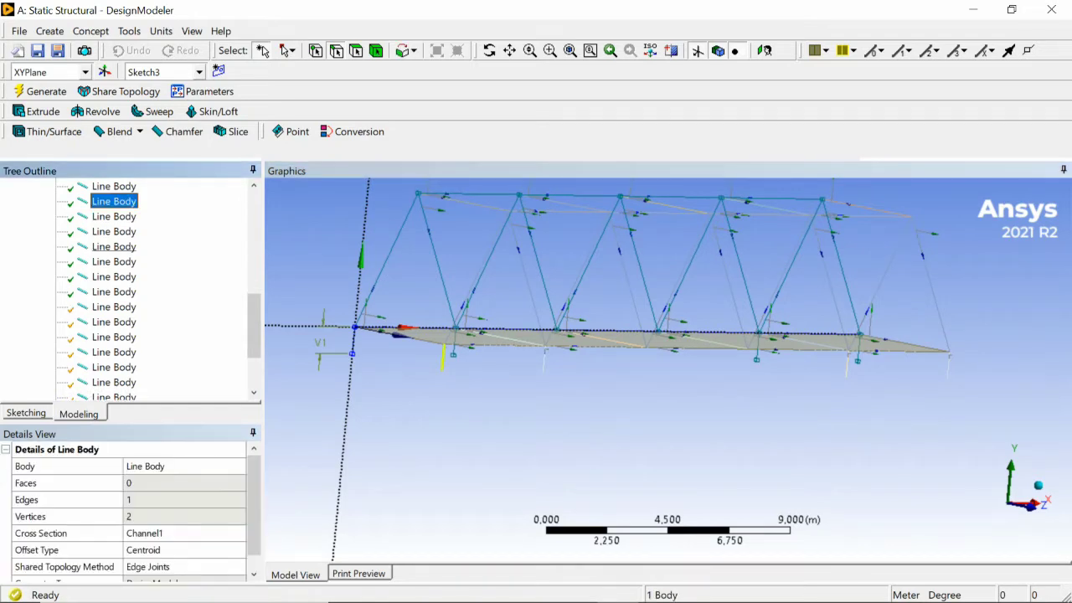
{"action": "left_click", "coordinate": [113, 247], "text": "shift"}
{"action": "middle_click_drag", "start_coordinate": [570, 402], "coordinate": [615, 403]}
{"action": "left_click", "coordinate": [126, 482]}
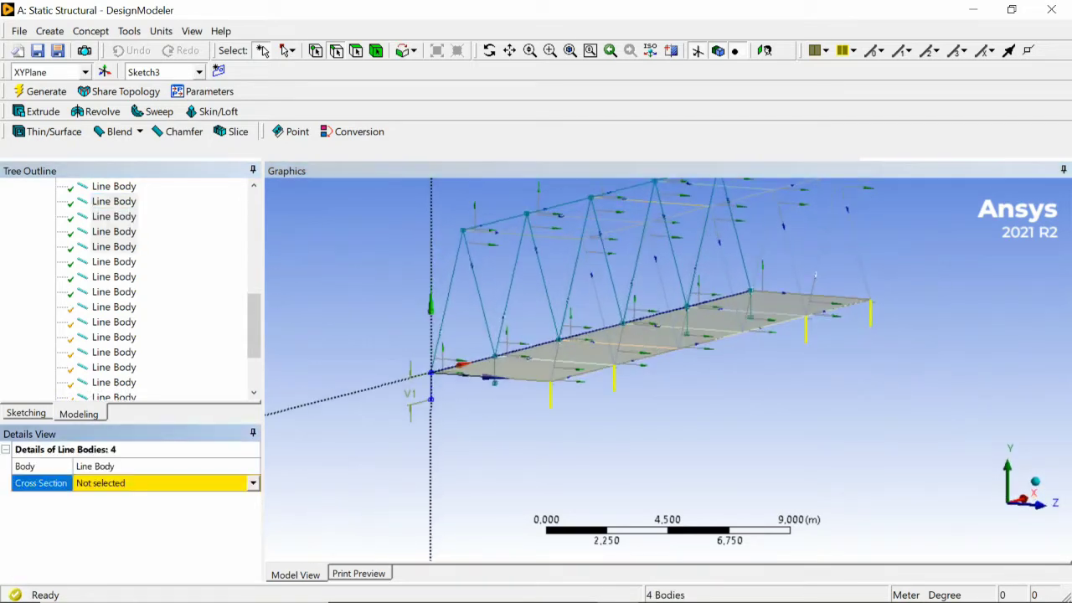
{"action": "left_click", "coordinate": [252, 483]}
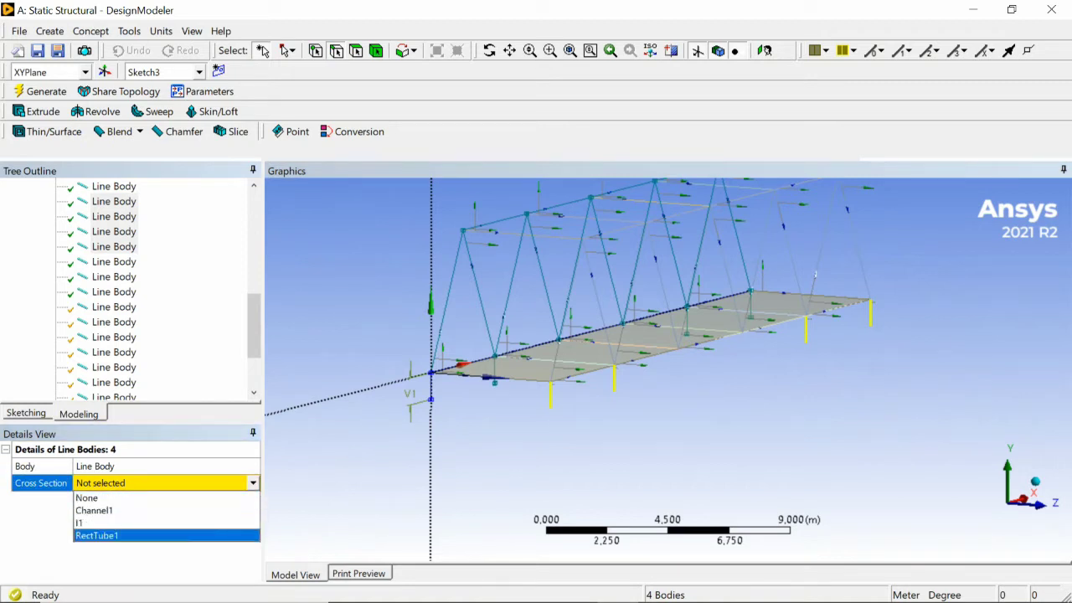
{"action": "left_click", "coordinate": [113, 534]}
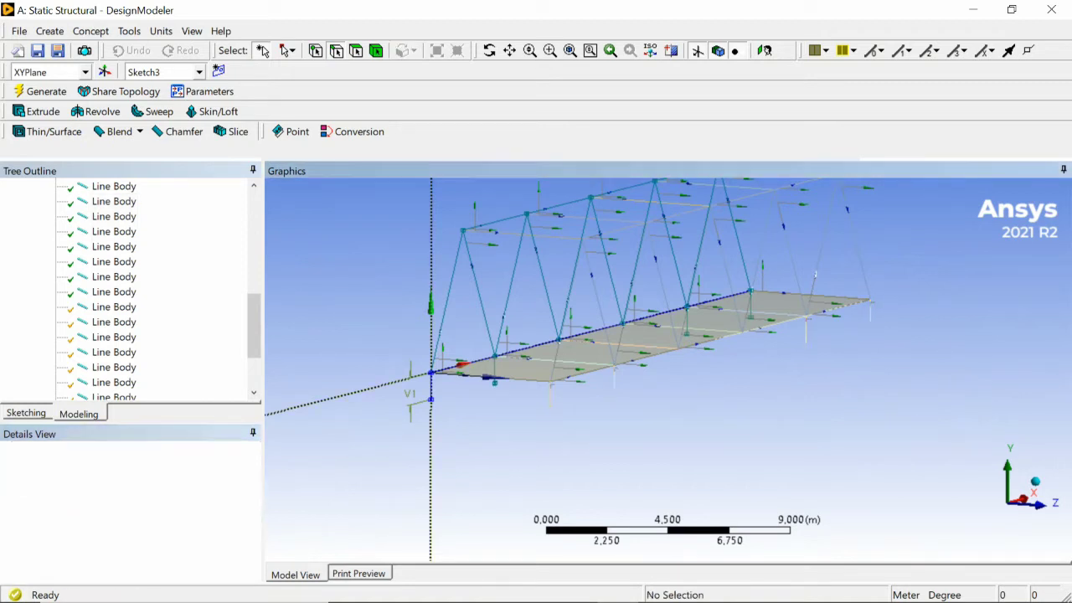
Step: Examine the bridge's cross members by highlighting the Line4 feature in the model
{"action": "middle_click_drag", "start_coordinate": [653, 369], "coordinate": [658, 297]}
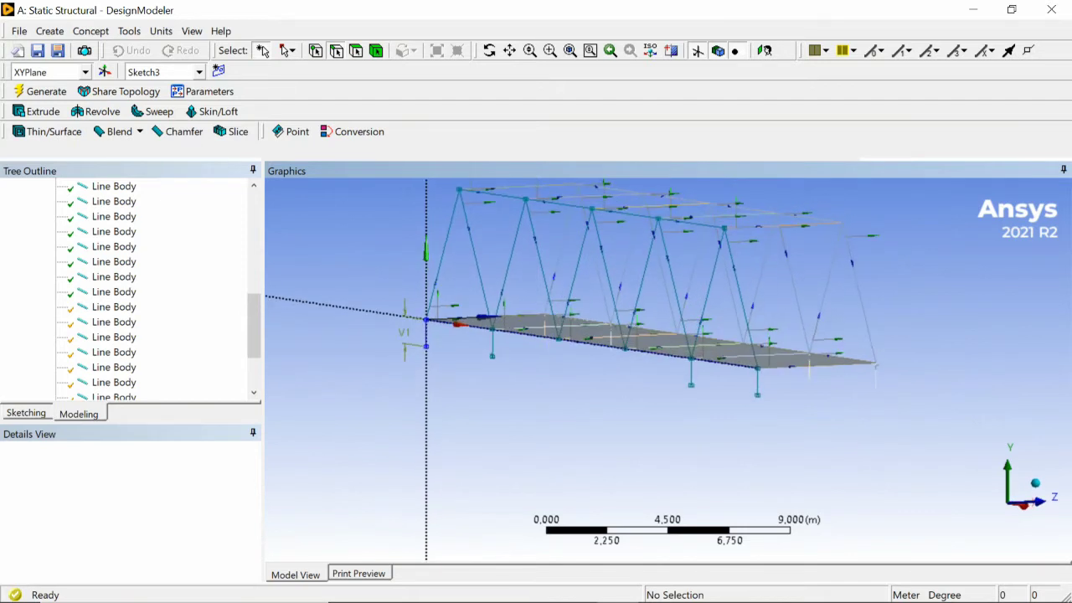
{"action": "left_click", "coordinate": [654, 352]}
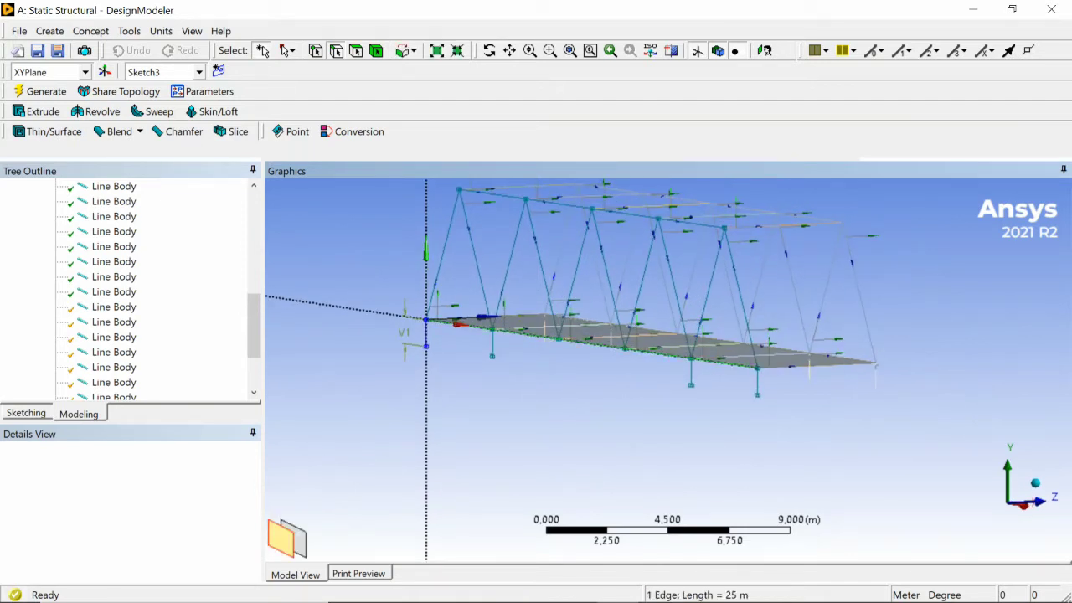
{"action": "key", "text": "Escape"}
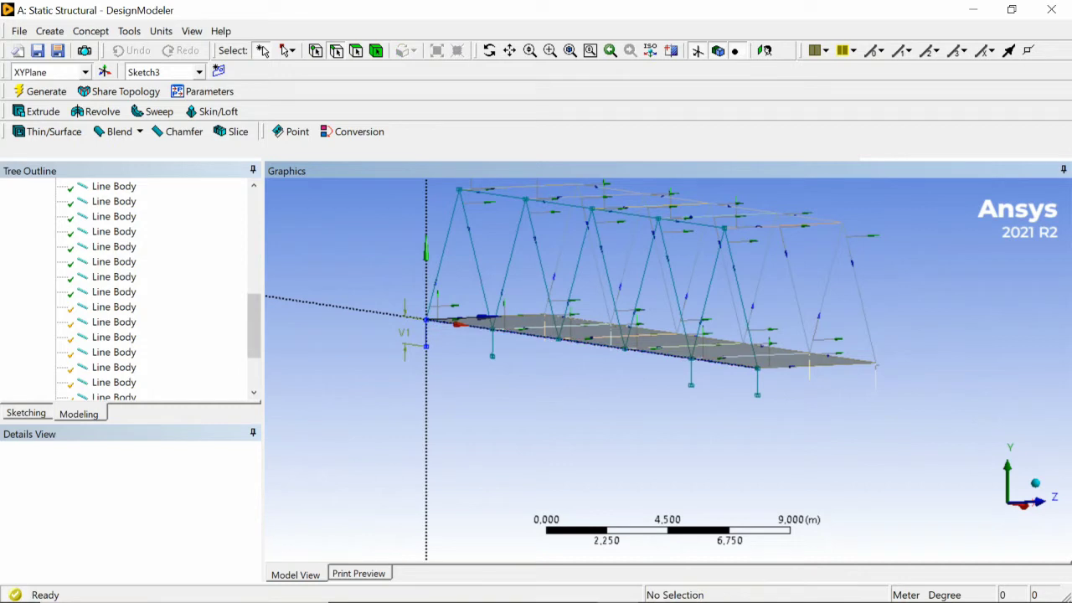
{"action": "left_click_drag", "start_coordinate": [254, 327], "coordinate": [254, 253]}
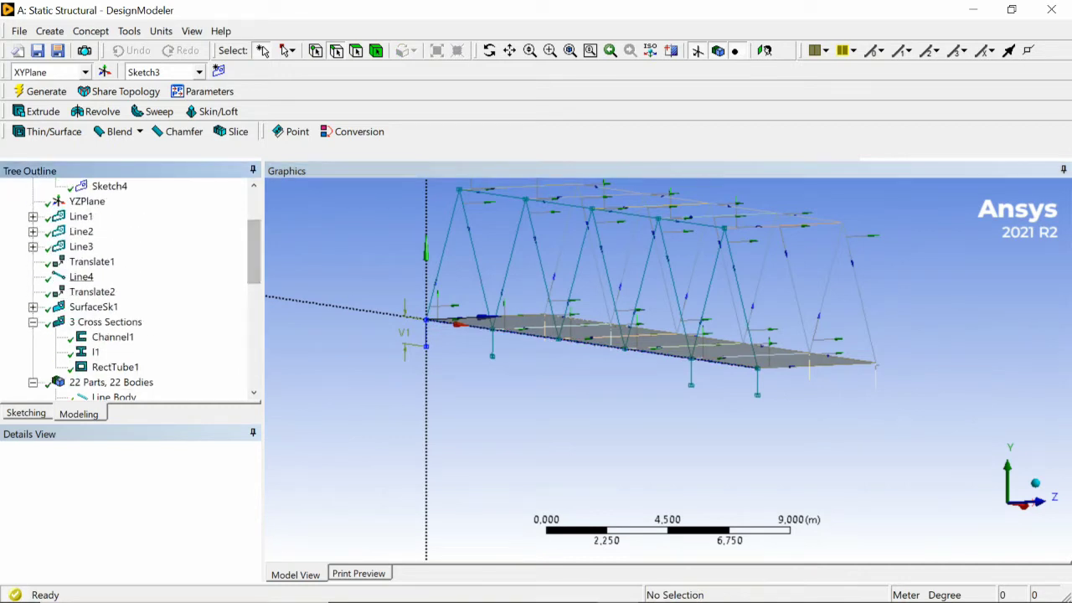
{"action": "left_click", "coordinate": [81, 276]}
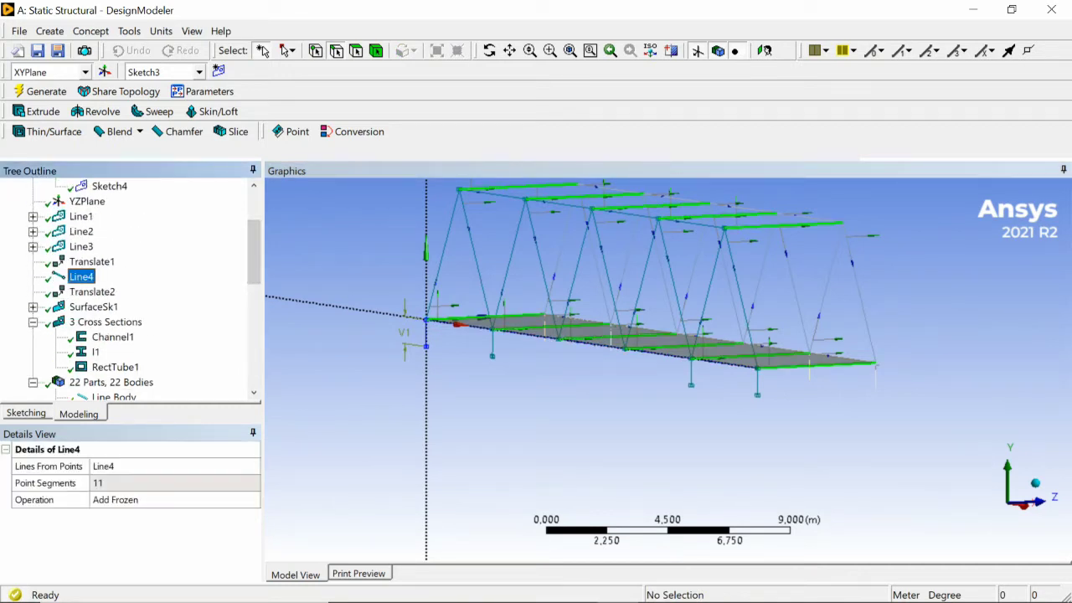
Step: Create line bodies from Sketch3 with the Lines From Sketches feature, using the Add Frozen operation, and generate them
{"action": "scroll", "coordinate": [130, 285], "scroll_direction": "up", "scroll_amount": 2}
{"action": "left_click", "coordinate": [109, 247]}
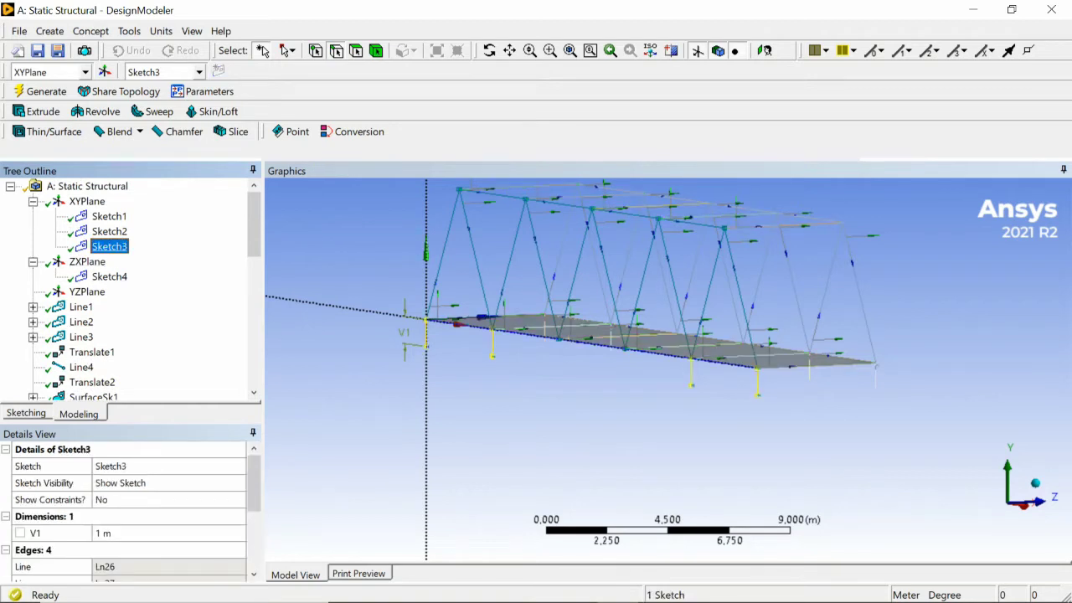
{"action": "left_click", "coordinate": [90, 31]}
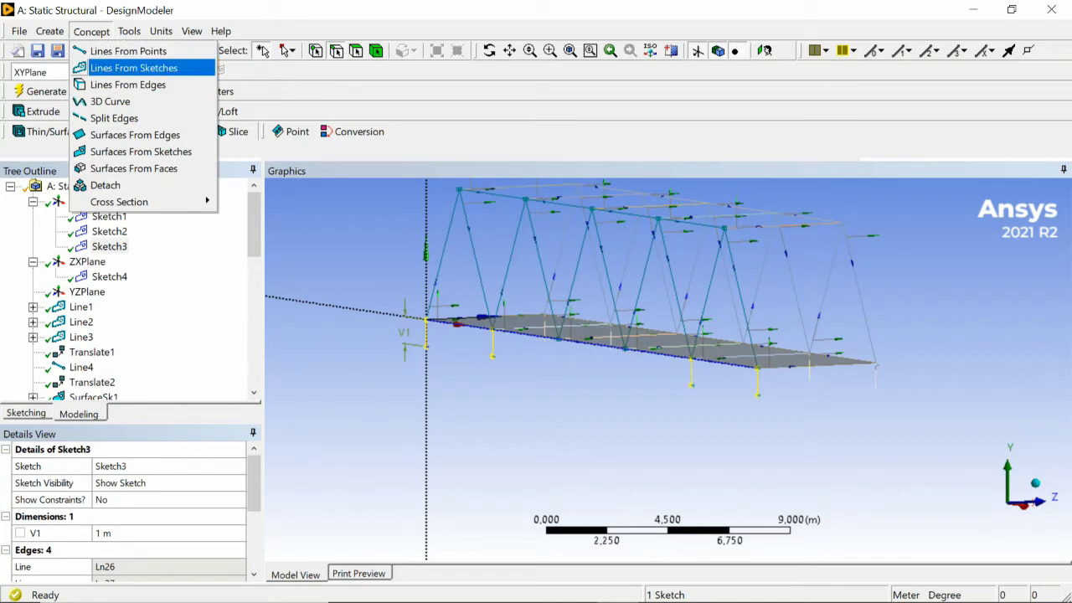
{"action": "left_click", "coordinate": [133, 68]}
{"action": "left_click", "coordinate": [109, 246]}
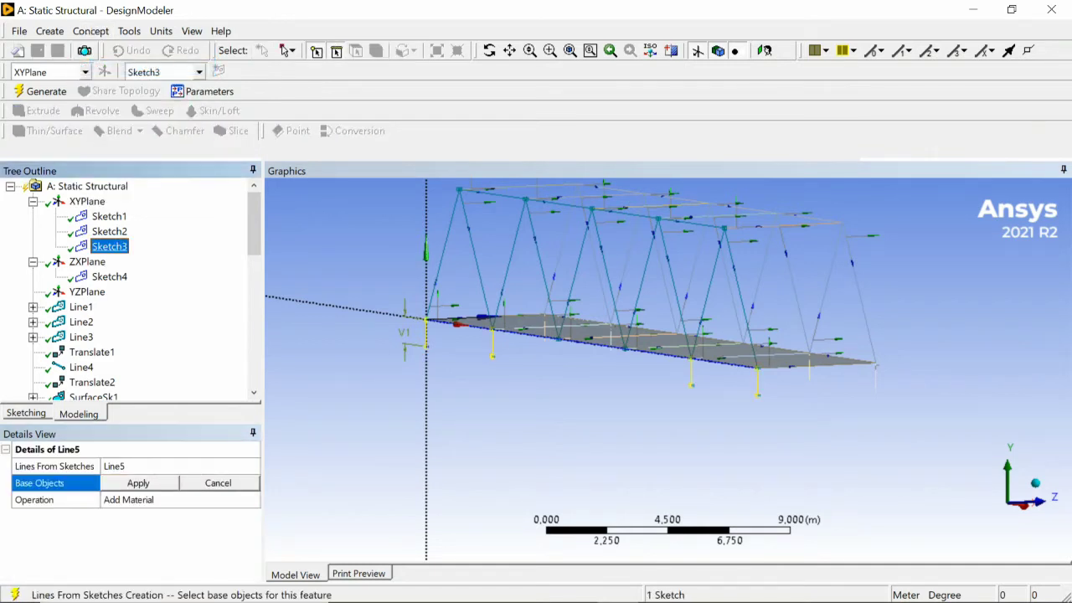
{"action": "left_click", "coordinate": [138, 482]}
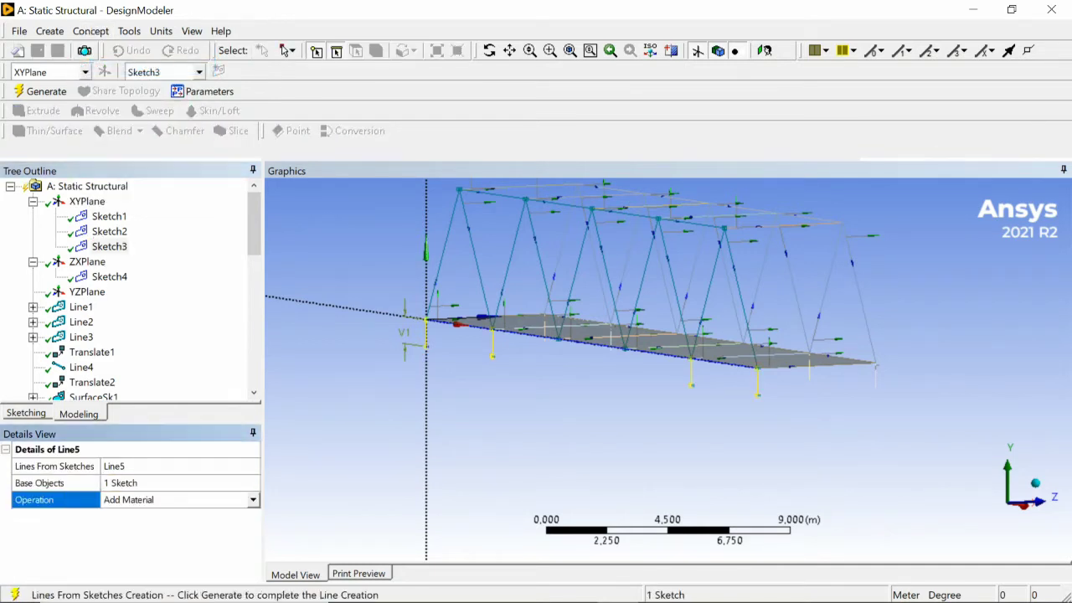
{"action": "left_click", "coordinate": [253, 500]}
{"action": "left_click", "coordinate": [126, 527]}
{"action": "left_click", "coordinate": [40, 92]}
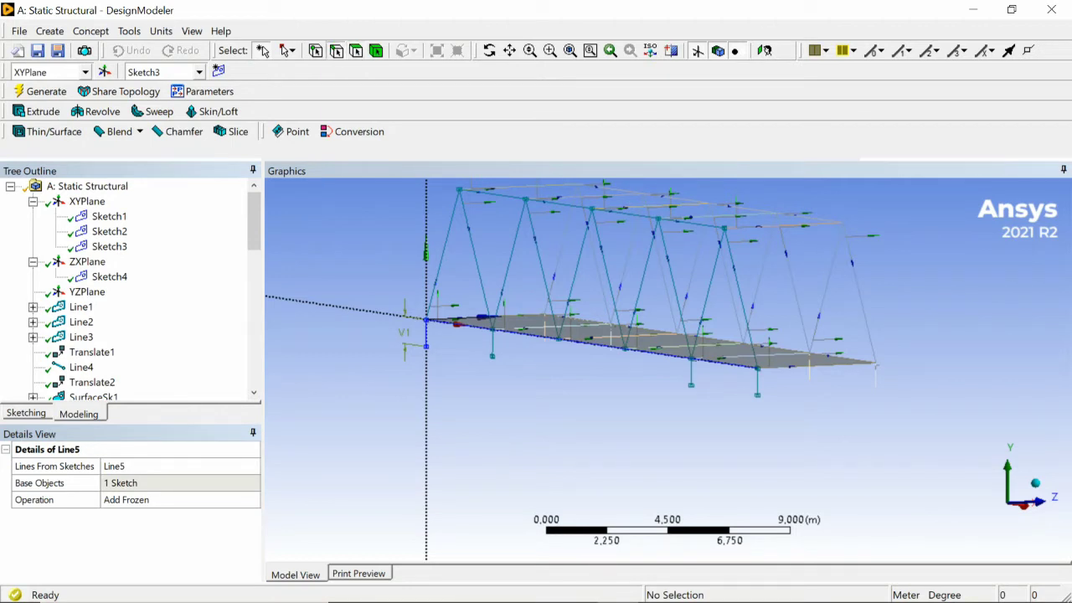
Step: Assign the RectTube1 cross section to the four new support-leg line bodies created from Sketch3 and clear the selection
{"action": "scroll", "coordinate": [114, 351], "scroll_direction": "down", "scroll_amount": 10}
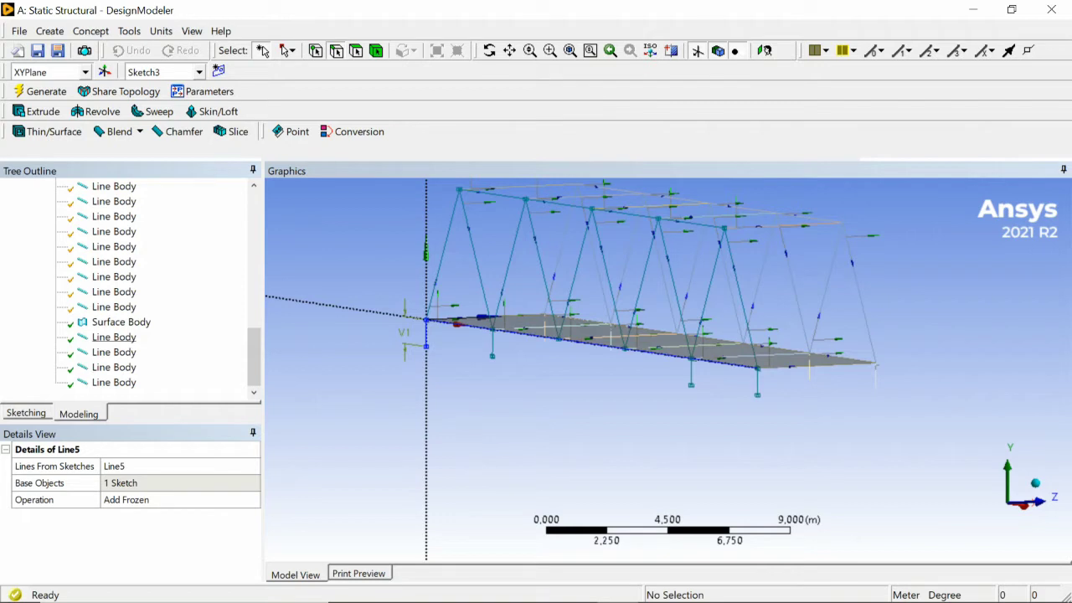
{"action": "left_click", "coordinate": [114, 336]}
{"action": "left_click", "coordinate": [114, 382], "text": "shift"}
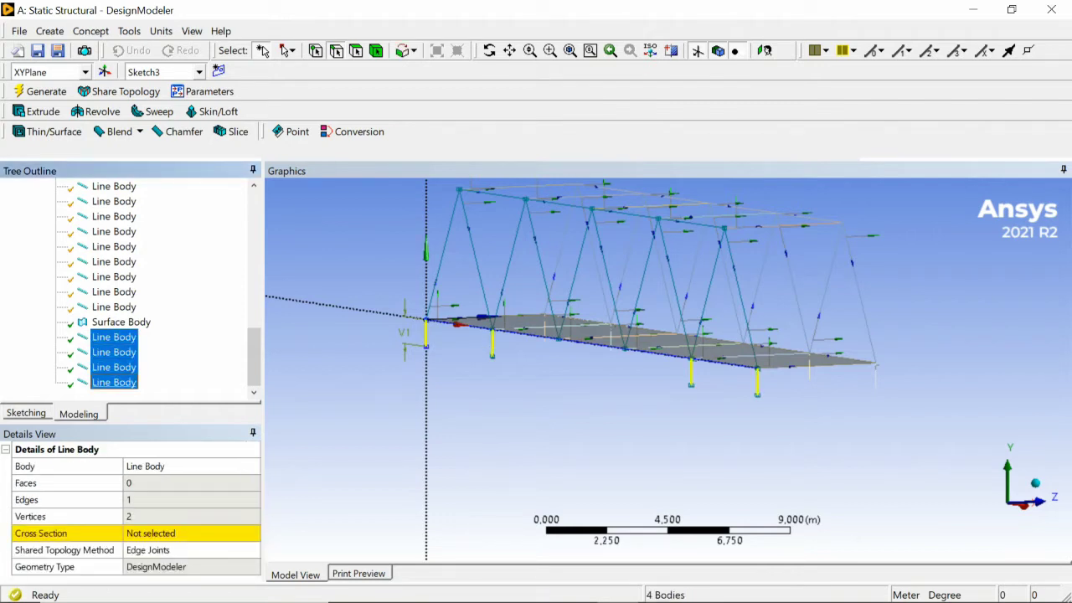
{"action": "left_click", "coordinate": [100, 482]}
{"action": "left_click", "coordinate": [253, 483]}
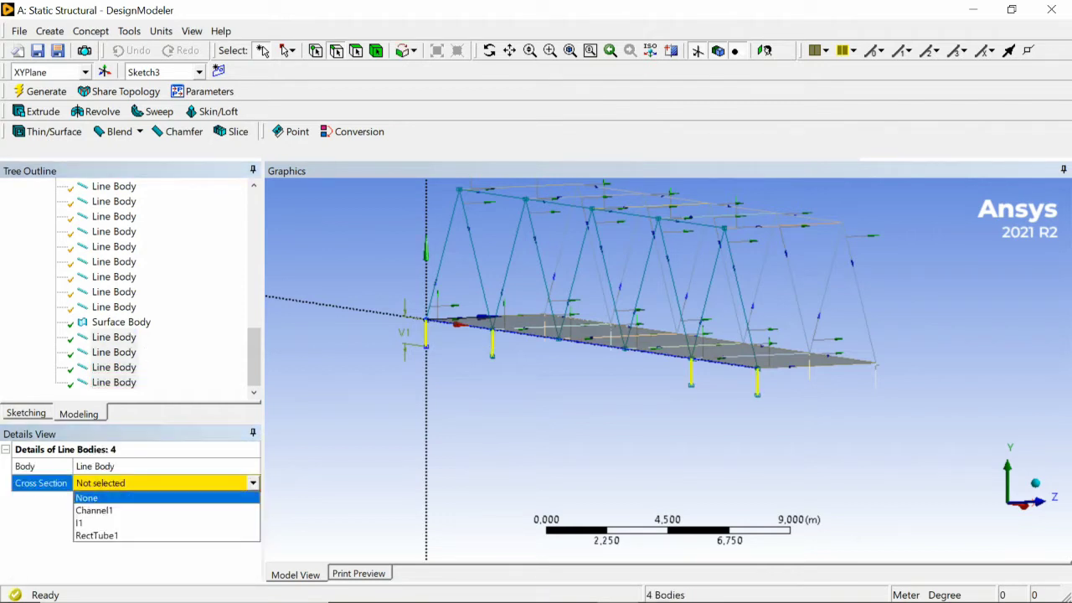
{"action": "key", "text": "Escape"}
{"action": "left_click", "coordinate": [586, 443]}
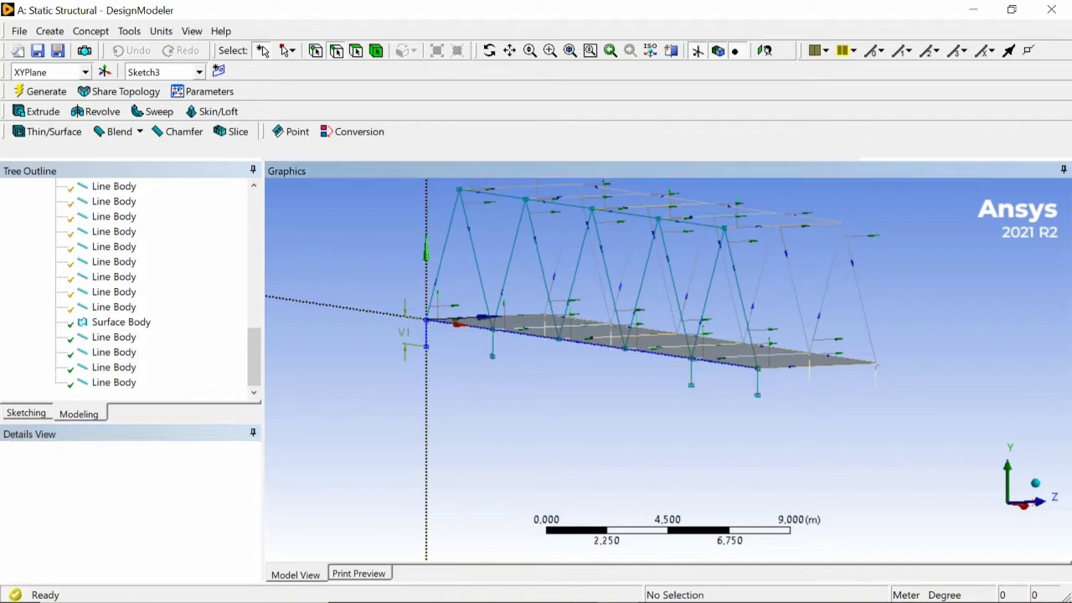
Step: Display the line bodies as cross section solids, with frozen body transparency and cross section alignments turned off
{"action": "middle_click_drag", "start_coordinate": [586, 444], "coordinate": [586, 499]}
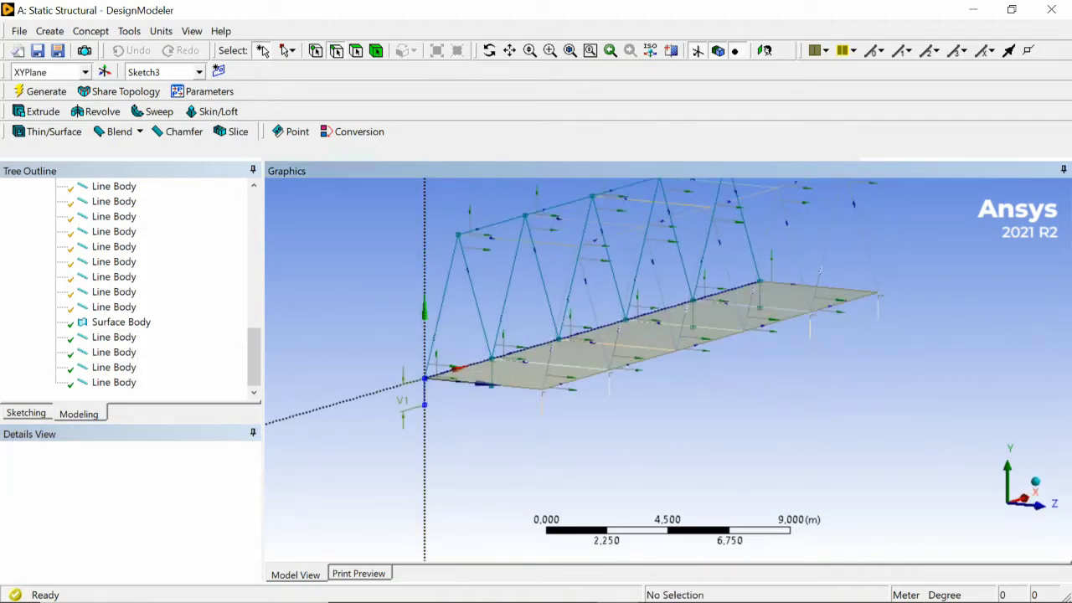
{"action": "left_click", "coordinate": [192, 31]}
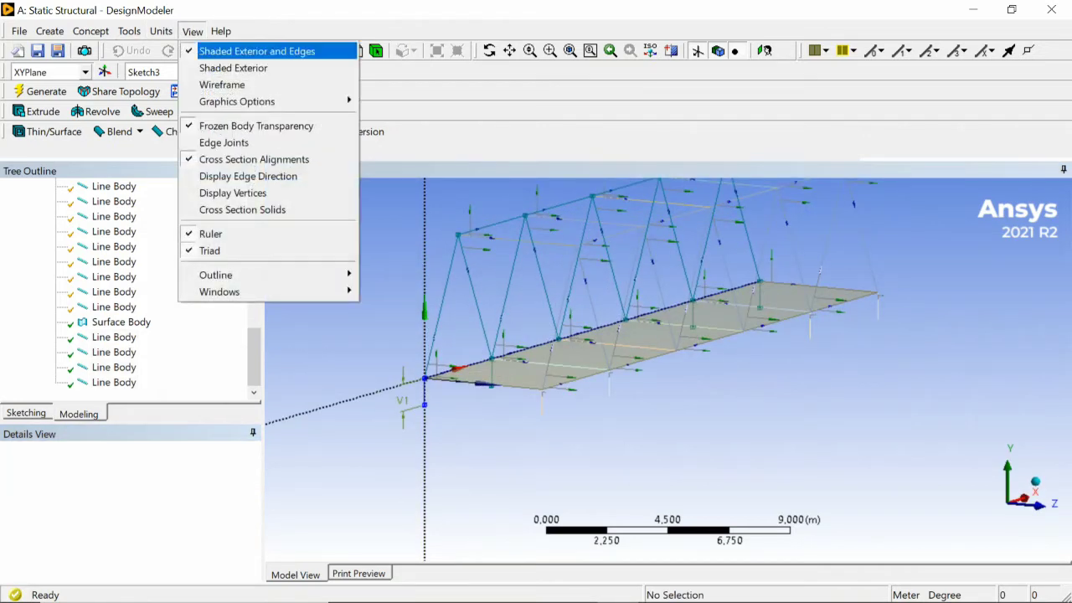
{"action": "left_click", "coordinate": [242, 209]}
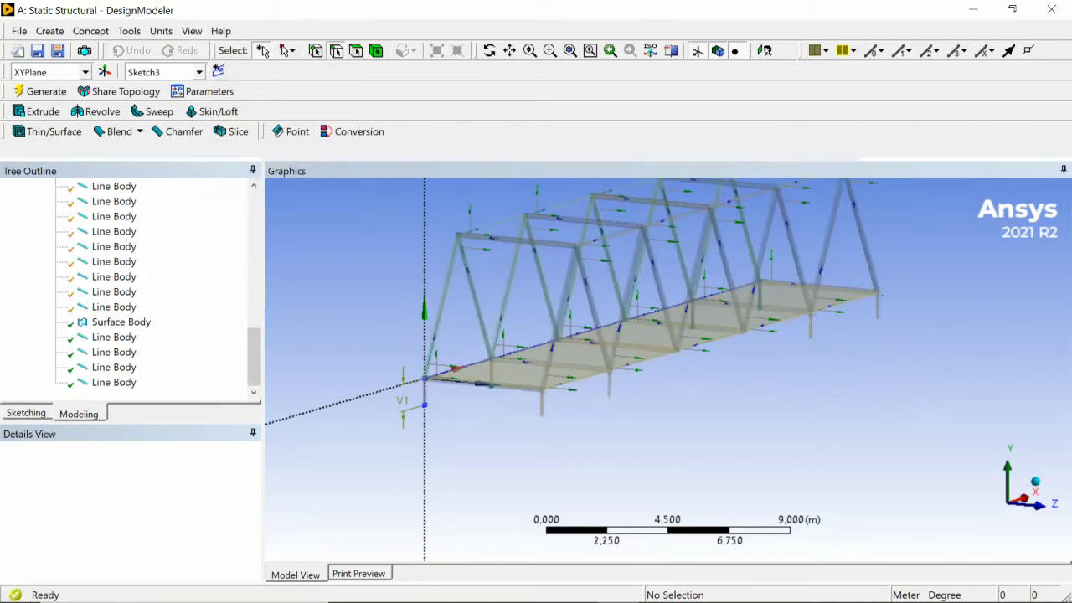
{"action": "left_click", "coordinate": [192, 31]}
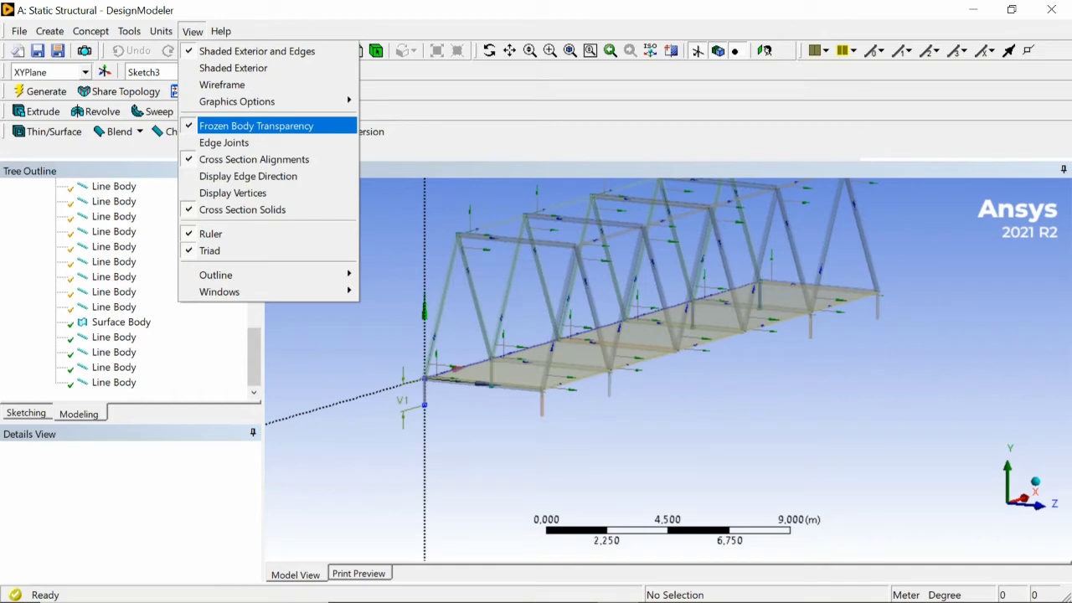
{"action": "left_click", "coordinate": [256, 126]}
{"action": "left_click", "coordinate": [192, 31]}
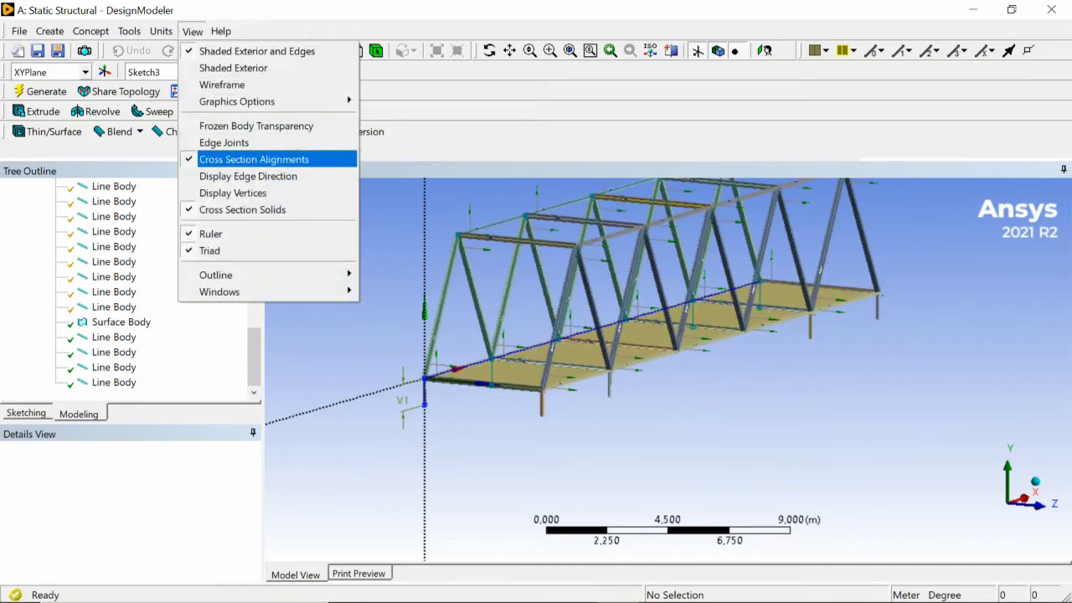
{"action": "left_click", "coordinate": [254, 159]}
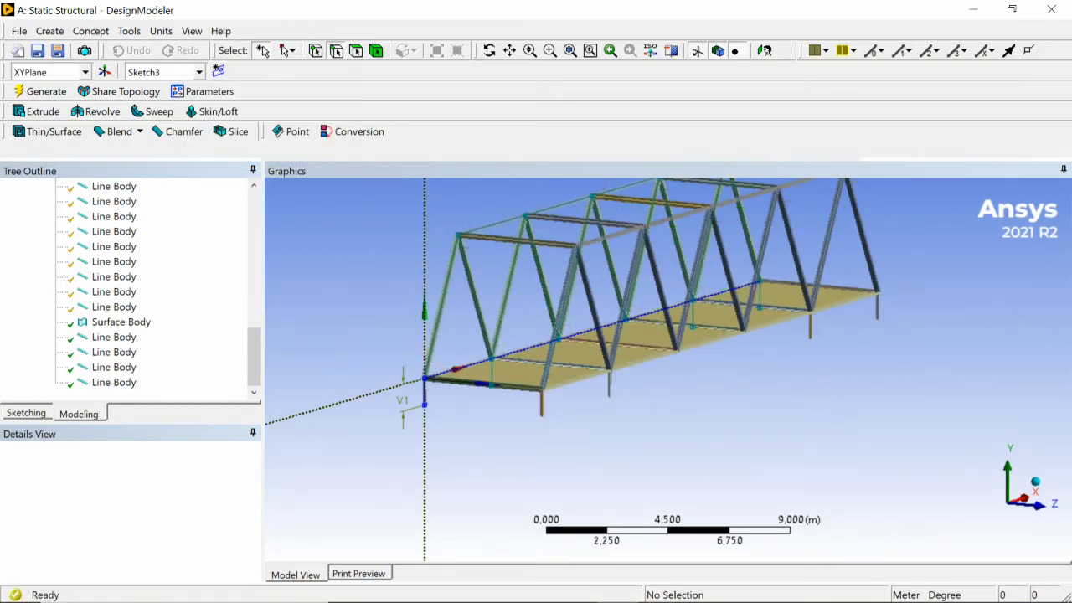
Step: Examine the solid profiles and their orientation up close along the truss diagonals, upper chords and top crossbeams
{"action": "scroll", "coordinate": [662, 375], "scroll_direction": "up", "scroll_amount": 3}
{"action": "scroll", "coordinate": [661, 360], "scroll_direction": "up", "scroll_amount": 1}
{"action": "middle_click_drag", "start_coordinate": [661, 335], "coordinate": [665, 467], "text": "ctrl"}
{"action": "scroll", "coordinate": [666, 452], "scroll_direction": "up", "scroll_amount": 4}
{"action": "scroll", "coordinate": [668, 370], "scroll_direction": "up", "scroll_amount": 7}
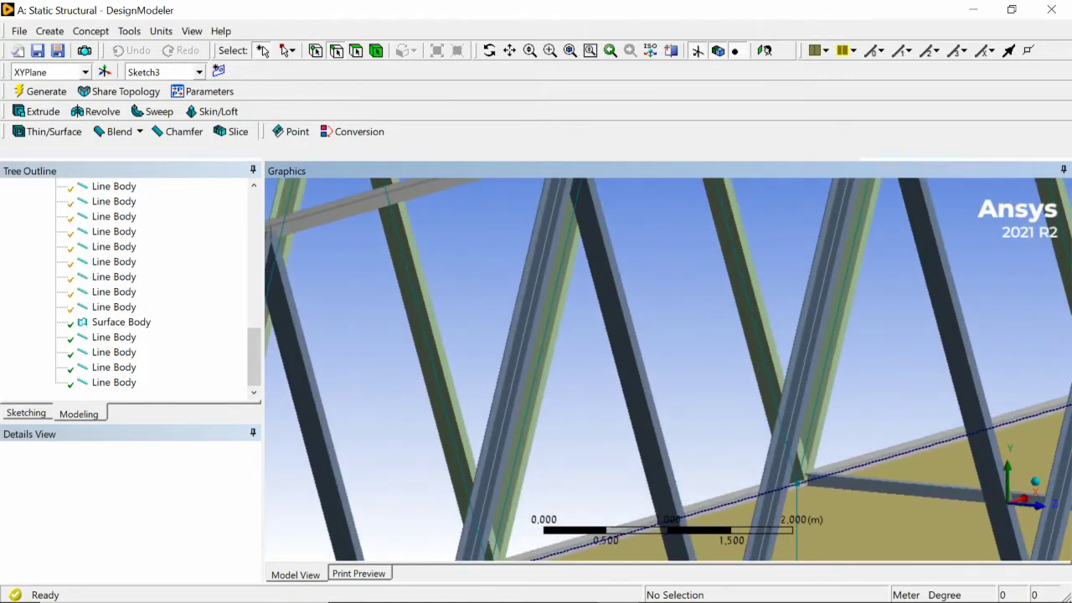
{"action": "scroll", "coordinate": [669, 369], "scroll_direction": "down", "scroll_amount": 2}
{"action": "middle_click_drag", "start_coordinate": [668, 369], "coordinate": [492, 506], "text": "ctrl"}
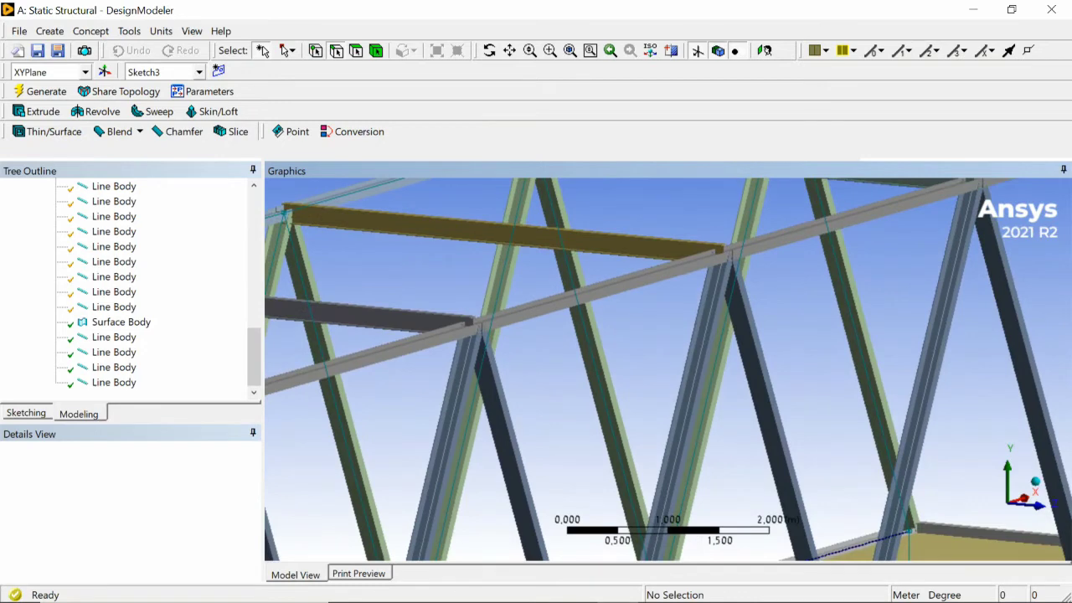
{"action": "mouse_move", "coordinate": [668, 369]}
{"action": "middle_mouse_down"}
{"action": "mouse_move", "coordinate": [677, 354]}
{"action": "mouse_move", "coordinate": [685, 401]}
{"action": "mouse_move", "coordinate": [697, 338]}
{"action": "mouse_move", "coordinate": [648, 360]}
{"action": "middle_mouse_up"}
{"action": "scroll", "coordinate": [668, 370], "scroll_direction": "down", "scroll_amount": 2}
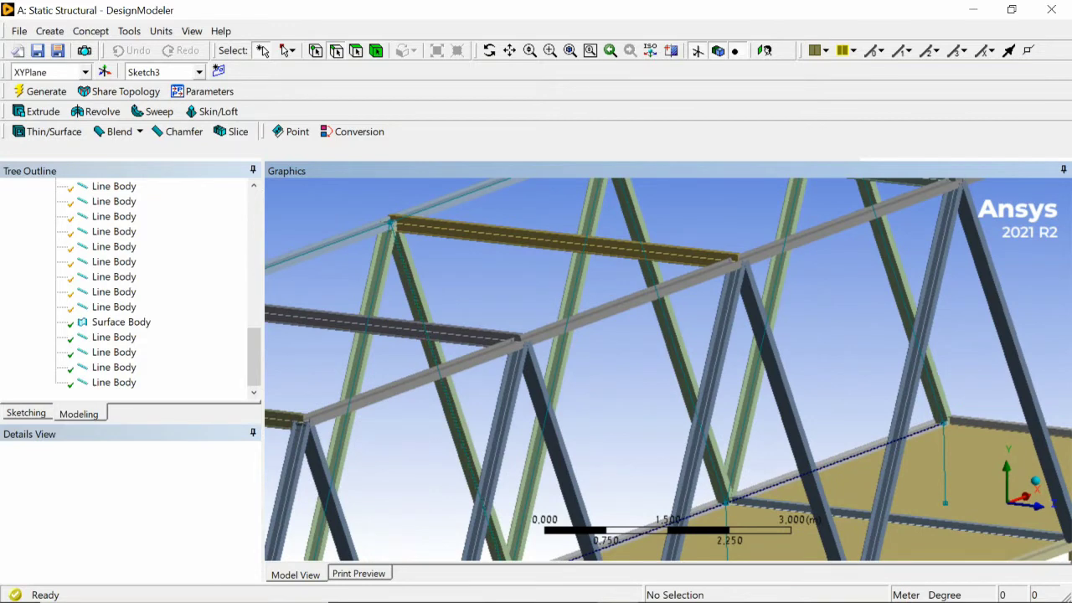
{"action": "middle_click_drag", "start_coordinate": [653, 369], "coordinate": [766, 364], "text": "ctrl"}
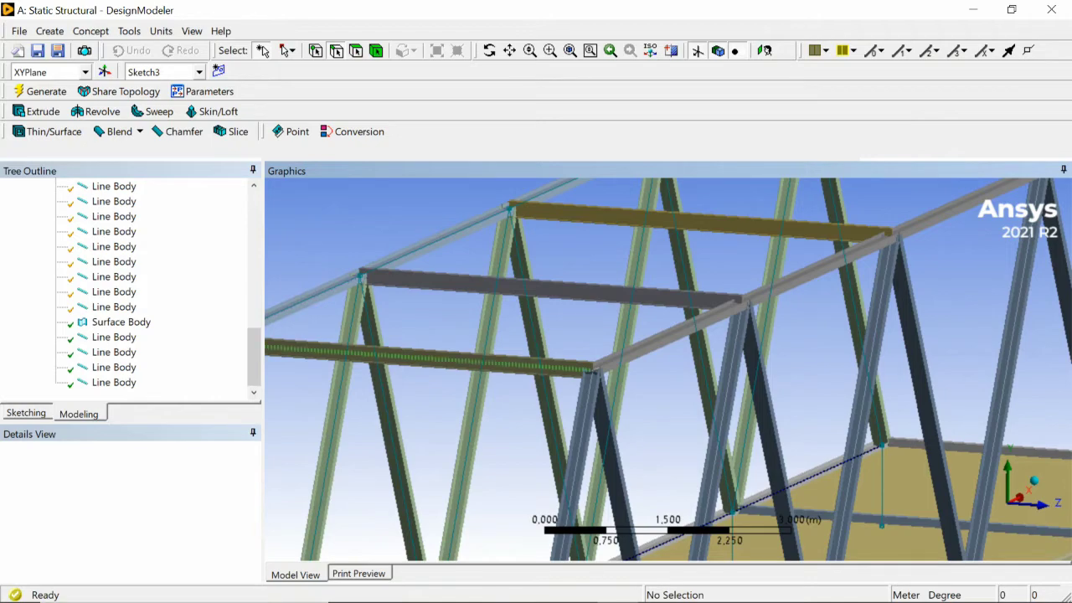
{"action": "middle_click_drag", "start_coordinate": [503, 362], "coordinate": [561, 390], "text": "ctrl"}
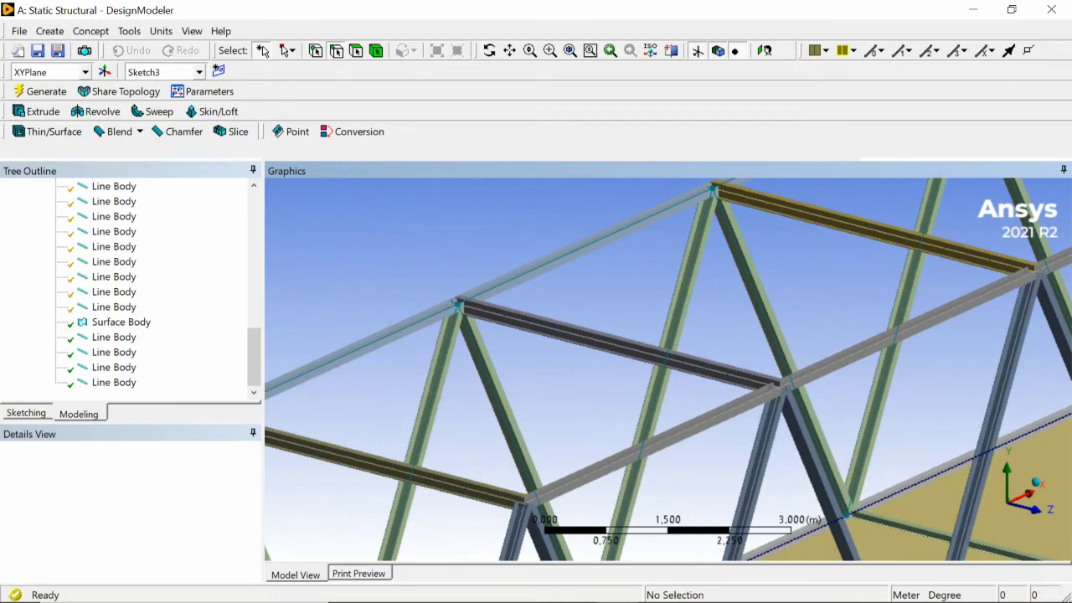
{"action": "middle_click_drag", "start_coordinate": [736, 335], "coordinate": [289, 475], "text": "ctrl"}
{"action": "middle_click_drag", "start_coordinate": [754, 319], "coordinate": [341, 426], "text": "ctrl"}
{"action": "middle_click_drag", "start_coordinate": [586, 368], "coordinate": [633, 360]}
{"action": "scroll", "coordinate": [668, 369], "scroll_direction": "down", "scroll_amount": 5}
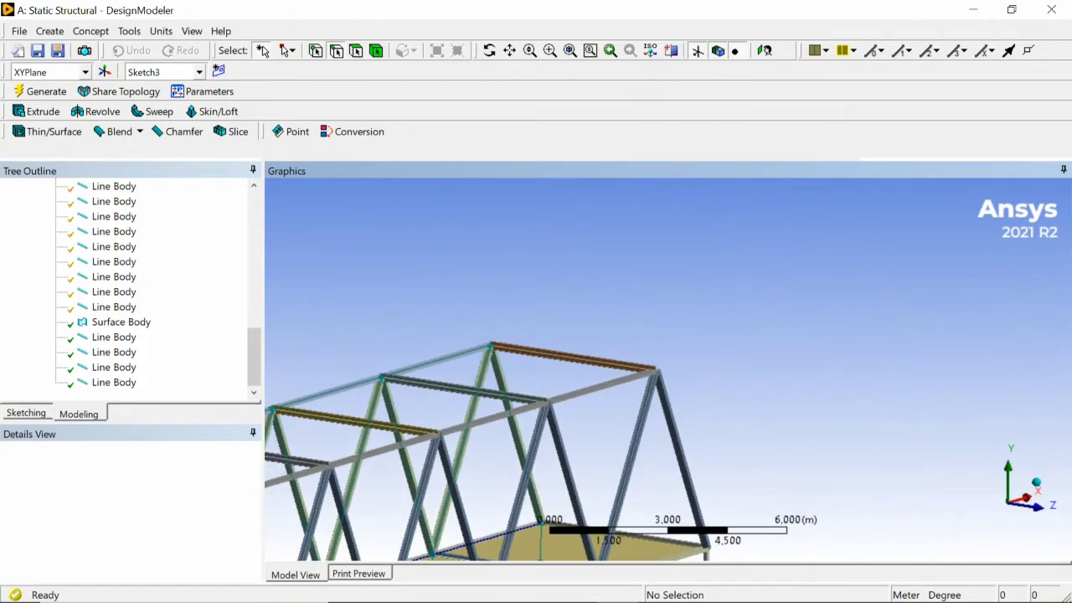
Step: Check the whole bridge with its solid members, including the deck and support legs, from the opposite side
{"action": "middle_click_drag", "start_coordinate": [586, 402], "coordinate": [882, 212], "text": "ctrl"}
{"action": "middle_click_drag", "start_coordinate": [649, 348], "coordinate": [449, 323]}
{"action": "scroll", "coordinate": [672, 345], "scroll_direction": "down", "scroll_amount": 2}
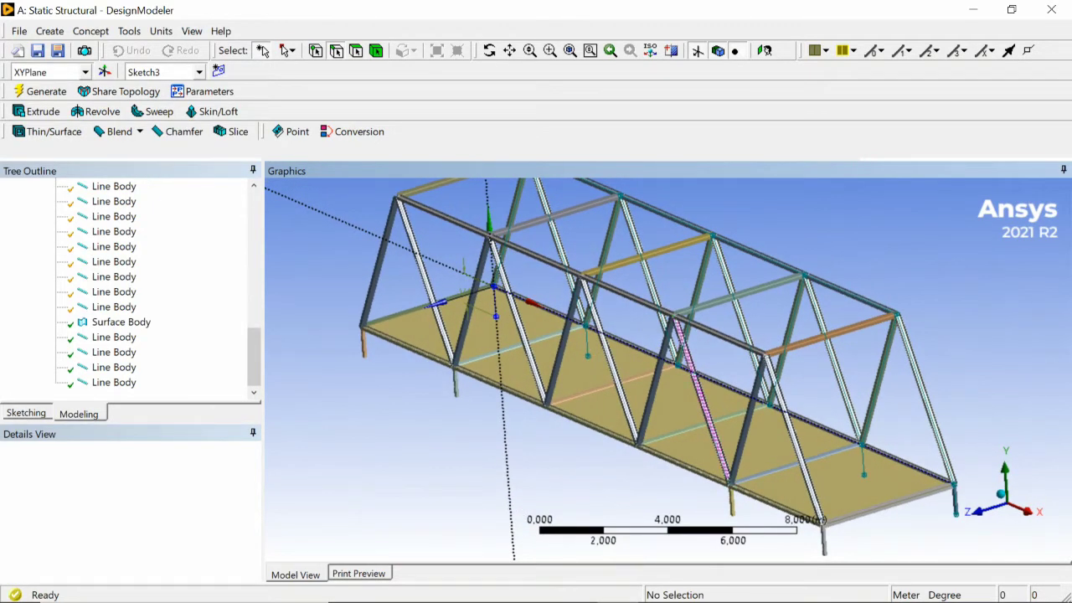
{"action": "mouse_move", "coordinate": [591, 305]}
{"action": "middle_mouse_down"}
{"action": "mouse_move", "coordinate": [624, 273]}
{"action": "mouse_move", "coordinate": [657, 266]}
{"action": "mouse_move", "coordinate": [671, 249]}
{"action": "mouse_move", "coordinate": [703, 253]}
{"action": "mouse_move", "coordinate": [607, 293]}
{"action": "middle_mouse_up"}
{"action": "scroll", "coordinate": [669, 381], "scroll_direction": "down", "scroll_amount": 2}
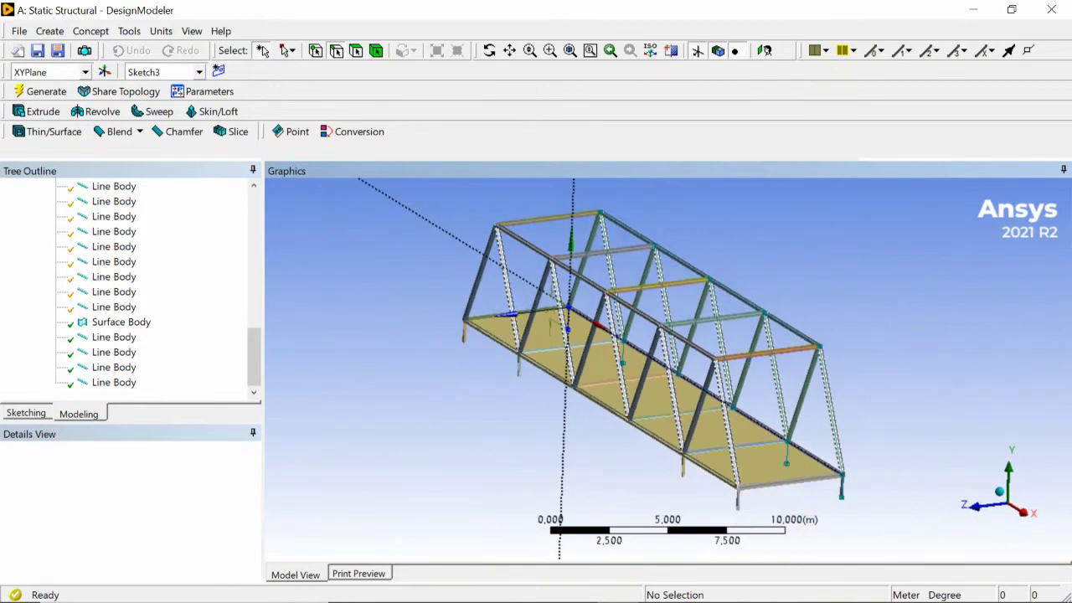
{"action": "middle_click_drag", "start_coordinate": [669, 370], "coordinate": [586, 377], "text": "ctrl"}
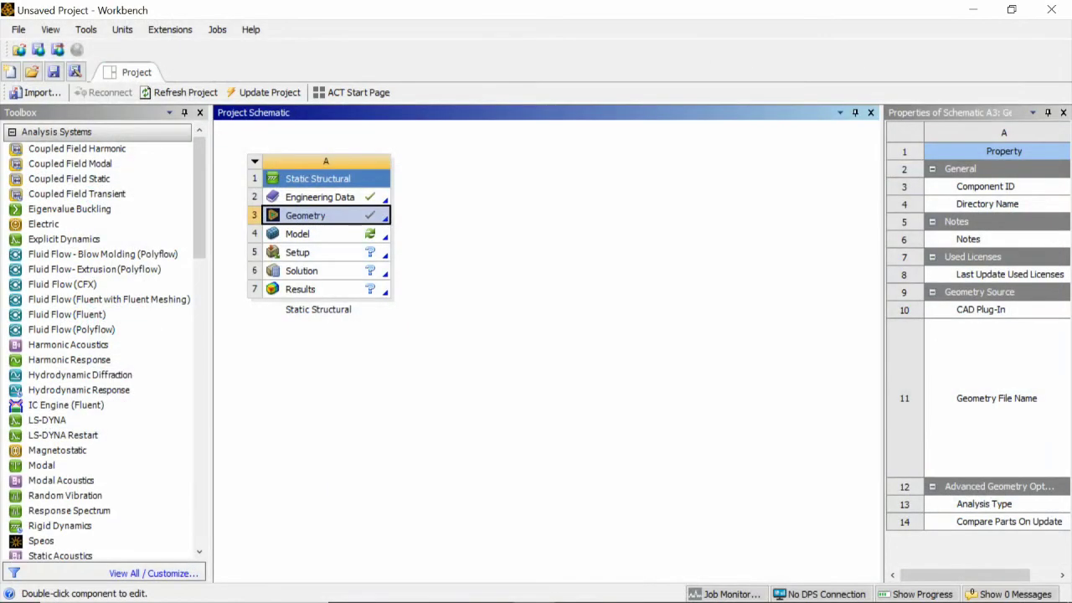
Step: Switch to Workbench and open the Model cell of the Static Structural system for editing in Mechanical
{"action": "left_click", "coordinate": [298, 234]}
{"action": "right_click", "coordinate": [309, 234]}
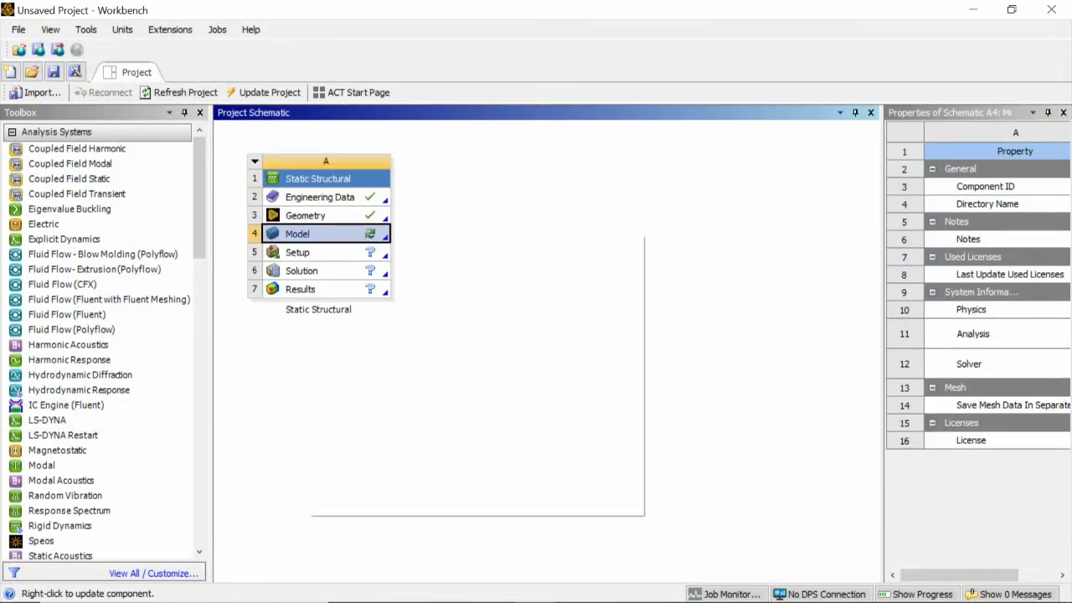
{"action": "right_click", "coordinate": [306, 236]}
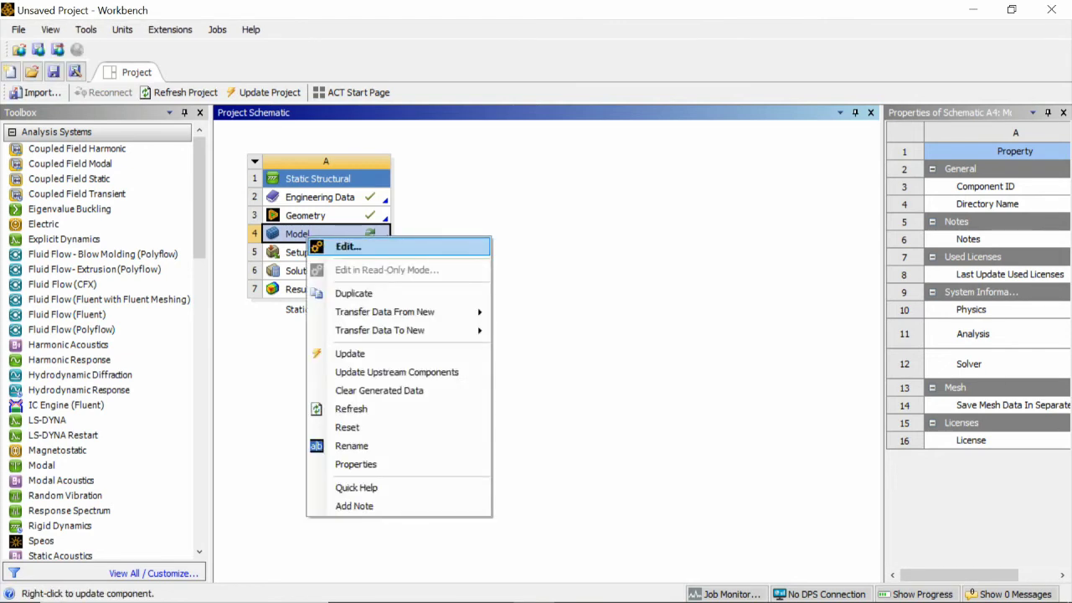
{"action": "left_click", "coordinate": [348, 246]}
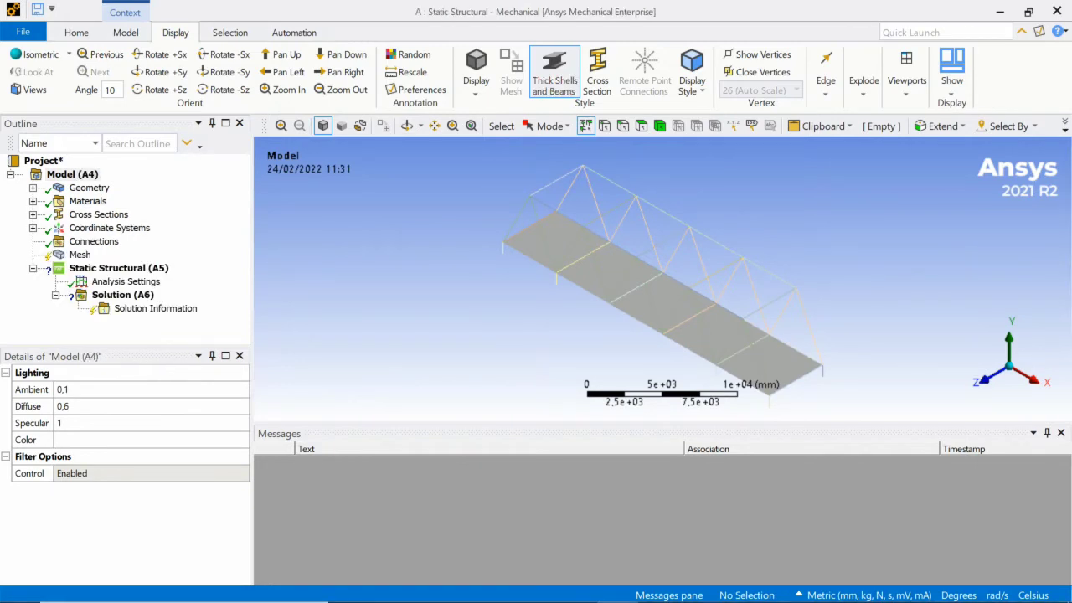
Step: Turn on the cross section display for the beams and inspect the truss members and deck edges
{"action": "scroll", "coordinate": [663, 279], "scroll_direction": "down", "scroll_amount": 2}
{"action": "scroll", "coordinate": [662, 279], "scroll_direction": "up", "scroll_amount": 5}
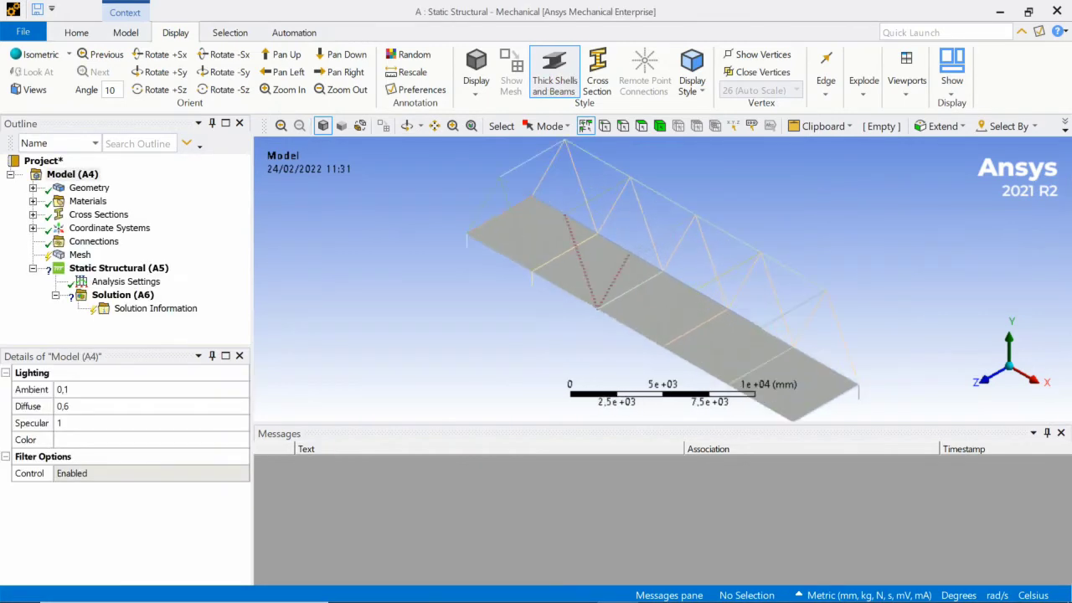
{"action": "middle_click_drag", "start_coordinate": [586, 328], "coordinate": [584, 263]}
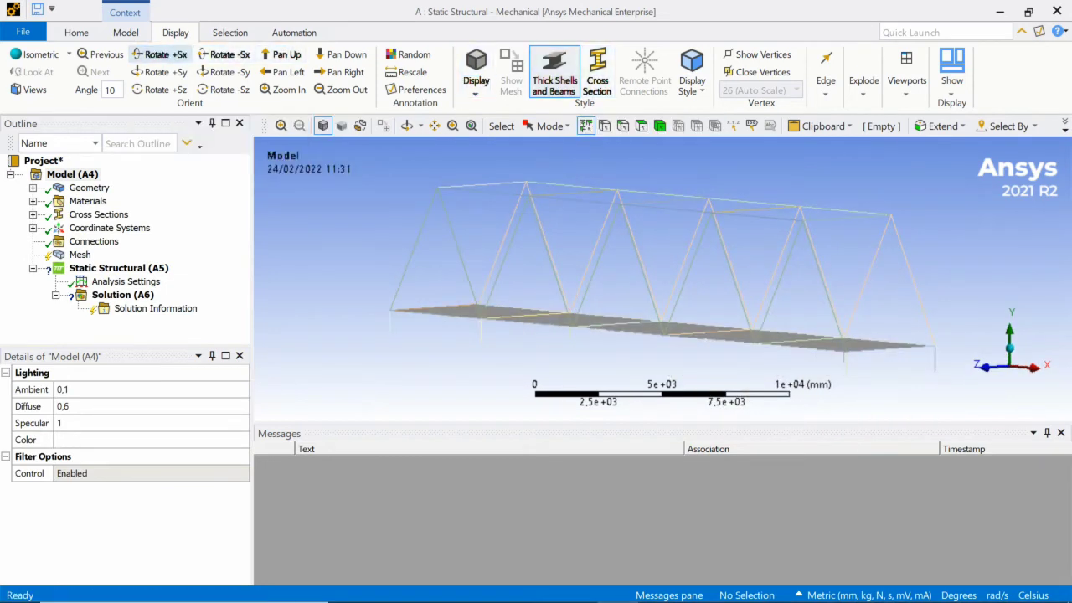
{"action": "left_click", "coordinate": [597, 73]}
{"action": "middle_click_drag", "start_coordinate": [662, 277], "coordinate": [666, 312]}
{"action": "scroll", "coordinate": [661, 277], "scroll_direction": "up", "scroll_amount": 6}
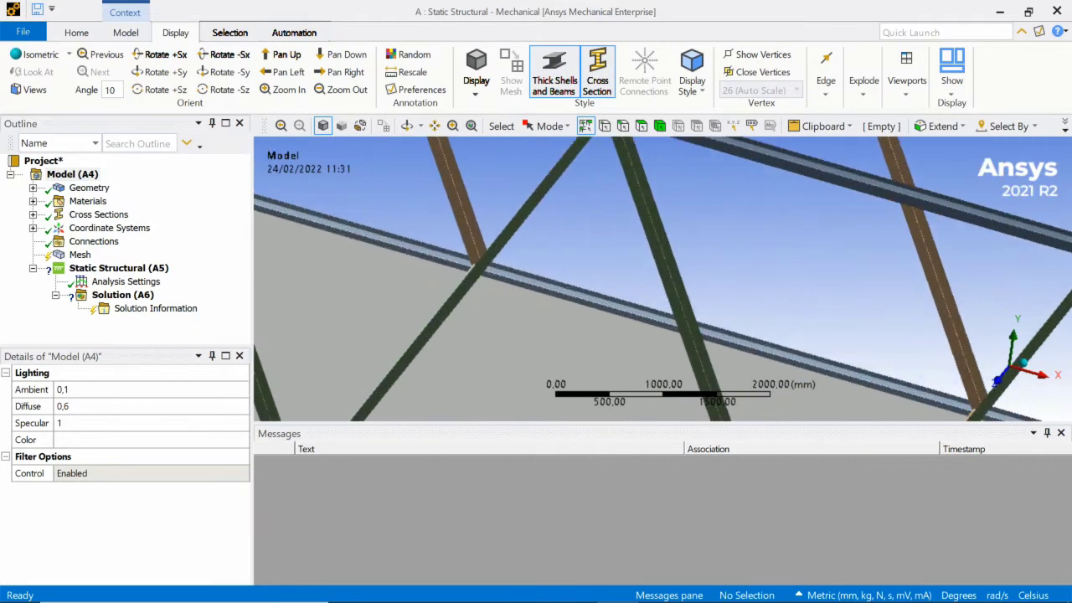
{"action": "scroll", "coordinate": [662, 272], "scroll_direction": "down", "scroll_amount": 3}
{"action": "mouse_move", "coordinate": [663, 271]}
{"action": "middle_mouse_down"}
{"action": "mouse_move", "coordinate": [633, 293]}
{"action": "mouse_move", "coordinate": [661, 274]}
{"action": "middle_mouse_up"}
{"action": "scroll", "coordinate": [661, 275], "scroll_direction": "down", "scroll_amount": 1}
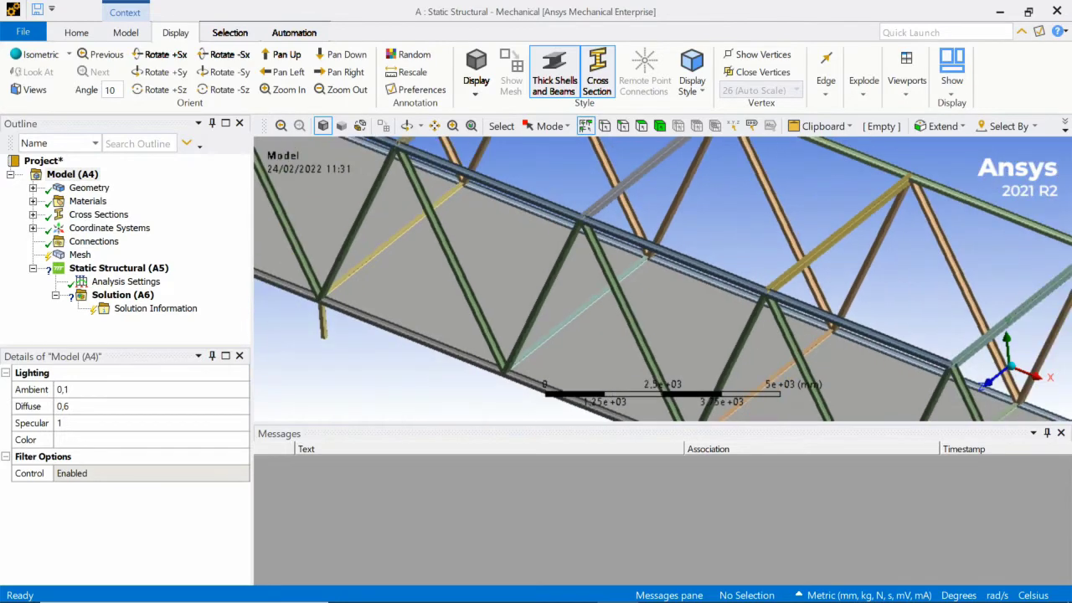
Step: Expand the geometry and review the details of the beam part and the deck surface body
{"action": "left_click", "coordinate": [34, 188]}
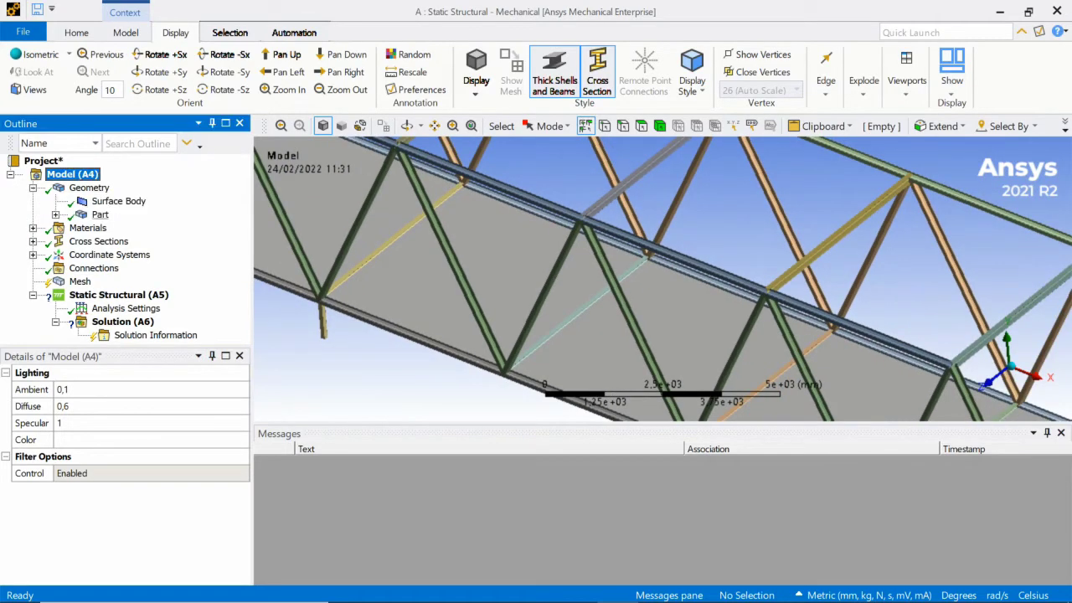
{"action": "left_click", "coordinate": [100, 215]}
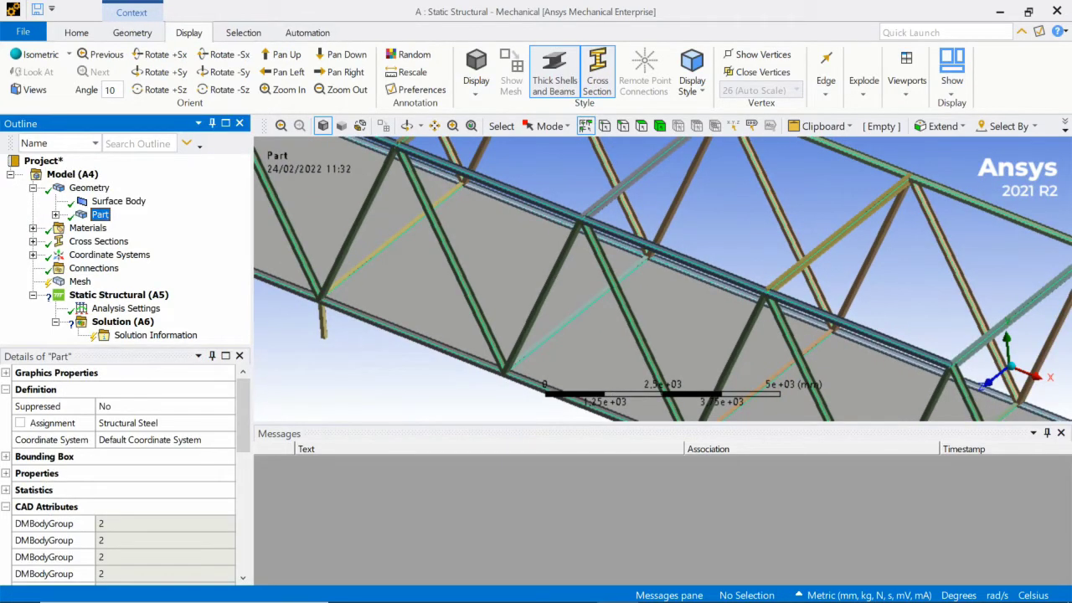
{"action": "scroll", "coordinate": [661, 278], "scroll_direction": "down", "scroll_amount": 1}
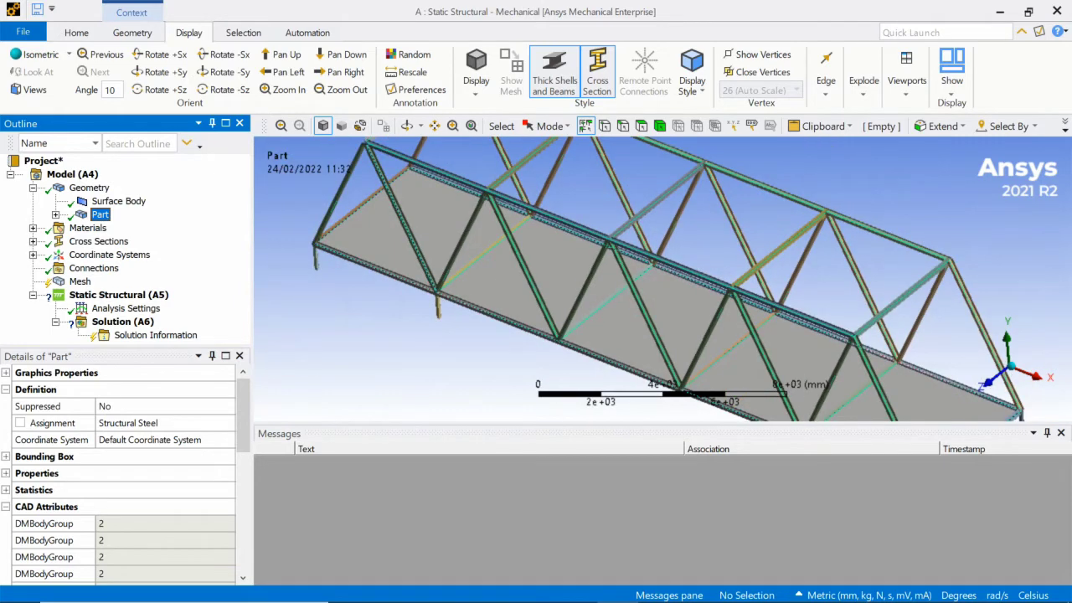
{"action": "scroll", "coordinate": [661, 279], "scroll_direction": "down", "scroll_amount": 1}
{"action": "left_click", "coordinate": [118, 202]}
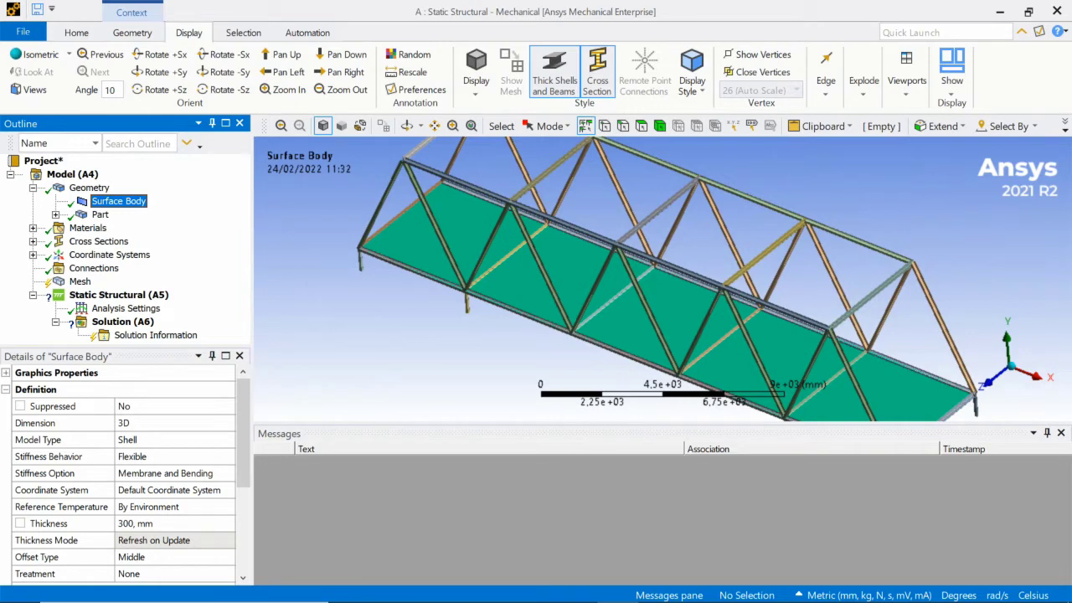
Step: Review the properties of the Structural Steel material, then look at the mesh settings
{"action": "left_click", "coordinate": [33, 228]}
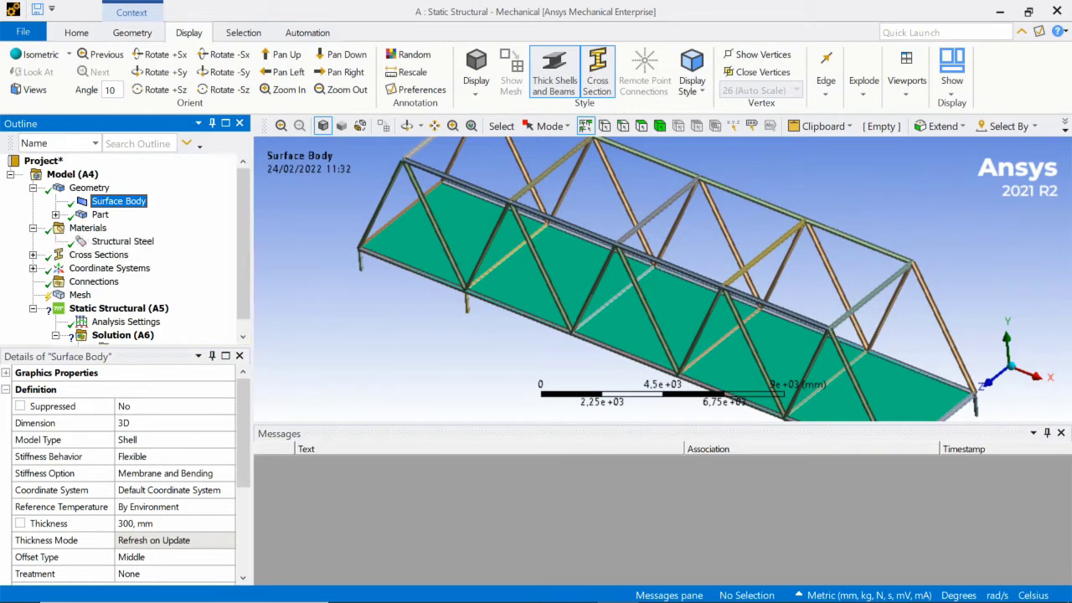
{"action": "left_click", "coordinate": [123, 241]}
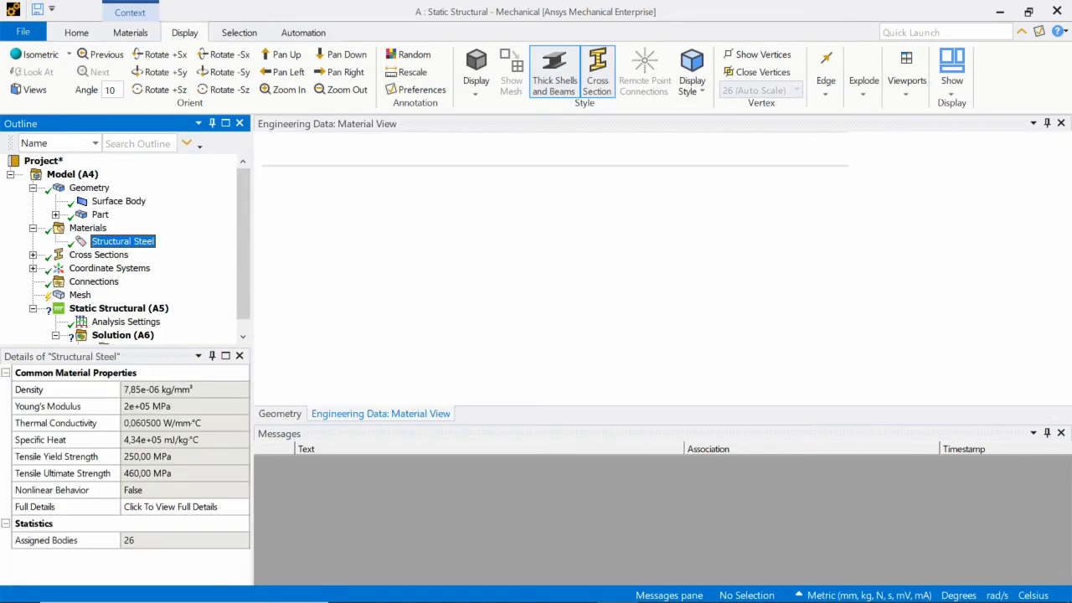
{"action": "left_click", "coordinate": [32, 228]}
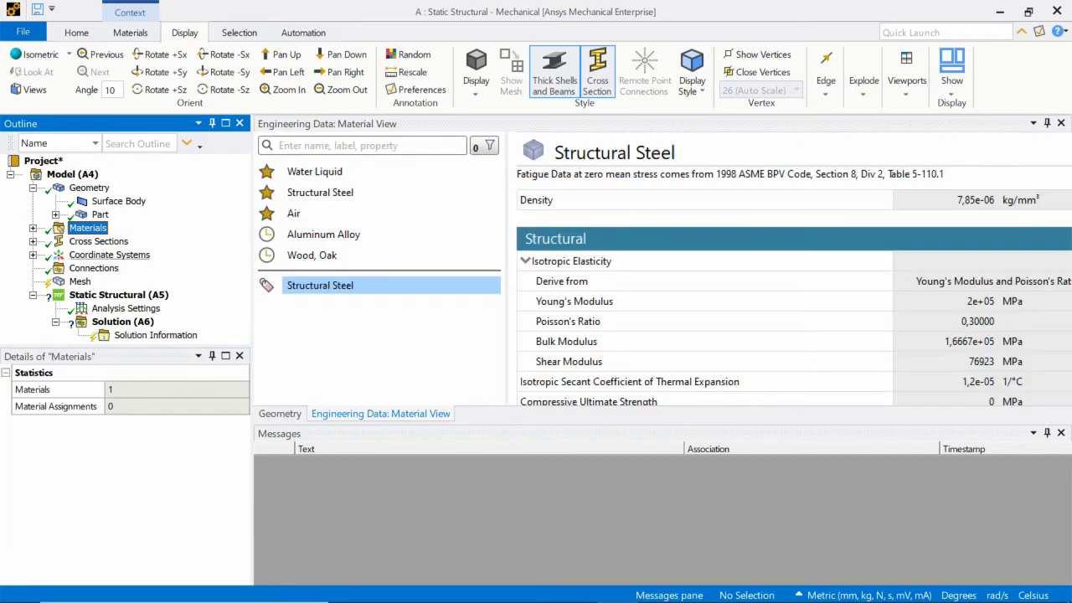
{"action": "left_click", "coordinate": [79, 282]}
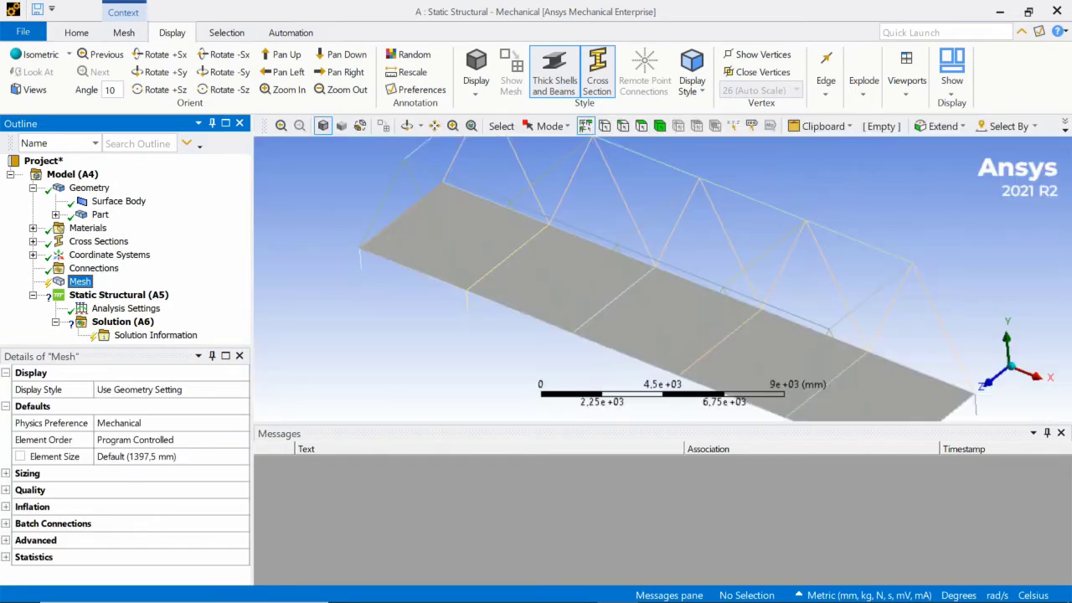
Step: Insert a manual contact region under Connections and assign the deck surface face as its target
{"action": "right_click", "coordinate": [94, 268]}
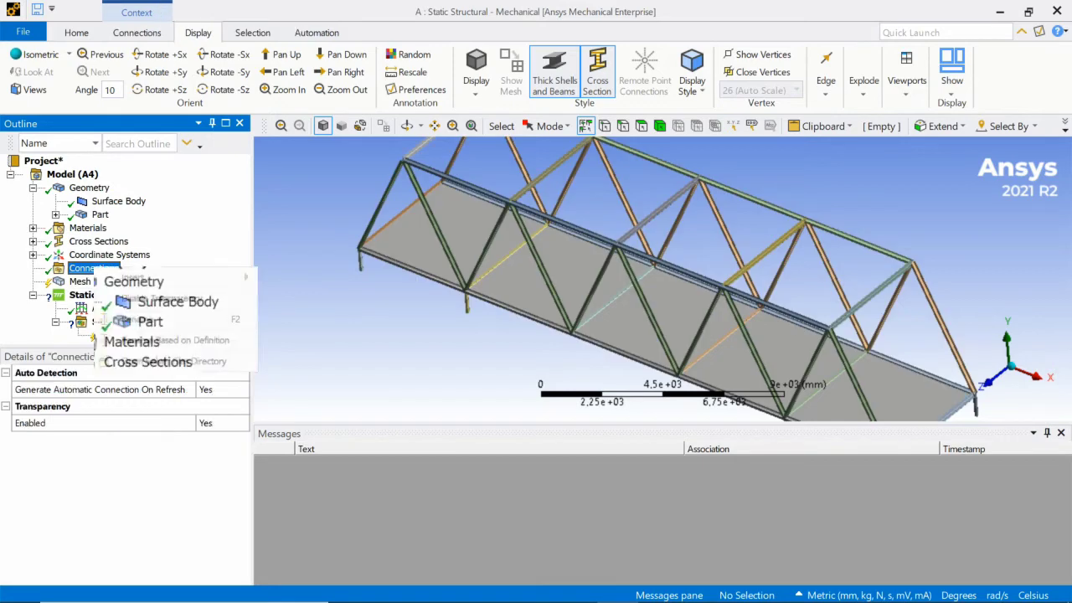
{"action": "mouse_move", "coordinate": [132, 277]}
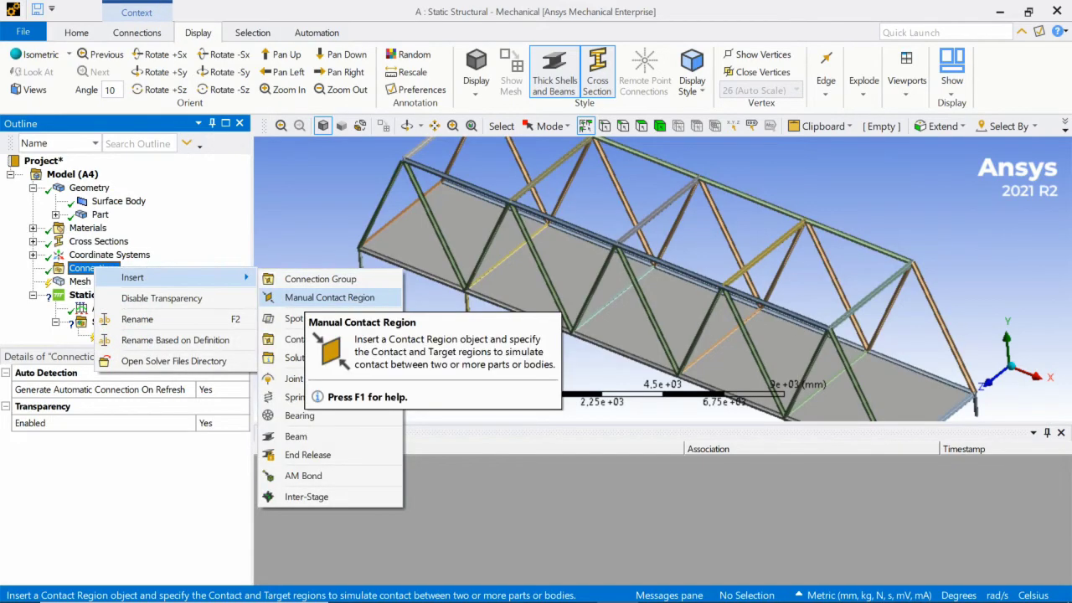
{"action": "left_click", "coordinate": [329, 297]}
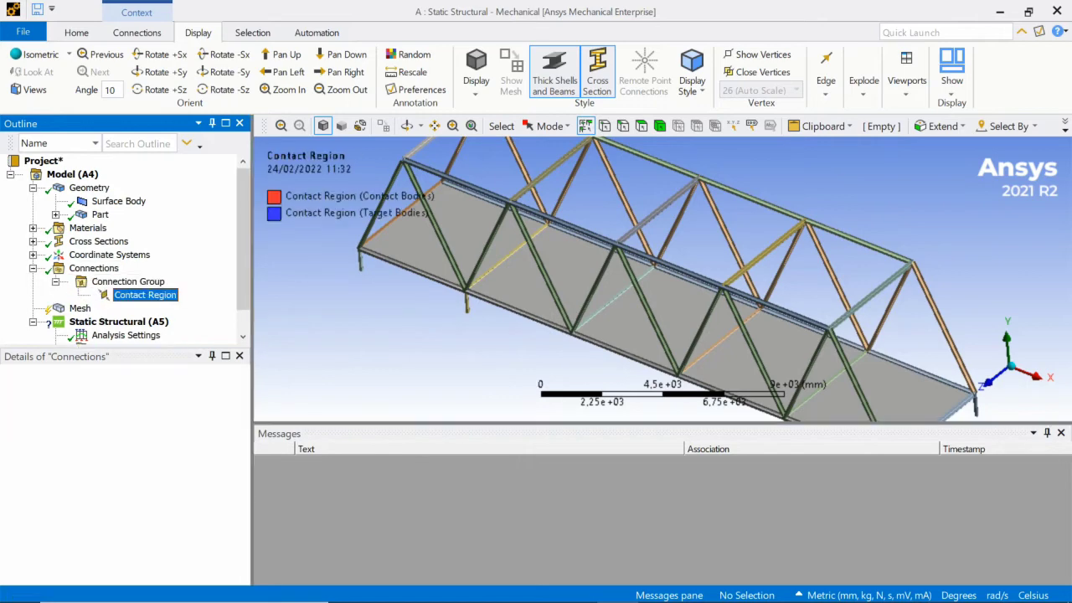
{"action": "left_click", "coordinate": [171, 422]}
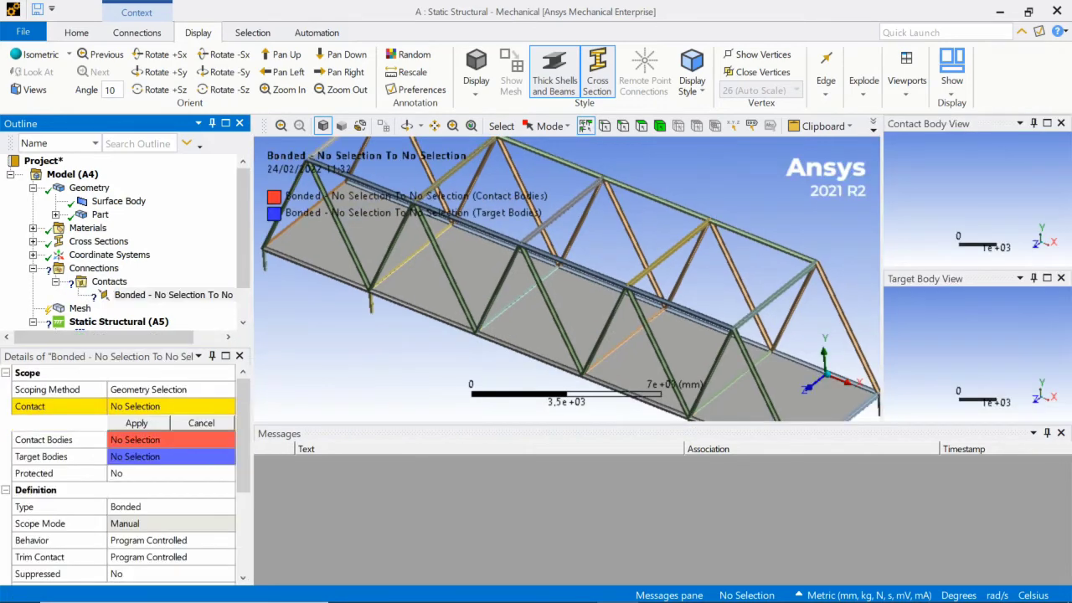
{"action": "left_click", "coordinate": [528, 320]}
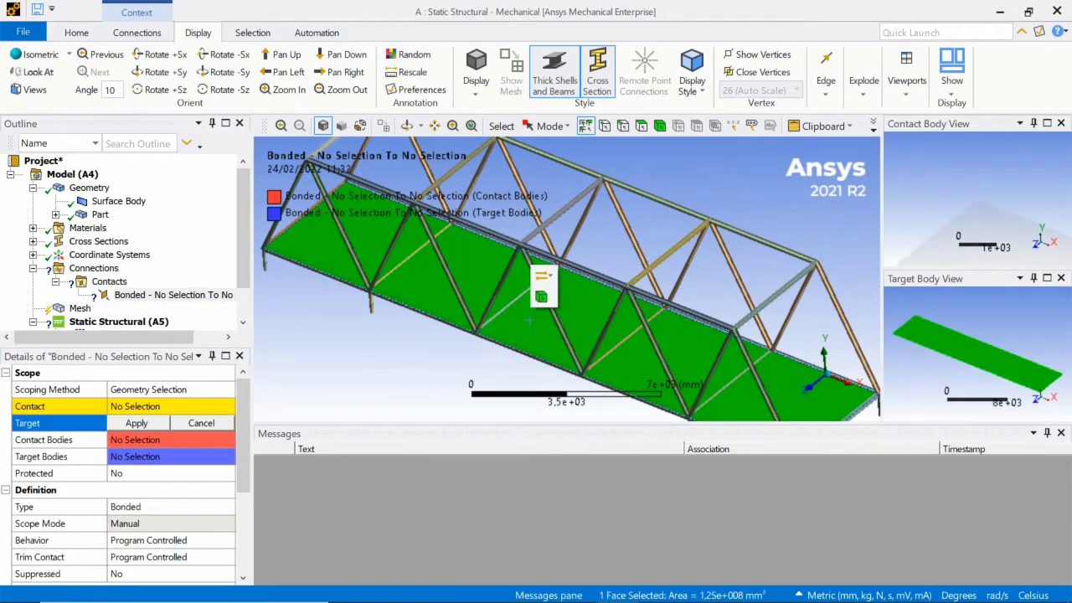
{"action": "left_click", "coordinate": [137, 423]}
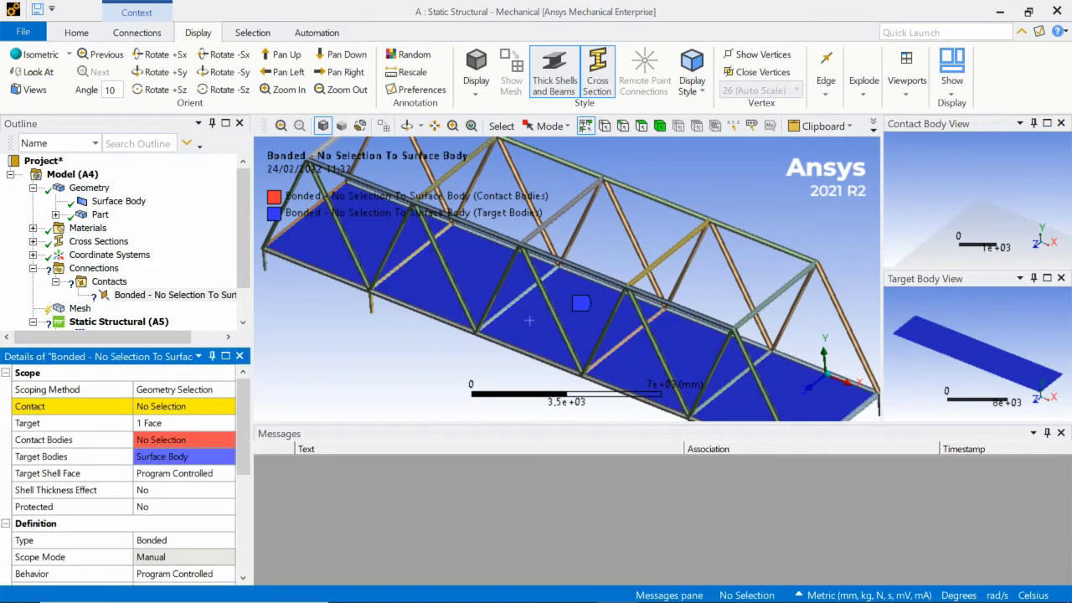
Step: Hide the deck surface body to expose the beams and return to the bonded contact region
{"action": "right_click", "coordinate": [121, 201]}
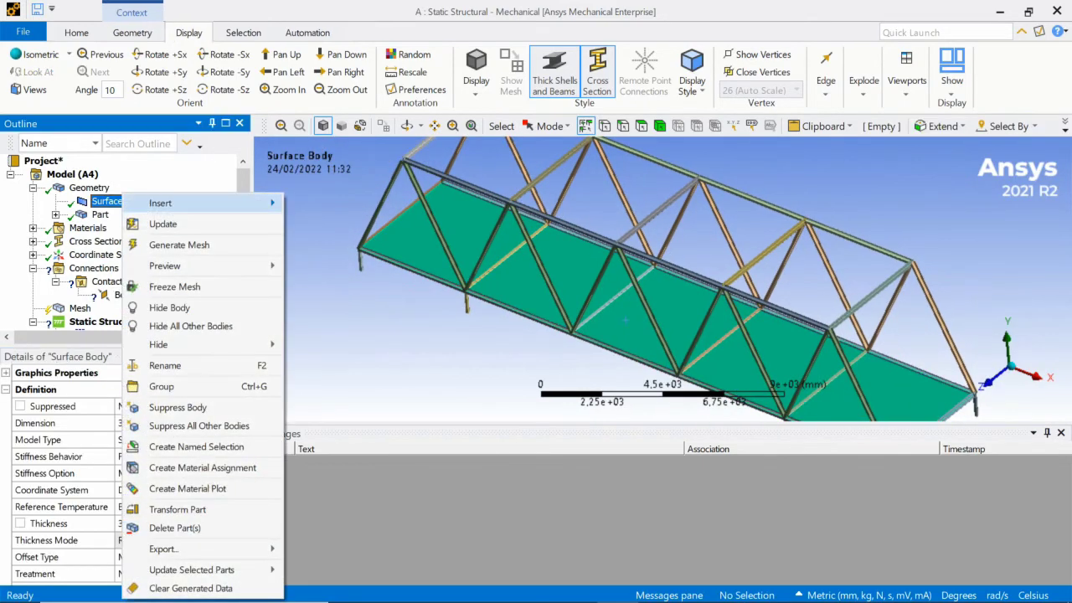
{"action": "left_click", "coordinate": [175, 308]}
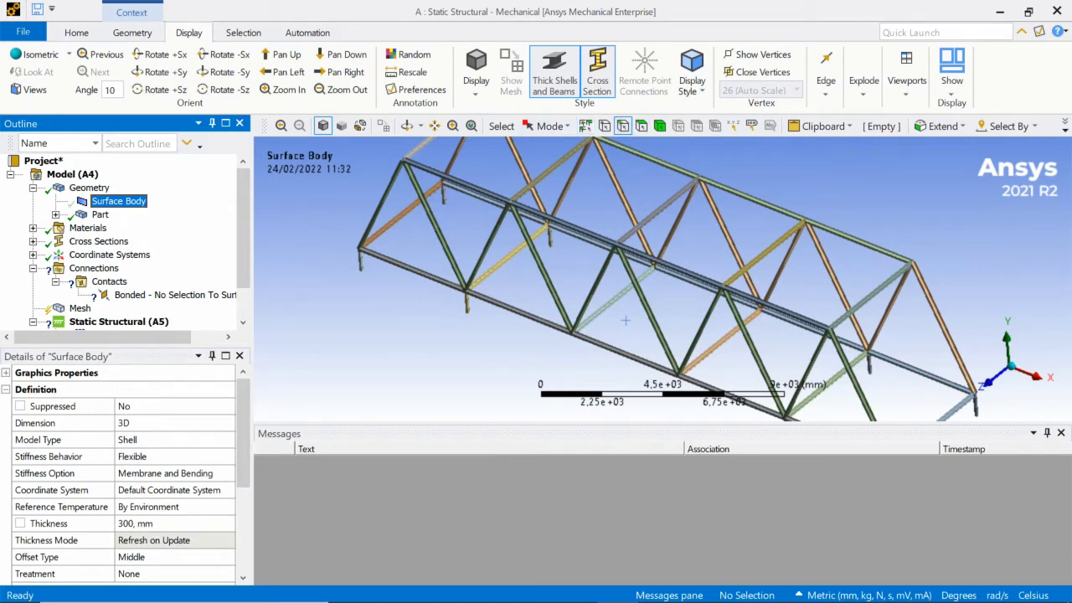
{"action": "left_click", "coordinate": [144, 295]}
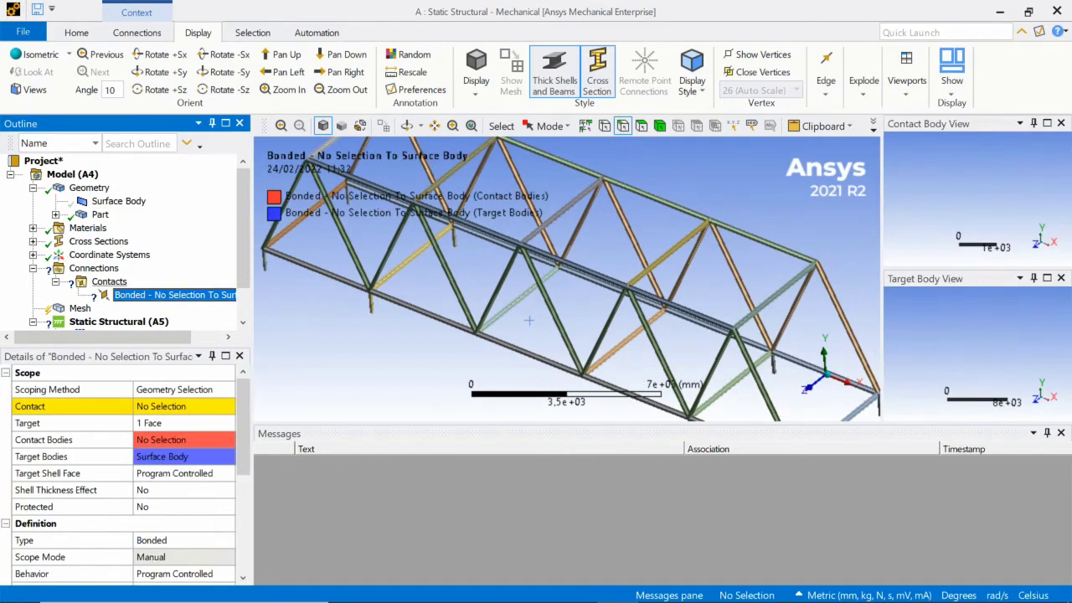
Step: For the contact side, select the first end crossbeam plus the side beams and crossbeams of the deck frame's first two bays
{"action": "left_click", "coordinate": [176, 406]}
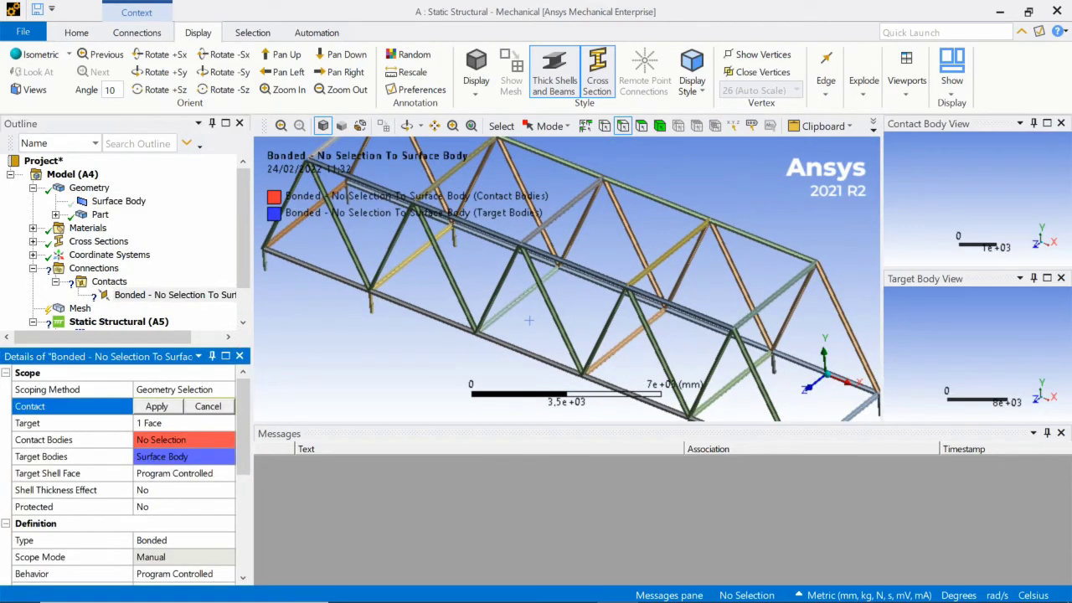
{"action": "middle_click_drag", "start_coordinate": [536, 318], "coordinate": [629, 321]}
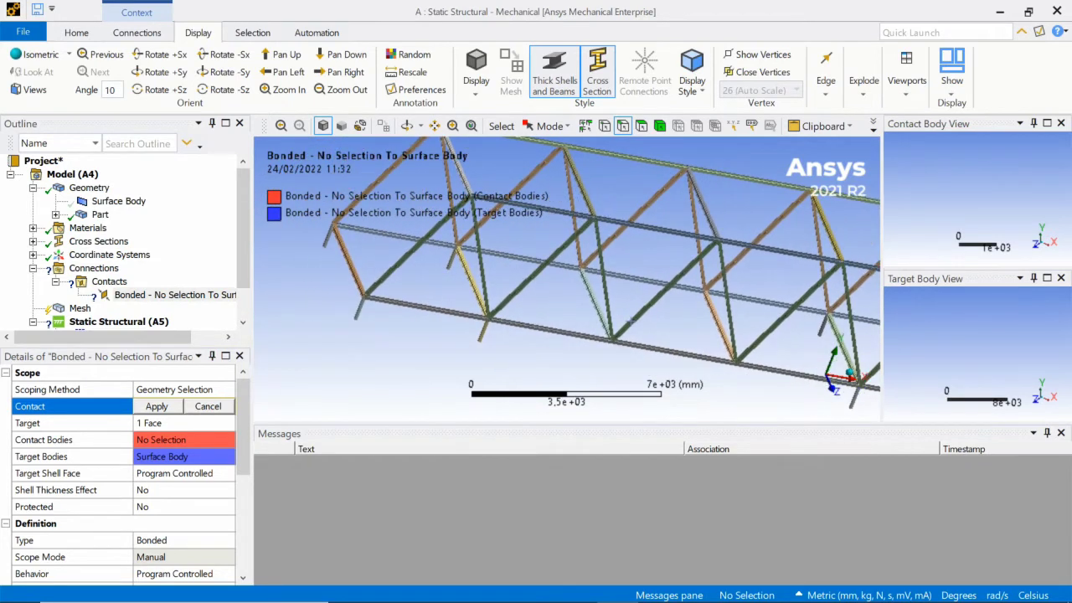
{"action": "left_click", "coordinate": [348, 260]}
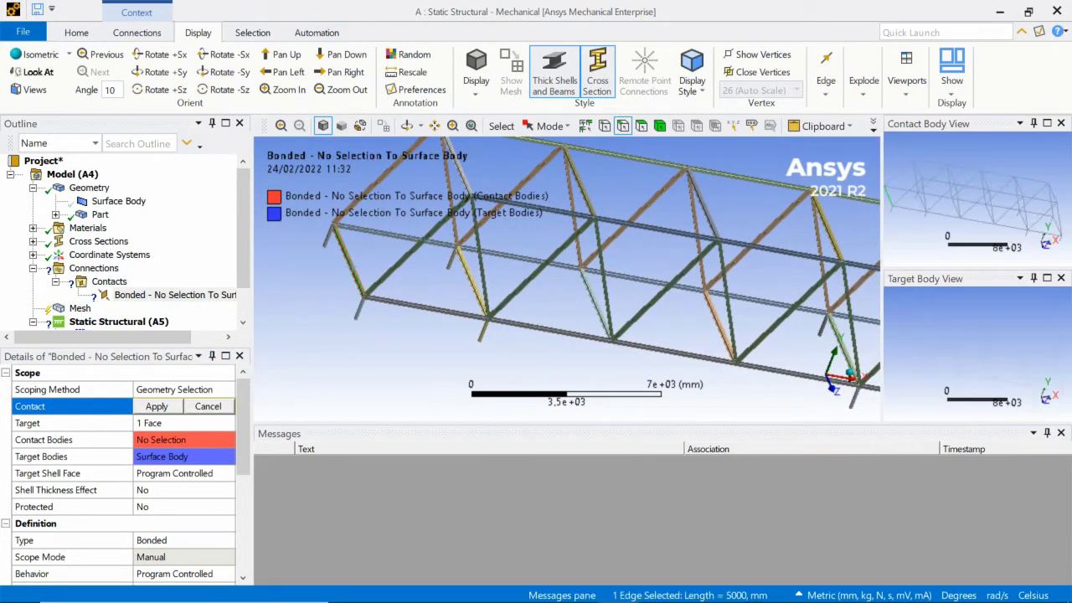
{"action": "left_click", "coordinate": [394, 235], "text": "ctrl"}
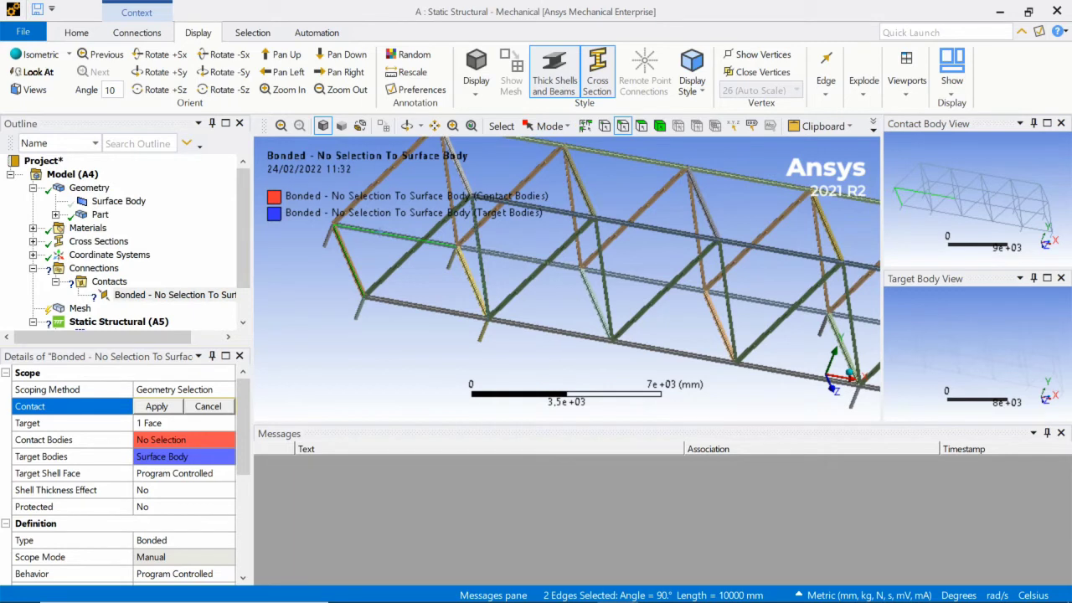
{"action": "left_click", "coordinate": [521, 258], "text": "ctrl"}
{"action": "left_click", "coordinate": [440, 310], "text": "ctrl"}
{"action": "left_click", "coordinate": [529, 325], "text": "ctrl"}
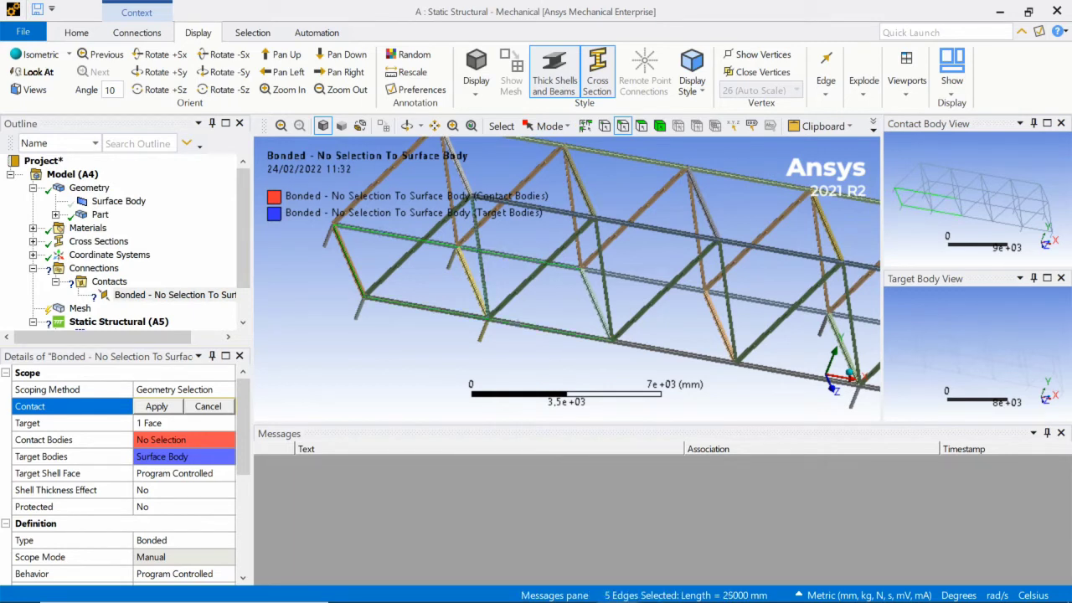
{"action": "left_click", "coordinate": [473, 285], "text": "ctrl"}
{"action": "left_click", "coordinate": [597, 305], "text": "ctrl"}
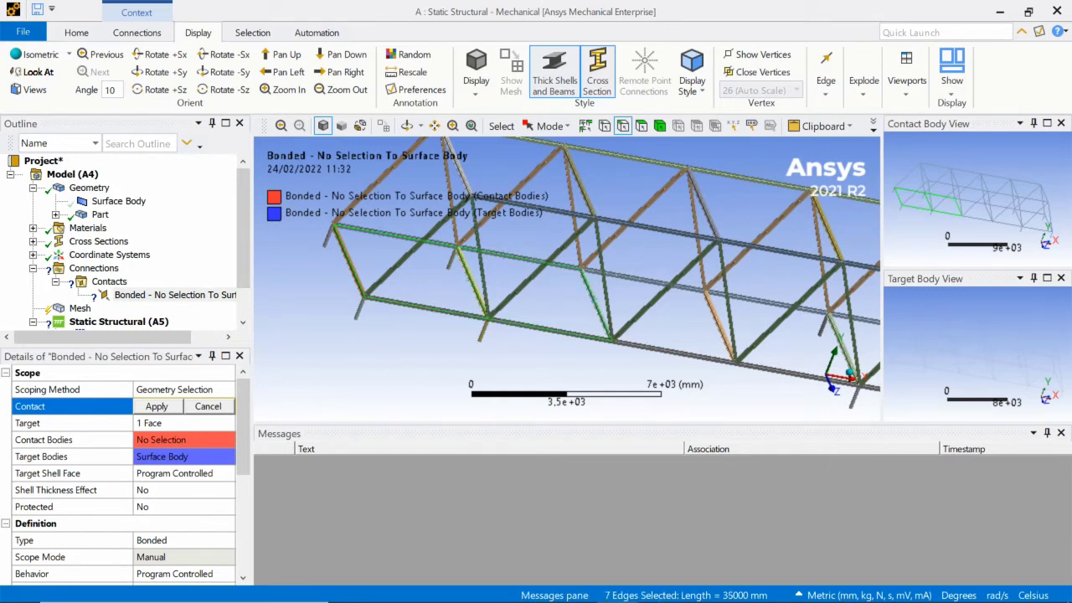
Step: Add the side beams and crossbeams of the deck frame's remaining three bays to the contact selection
{"action": "left_click", "coordinate": [658, 283], "text": "ctrl"}
{"action": "middle_click_drag", "start_coordinate": [647, 345], "coordinate": [440, 315], "text": "ctrl"}
{"action": "left_click", "coordinate": [509, 286], "text": "ctrl"}
{"action": "left_click", "coordinate": [565, 271], "text": "ctrl"}
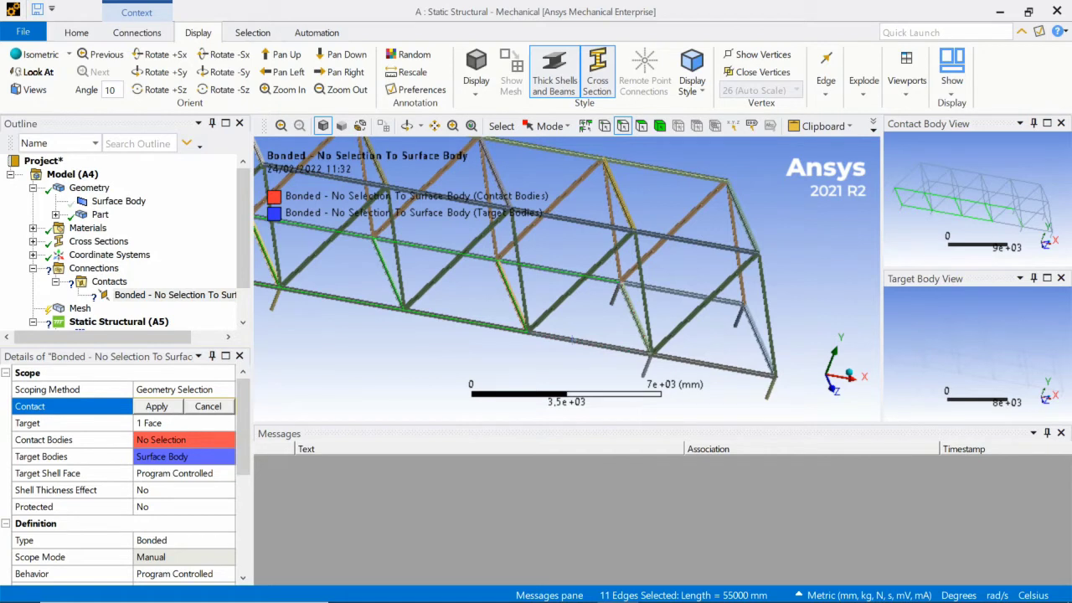
{"action": "left_click", "coordinate": [633, 313], "text": "ctrl"}
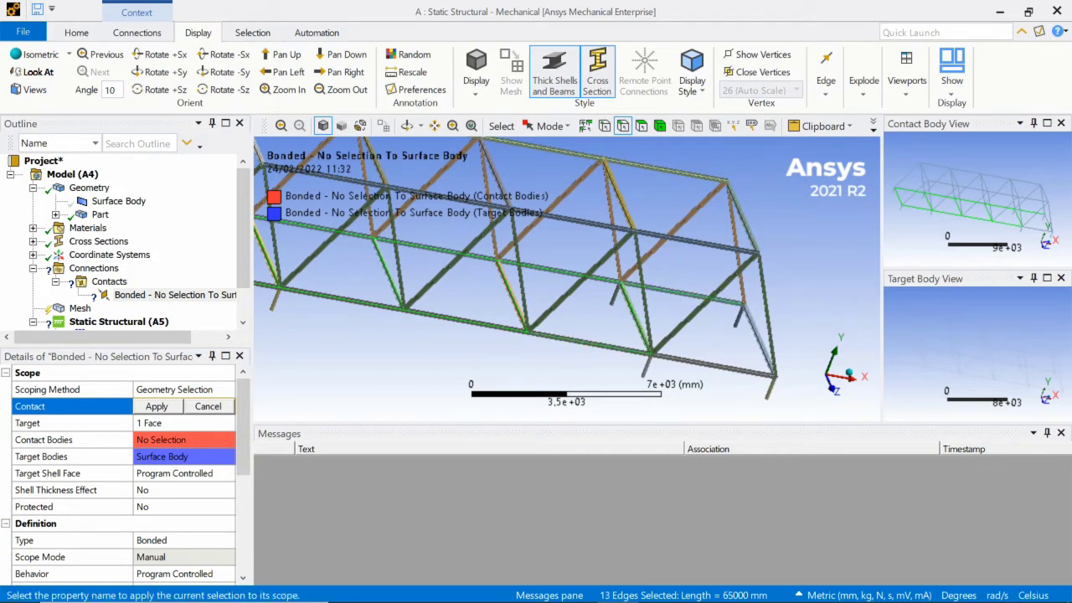
{"action": "left_click", "coordinate": [669, 289], "text": "ctrl"}
{"action": "left_click", "coordinate": [700, 363], "text": "ctrl"}
{"action": "left_click", "coordinate": [754, 331], "text": "ctrl"}
Step: Add all eight short support legs beneath the deck frame to the contact selection, keeping every crossbeam selected
{"action": "left_click", "coordinate": [770, 389], "text": "ctrl"}
{"action": "left_click", "coordinate": [741, 314], "text": "ctrl"}
{"action": "middle_click_drag", "start_coordinate": [616, 297], "coordinate": [645, 273], "text": "ctrl"}
{"action": "left_click", "coordinate": [674, 346], "text": "ctrl"}
{"action": "middle_click_drag", "start_coordinate": [673, 345], "coordinate": [1037, 380], "text": "ctrl"}
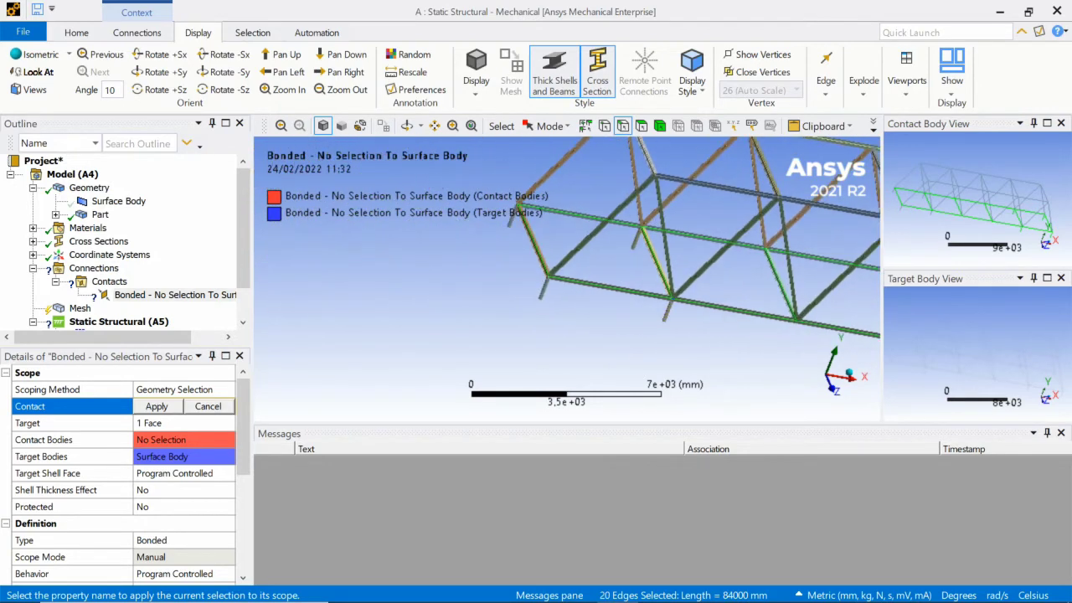
{"action": "left_click", "coordinate": [668, 315], "text": "ctrl"}
{"action": "left_click", "coordinate": [658, 265], "text": "ctrl"}
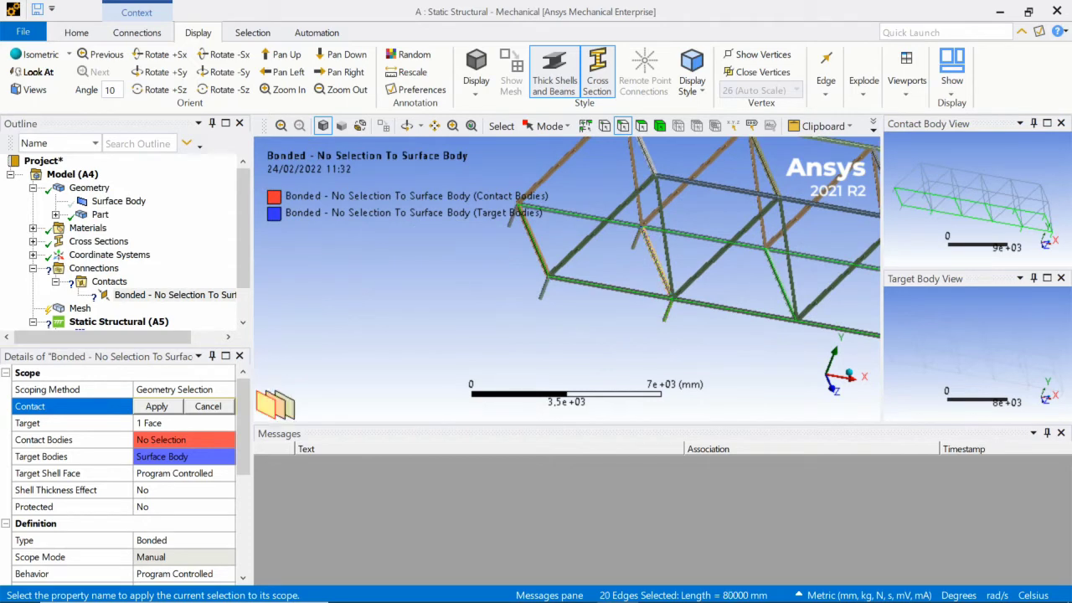
{"action": "left_click", "coordinate": [658, 264], "text": "ctrl"}
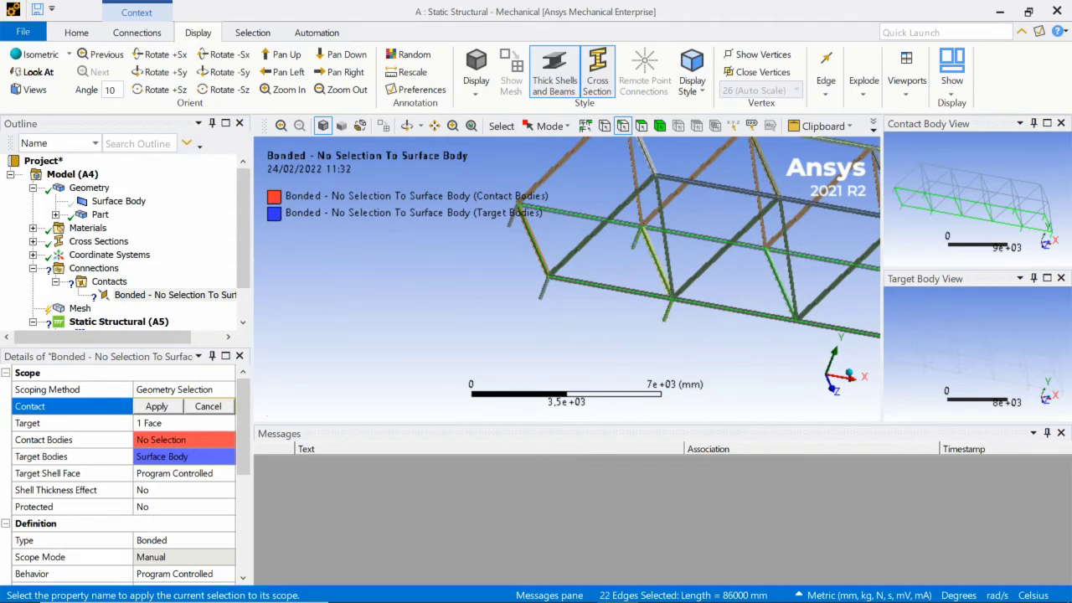
{"action": "left_click", "coordinate": [634, 245], "text": "ctrl"}
{"action": "middle_click_drag", "start_coordinate": [540, 294], "coordinate": [540, 335], "text": "ctrl"}
{"action": "left_click", "coordinate": [534, 285], "text": "ctrl"}
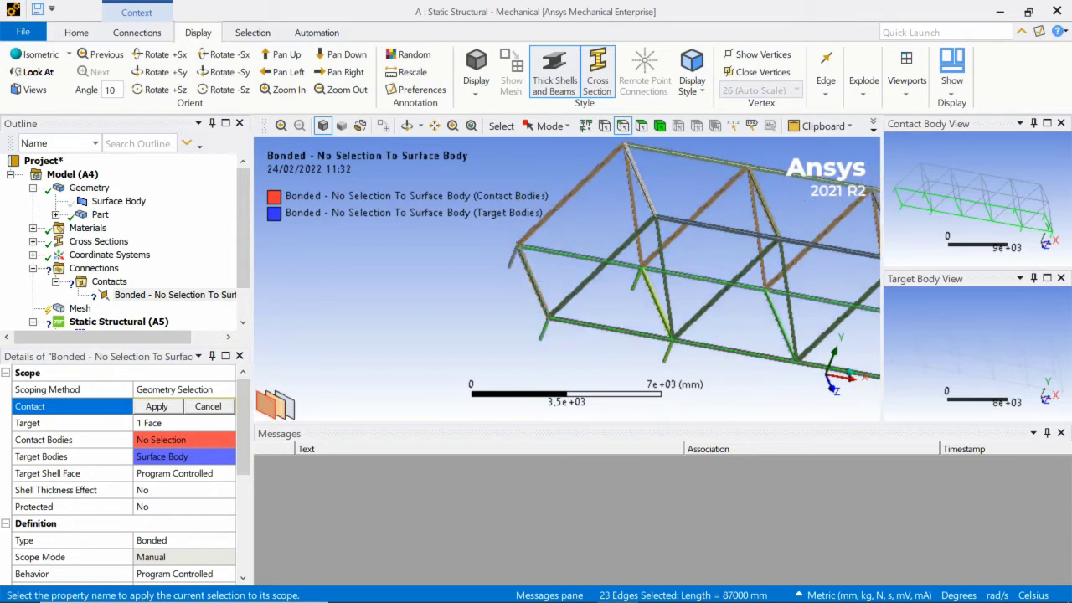
{"action": "left_click", "coordinate": [512, 257], "text": "ctrl"}
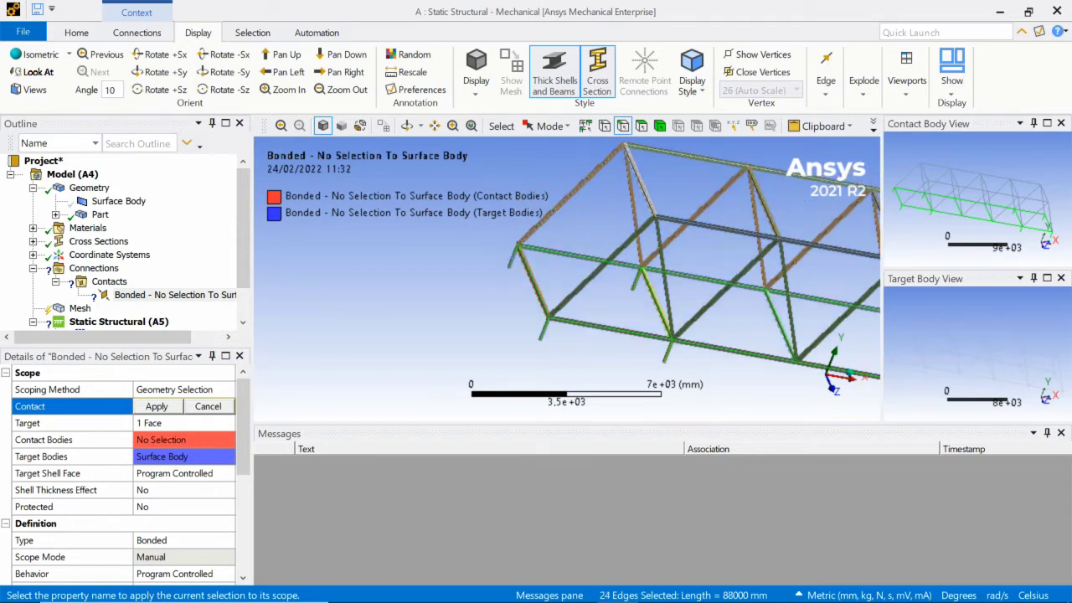
Step: Add the truss diagonals of the first two bays on both sides of the bridge to the contact selection
{"action": "left_click", "coordinate": [573, 193], "text": "ctrl"}
{"action": "left_click", "coordinate": [625, 245], "text": "ctrl"}
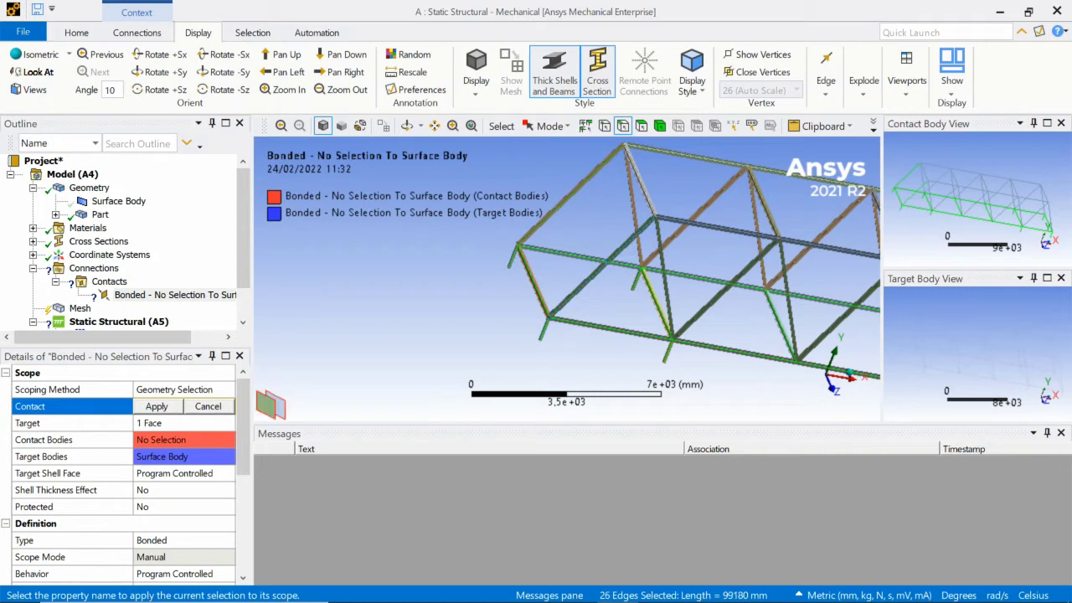
{"action": "left_click", "coordinate": [636, 221], "text": "ctrl"}
{"action": "left_click", "coordinate": [693, 220], "text": "ctrl"}
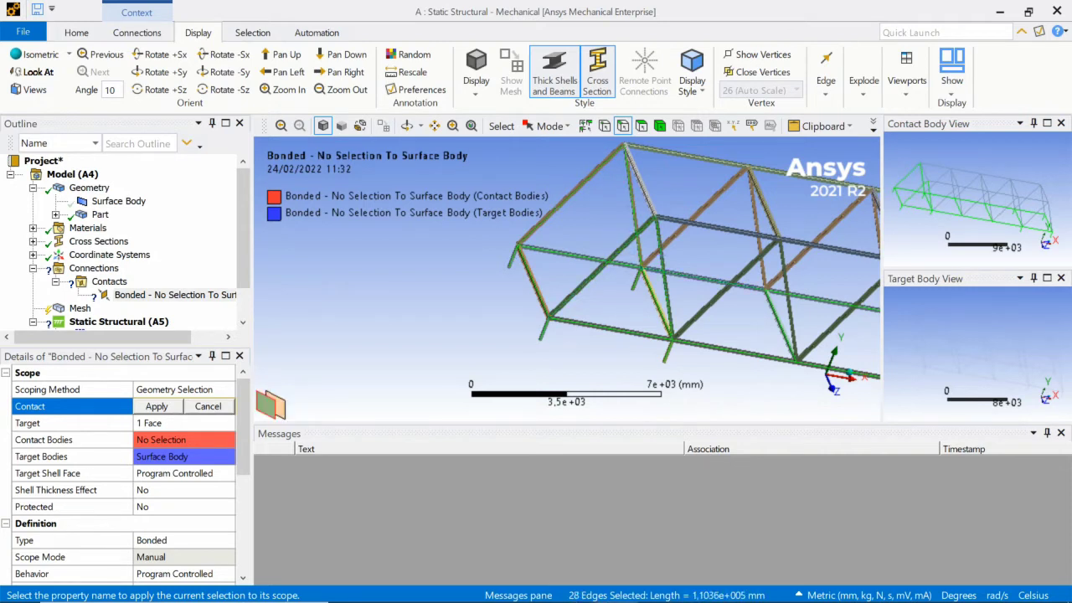
{"action": "middle_click_drag", "start_coordinate": [689, 269], "coordinate": [555, 270], "text": "ctrl"}
{"action": "left_click", "coordinate": [572, 308], "text": "ctrl"}
{"action": "left_click", "coordinate": [623, 230], "text": "ctrl"}
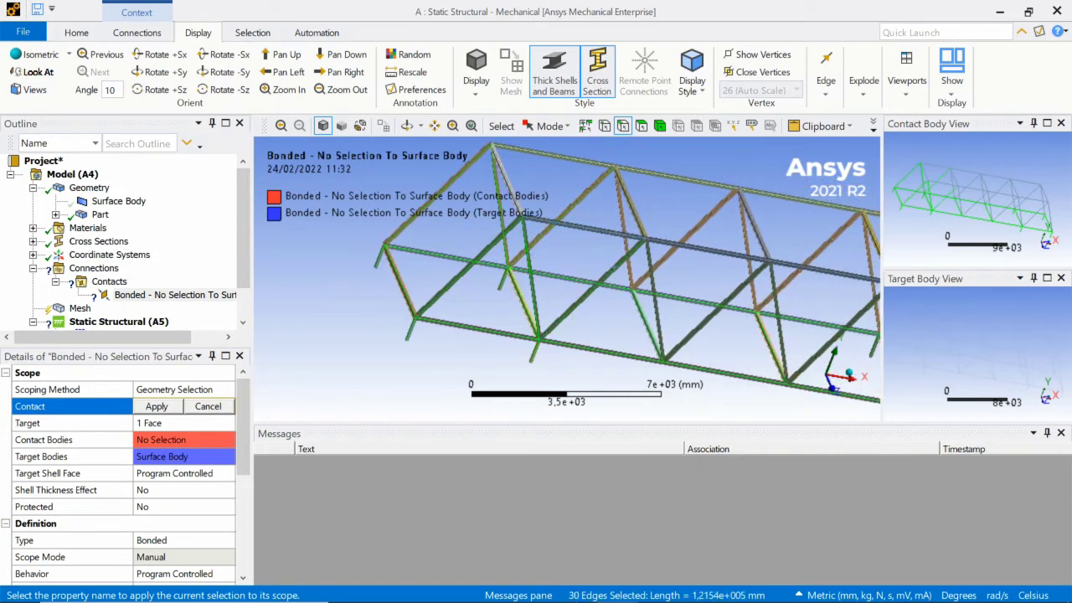
{"action": "left_click", "coordinate": [655, 304], "text": "ctrl"}
{"action": "left_click", "coordinate": [688, 238], "text": "ctrl"}
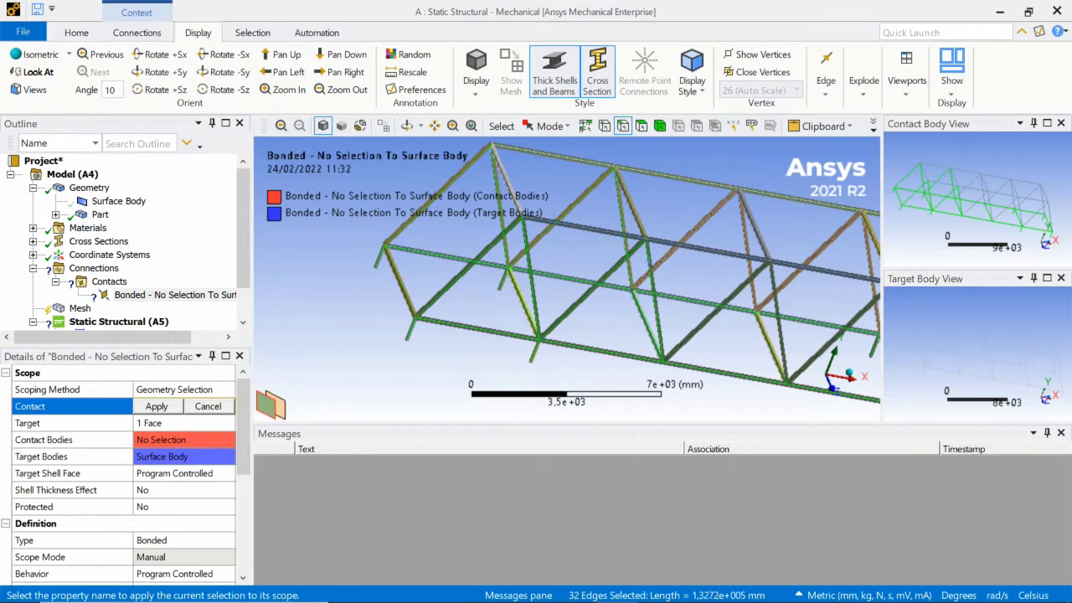
Step: Add the four truss diagonals of the middle bay to the contact selection
{"action": "left_click", "coordinate": [714, 313], "text": "ctrl"}
{"action": "middle_click_drag", "start_coordinate": [713, 313], "coordinate": [573, 301], "text": "ctrl"}
{"action": "left_click", "coordinate": [573, 300], "text": "ctrl"}
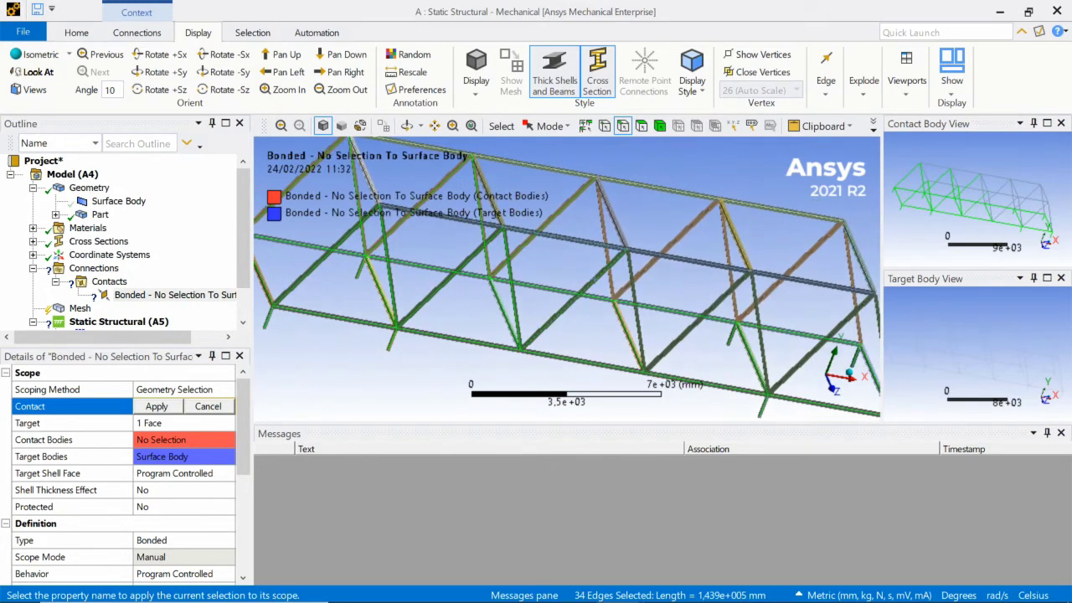
{"action": "left_click", "coordinate": [605, 243], "text": "ctrl"}
{"action": "left_click", "coordinate": [555, 217], "text": "ctrl"}
{"action": "left_click", "coordinate": [554, 217], "text": "ctrl"}
{"action": "left_click", "coordinate": [630, 279], "text": "ctrl"}
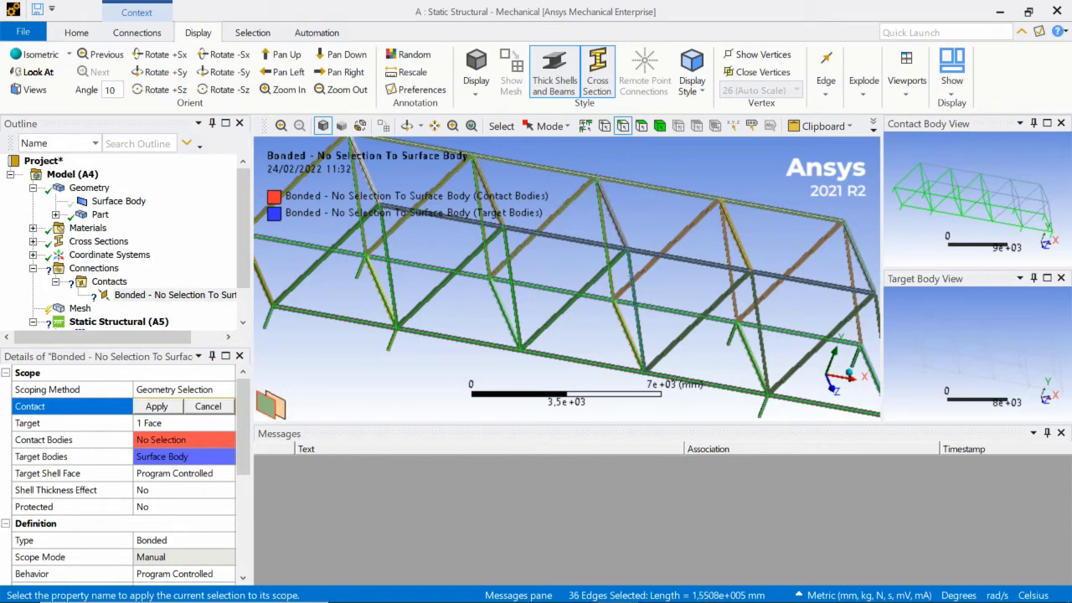
Step: Add the four truss diagonals of the fourth bay to the contact selection
{"action": "left_click", "coordinate": [666, 253], "text": "ctrl"}
{"action": "left_click", "coordinate": [680, 237], "text": "ctrl"}
{"action": "left_click", "coordinate": [680, 259], "text": "ctrl"}
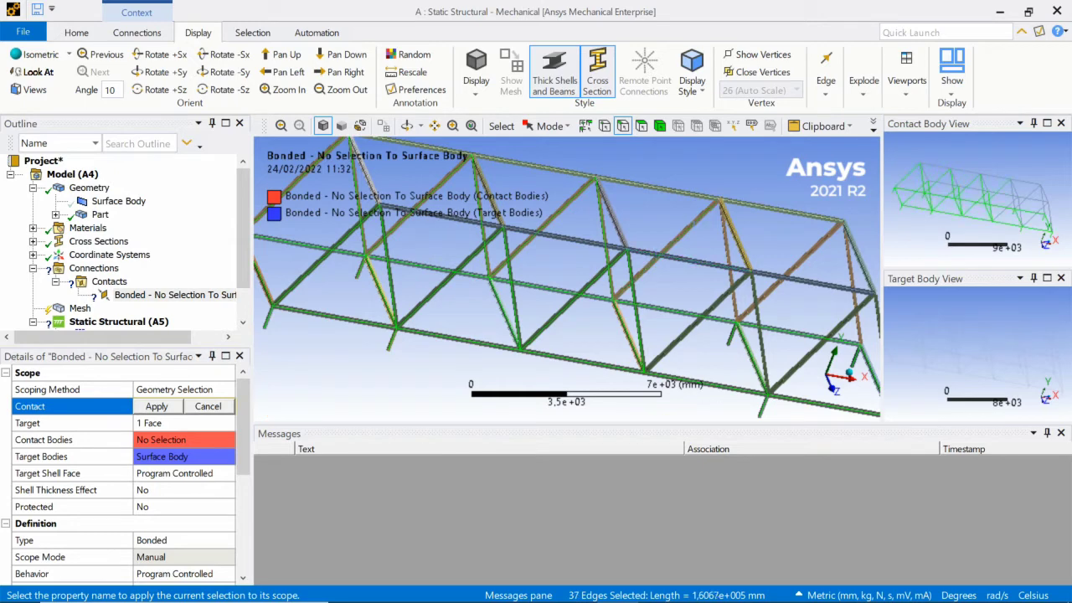
{"action": "middle_click_drag", "start_coordinate": [680, 266], "coordinate": [560, 256], "text": "ctrl"}
{"action": "left_click", "coordinate": [600, 290], "text": "ctrl"}
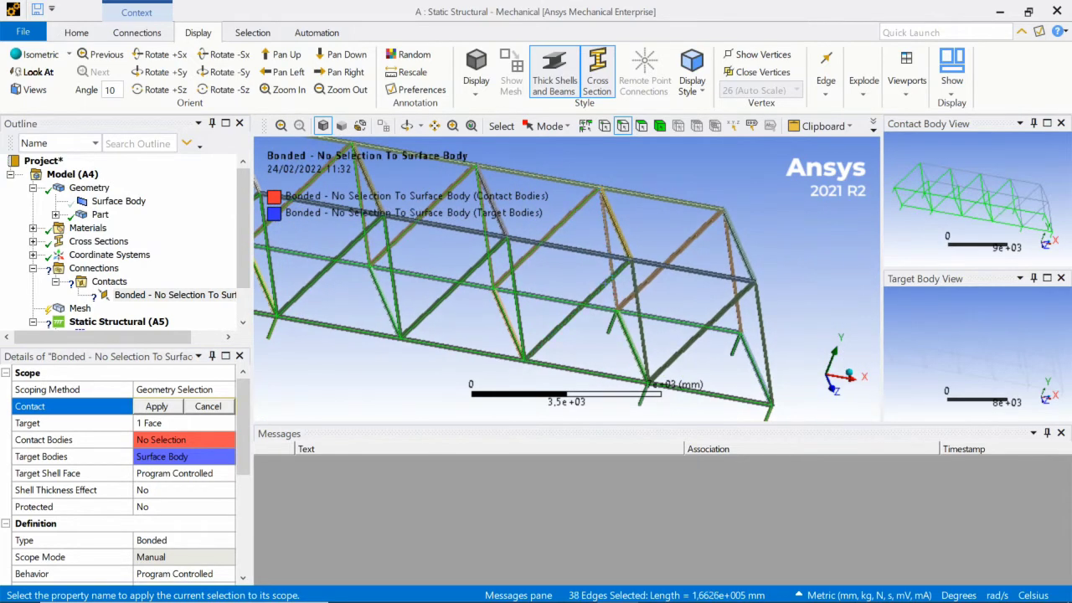
{"action": "left_click", "coordinate": [634, 295], "text": "ctrl"}
{"action": "left_click", "coordinate": [680, 251], "text": "ctrl"}
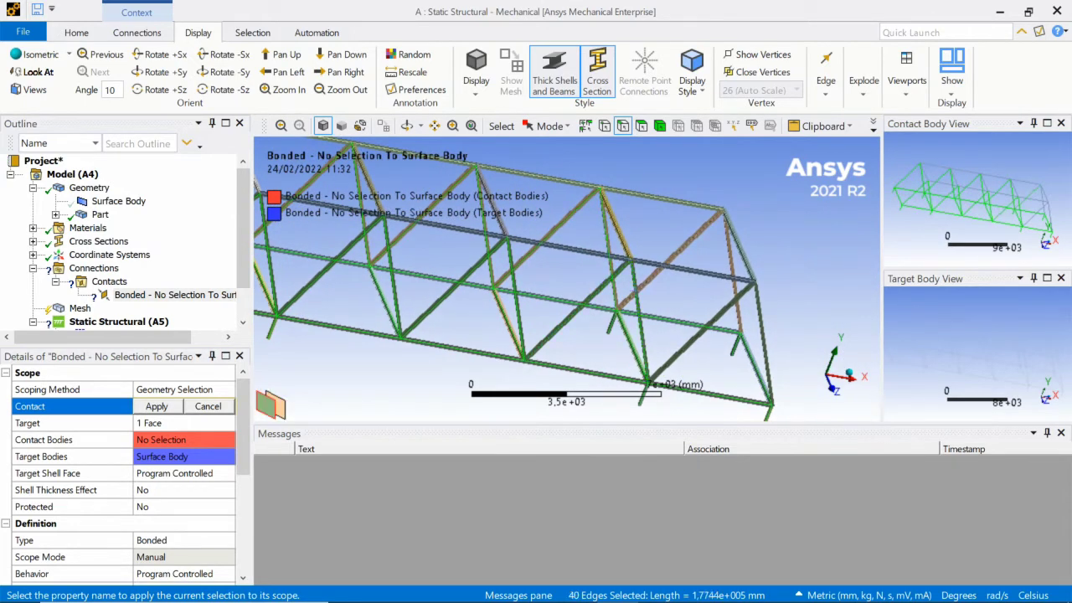
Step: Add the four truss diagonals of the last bay to the selection and apply all 44 edges as the contact scope
{"action": "left_click", "coordinate": [729, 253], "text": "ctrl"}
{"action": "left_click", "coordinate": [702, 332], "text": "ctrl"}
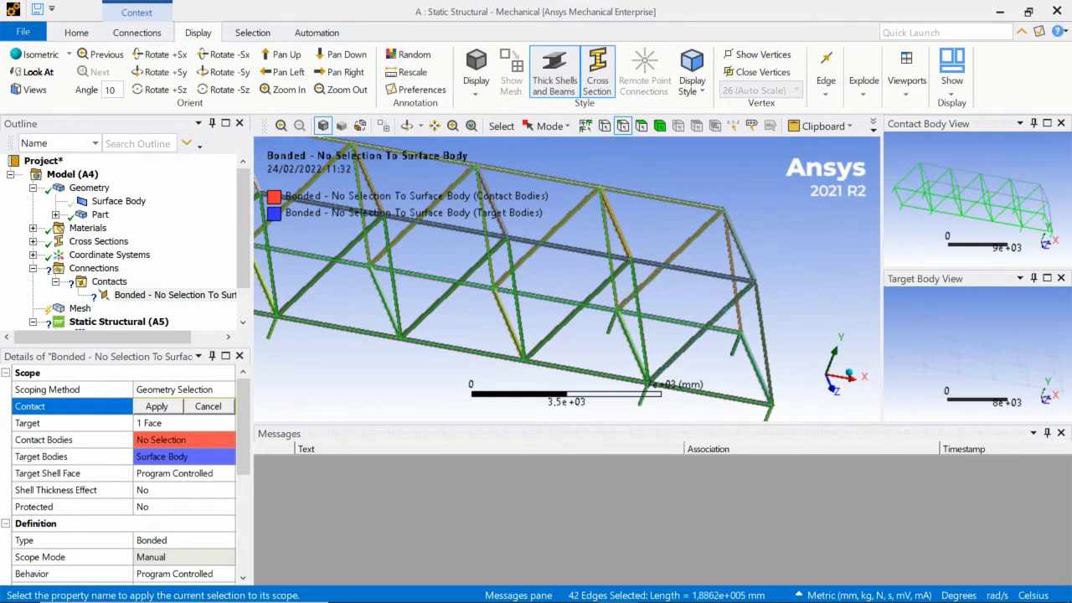
{"action": "left_click", "coordinate": [732, 267], "text": "ctrl"}
{"action": "left_click", "coordinate": [758, 305], "text": "ctrl"}
{"action": "middle_click_drag", "start_coordinate": [767, 270], "coordinate": [736, 289]}
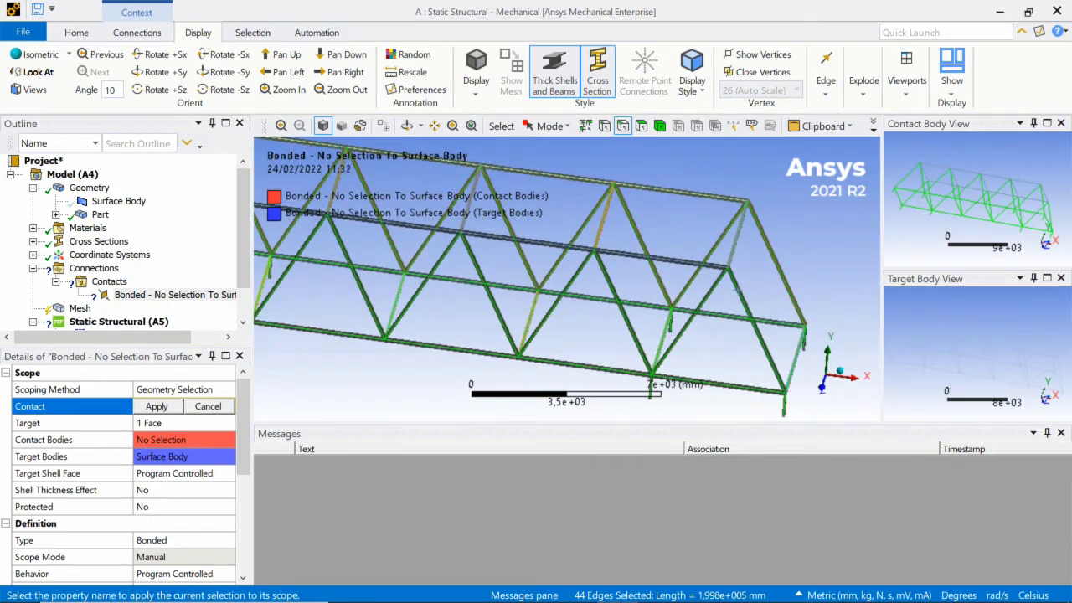
{"action": "left_click", "coordinate": [156, 406]}
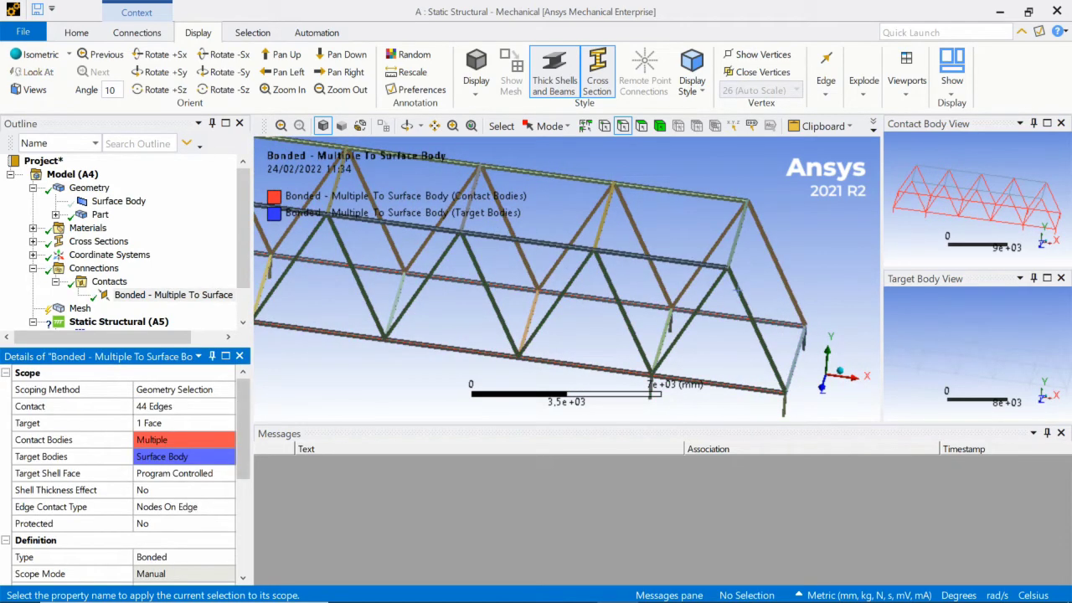
{"action": "mouse_move", "coordinate": [954, 210]}
{"action": "middle_mouse_down"}
{"action": "mouse_move", "coordinate": [963, 214]}
{"action": "mouse_move", "coordinate": [955, 201]}
{"action": "middle_mouse_up"}
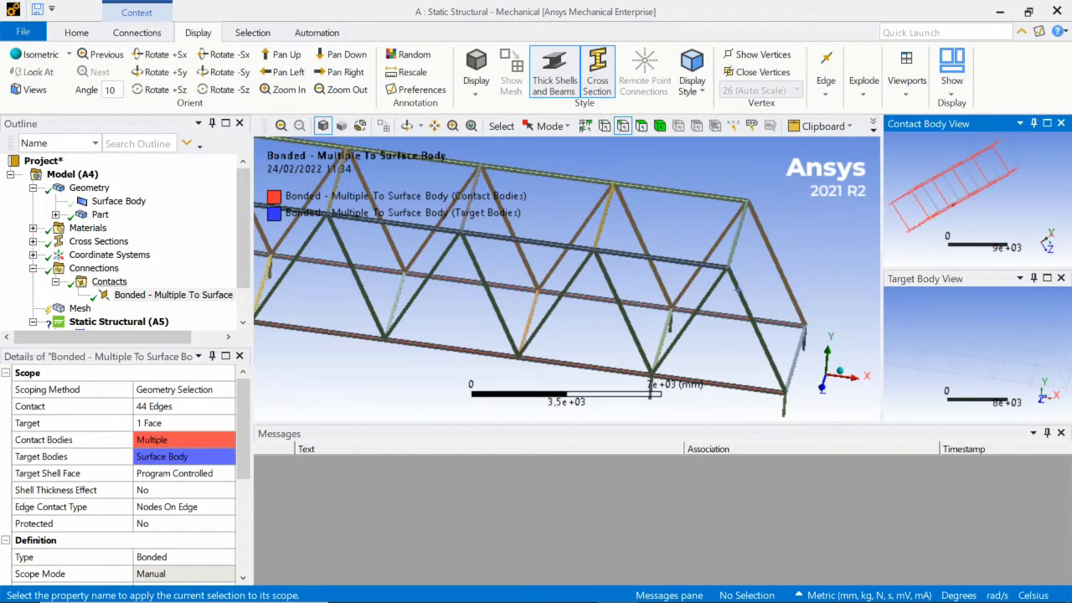
{"action": "left_click", "coordinate": [109, 281]}
{"action": "right_click", "coordinate": [104, 282]}
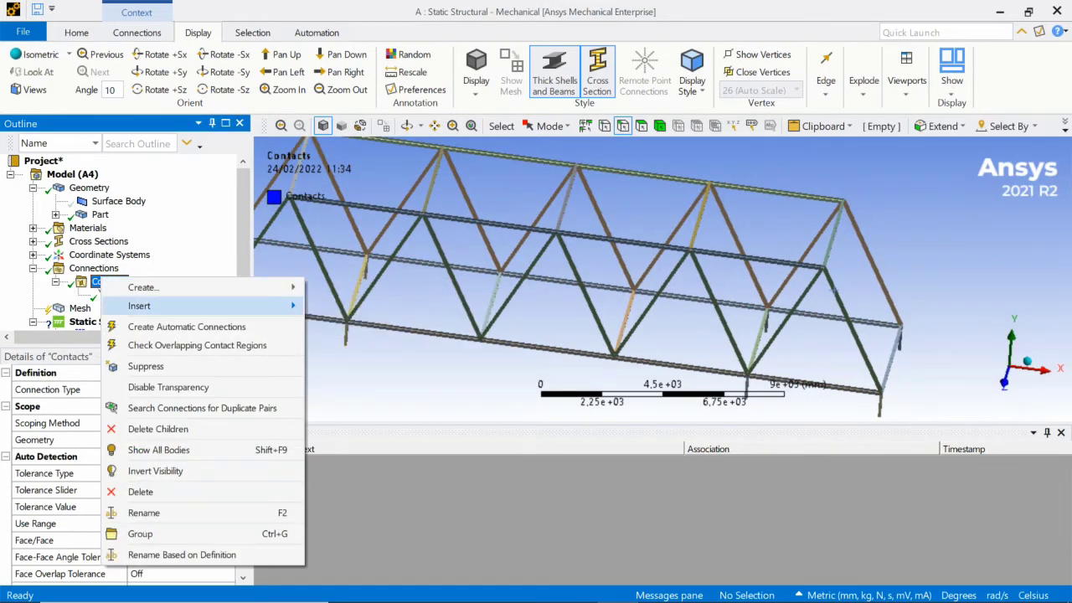
{"action": "mouse_move", "coordinate": [209, 306]}
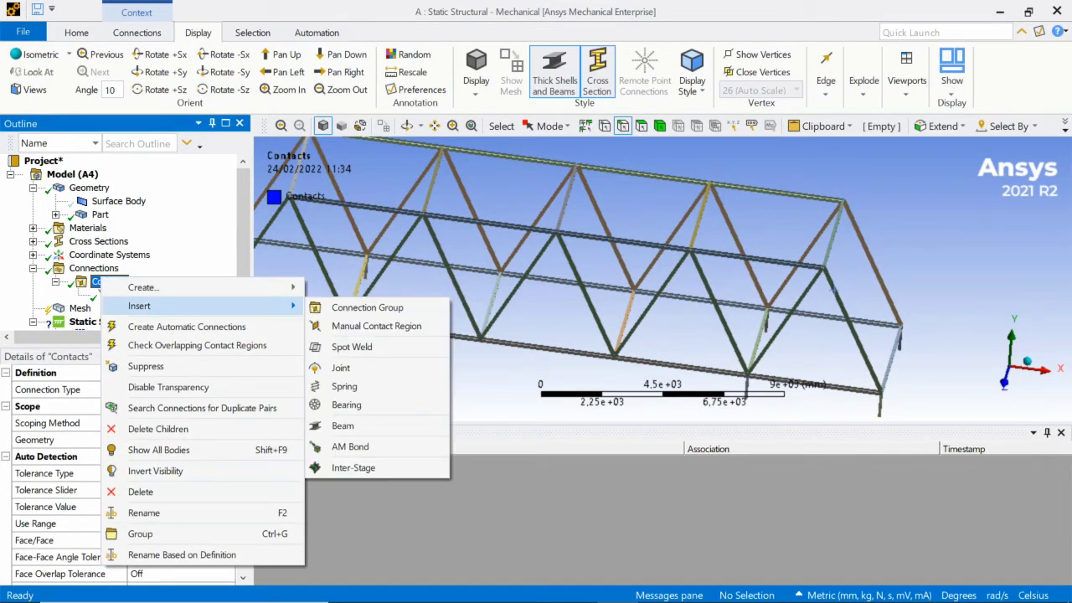
{"action": "left_click", "coordinate": [187, 327]}
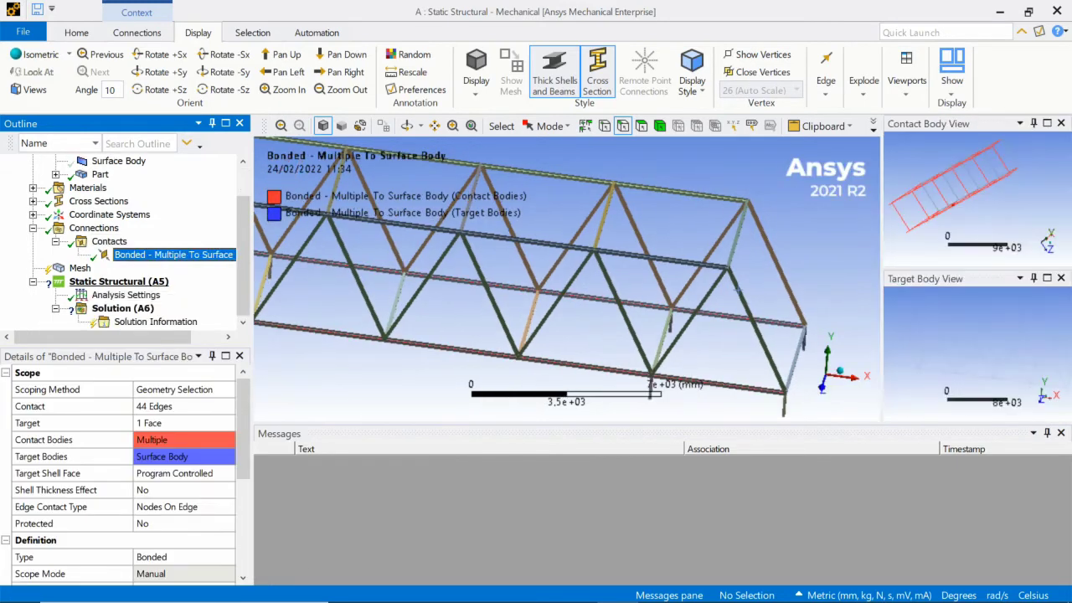
{"action": "right_click", "coordinate": [124, 244]}
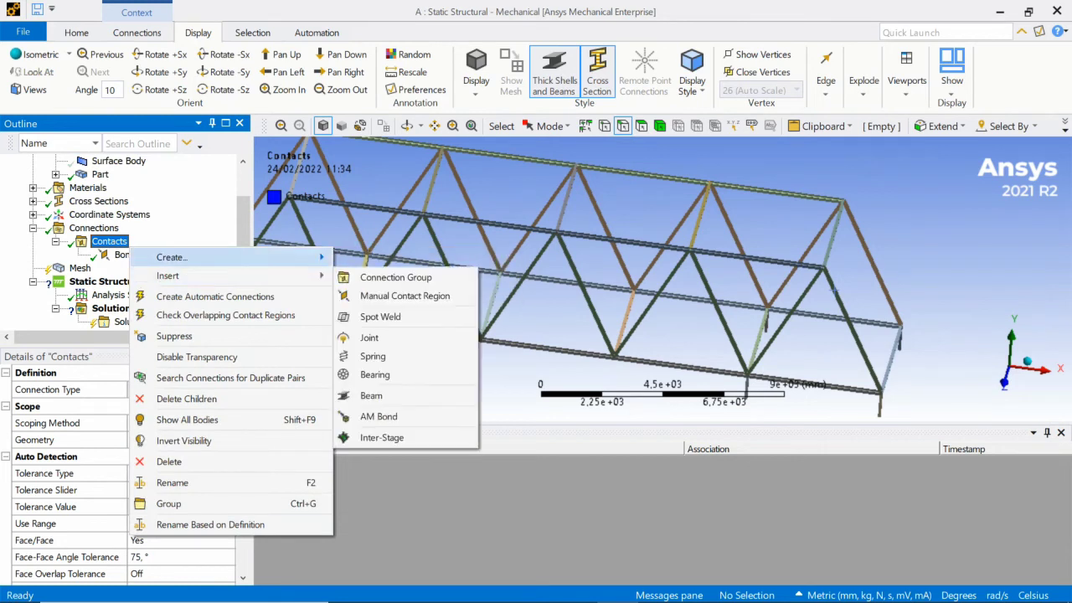
{"action": "mouse_move", "coordinate": [172, 257]}
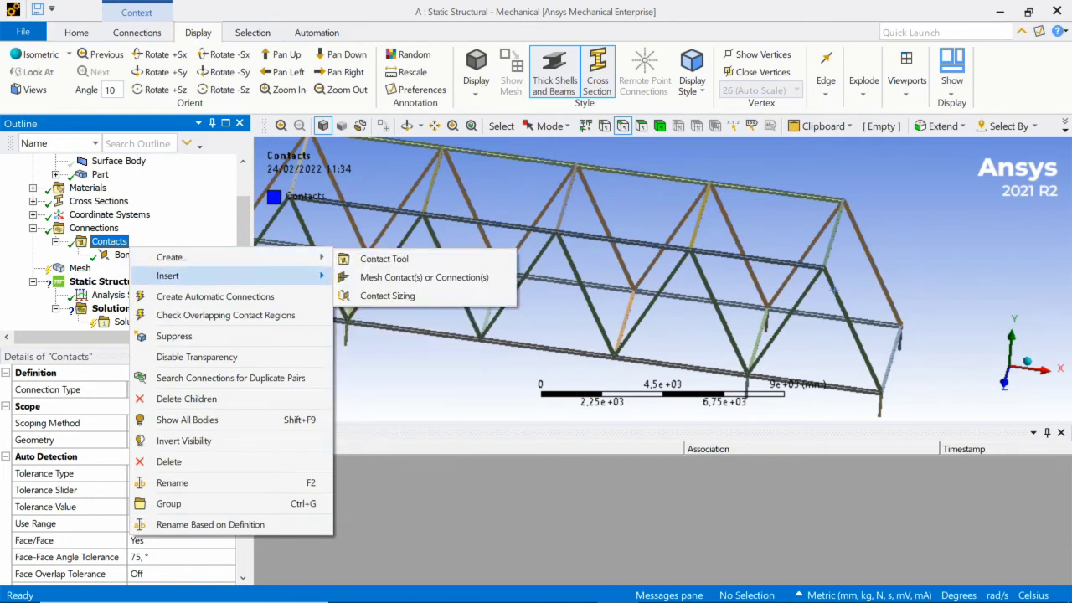
{"action": "mouse_move", "coordinate": [167, 276]}
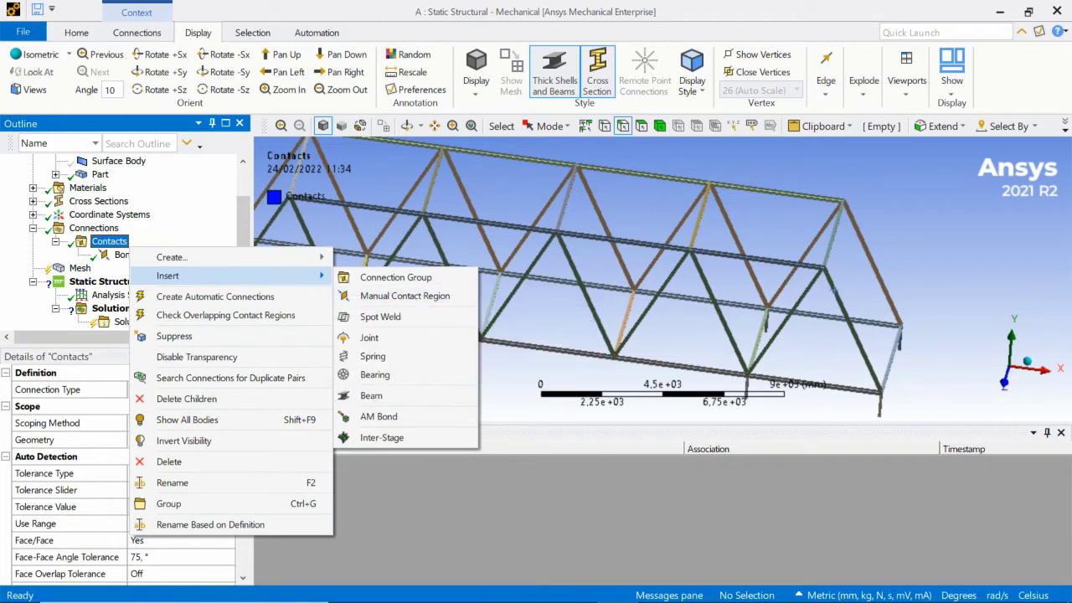
{"action": "left_click", "coordinate": [110, 242]}
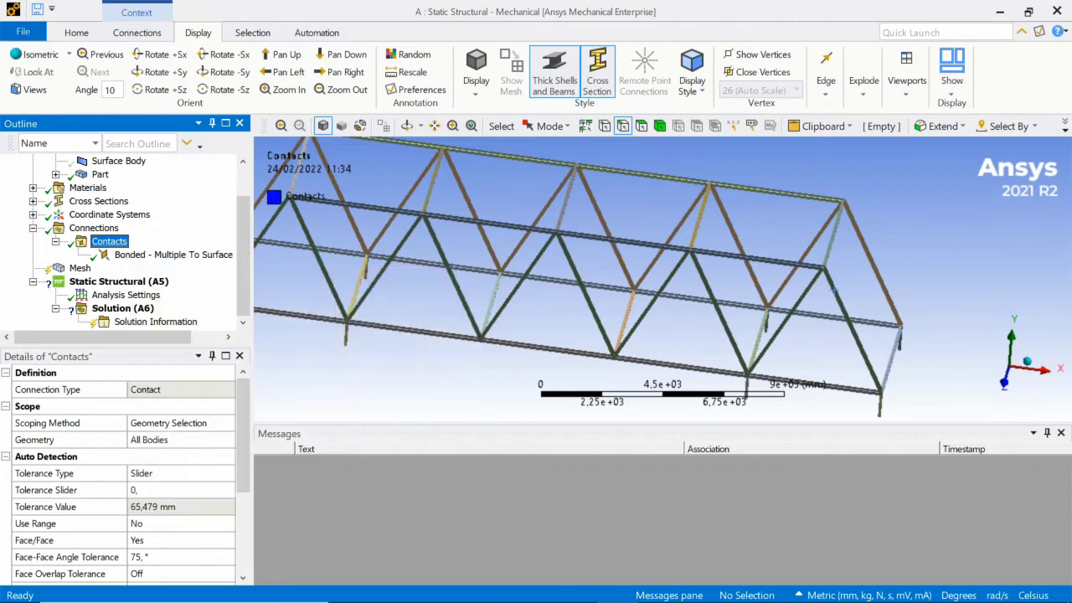
{"action": "left_click", "coordinate": [167, 255]}
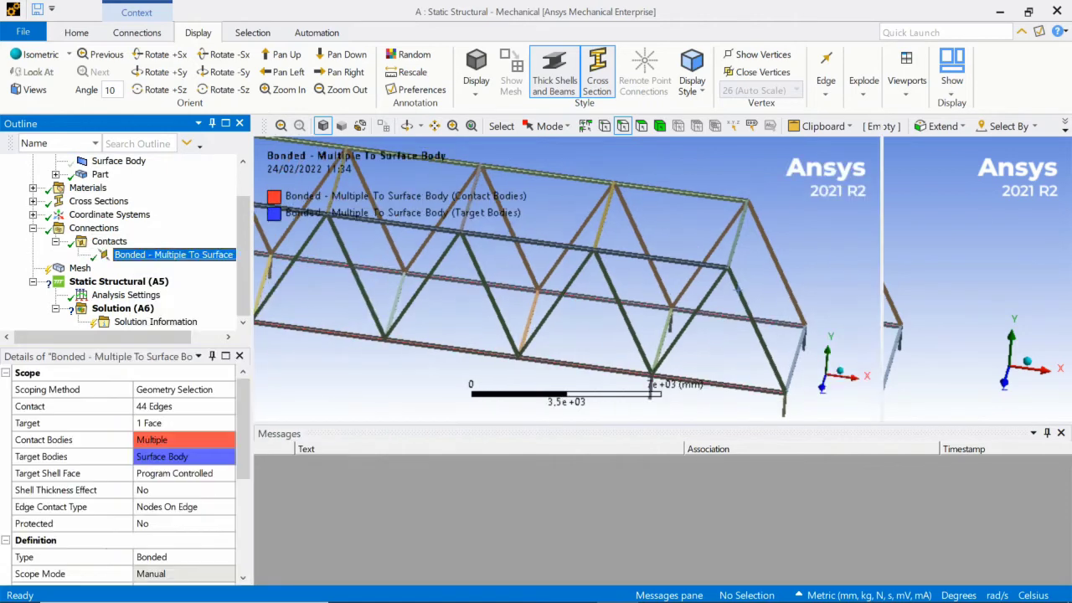
{"action": "left_click", "coordinate": [109, 241]}
Step: Insert a Contact Tool under Connections
{"action": "left_click", "coordinate": [80, 229]}
{"action": "right_click", "coordinate": [77, 229]}
{"action": "mouse_move", "coordinate": [115, 240]}
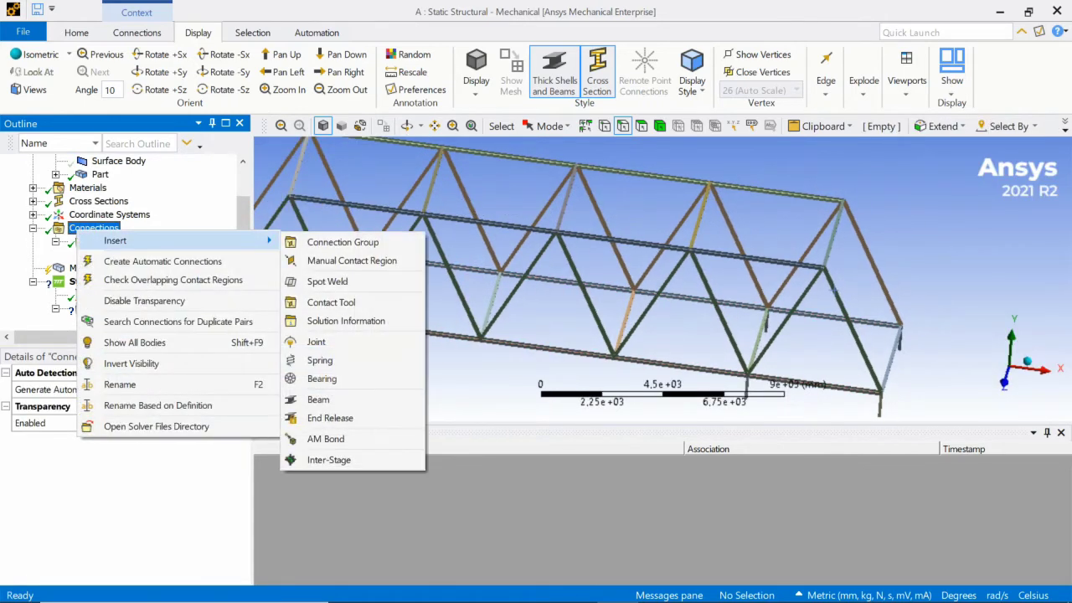
{"action": "left_click", "coordinate": [331, 302]}
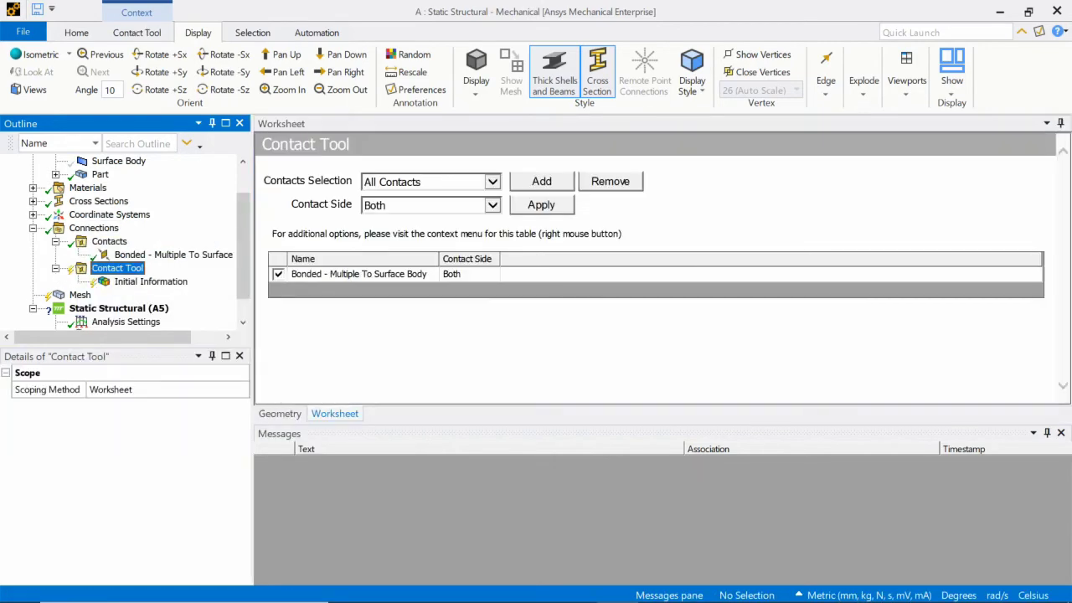
Step: Evaluate the Contact Tool's initial information for the bonded contact, with both contact sides included
{"action": "left_click", "coordinate": [150, 282]}
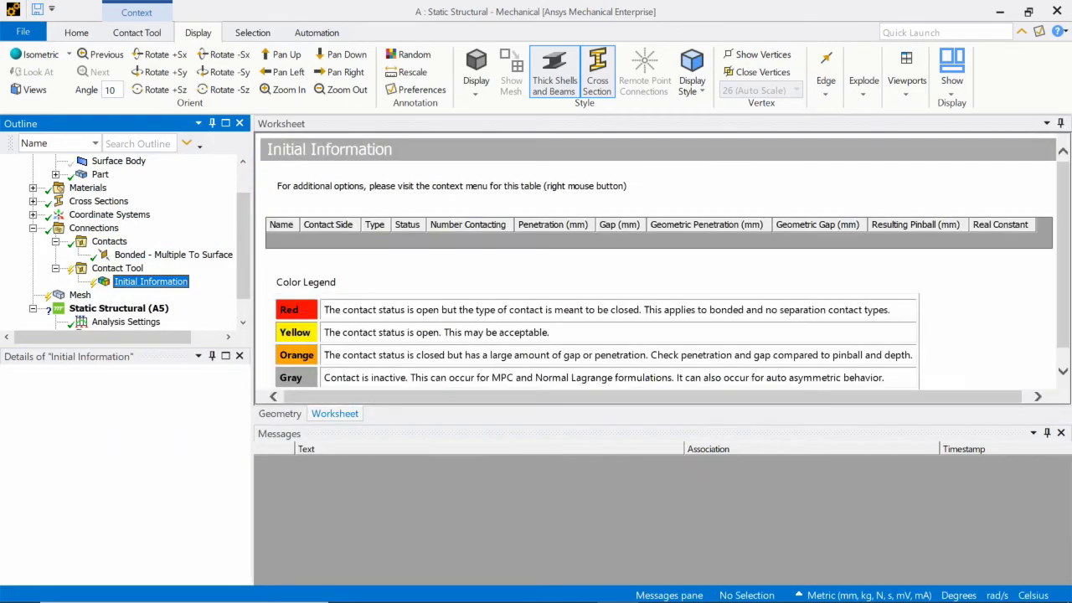
{"action": "left_click", "coordinate": [117, 269]}
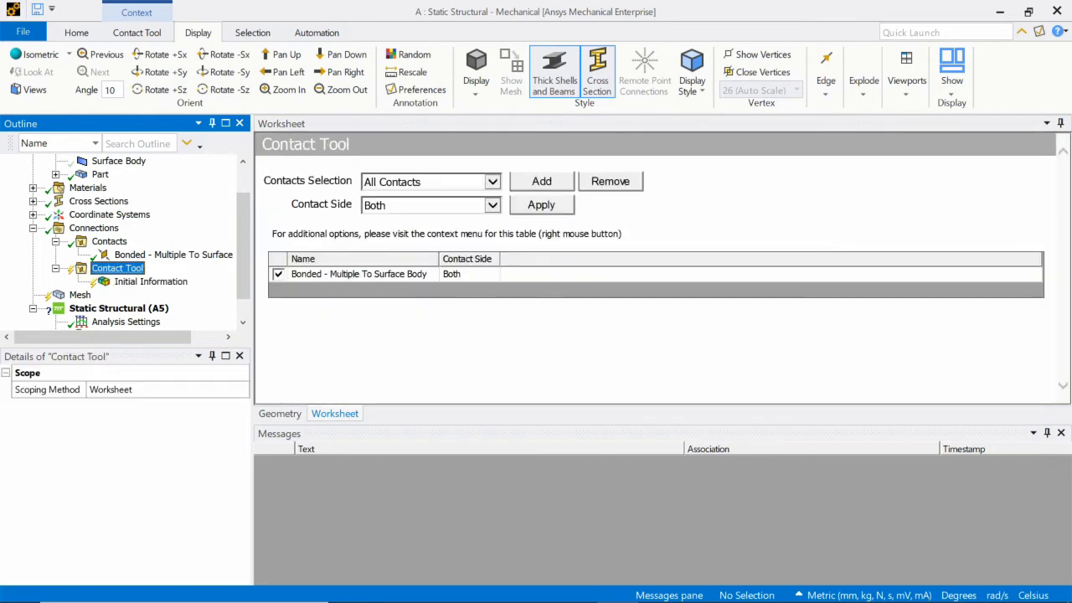
{"action": "right_click", "coordinate": [126, 269]}
{"action": "left_click", "coordinate": [193, 301]}
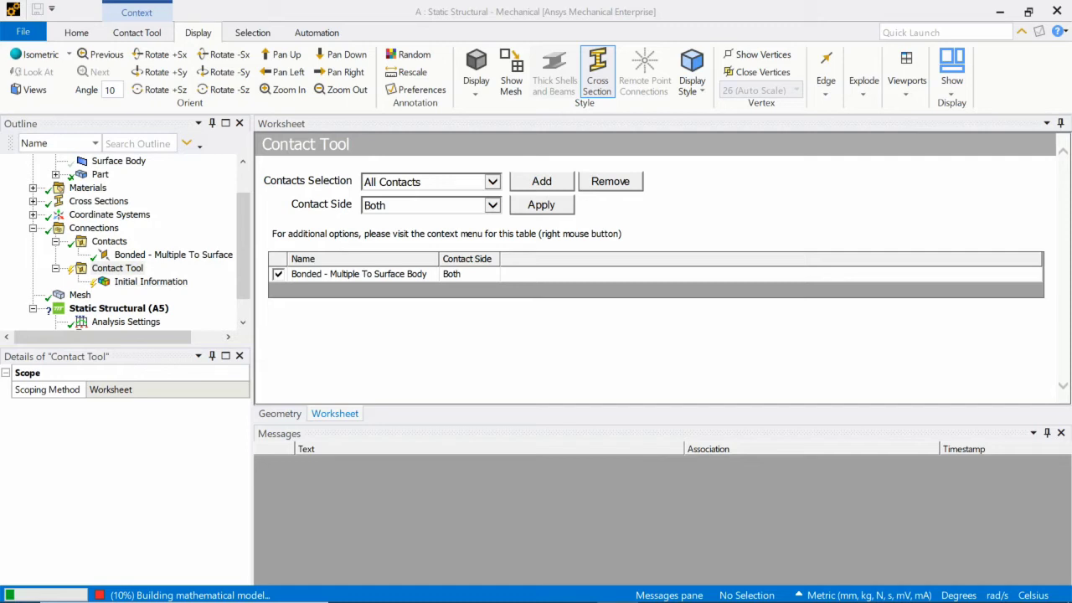
Step: Examine the Initial Information table for the bonded contact's status, penetration and gap against the color legend
{"action": "scroll", "coordinate": [134, 253], "scroll_direction": "up", "scroll_amount": 1}
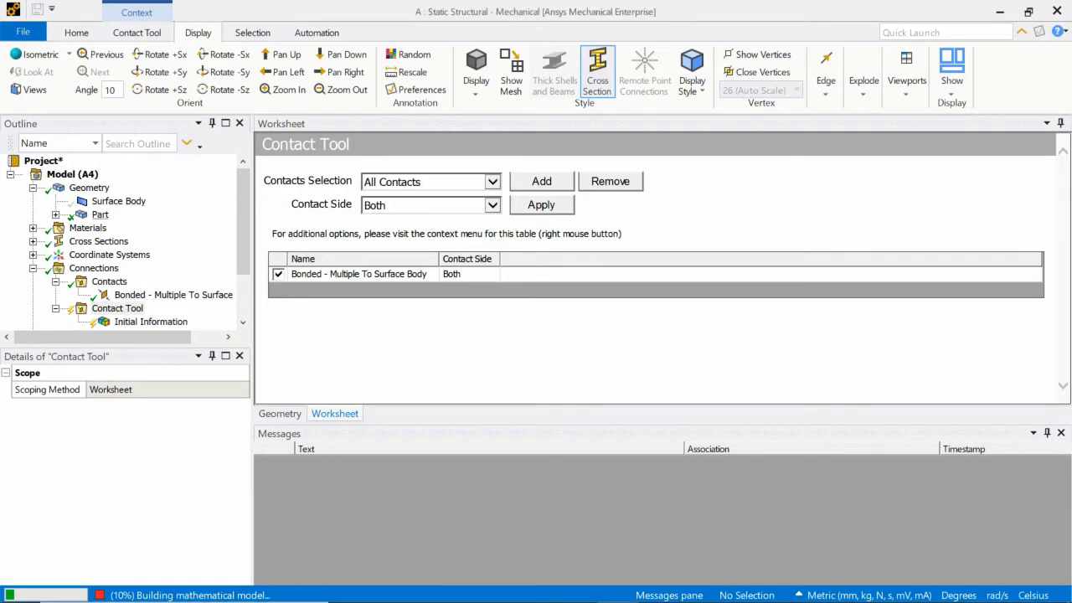
{"action": "scroll", "coordinate": [101, 214], "scroll_direction": "down", "scroll_amount": 1}
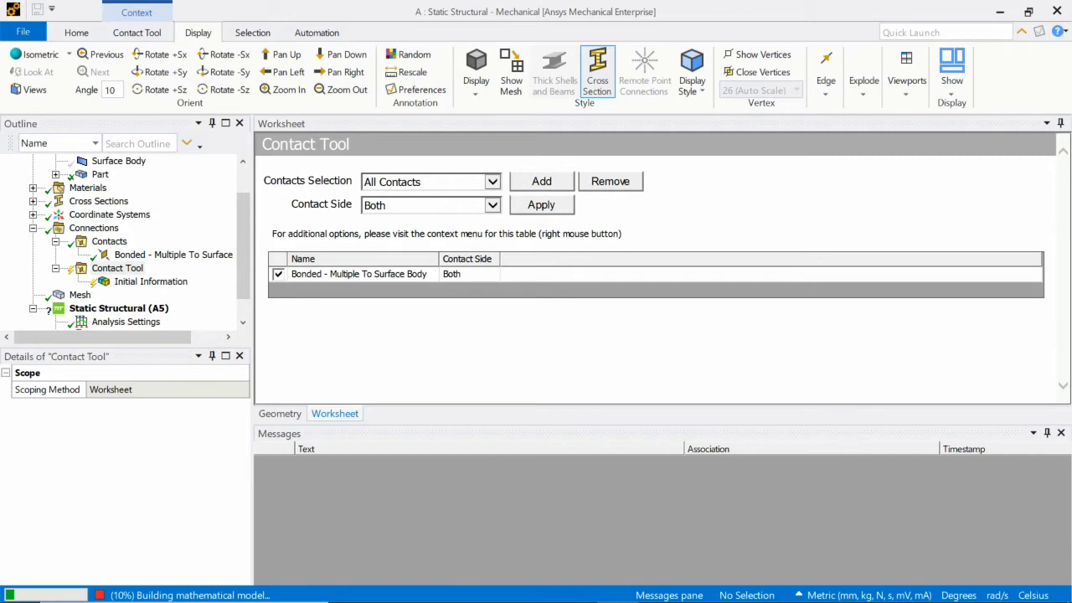
{"action": "scroll", "coordinate": [118, 269], "scroll_direction": "up", "scroll_amount": 1}
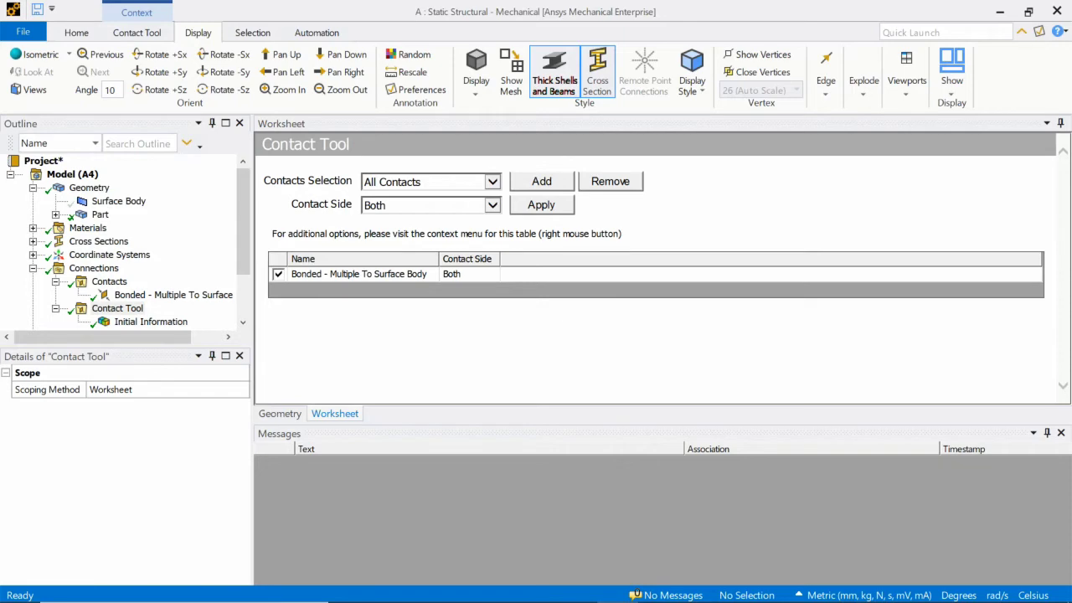
{"action": "scroll", "coordinate": [138, 259], "scroll_direction": "down", "scroll_amount": 2}
{"action": "left_click", "coordinate": [150, 255]}
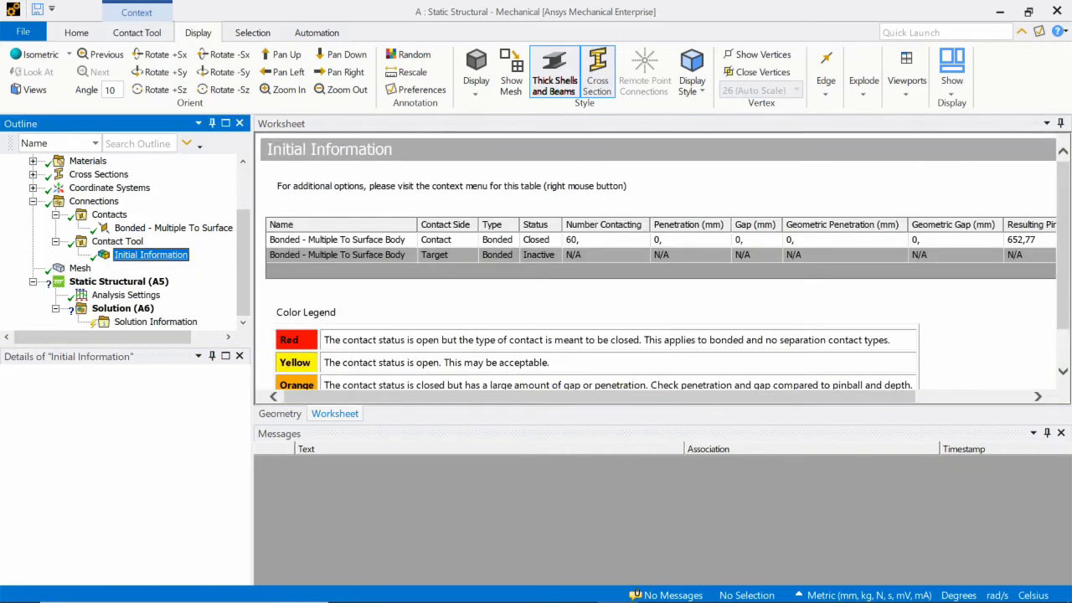
{"action": "scroll", "coordinate": [659, 268], "scroll_direction": "down", "scroll_amount": 1}
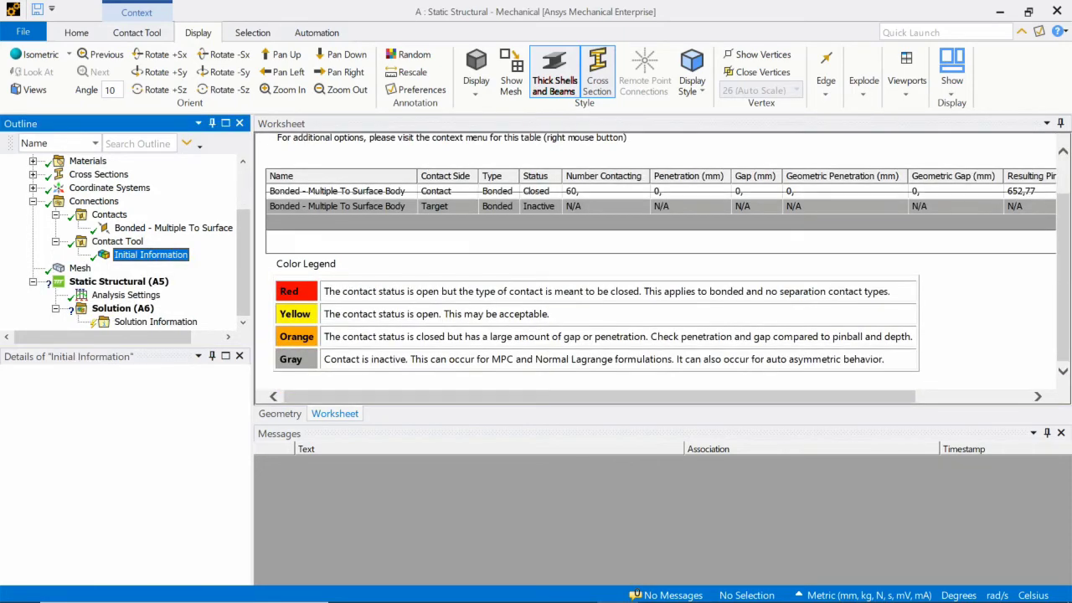
{"action": "scroll", "coordinate": [658, 268], "scroll_direction": "up", "scroll_amount": 1}
Step: Add a Standard Earth Gravity load to the static structural analysis
{"action": "left_click", "coordinate": [119, 282]}
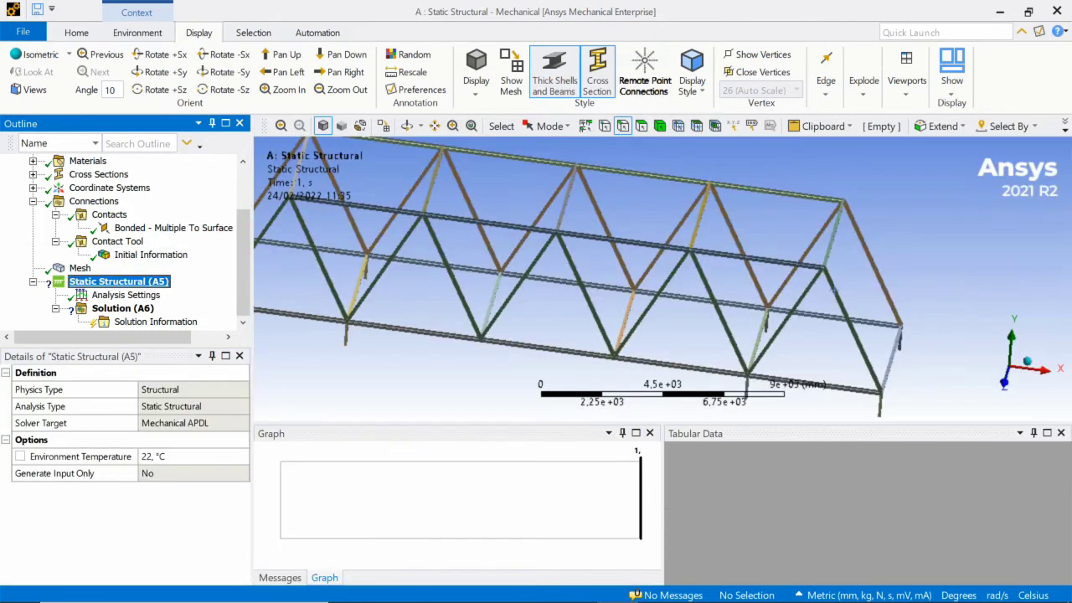
{"action": "scroll", "coordinate": [662, 279], "scroll_direction": "up", "scroll_amount": 3}
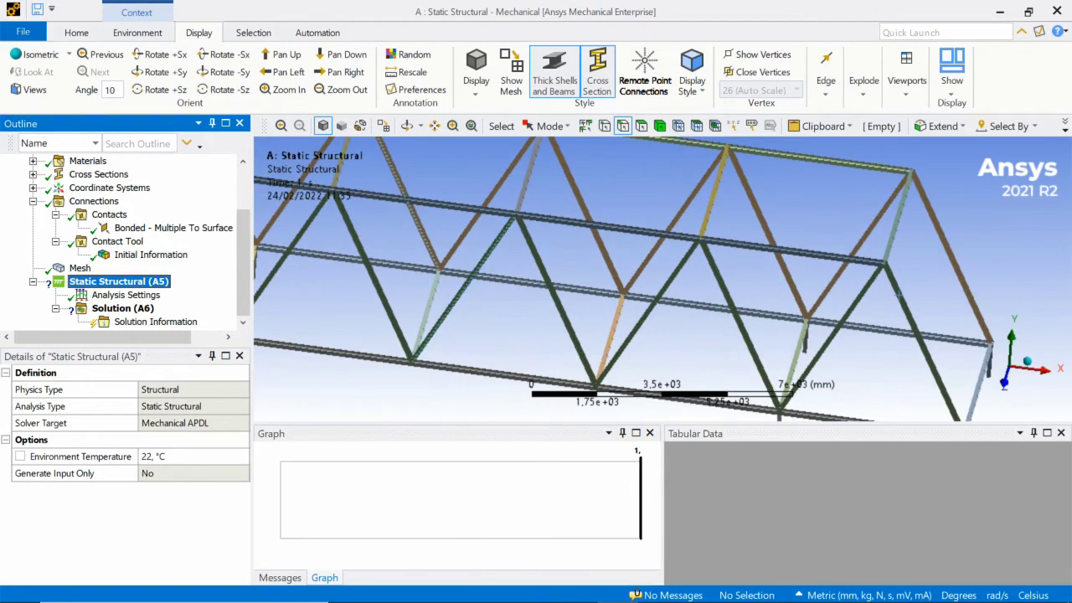
{"action": "scroll", "coordinate": [661, 279], "scroll_direction": "down", "scroll_amount": 5}
{"action": "middle_click_drag", "start_coordinate": [798, 288], "coordinate": [756, 261]}
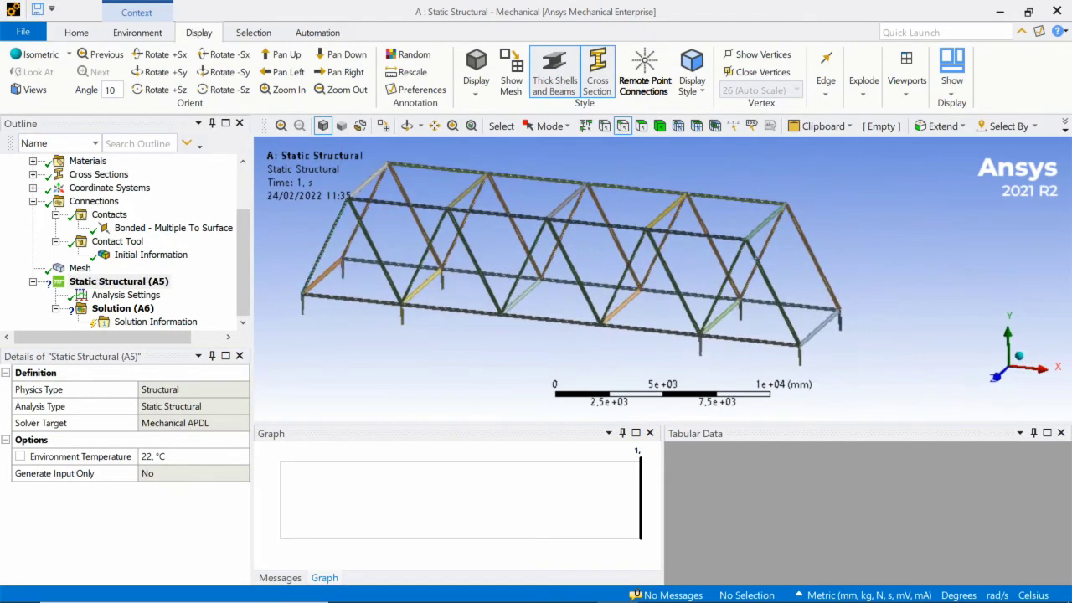
{"action": "left_click", "coordinate": [119, 281]}
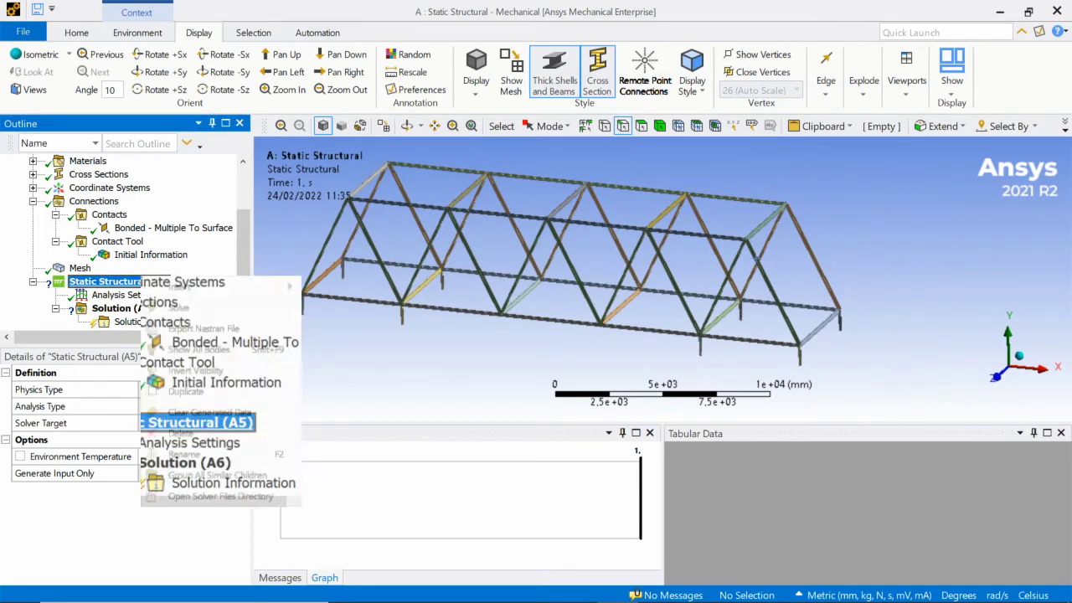
{"action": "left_click", "coordinate": [117, 295]}
{"action": "right_click", "coordinate": [123, 295]}
{"action": "mouse_move", "coordinate": [160, 304]}
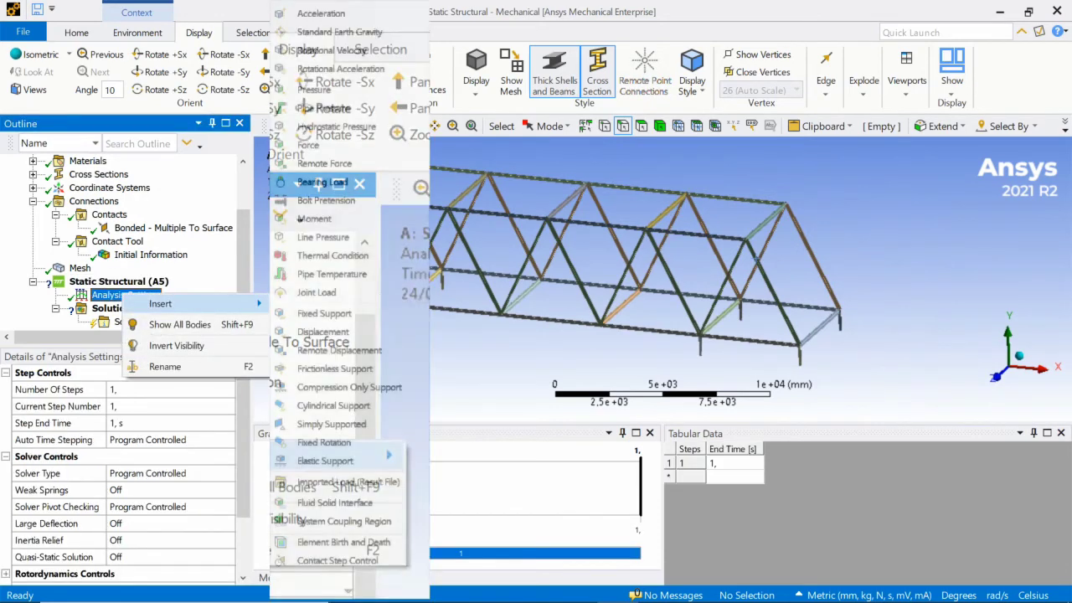
{"action": "left_click", "coordinate": [326, 32]}
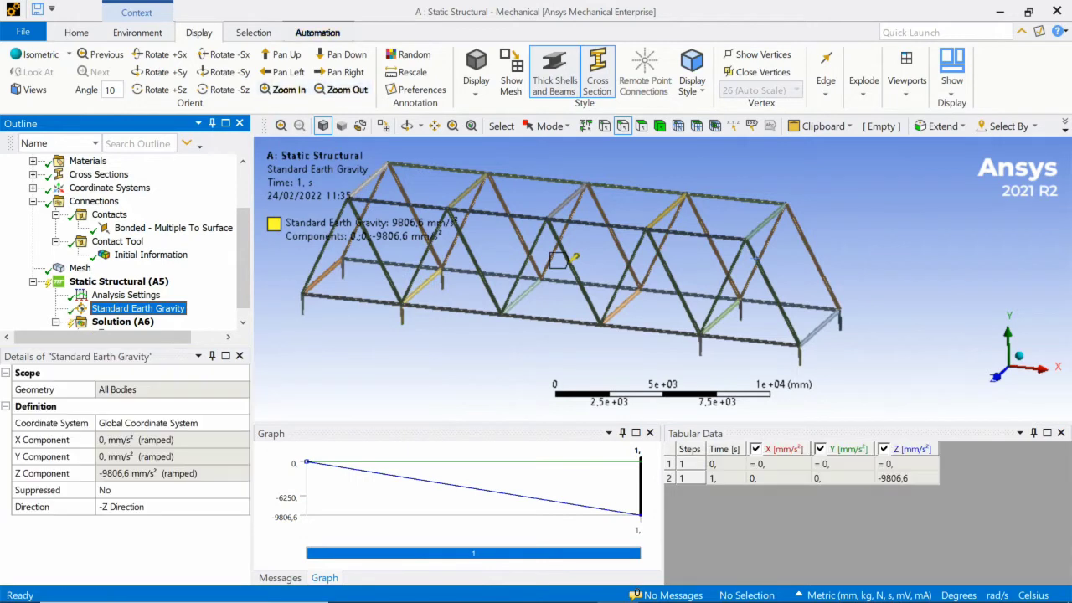
Step: Set the direction of the Standard Earth Gravity load to -Y Direction
{"action": "left_click", "coordinate": [168, 507]}
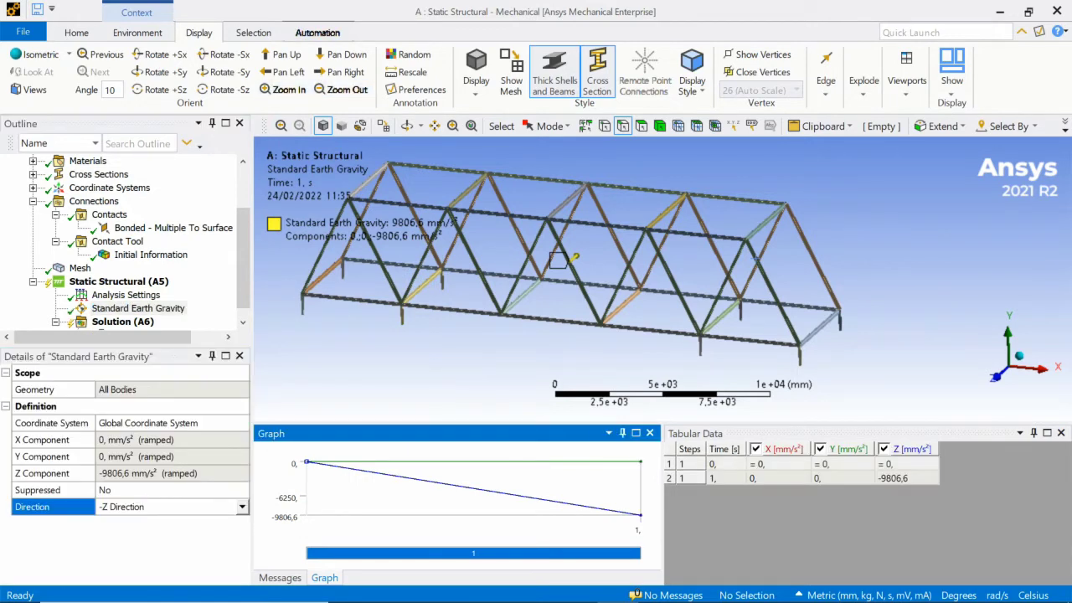
{"action": "left_click", "coordinate": [242, 506]}
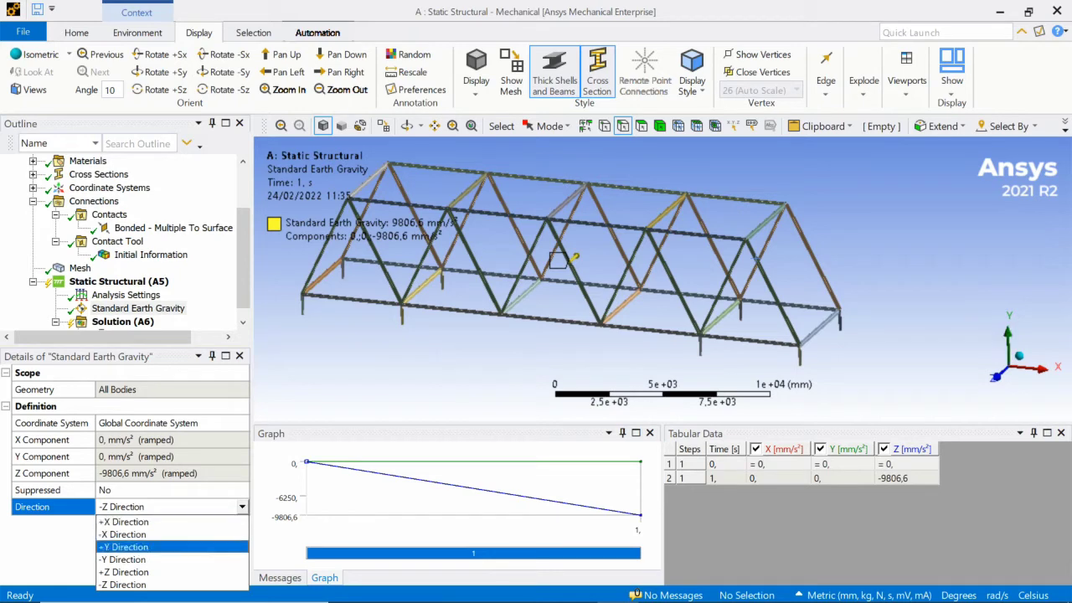
{"action": "left_click", "coordinate": [123, 559]}
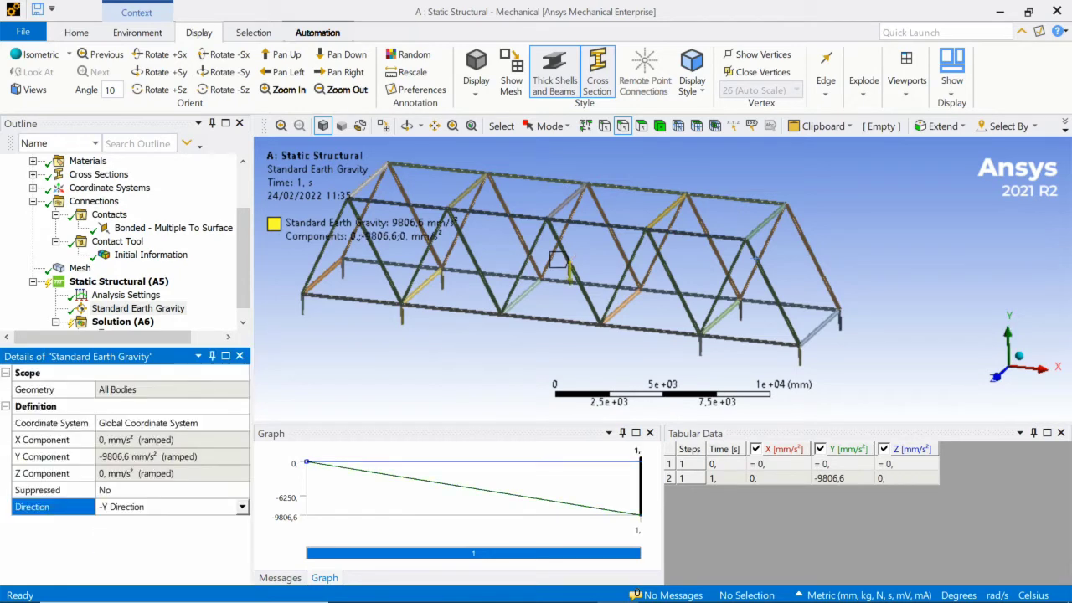
Step: Insert a Fixed Support into the static structural analysis
{"action": "left_click", "coordinate": [126, 295]}
{"action": "right_click", "coordinate": [134, 297]}
{"action": "mouse_move", "coordinate": [201, 308]}
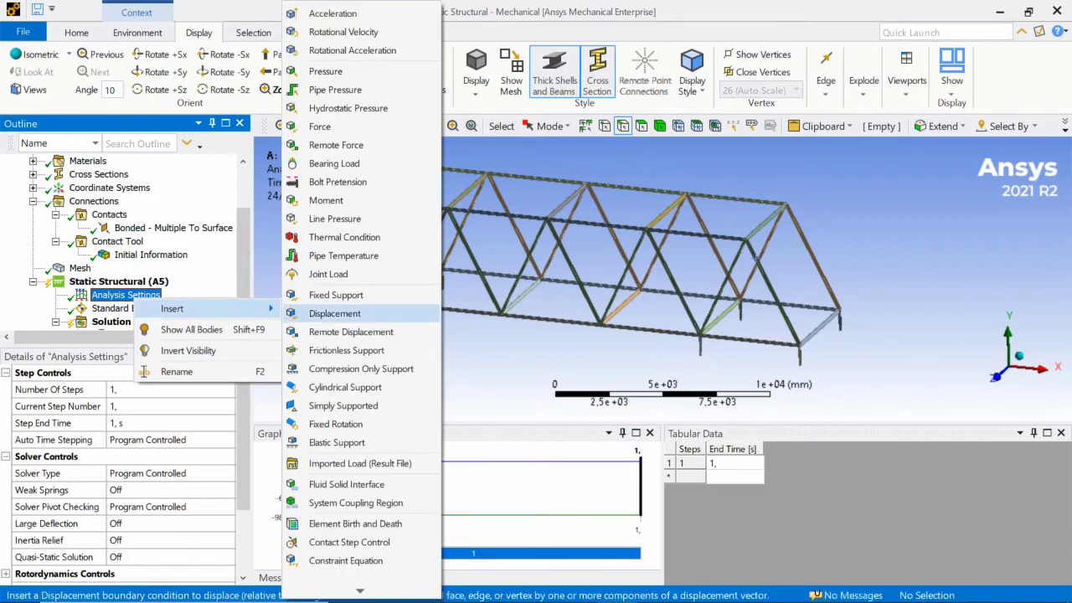
{"action": "left_click", "coordinate": [336, 294]}
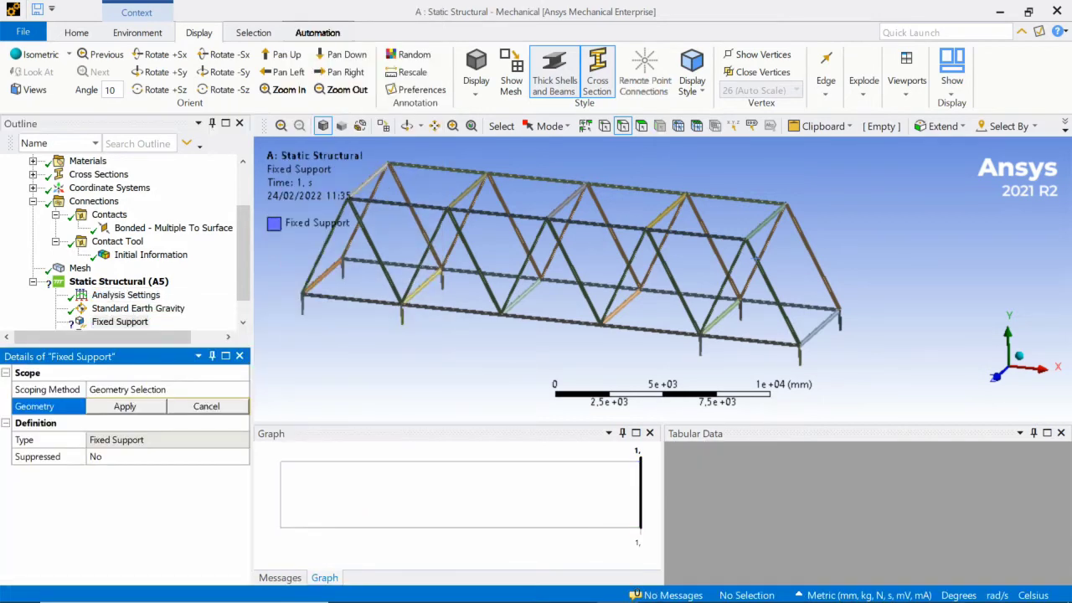
Step: Scope the Fixed Support to the eight bottom vertices of the bridge legs
{"action": "left_click", "coordinate": [604, 125]}
{"action": "left_click", "coordinate": [403, 324]}
{"action": "left_click", "coordinate": [441, 288], "text": "ctrl"}
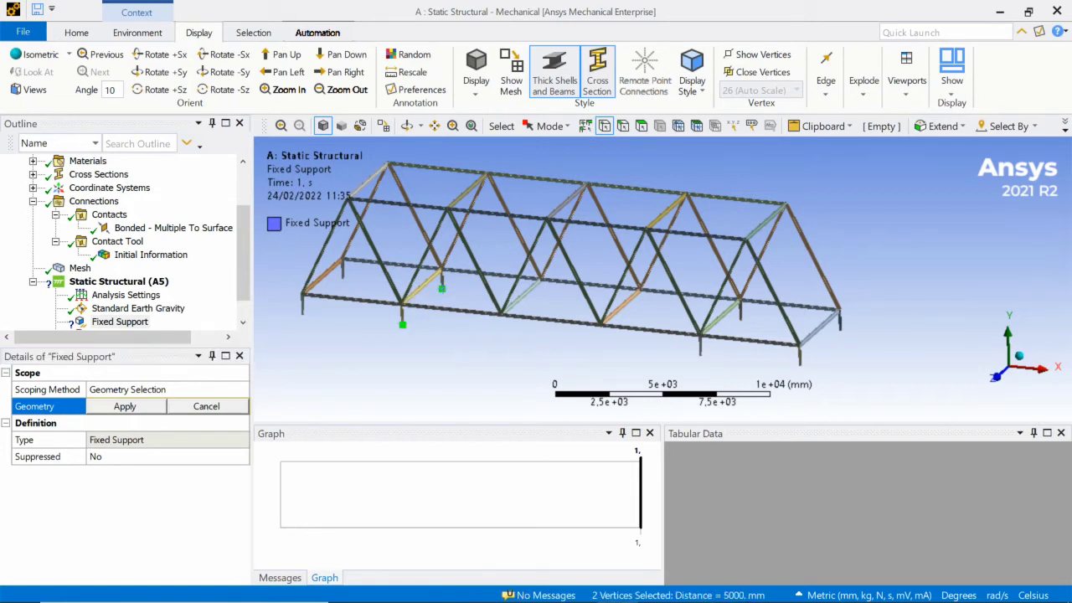
{"action": "left_click", "coordinate": [343, 278], "text": "ctrl"}
{"action": "left_click", "coordinate": [303, 314], "text": "ctrl"}
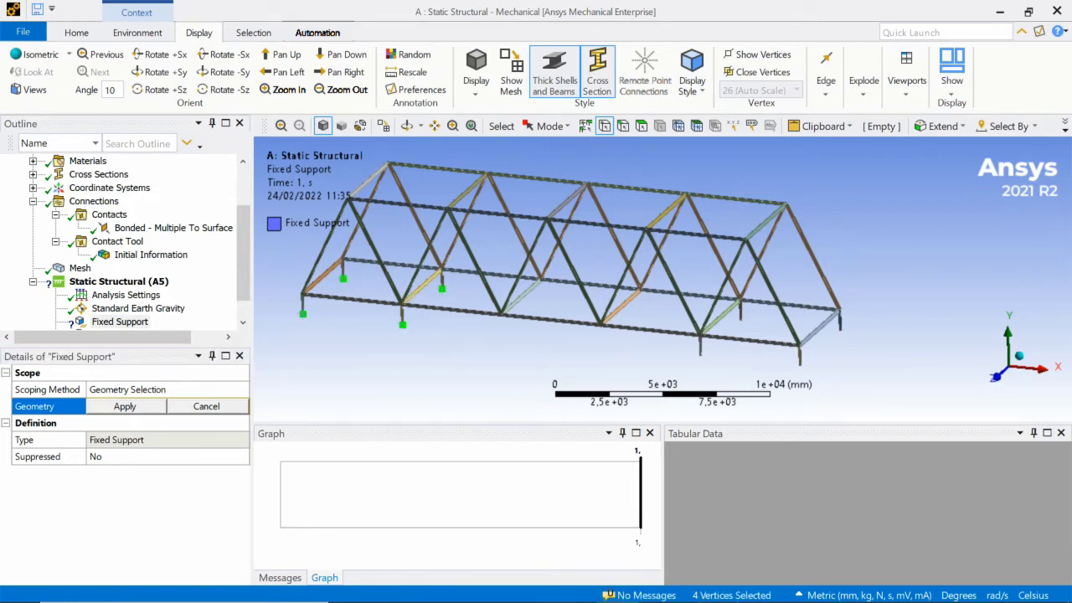
{"action": "left_click", "coordinate": [700, 355], "text": "ctrl"}
{"action": "left_click", "coordinate": [740, 319], "text": "ctrl"}
{"action": "left_click", "coordinate": [800, 365], "text": "ctrl"}
{"action": "left_click", "coordinate": [839, 327], "text": "ctrl"}
{"action": "left_click", "coordinate": [125, 406]}
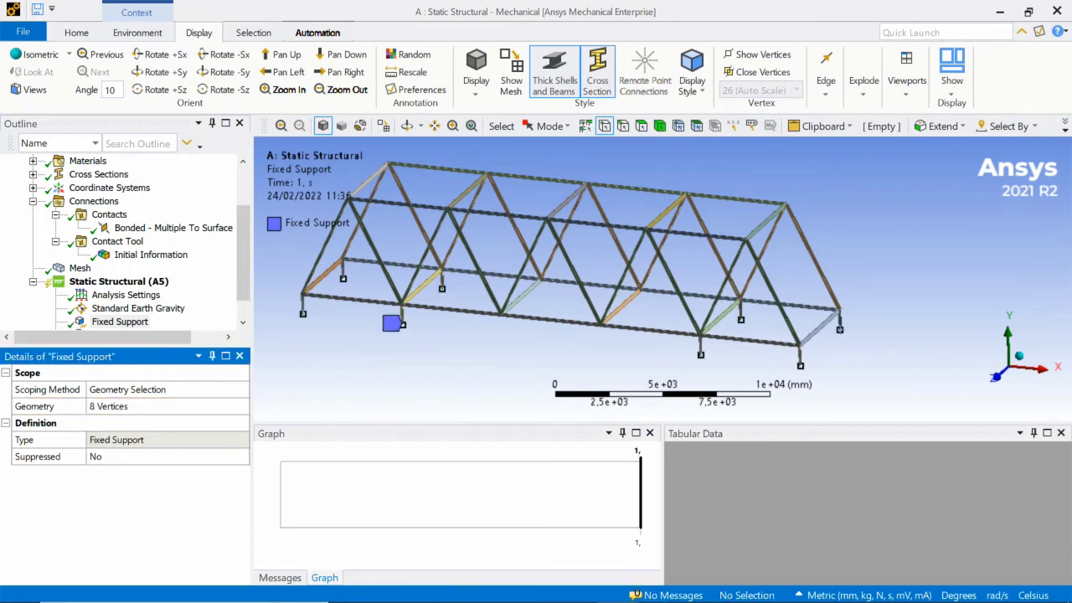
{"action": "left_click", "coordinate": [125, 295]}
{"action": "right_click", "coordinate": [138, 299]}
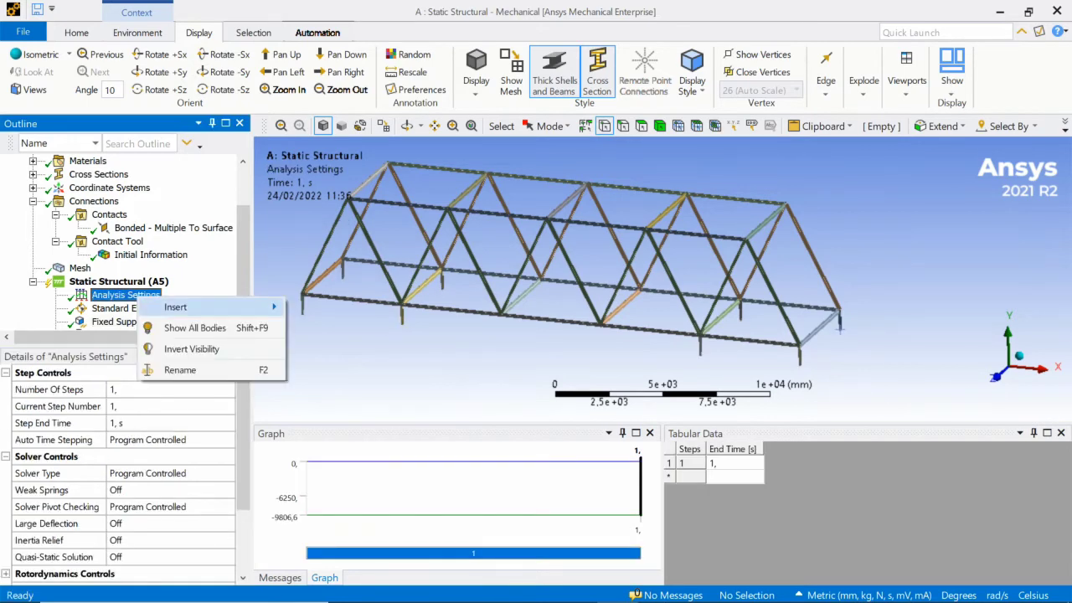
{"action": "mouse_move", "coordinate": [180, 306]}
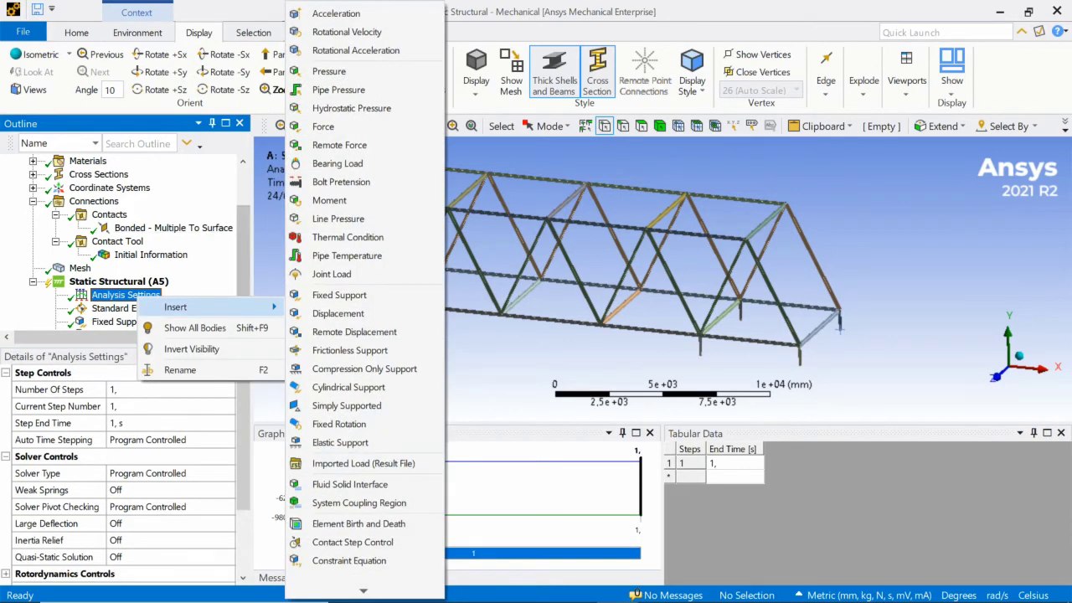
Step: Show the hidden deck Surface Body in the model
{"action": "left_click_drag", "start_coordinate": [243, 251], "coordinate": [244, 214]}
{"action": "left_click", "coordinate": [118, 201]}
{"action": "right_click", "coordinate": [119, 201]}
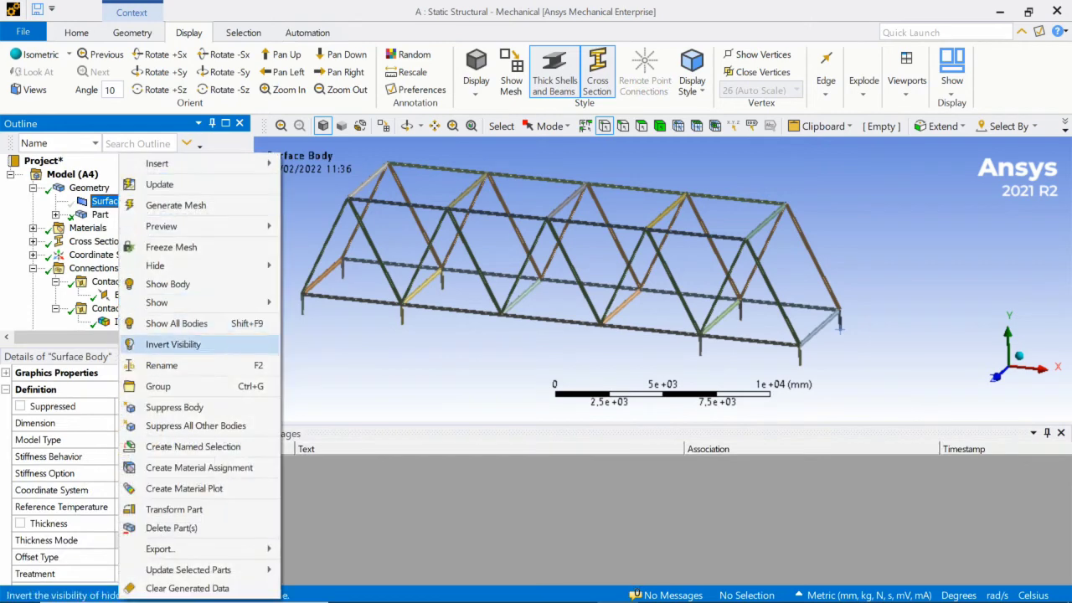
{"action": "left_click", "coordinate": [168, 284]}
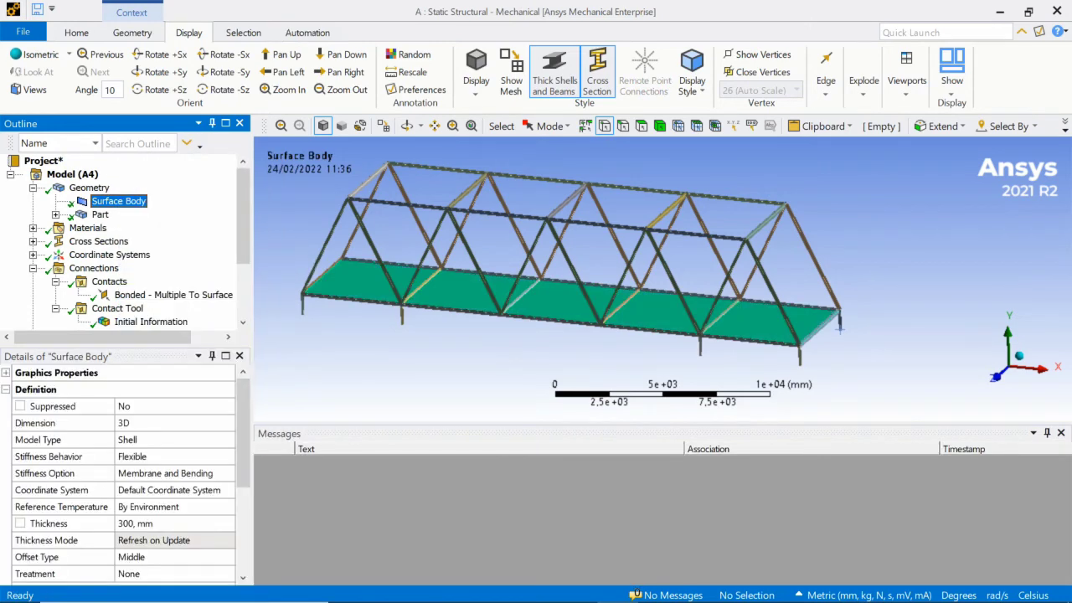
Step: Set the global mesh element size to 100 mm
{"action": "scroll", "coordinate": [109, 260], "scroll_direction": "down", "scroll_amount": 1}
{"action": "left_click", "coordinate": [79, 295]}
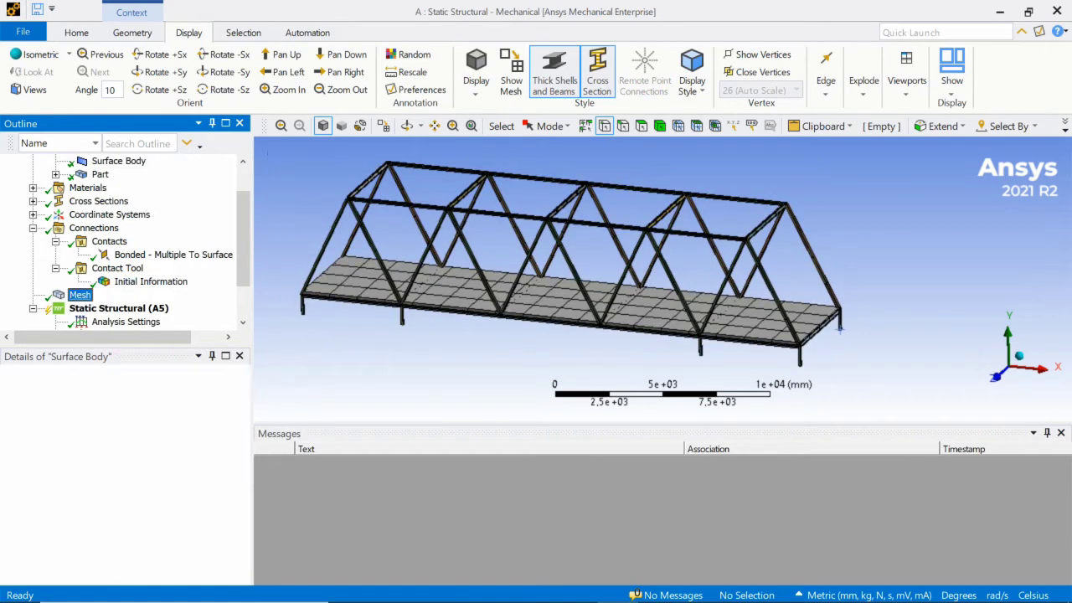
{"action": "scroll", "coordinate": [649, 306], "scroll_direction": "up", "scroll_amount": 3}
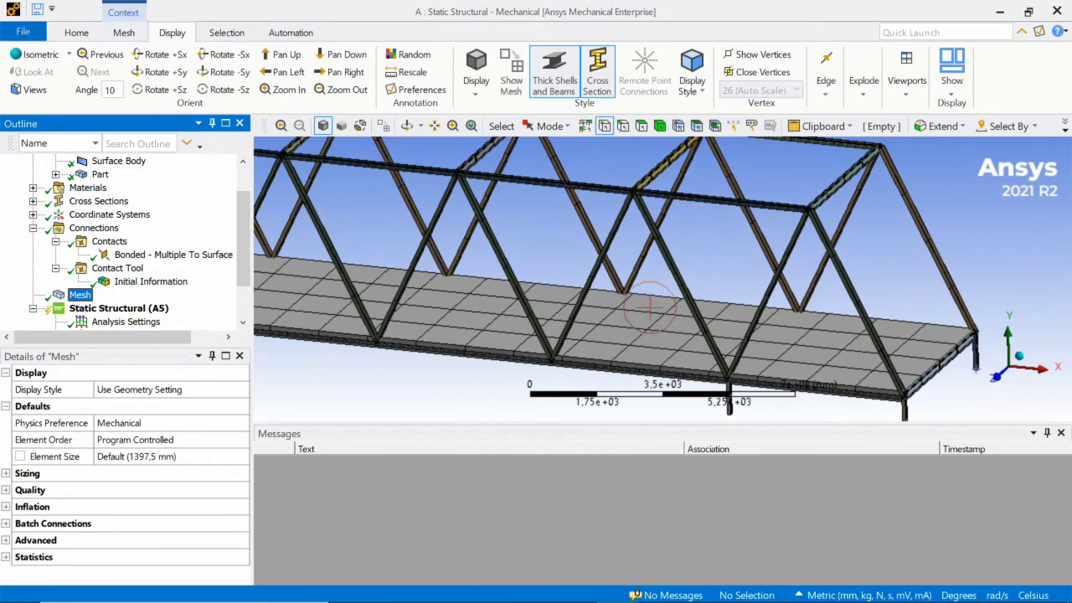
{"action": "scroll", "coordinate": [649, 307], "scroll_direction": "up", "scroll_amount": 2}
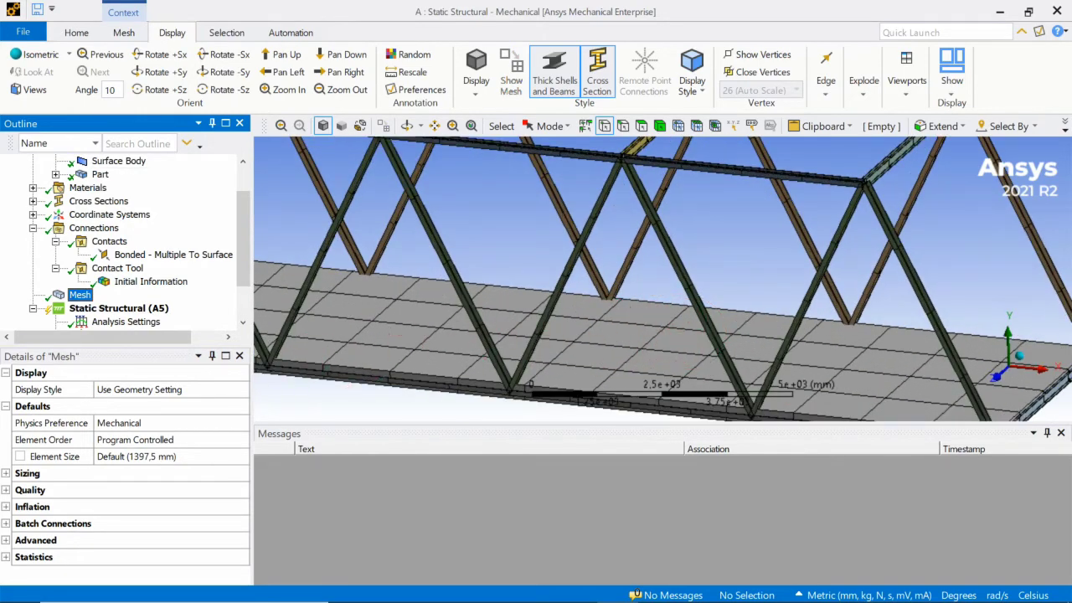
{"action": "left_click", "coordinate": [137, 457]}
{"action": "type", "text": "10"}
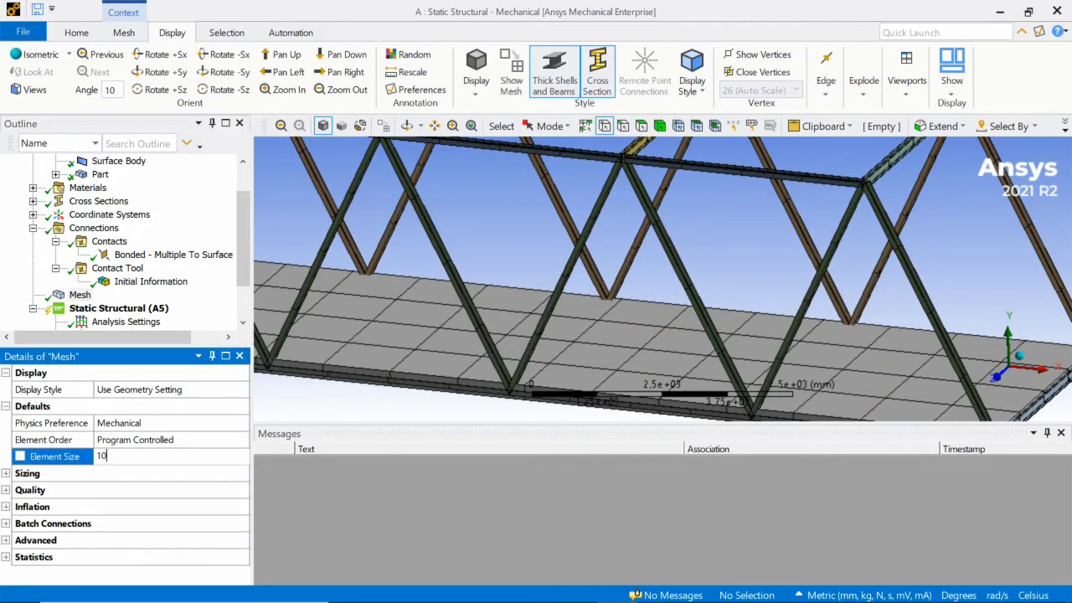
{"action": "type", "text": "0"}
{"action": "key", "text": "Return"}
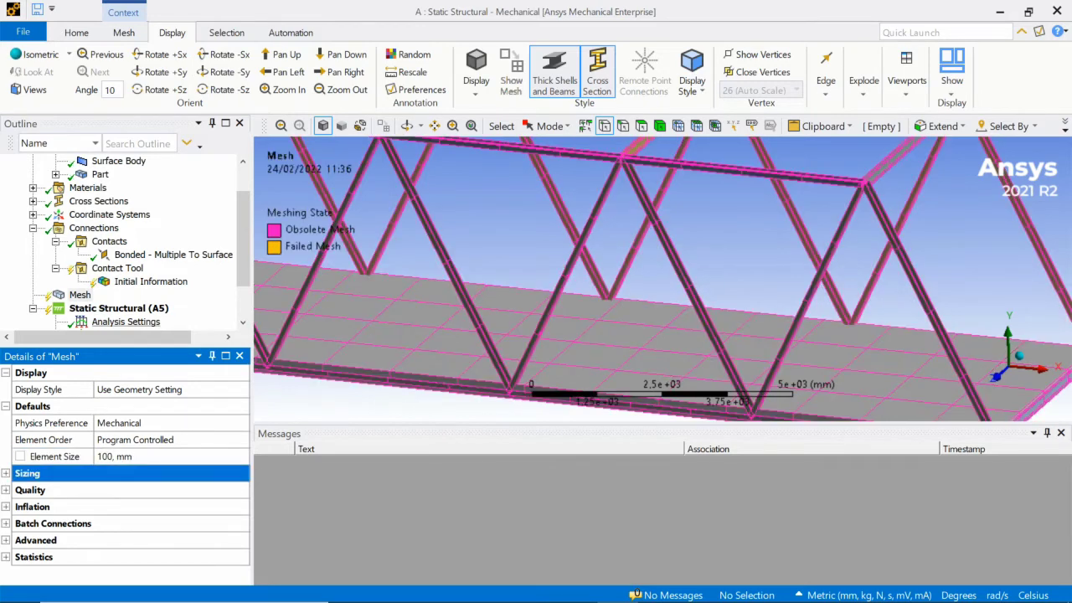
Step: Generate the mesh for the truss beams and the deck with the current element size
{"action": "left_click", "coordinate": [79, 295]}
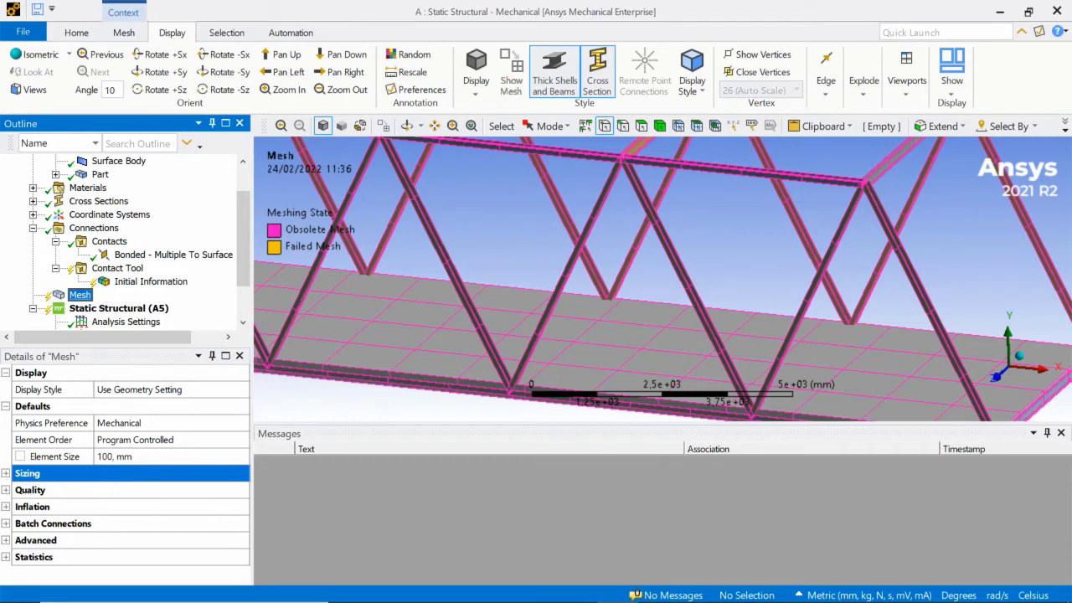
{"action": "right_click", "coordinate": [75, 295]}
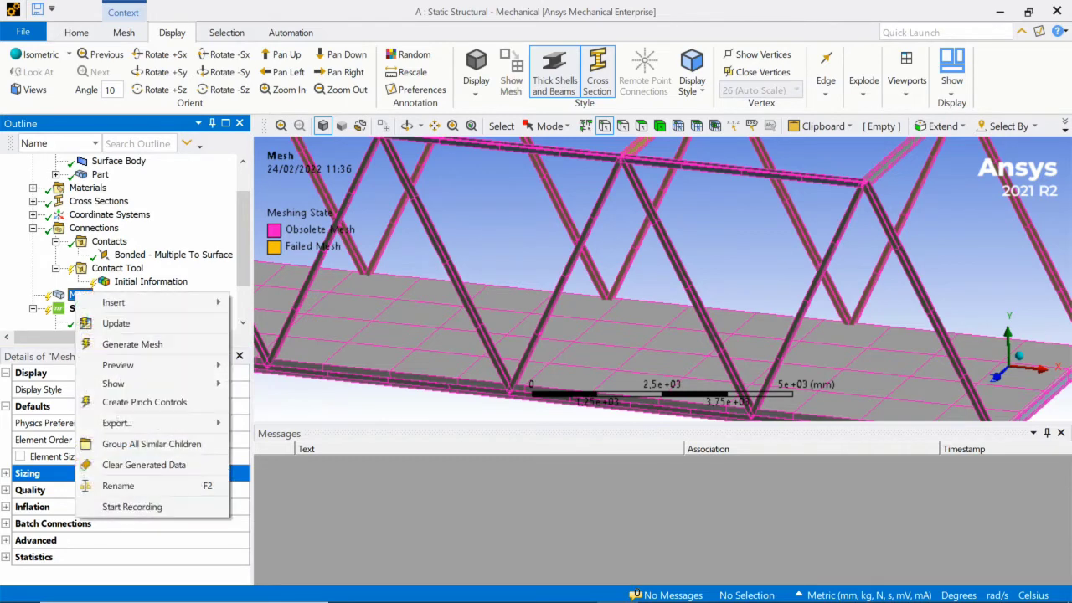
{"action": "left_click", "coordinate": [126, 344]}
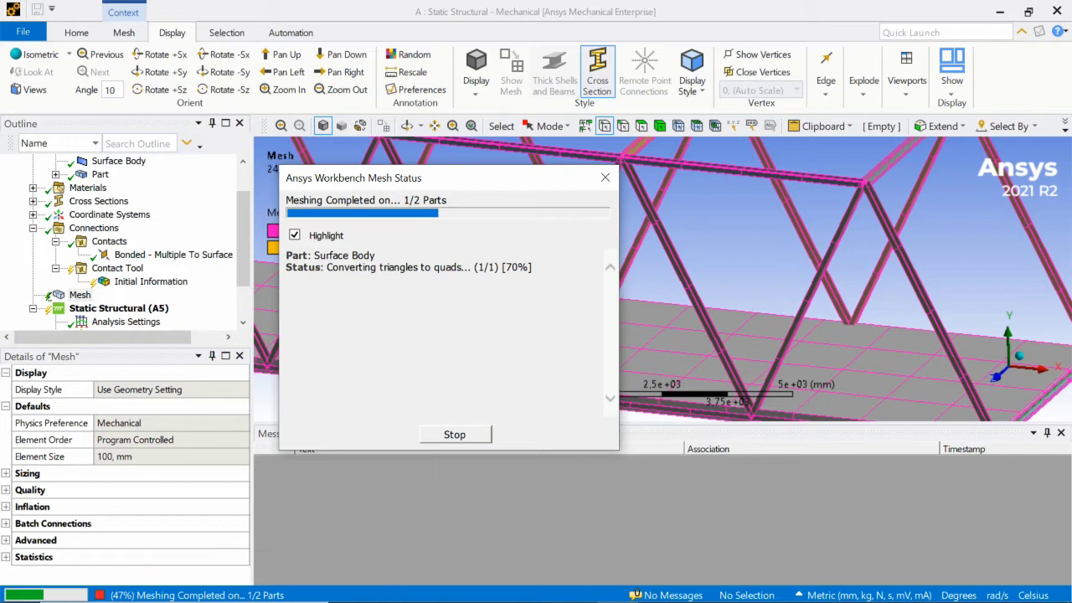
{"action": "left_click_drag", "start_coordinate": [399, 178], "coordinate": [365, 236]}
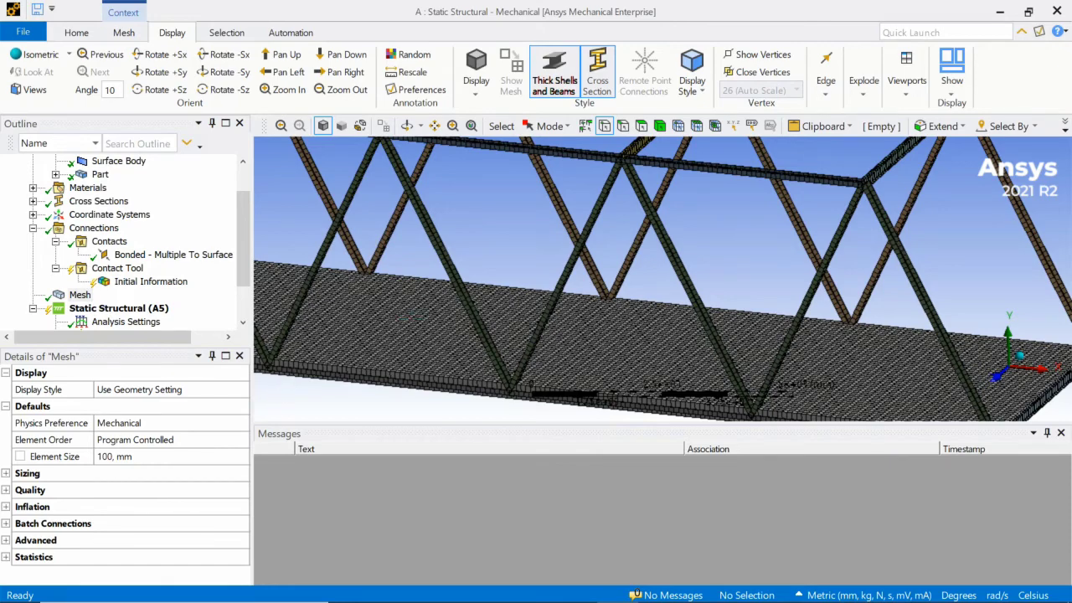
{"action": "scroll", "coordinate": [433, 337], "scroll_direction": "up", "scroll_amount": 5}
{"action": "scroll", "coordinate": [444, 338], "scroll_direction": "down", "scroll_amount": 3}
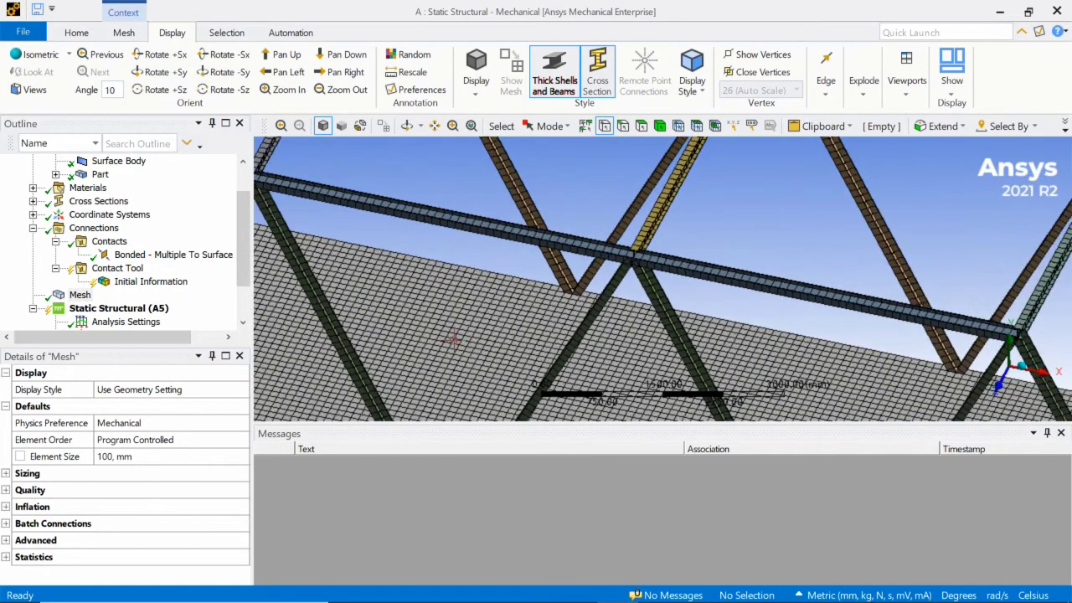
{"action": "scroll", "coordinate": [450, 338], "scroll_direction": "down", "scroll_amount": 2}
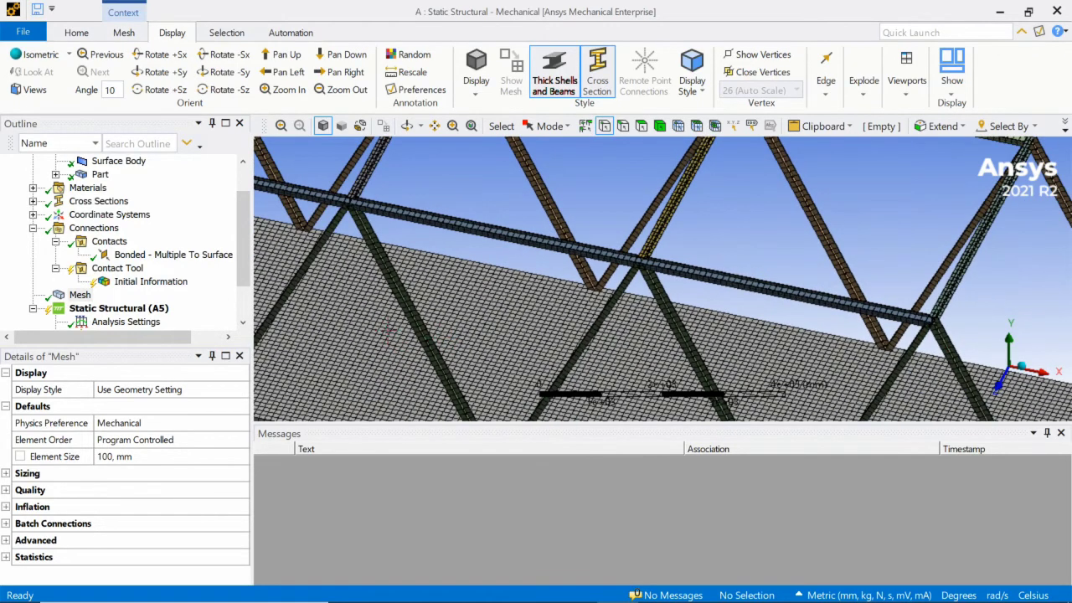
Step: Insert a Pressure load into the static structural analysis
{"action": "scroll", "coordinate": [101, 285], "scroll_direction": "down", "scroll_amount": 2}
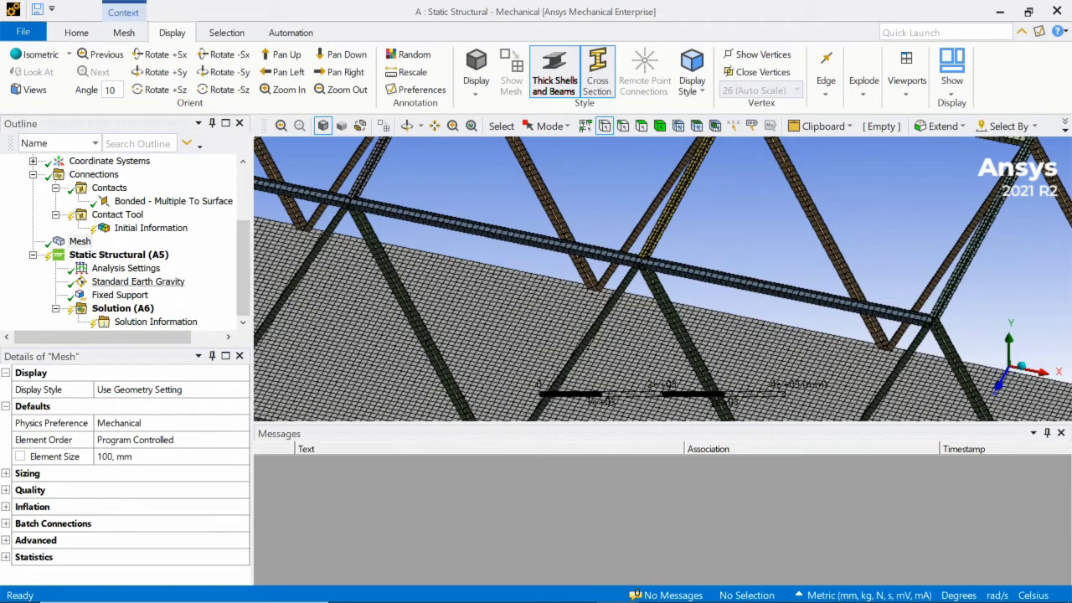
{"action": "left_click", "coordinate": [126, 268]}
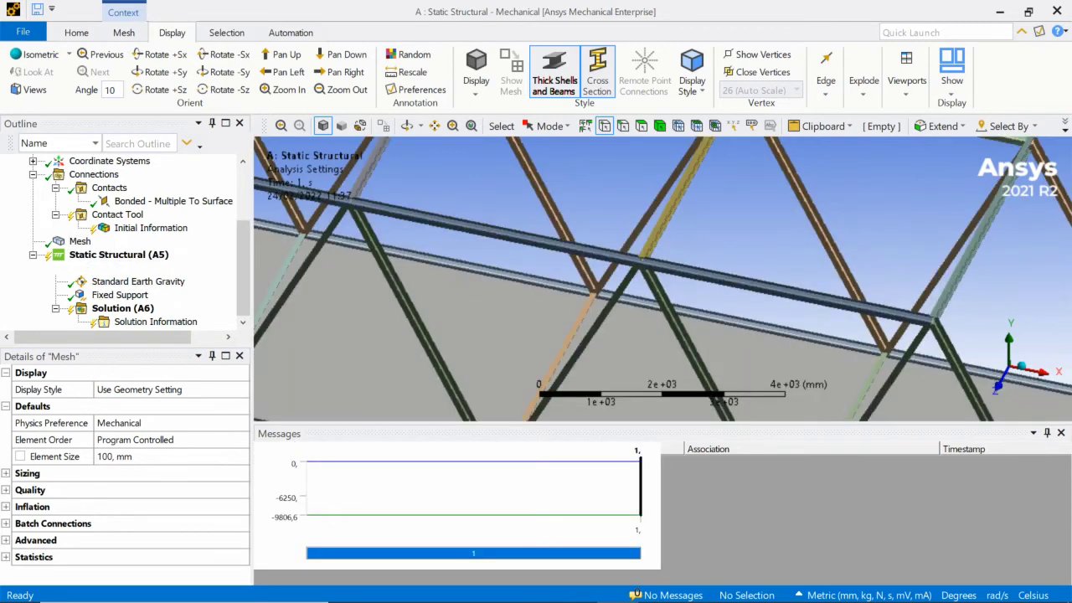
{"action": "right_click", "coordinate": [105, 267]}
{"action": "mouse_move", "coordinate": [151, 274]}
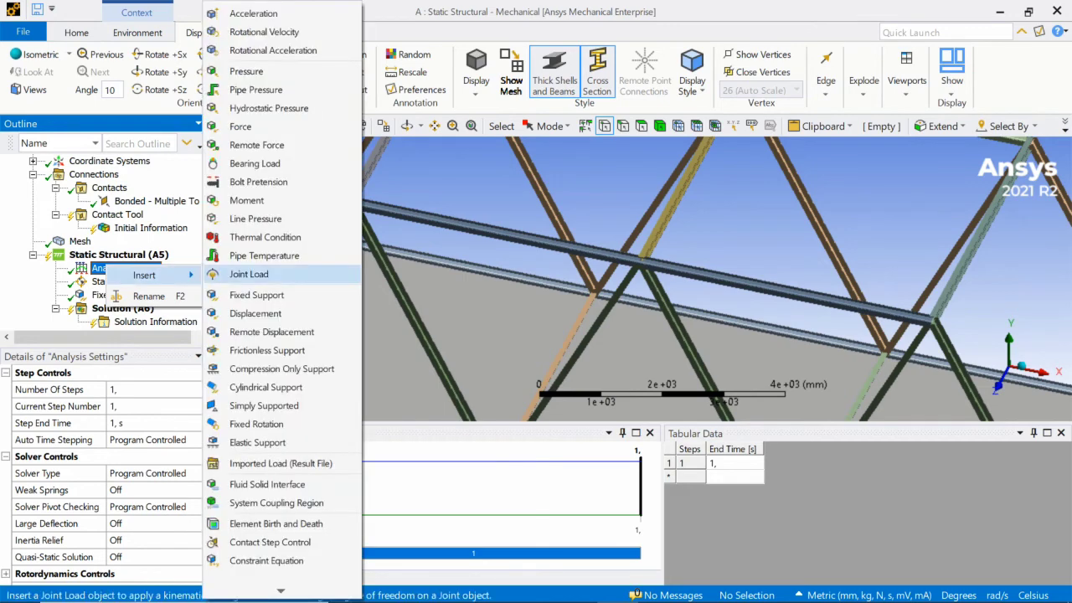
{"action": "left_click", "coordinate": [246, 71]}
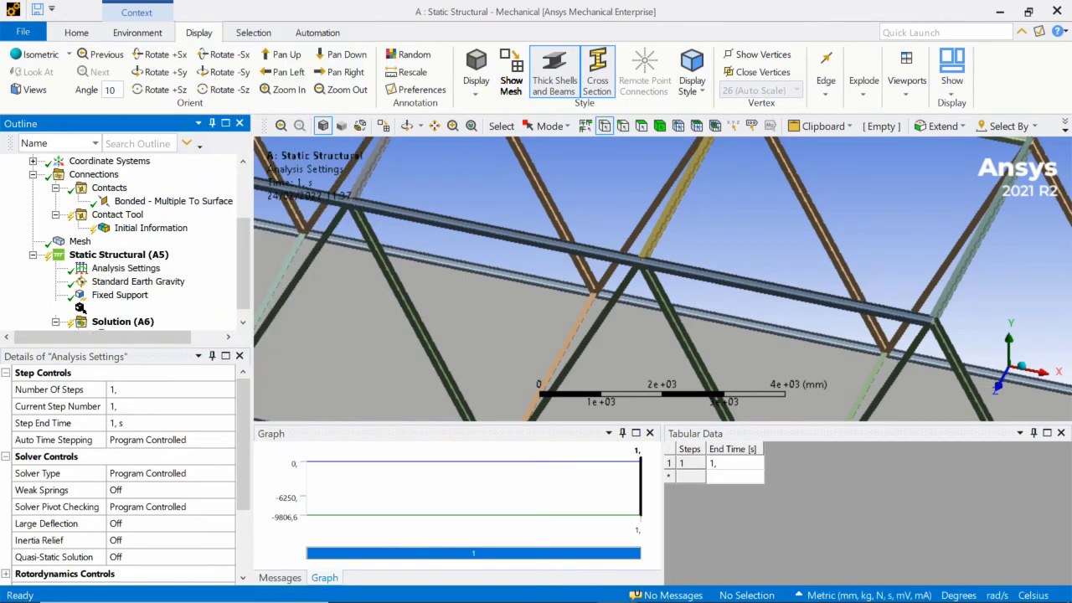
Step: Select the deck face and set the pressure magnitude to 0.05 MPa
{"action": "middle_click_drag", "start_coordinate": [371, 312], "coordinate": [483, 255], "text": "ctrl"}
{"action": "left_click", "coordinate": [483, 256]}
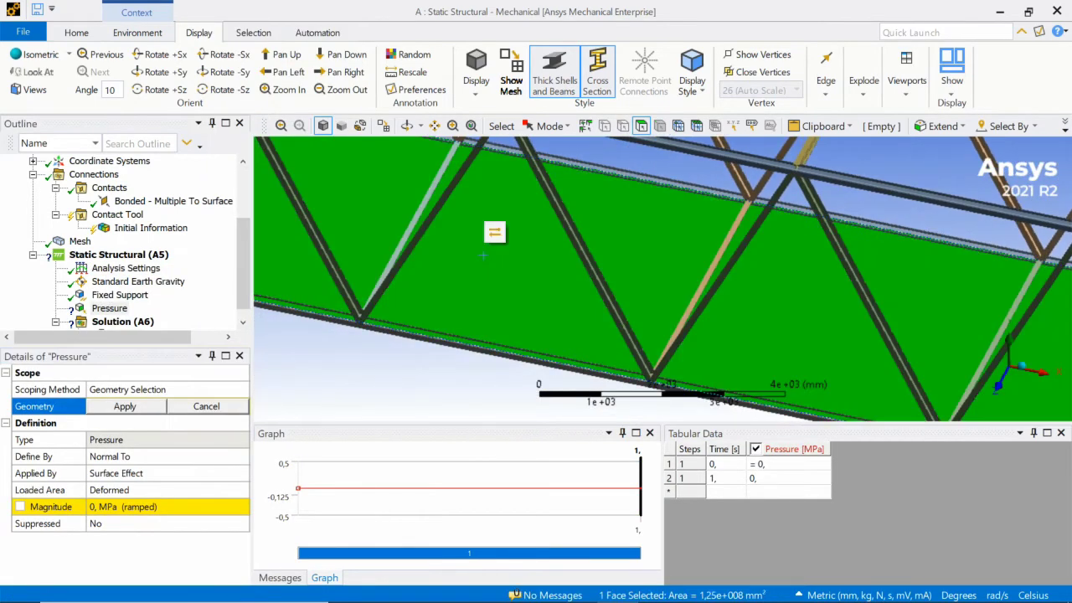
{"action": "left_click", "coordinate": [125, 406]}
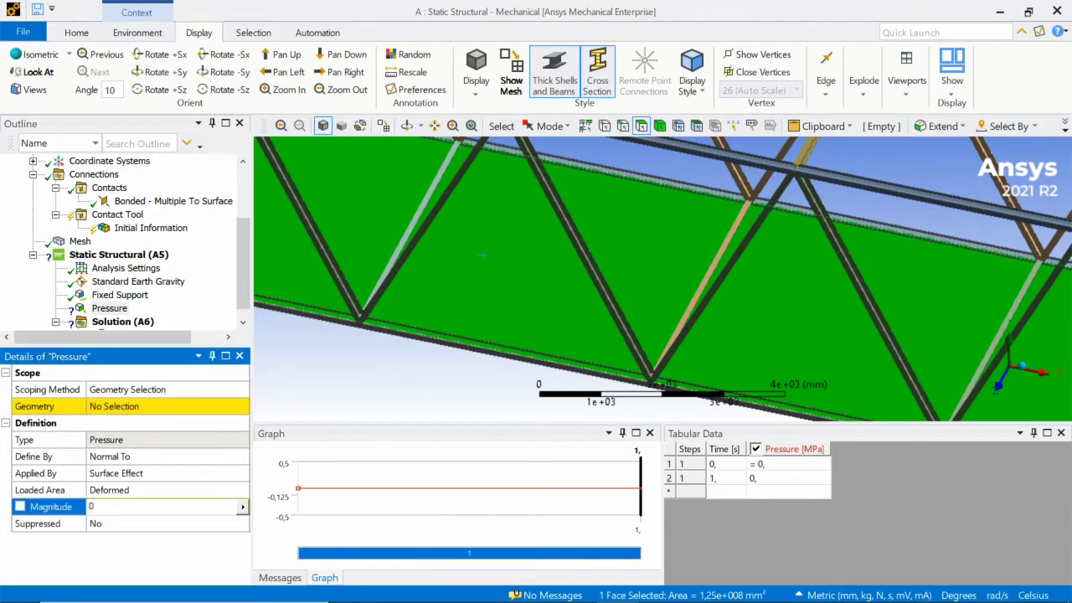
{"action": "type", "text": "05"}
{"action": "key", "text": "Return"}
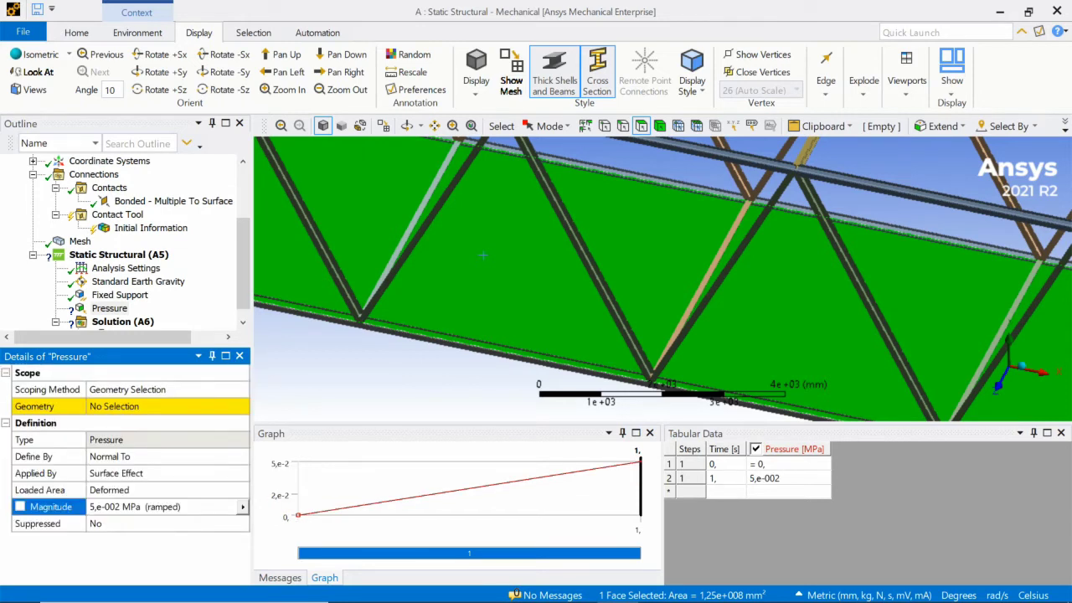
Step: Scope the Pressure load to the bridge's deck face
{"action": "scroll", "coordinate": [126, 322], "scroll_direction": "down", "scroll_amount": 1}
{"action": "left_click", "coordinate": [109, 295]}
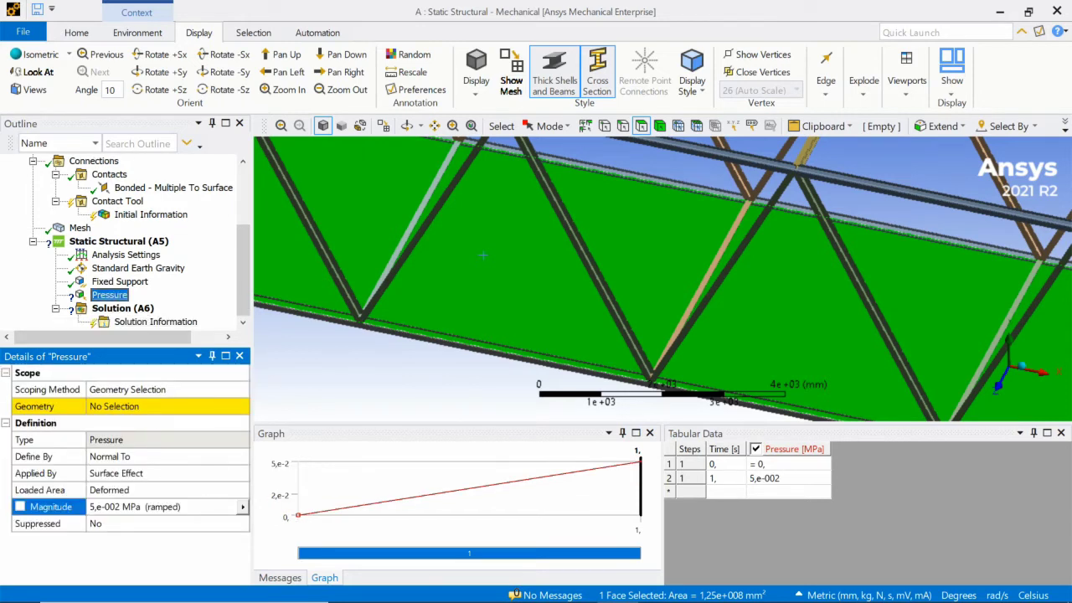
{"action": "left_click", "coordinate": [126, 406]}
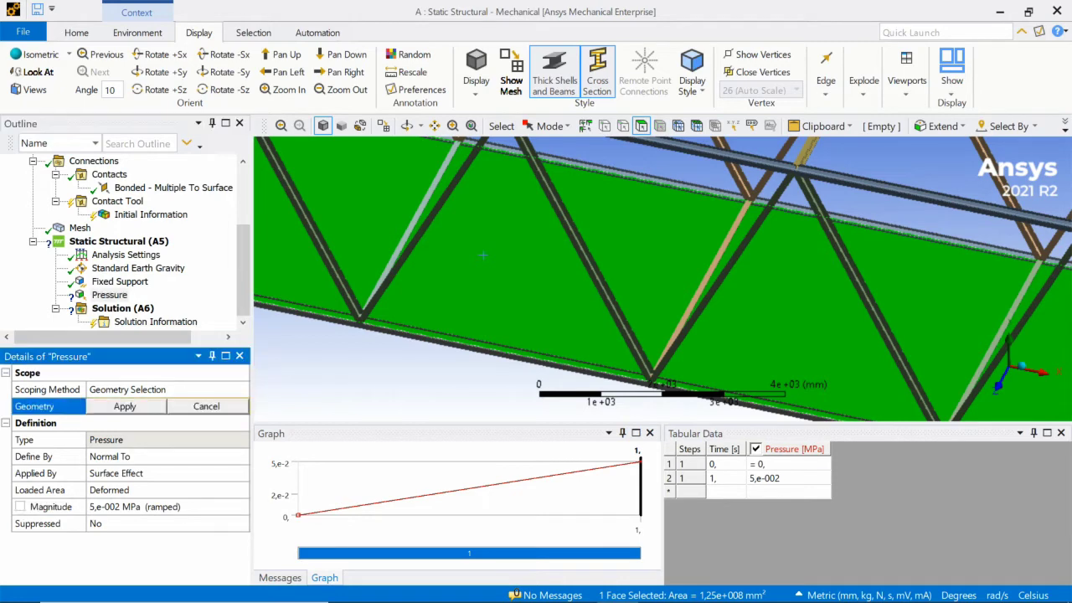
{"action": "left_click", "coordinate": [465, 267]}
{"action": "left_click", "coordinate": [125, 406]}
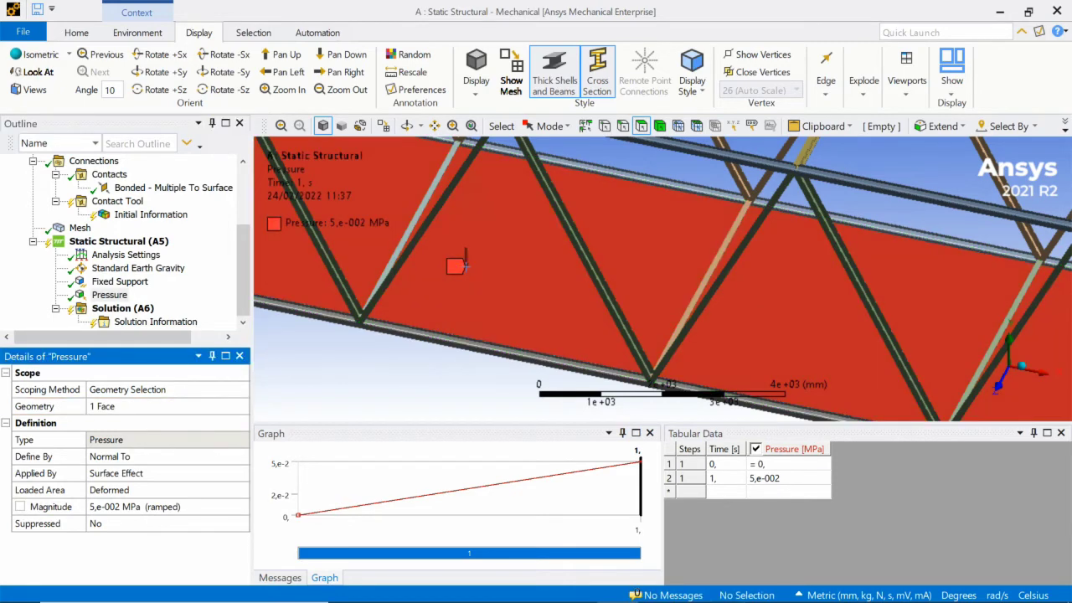
Step: Add a Total Deformation result to the solution
{"action": "middle_click_drag", "start_coordinate": [474, 264], "coordinate": [406, 308]}
{"action": "left_click", "coordinate": [126, 269]}
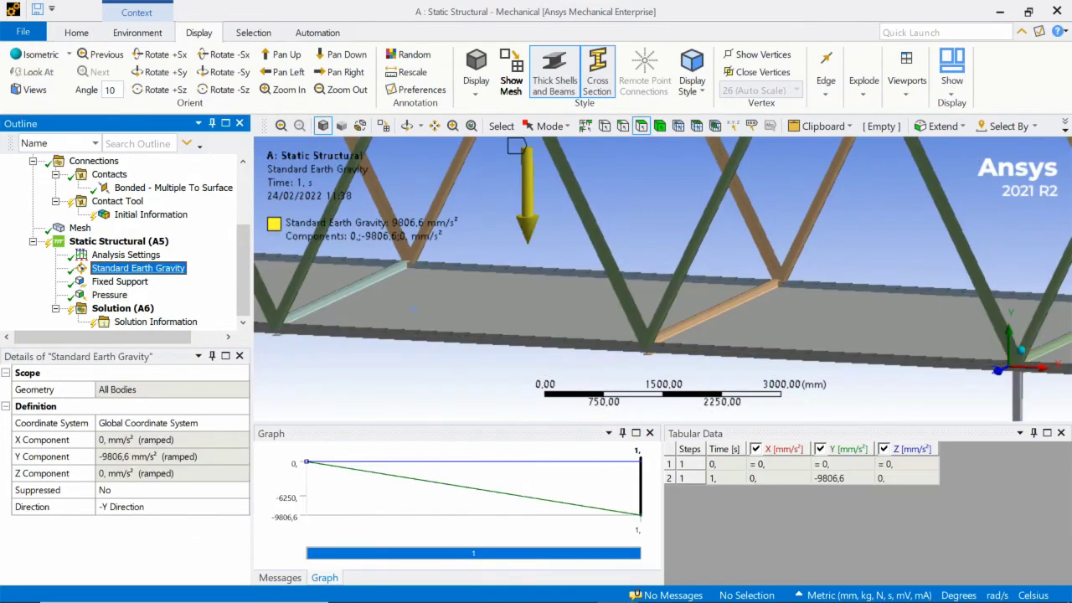
{"action": "left_click", "coordinate": [122, 282]}
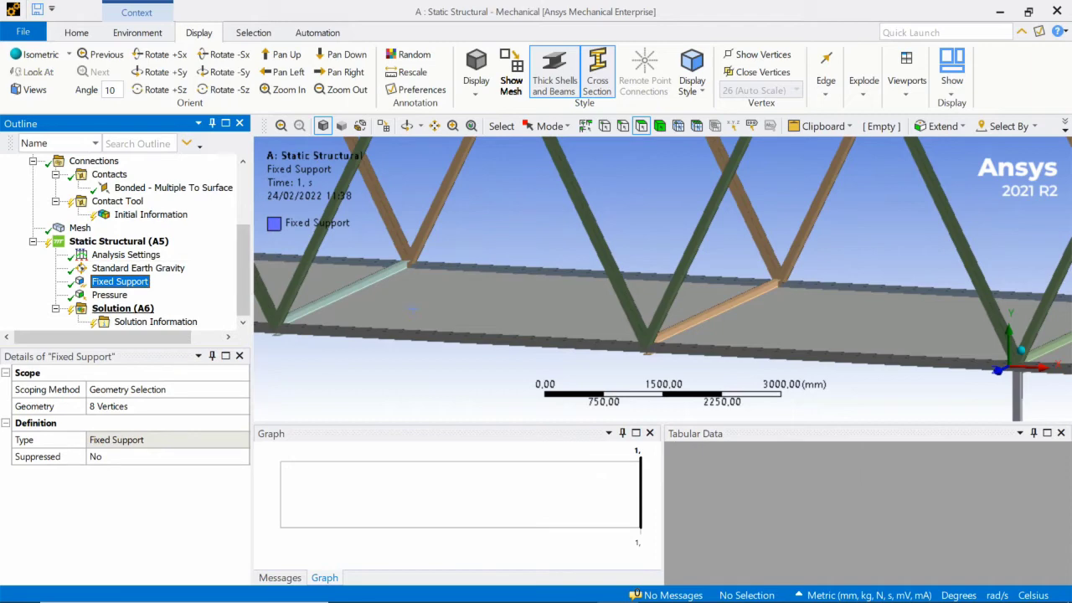
{"action": "left_click", "coordinate": [123, 309]}
{"action": "right_click", "coordinate": [123, 309]}
{"action": "mouse_move", "coordinate": [209, 315]}
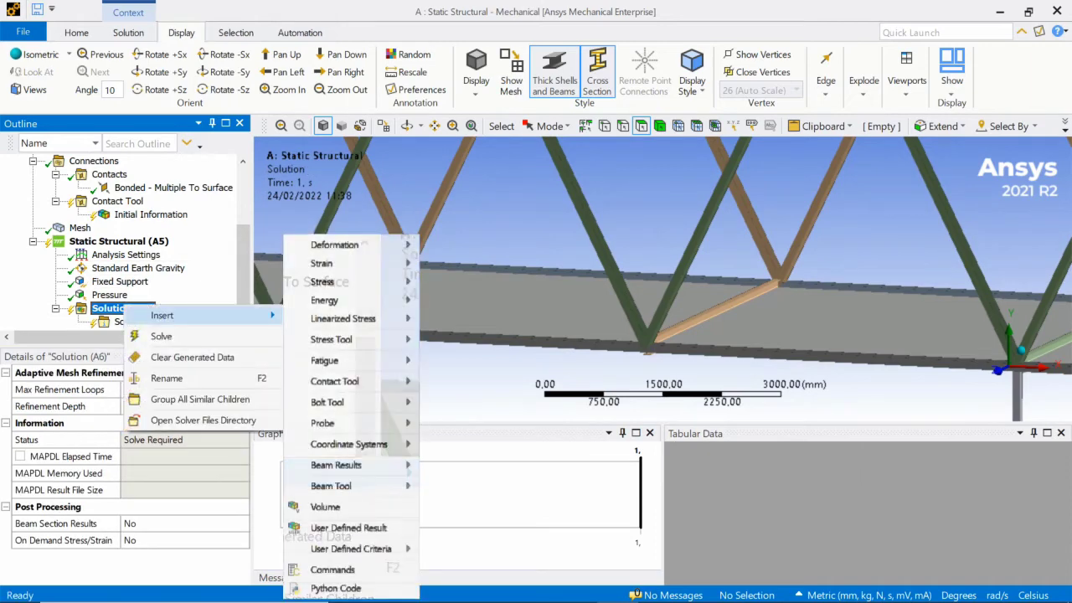
{"action": "mouse_move", "coordinate": [352, 263]}
{"action": "mouse_move", "coordinate": [352, 245]}
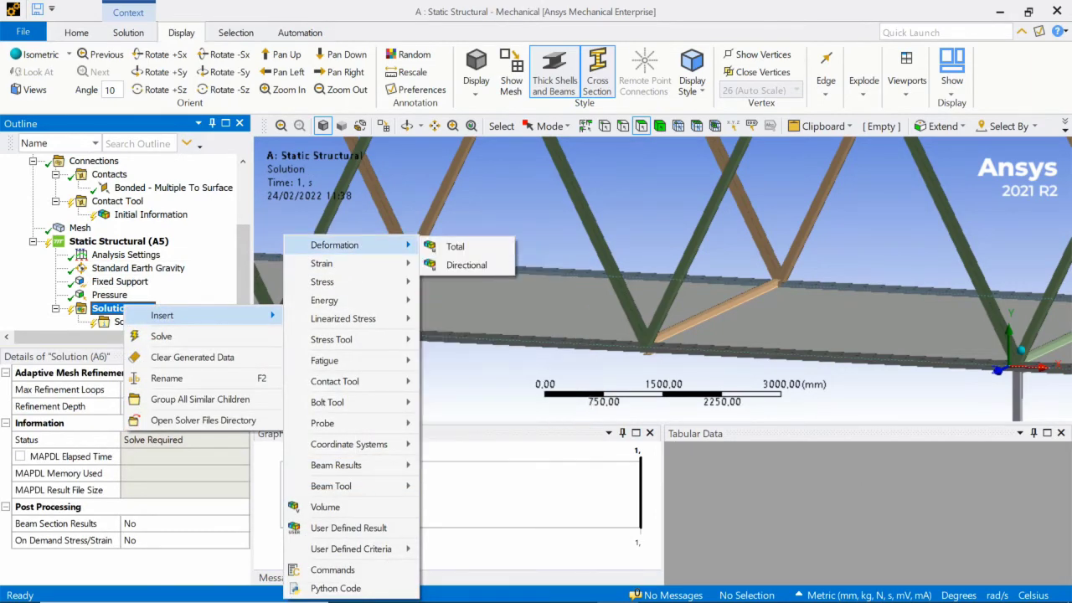
{"action": "left_click", "coordinate": [456, 244]}
Step: Add an Equivalent (von-Mises) strain result to the solution
{"action": "right_click", "coordinate": [123, 295]}
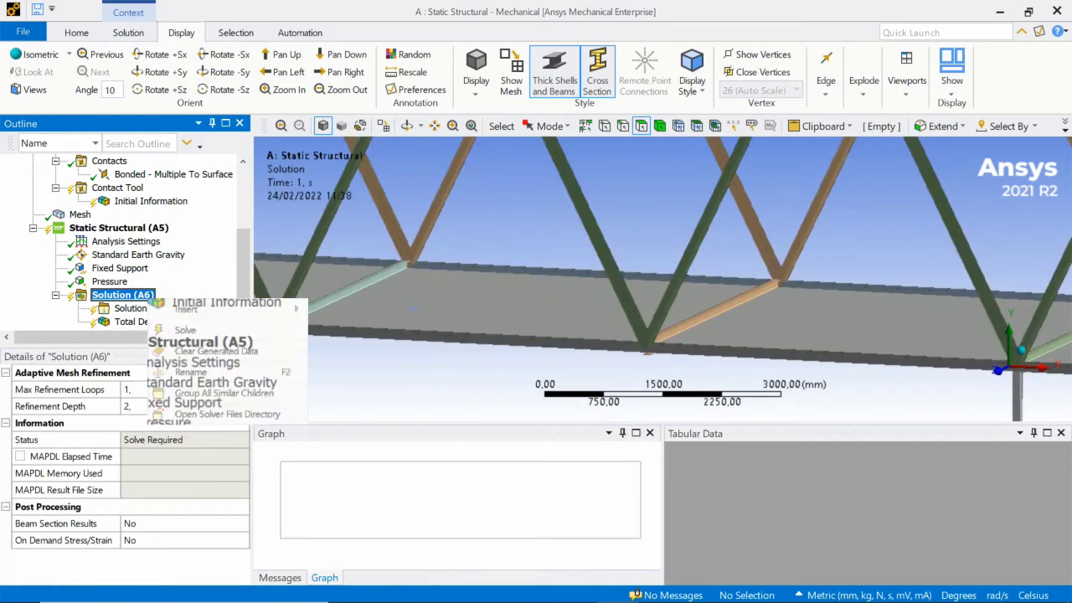
{"action": "mouse_move", "coordinate": [185, 309]}
{"action": "mouse_move", "coordinate": [351, 263]}
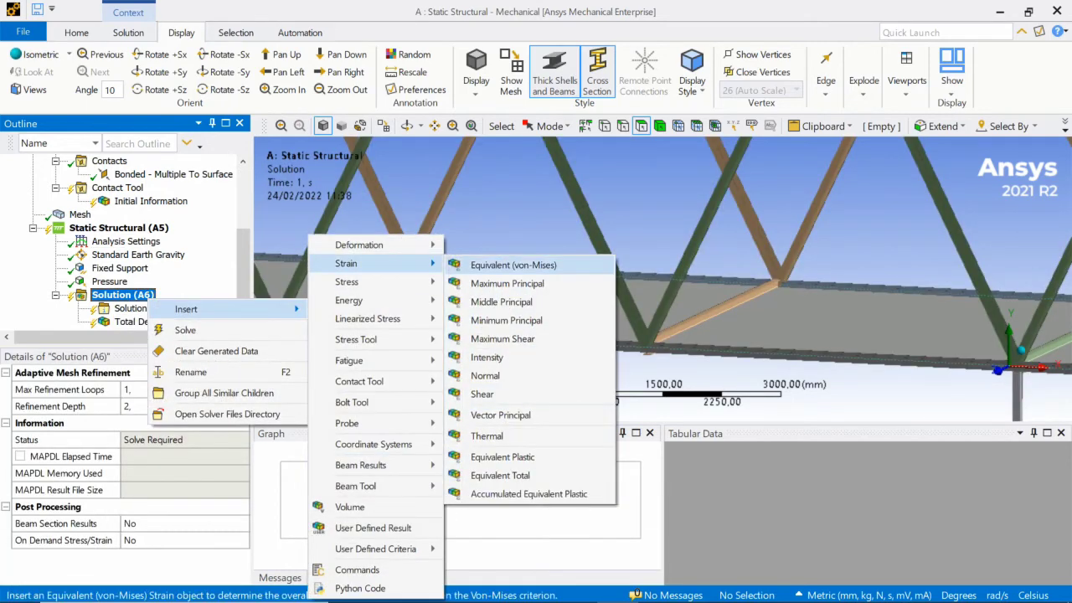
{"action": "left_click", "coordinate": [502, 263]}
{"action": "left_click", "coordinate": [123, 281]}
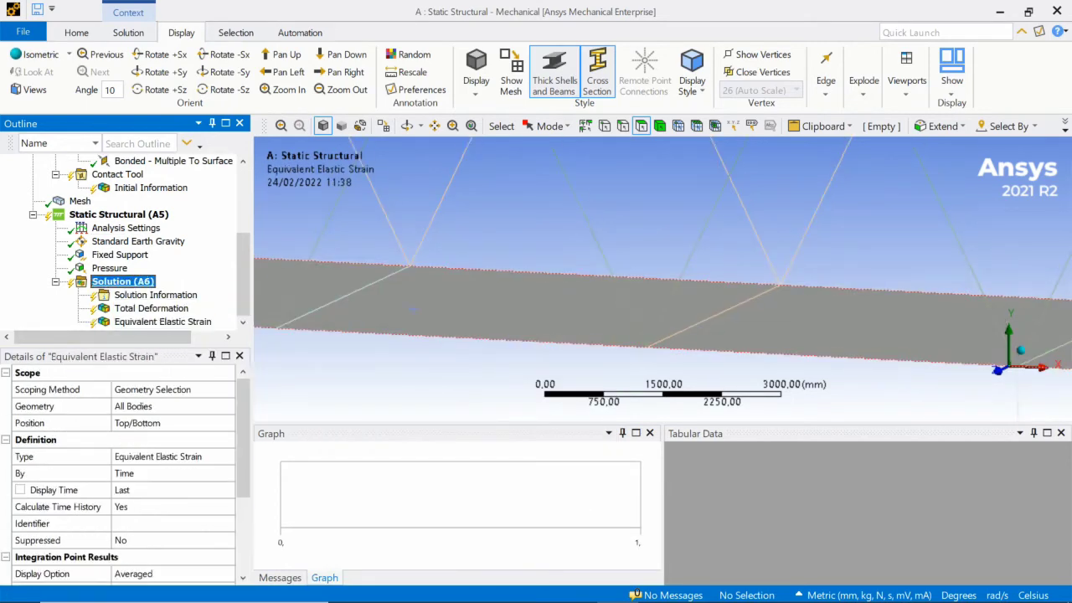
Step: Add an Equivalent (von-Mises) stress result to the solution
{"action": "right_click", "coordinate": [125, 283]}
{"action": "mouse_move", "coordinate": [193, 294]}
{"action": "mouse_move", "coordinate": [352, 281]}
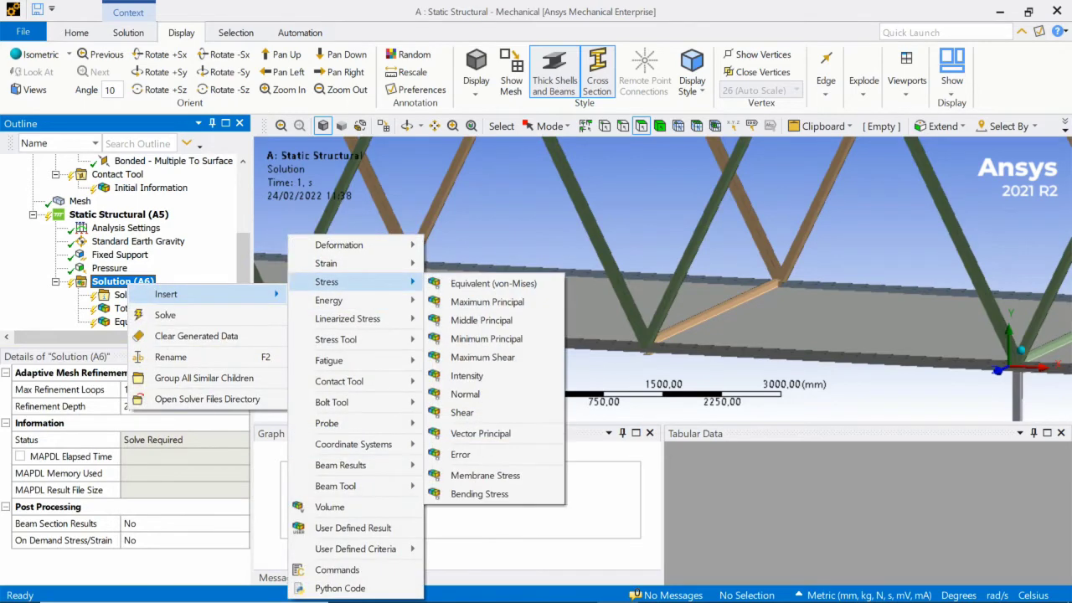
{"action": "left_click", "coordinate": [468, 283]}
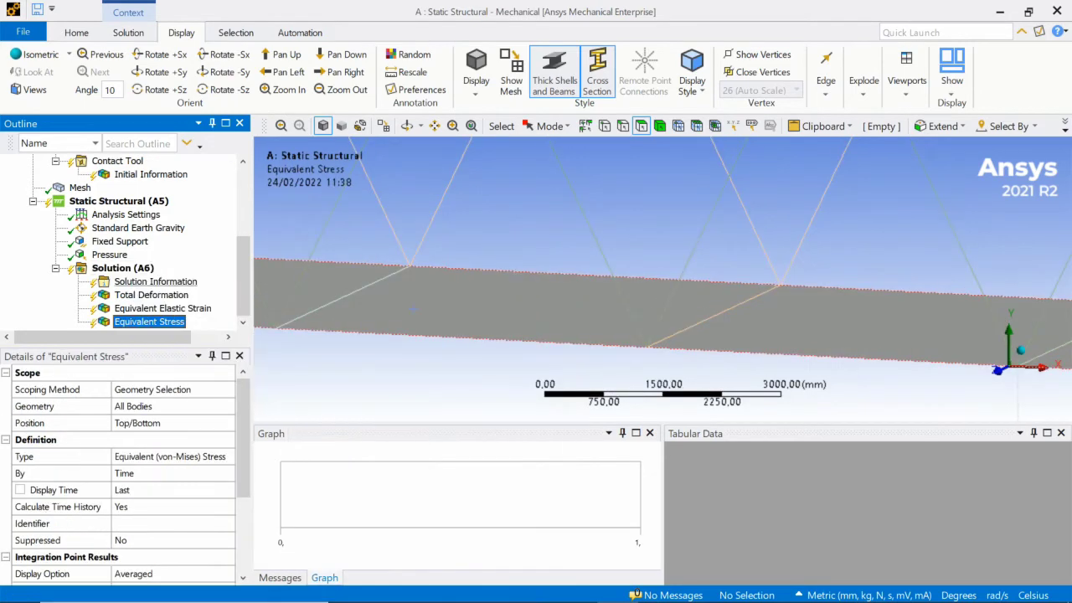
Step: Add a Strain Energy result to the solution
{"action": "left_click", "coordinate": [124, 268]}
{"action": "right_click", "coordinate": [124, 269]}
{"action": "mouse_move", "coordinate": [192, 280]}
{"action": "mouse_move", "coordinate": [335, 300]}
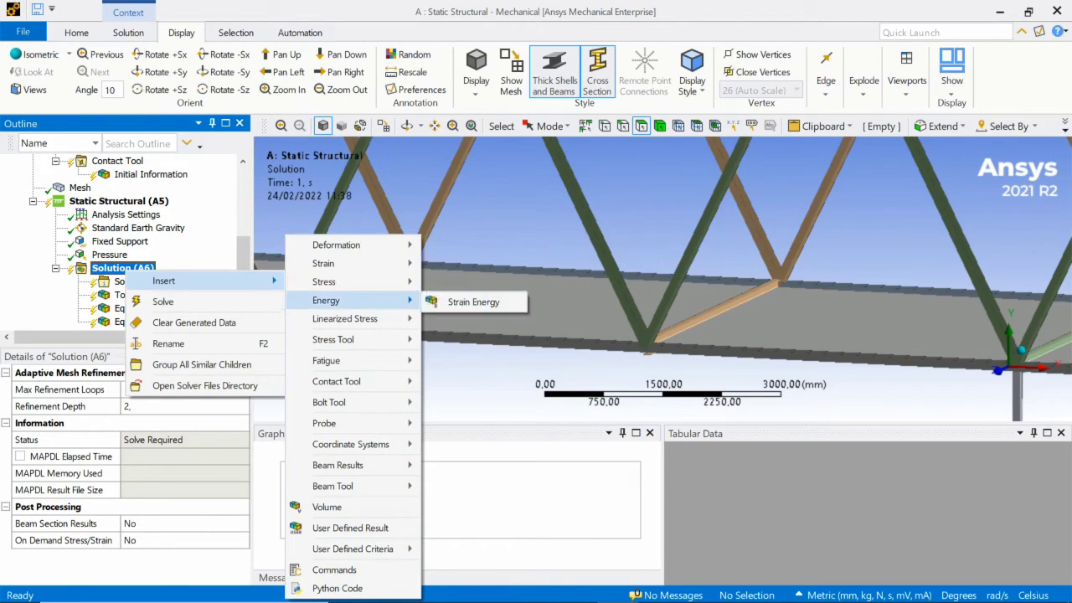
{"action": "left_click", "coordinate": [473, 301]}
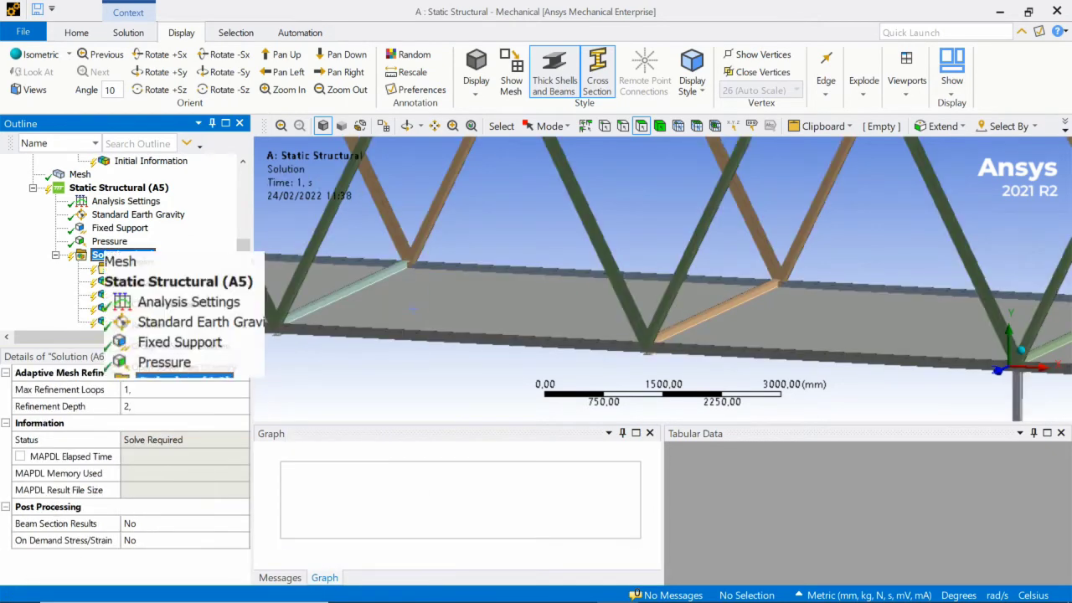
Step: Solve the static structural analysis to compute all the added results
{"action": "right_click", "coordinate": [92, 254]}
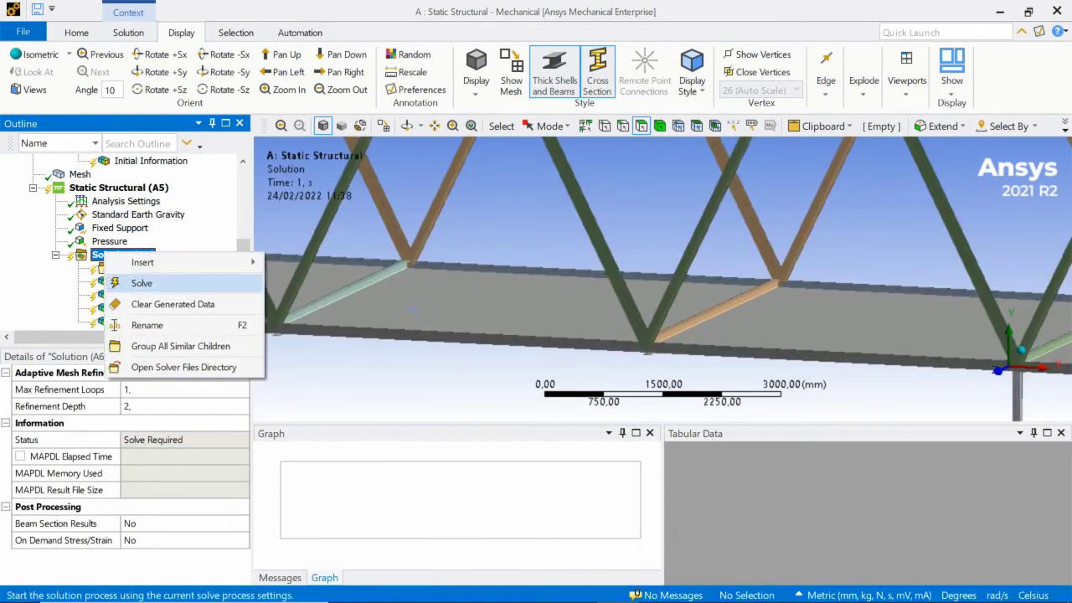
{"action": "left_click", "coordinate": [127, 282]}
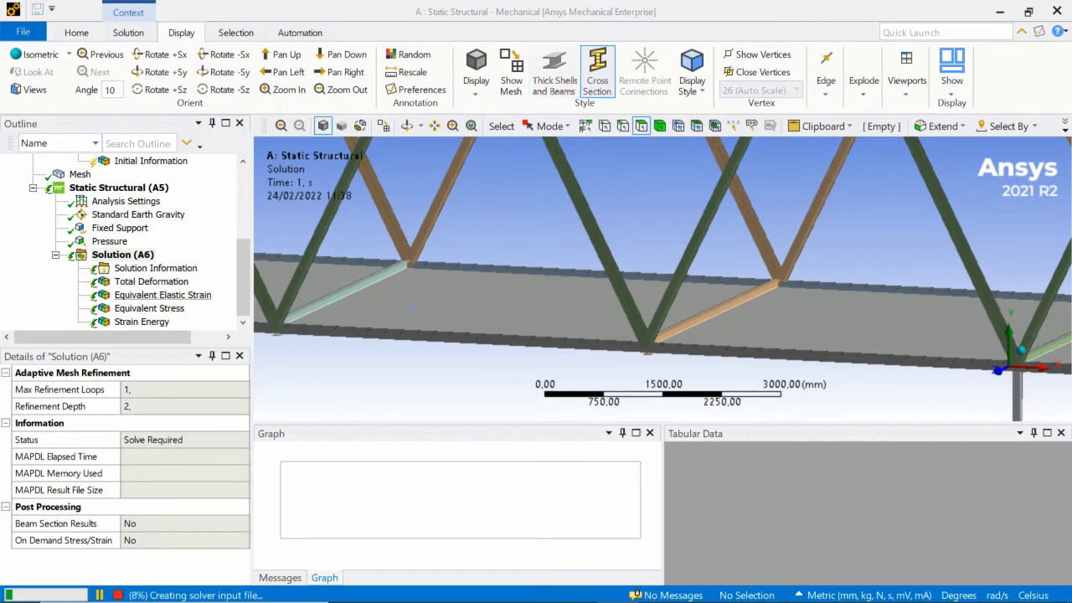
Step: Display the Total Deformation result of the whole bridge in a straight side view facing the XY plane
{"action": "scroll", "coordinate": [662, 279], "scroll_direction": "up", "scroll_amount": 2}
{"action": "scroll", "coordinate": [662, 279], "scroll_direction": "down", "scroll_amount": 8}
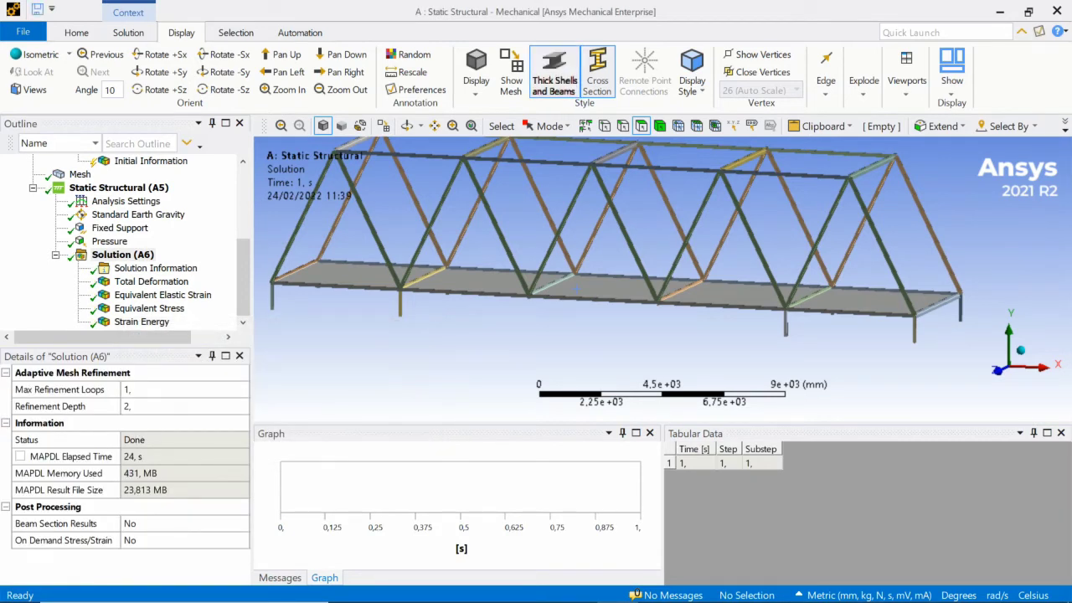
{"action": "left_click", "coordinate": [151, 282]}
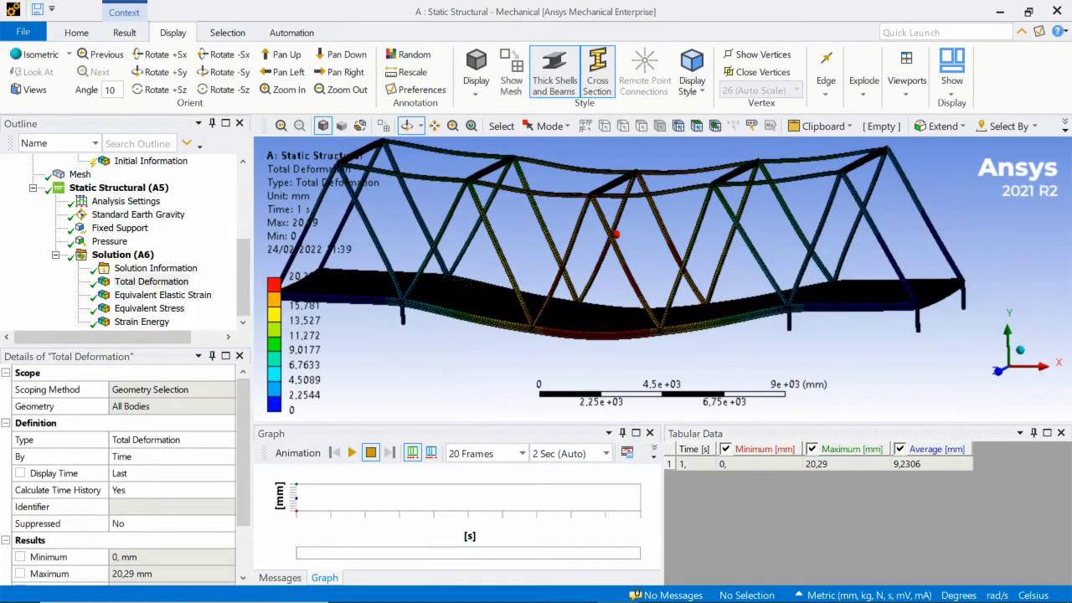
{"action": "middle_click_drag", "start_coordinate": [683, 328], "coordinate": [695, 285]}
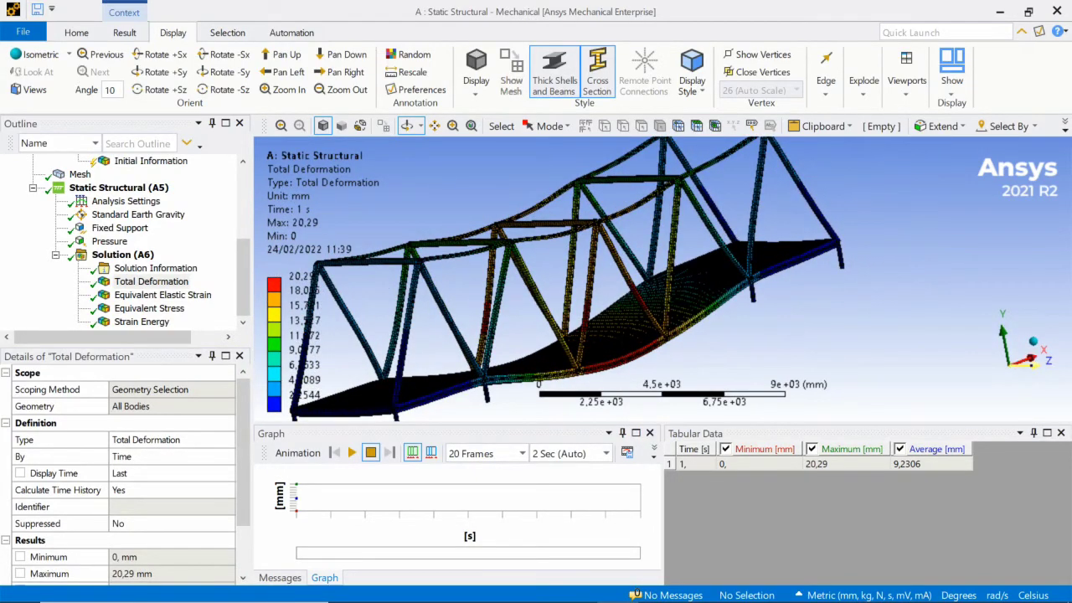
{"action": "left_click", "coordinate": [1026, 362]}
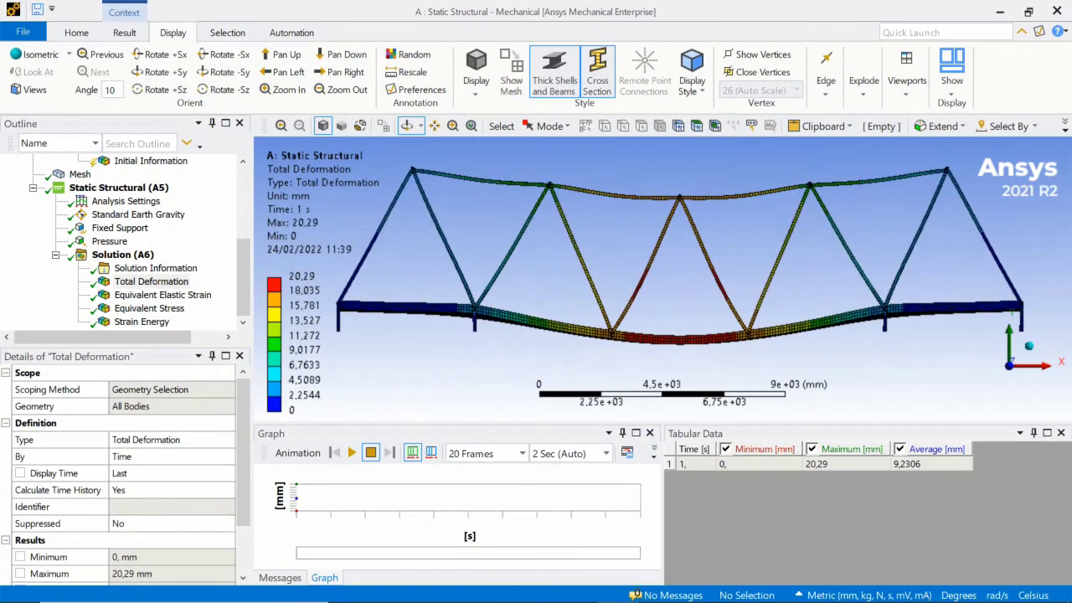
Step: Set the result animation to 100 frames over 4 seconds, play the Total Deformation animation and stop it
{"action": "left_click", "coordinate": [485, 452]}
{"action": "left_click", "coordinate": [474, 538]}
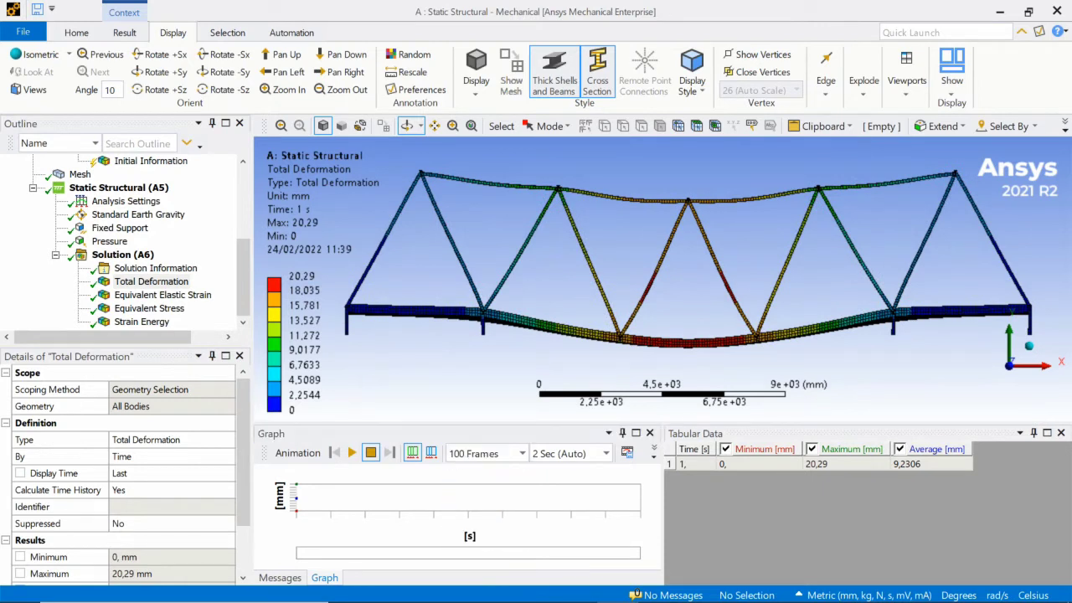
{"action": "left_click", "coordinate": [569, 453]}
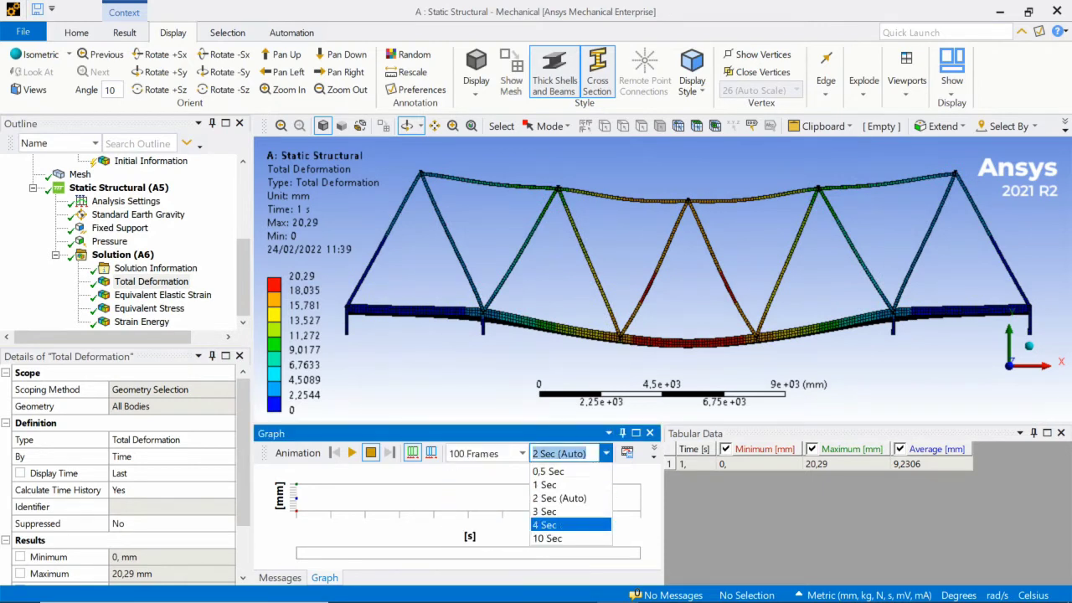
{"action": "left_click", "coordinate": [544, 525]}
{"action": "left_click", "coordinate": [351, 452]}
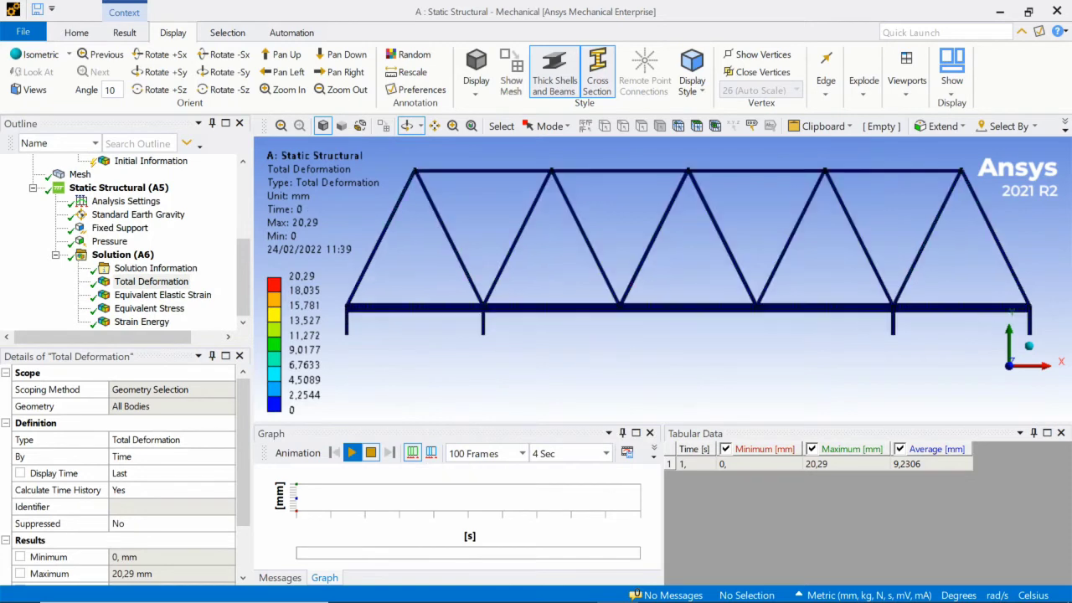
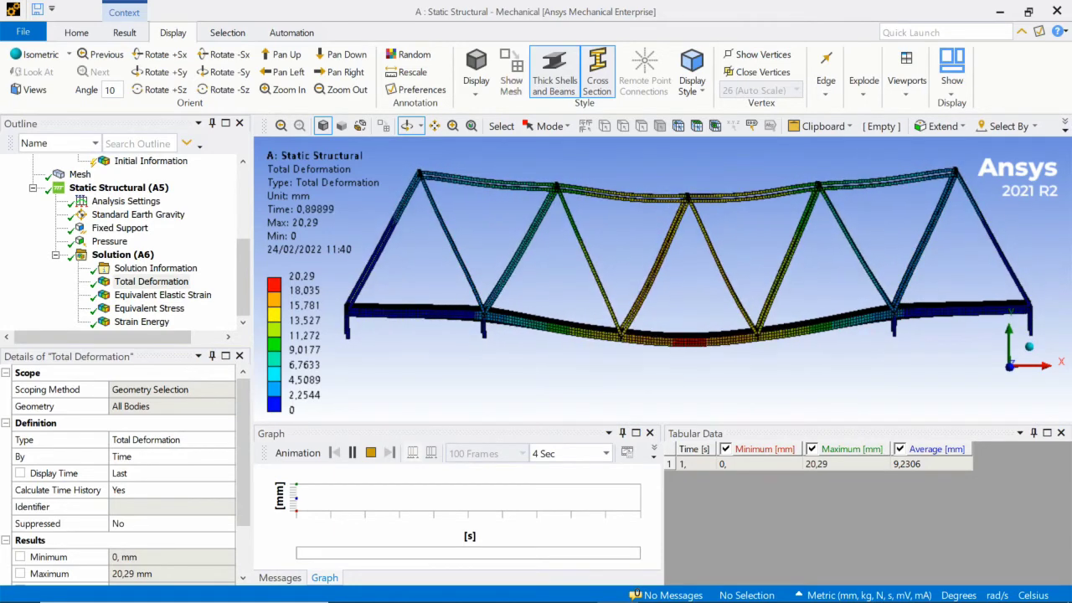
{"action": "scroll", "coordinate": [711, 228], "scroll_direction": "up", "scroll_amount": 5}
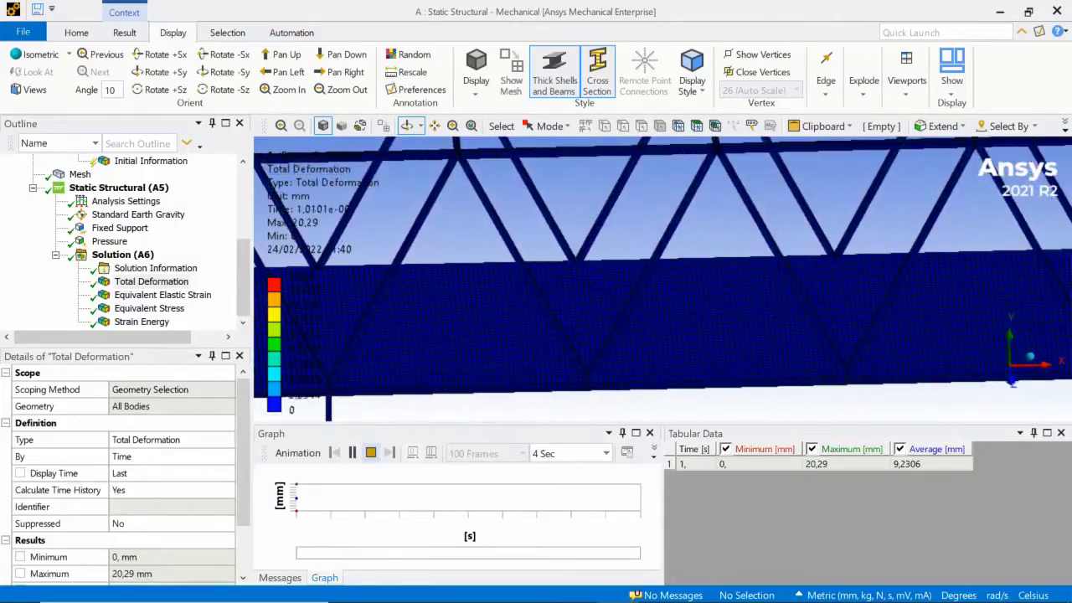
{"action": "left_click", "coordinate": [371, 453]}
Step: Display the Equivalent Elastic Strain result and play its animation
{"action": "left_click", "coordinate": [162, 294]}
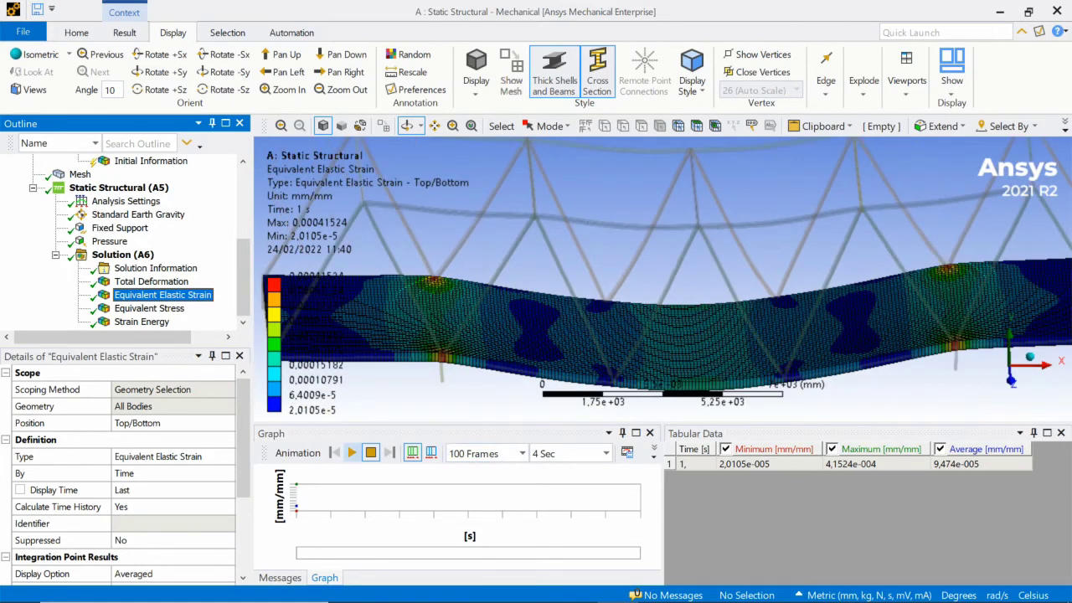
{"action": "left_click", "coordinate": [352, 453]}
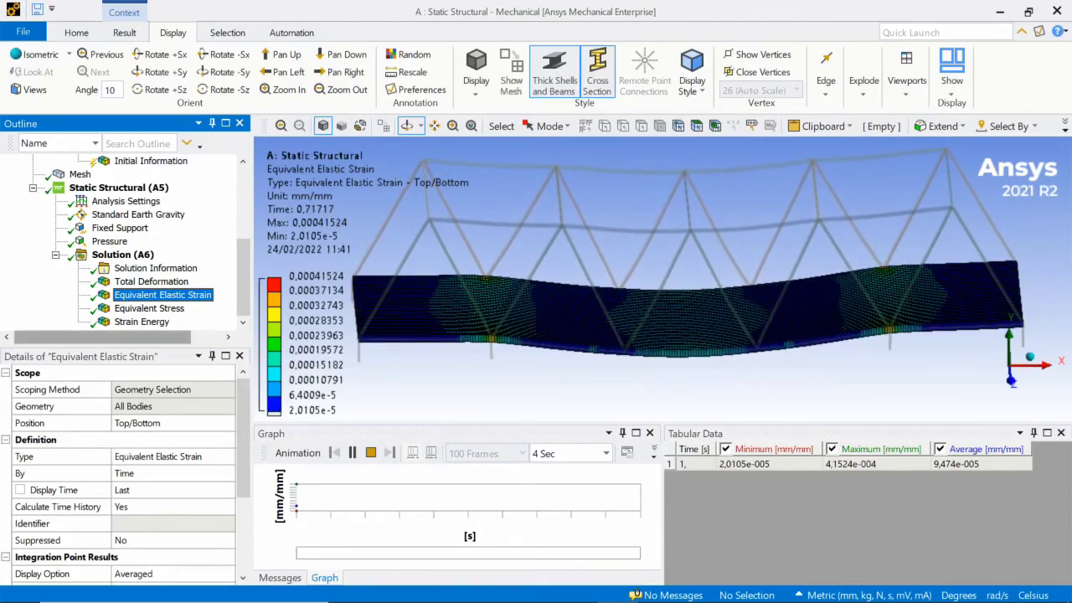
Step: Compare the Equivalent Stress and Equivalent Elastic Strain contours and examine the Strain Energy result
{"action": "left_click", "coordinate": [149, 308]}
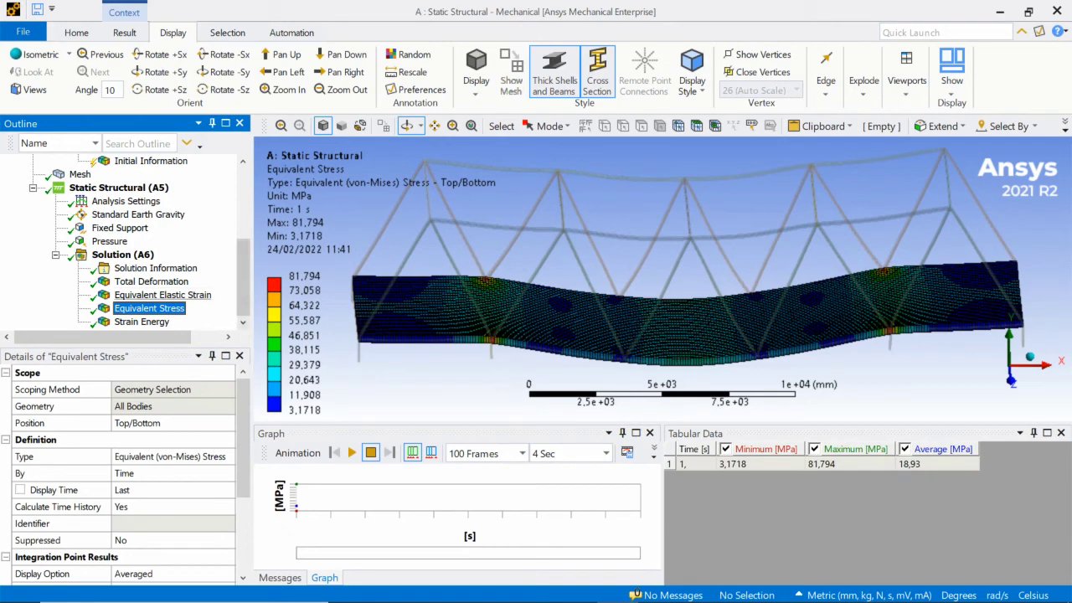
{"action": "left_click", "coordinate": [162, 295]}
{"action": "left_click", "coordinate": [149, 308]}
{"action": "left_click", "coordinate": [141, 322]}
{"action": "mouse_move", "coordinate": [646, 329]}
{"action": "middle_mouse_down"}
{"action": "mouse_move", "coordinate": [648, 293]}
{"action": "mouse_move", "coordinate": [634, 328]}
{"action": "middle_mouse_up"}
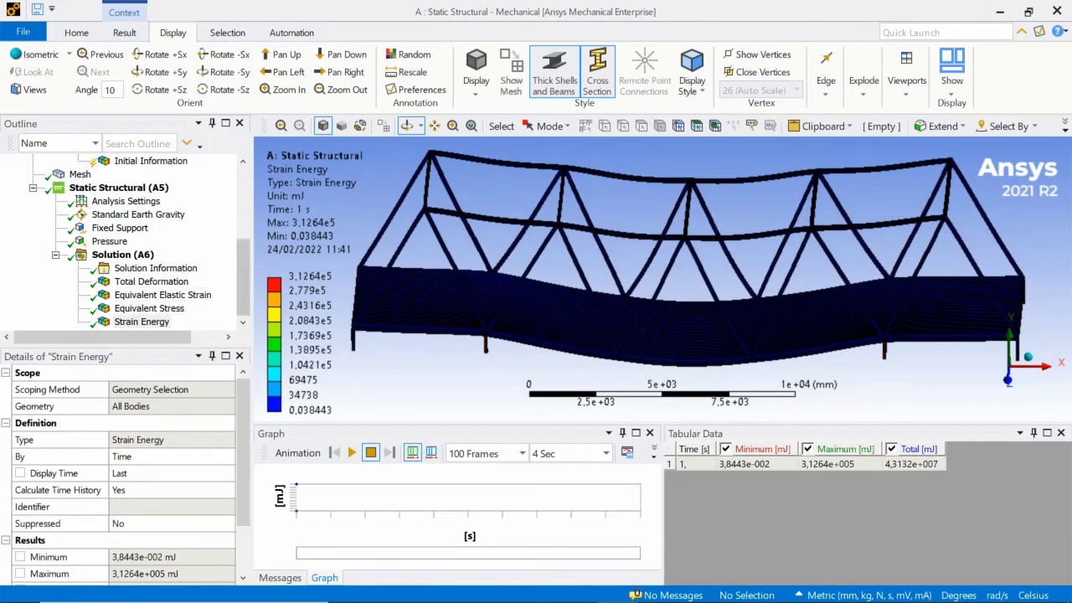
Step: Play the Equivalent Stress animation and examine how stress spreads over the deck
{"action": "left_click", "coordinate": [149, 308]}
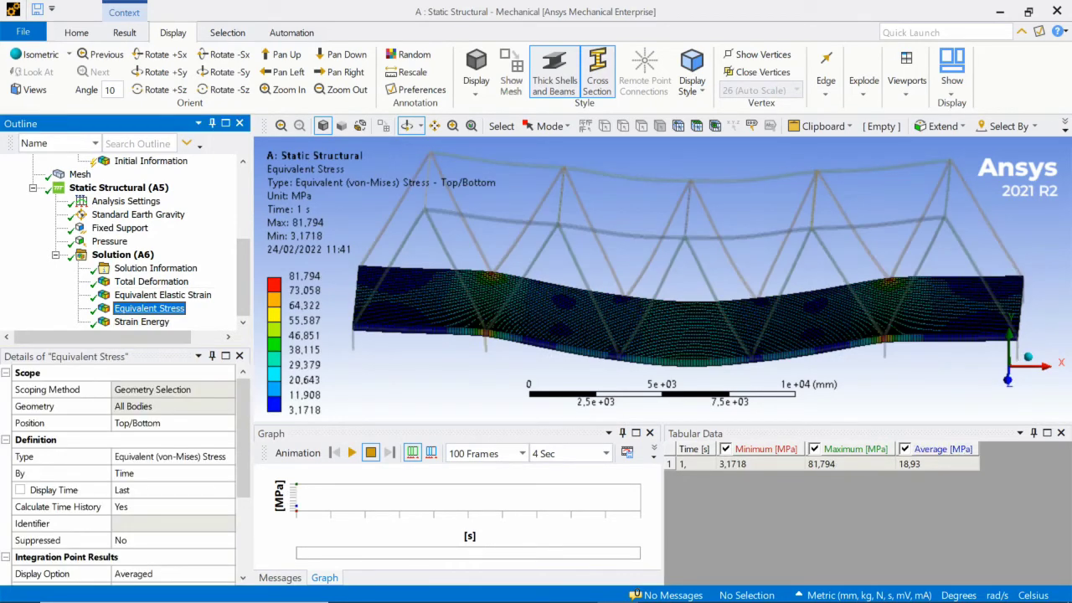
{"action": "left_click", "coordinate": [352, 452]}
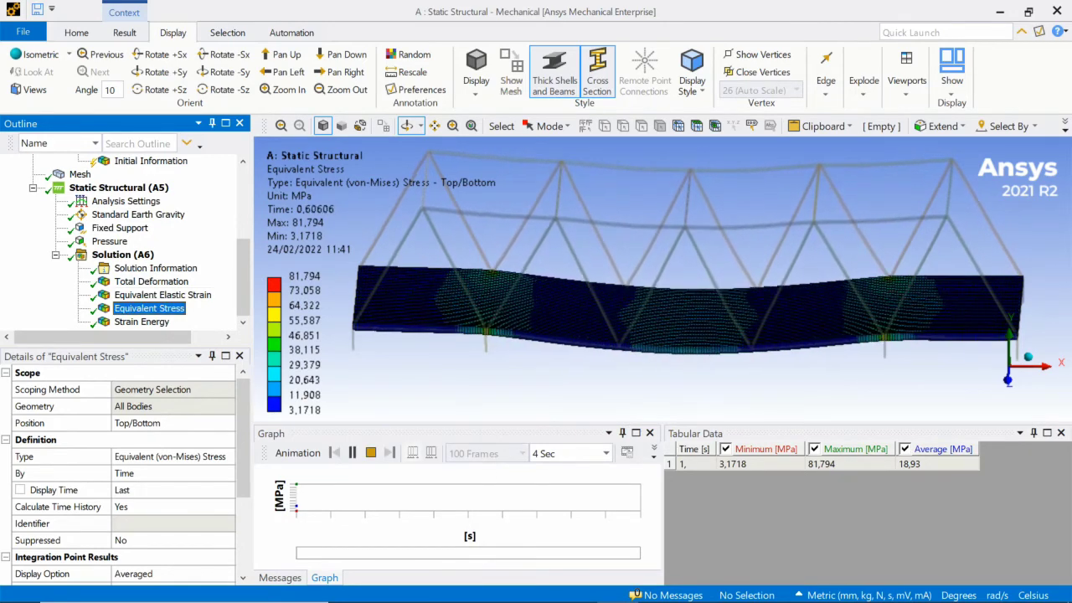
{"action": "scroll", "coordinate": [663, 279], "scroll_direction": "up", "scroll_amount": 3}
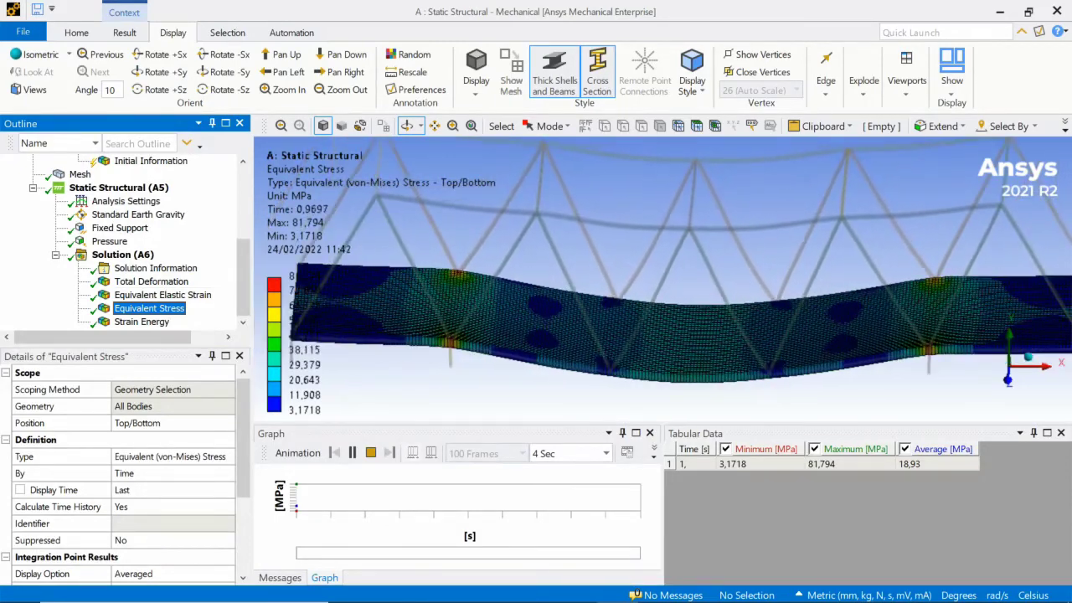
{"action": "scroll", "coordinate": [662, 279], "scroll_direction": "down", "scroll_amount": 1}
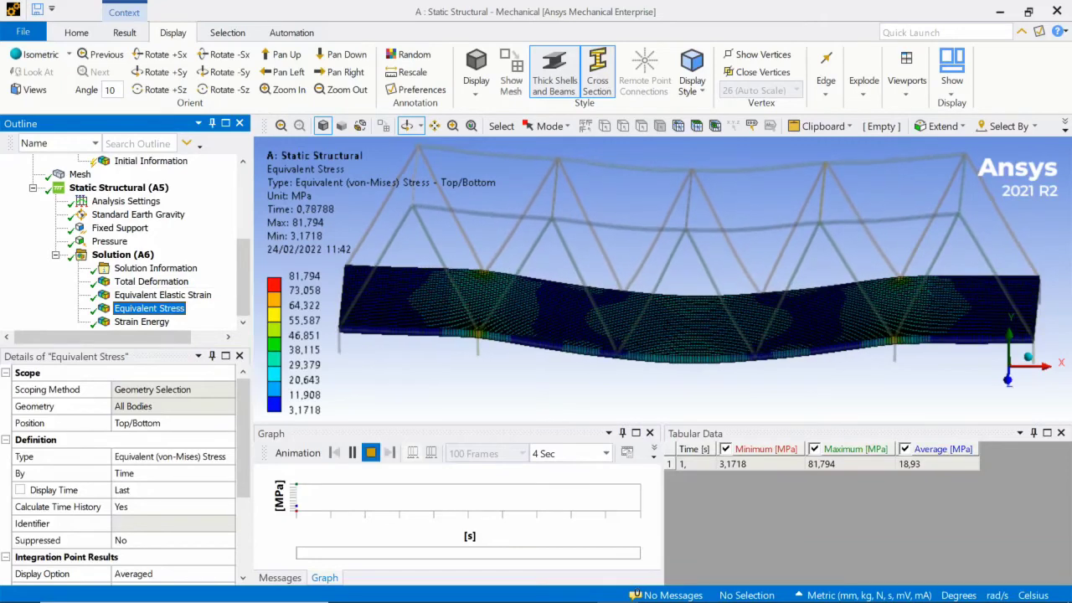
Step: Examine which further result types can be added to the solution, such as linearized stress, coordinate systems and fatigue, without adding any
{"action": "right_click", "coordinate": [118, 258]}
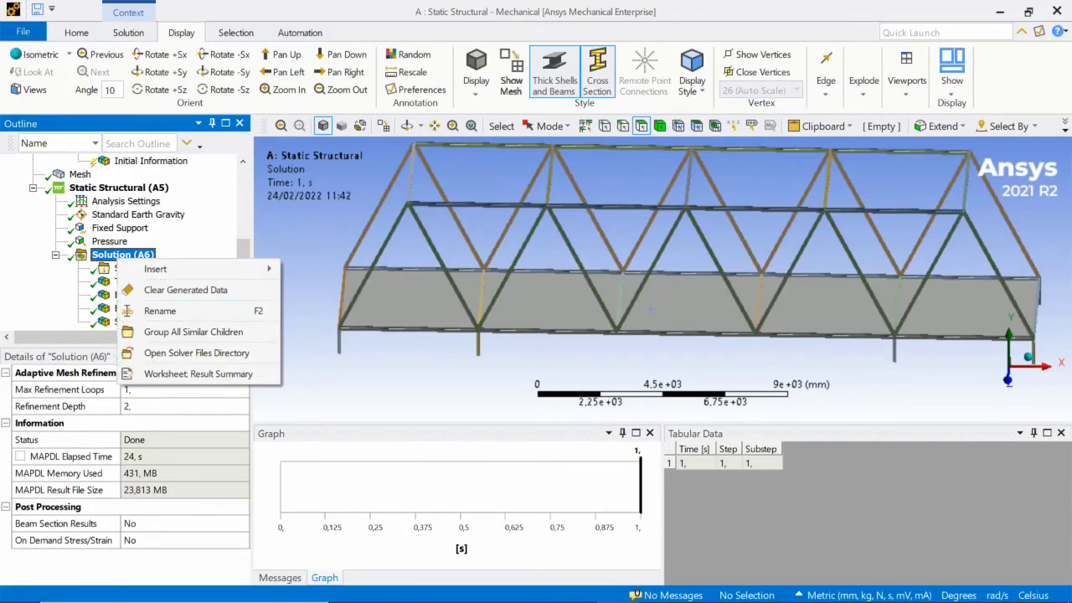
{"action": "mouse_move", "coordinate": [159, 269]}
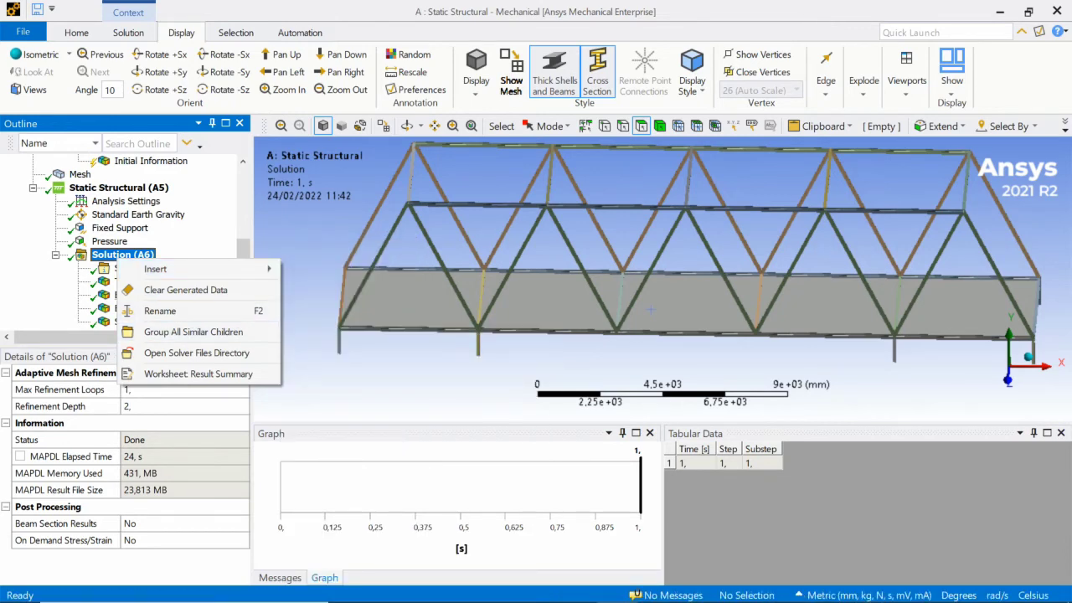
{"action": "left_click", "coordinate": [104, 268]}
{"action": "right_click", "coordinate": [104, 268]}
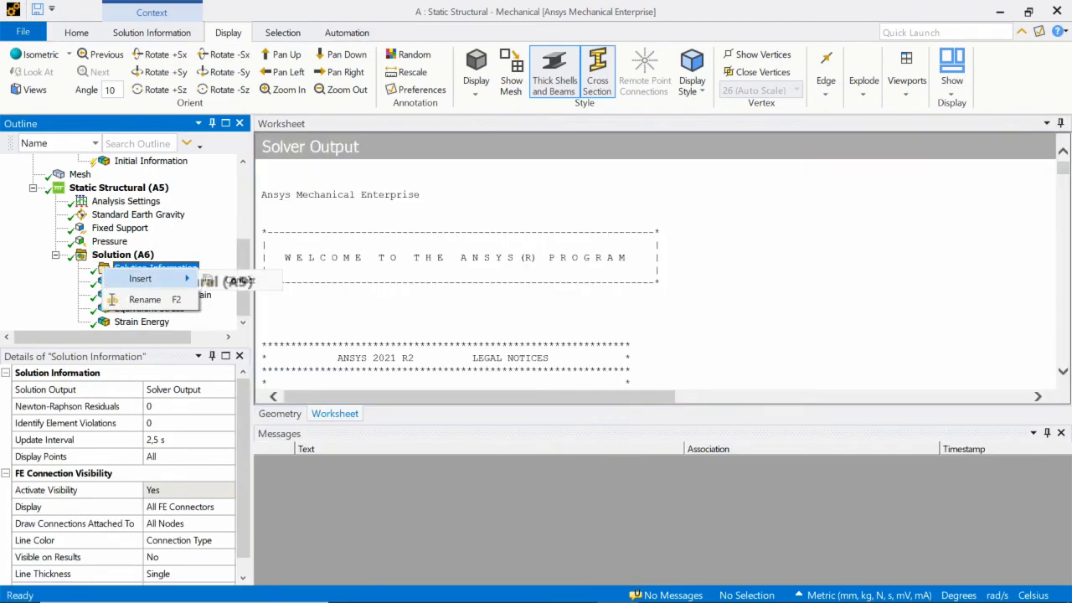
{"action": "left_click", "coordinate": [122, 254]}
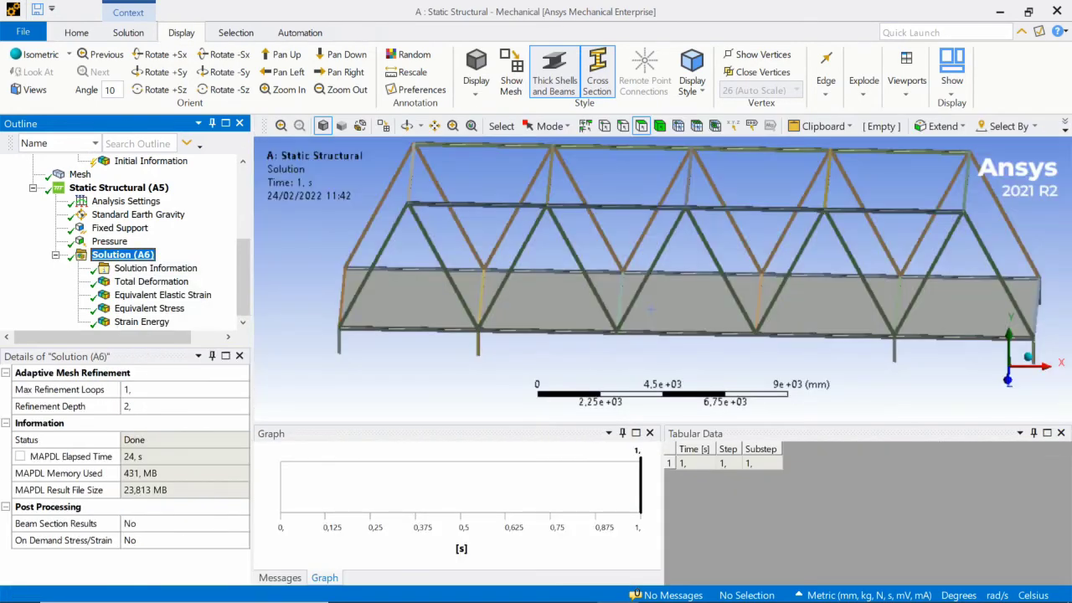
{"action": "right_click", "coordinate": [123, 256]}
{"action": "mouse_move", "coordinate": [168, 263]}
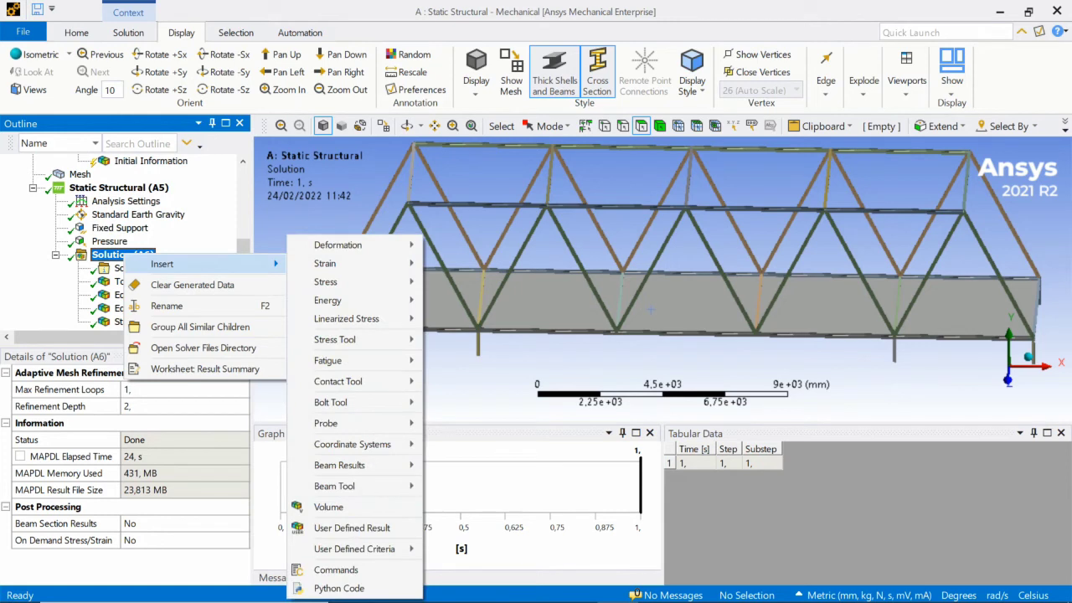
{"action": "mouse_move", "coordinate": [347, 319]}
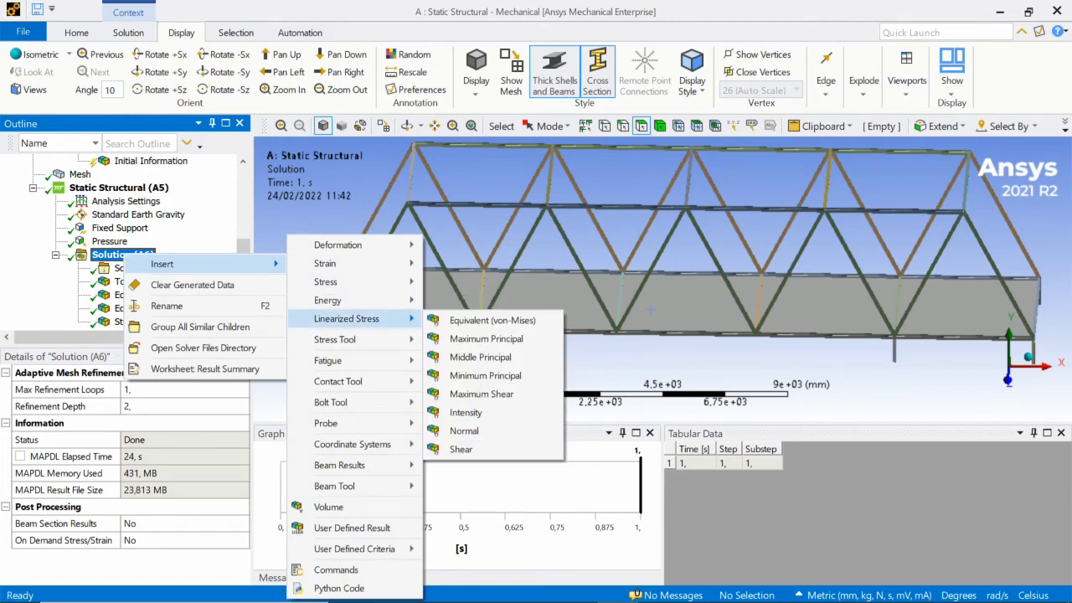
{"action": "mouse_move", "coordinate": [327, 282]}
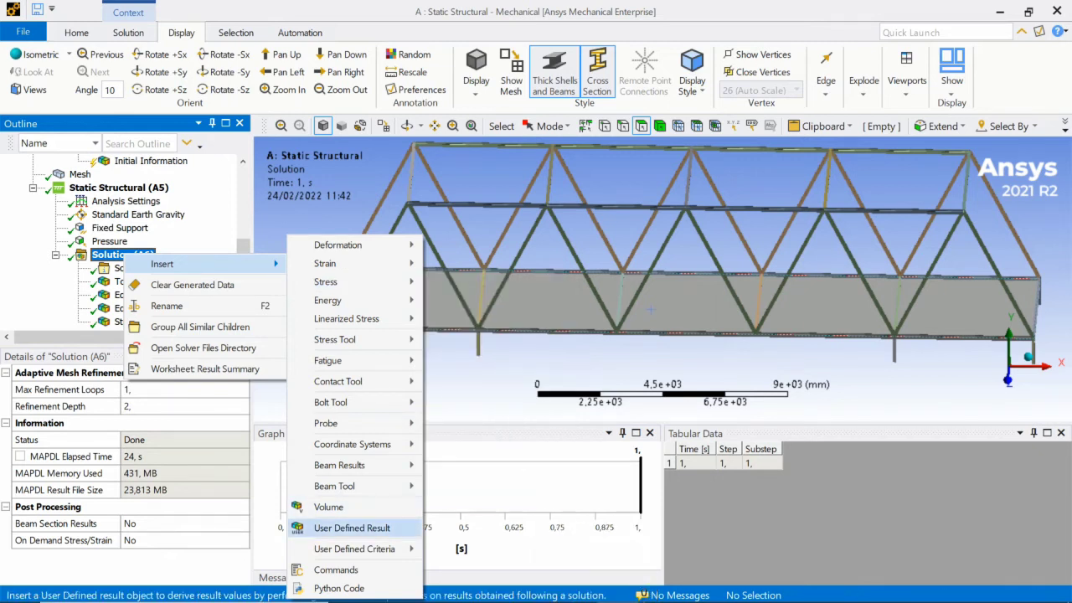
{"action": "mouse_move", "coordinate": [354, 548]}
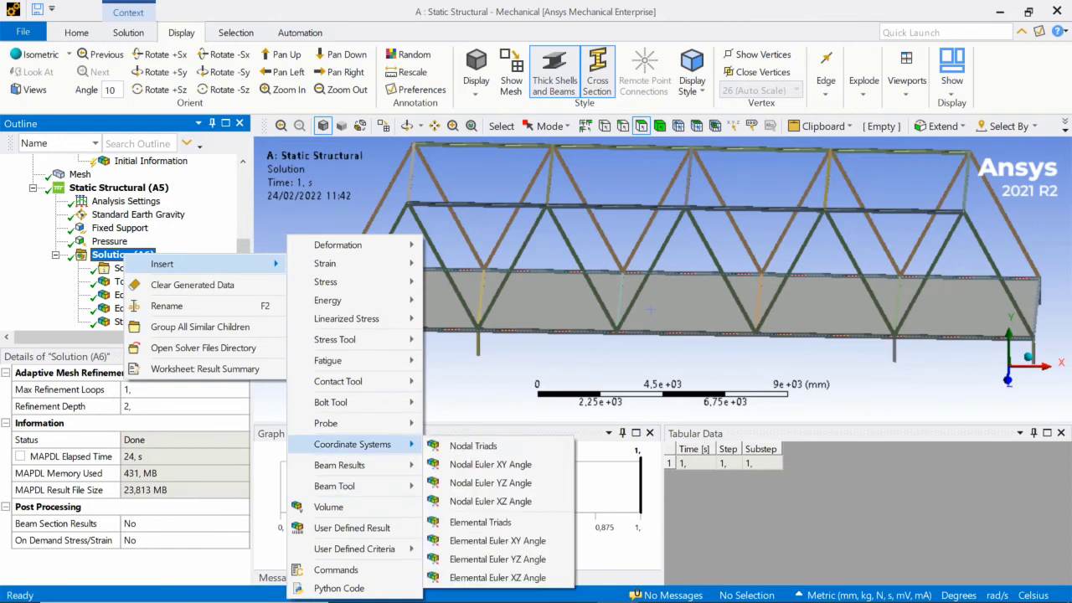
{"action": "mouse_move", "coordinate": [351, 423]}
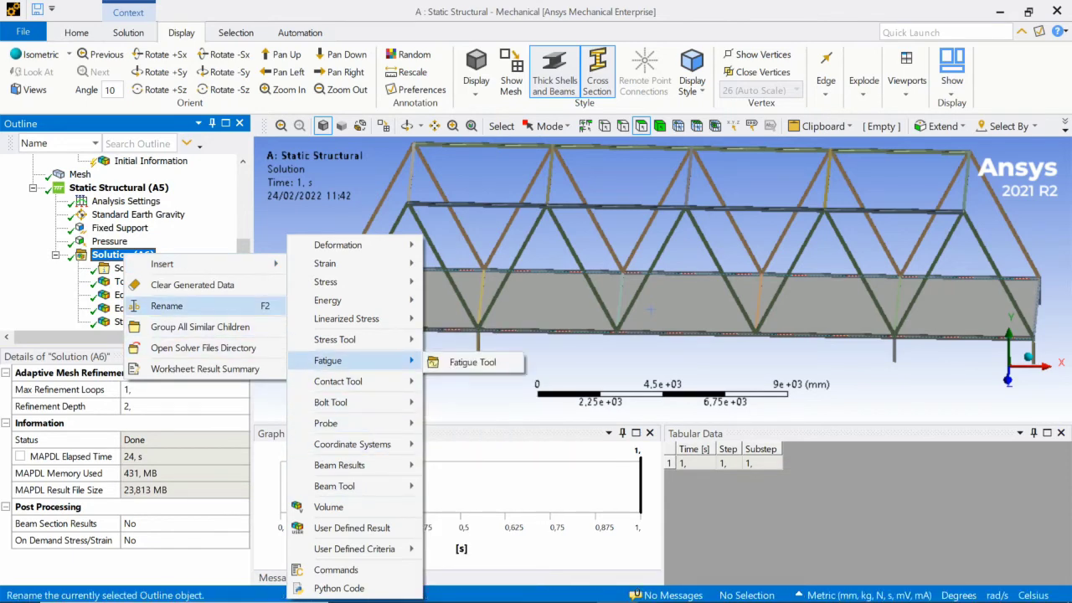
{"action": "key", "text": "Escape"}
Step: Examine the Total Deformation contours across the deck and display the Pressure load's settings
{"action": "left_click", "coordinate": [150, 281]}
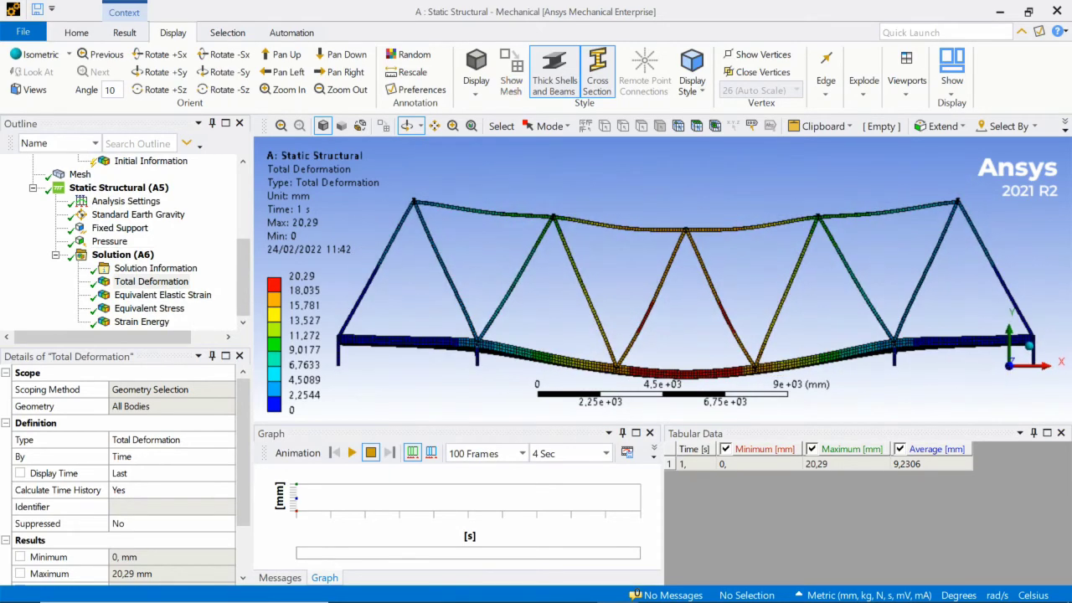
{"action": "middle_click_drag", "start_coordinate": [687, 268], "coordinate": [686, 306]}
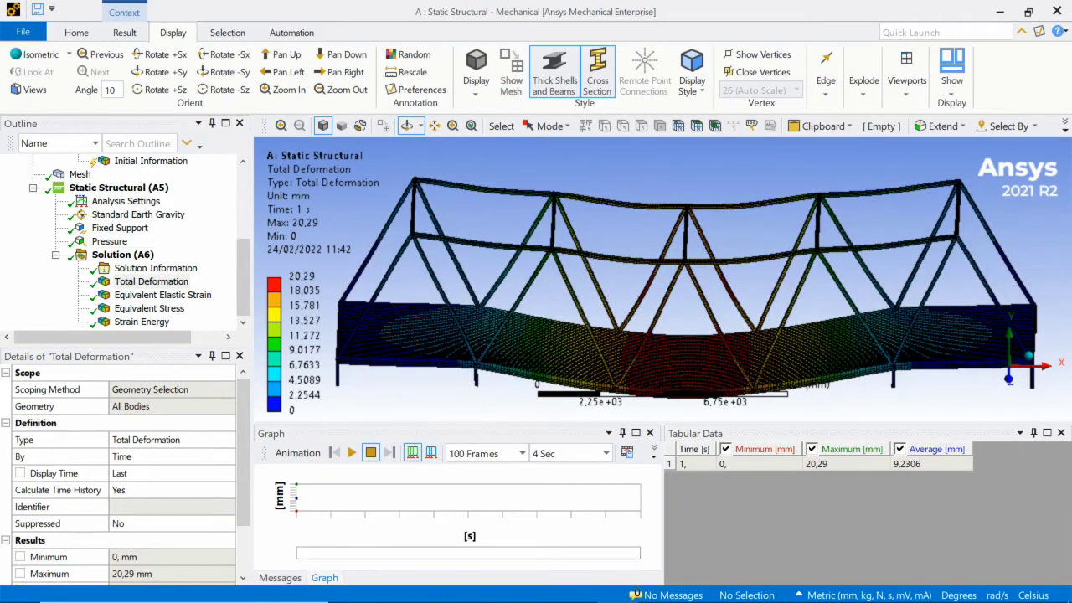
{"action": "left_click", "coordinate": [109, 241]}
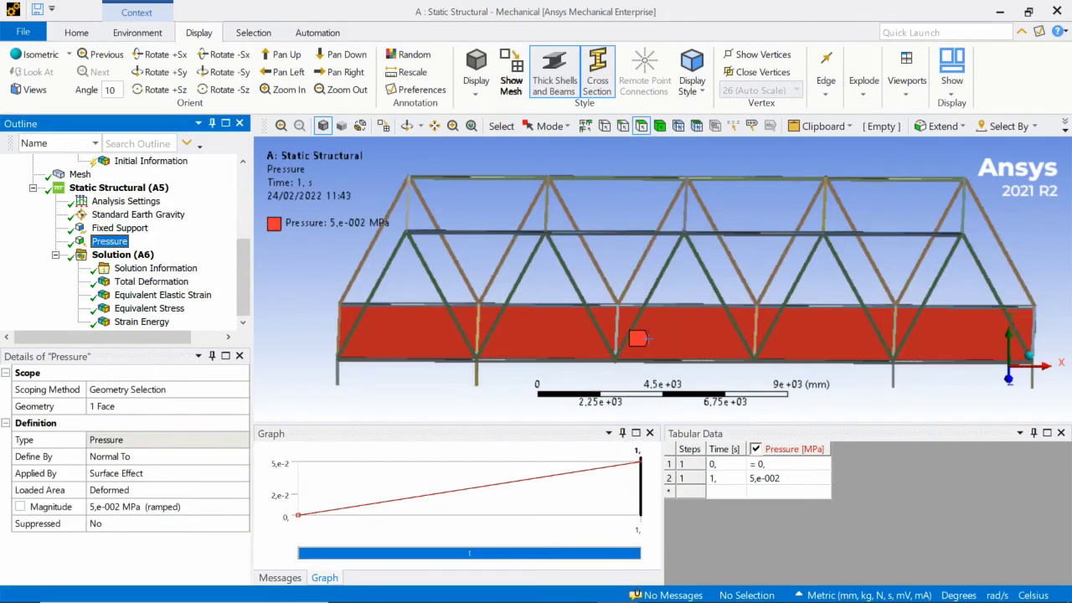
Step: Set the magnitude of the deck's Pressure load to 0.01 MPa
{"action": "left_click", "coordinate": [134, 507]}
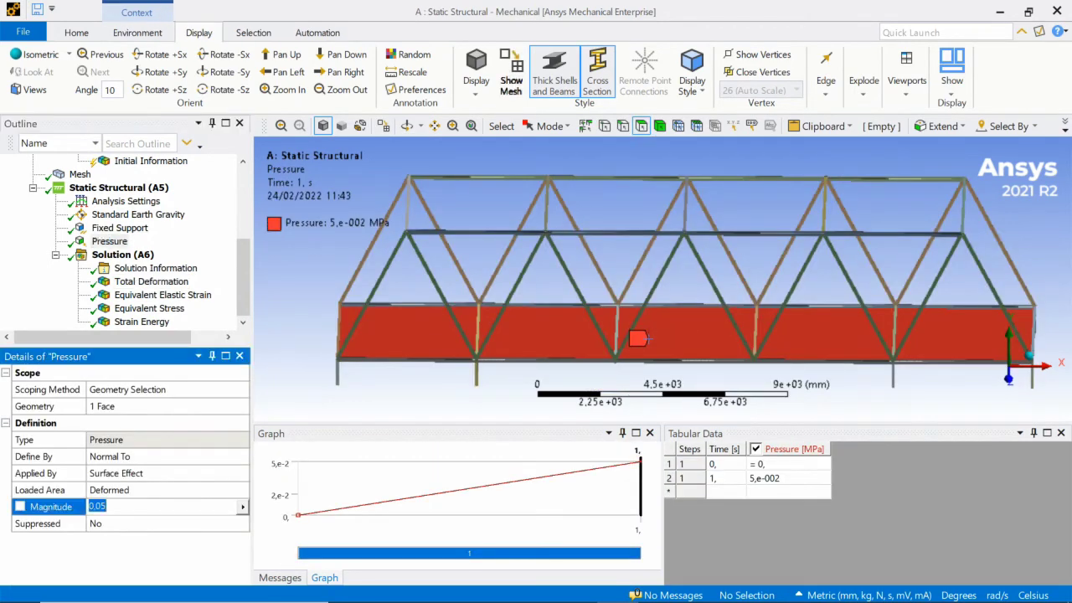
{"action": "left_click", "coordinate": [107, 507]}
{"action": "key", "text": "BackSpace"}
{"action": "type", "text": "1"}
{"action": "key", "text": "Return"}
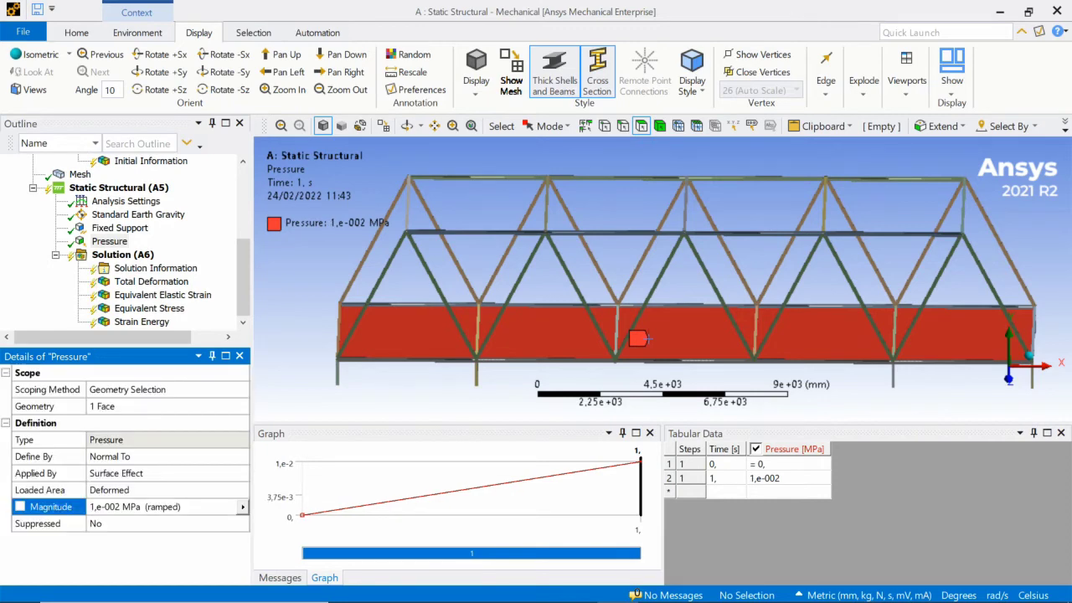
Step: Solve the static structural analysis with the reduced deck pressure
{"action": "left_click", "coordinate": [117, 254]}
{"action": "right_click", "coordinate": [115, 256]}
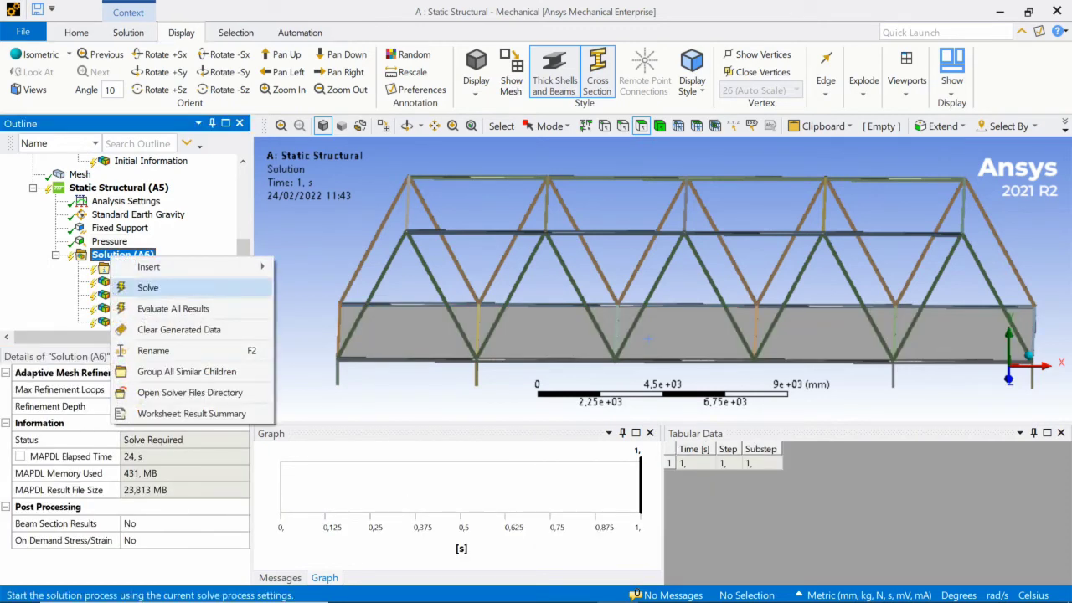
{"action": "left_click", "coordinate": [156, 289]}
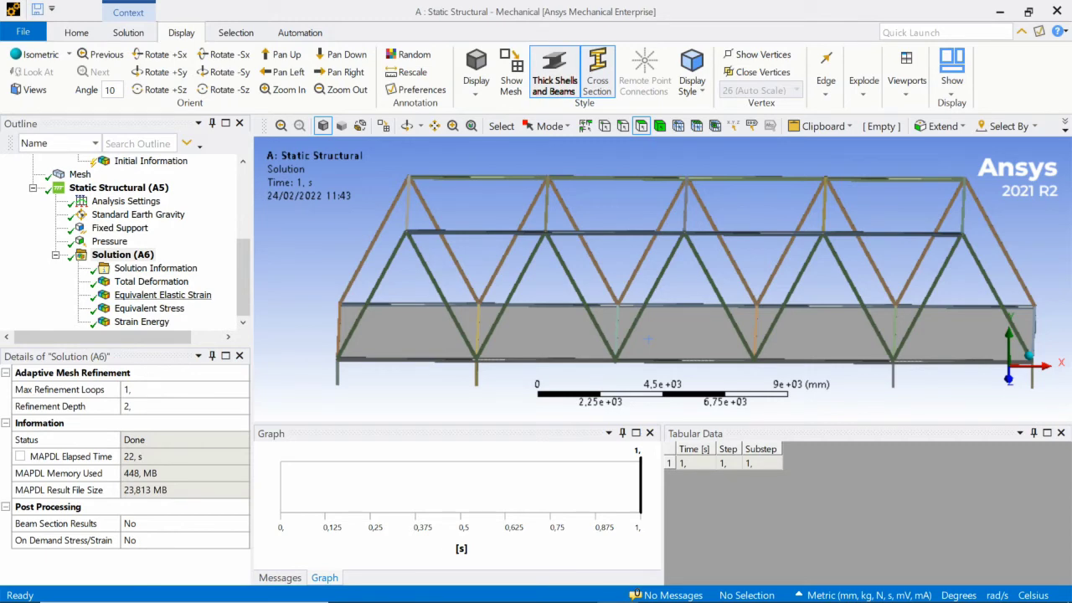
Step: Examine the Total Deformation result from several angles and in a side view, and play its animation
{"action": "left_click", "coordinate": [152, 282]}
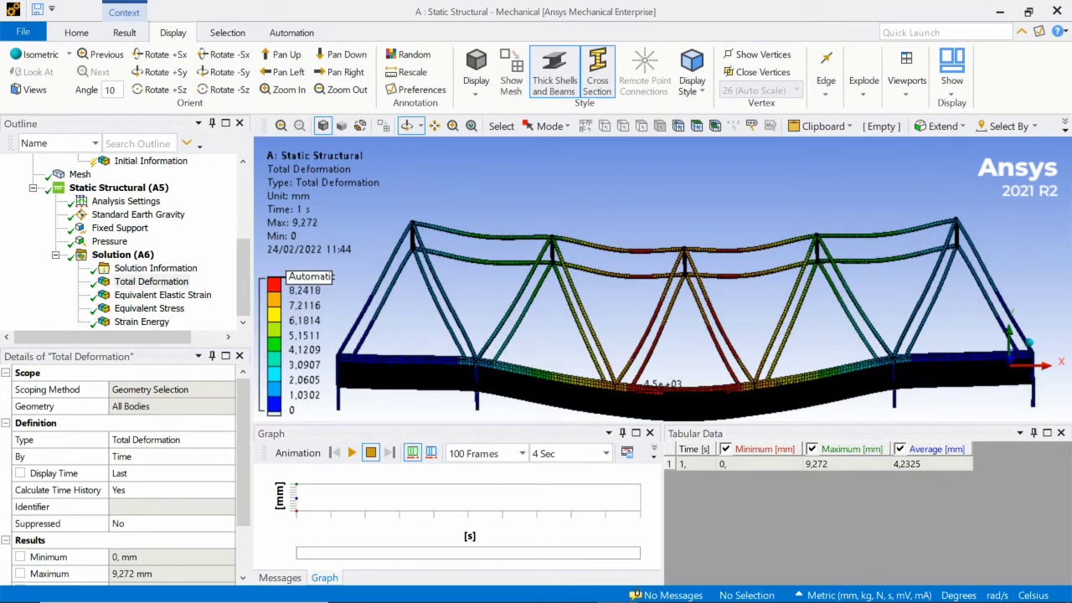
{"action": "middle_click_drag", "start_coordinate": [905, 335], "coordinate": [908, 306]}
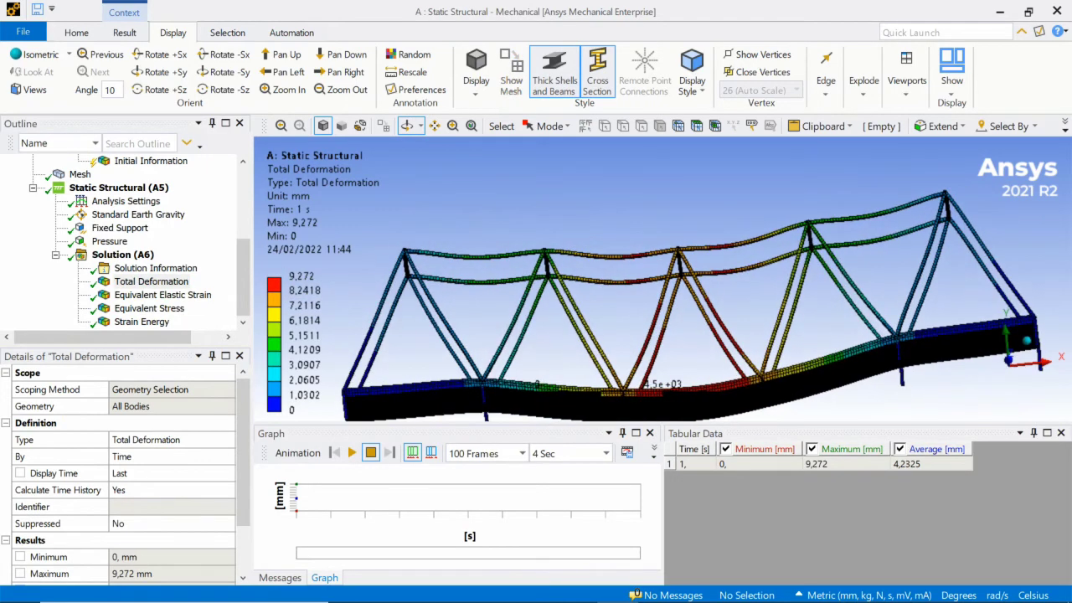
{"action": "mouse_move", "coordinate": [684, 311]}
{"action": "middle_mouse_down"}
{"action": "mouse_move", "coordinate": [691, 327]}
{"action": "mouse_move", "coordinate": [695, 318]}
{"action": "middle_mouse_up"}
{"action": "middle_click_drag", "start_coordinate": [751, 218], "coordinate": [752, 289]}
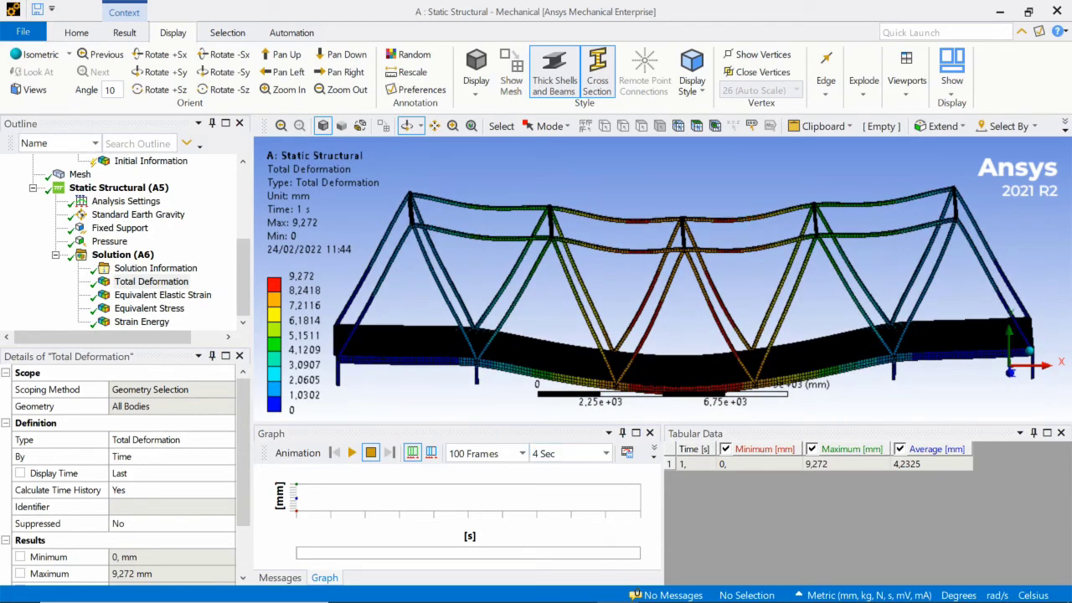
{"action": "left_click", "coordinate": [1011, 373]}
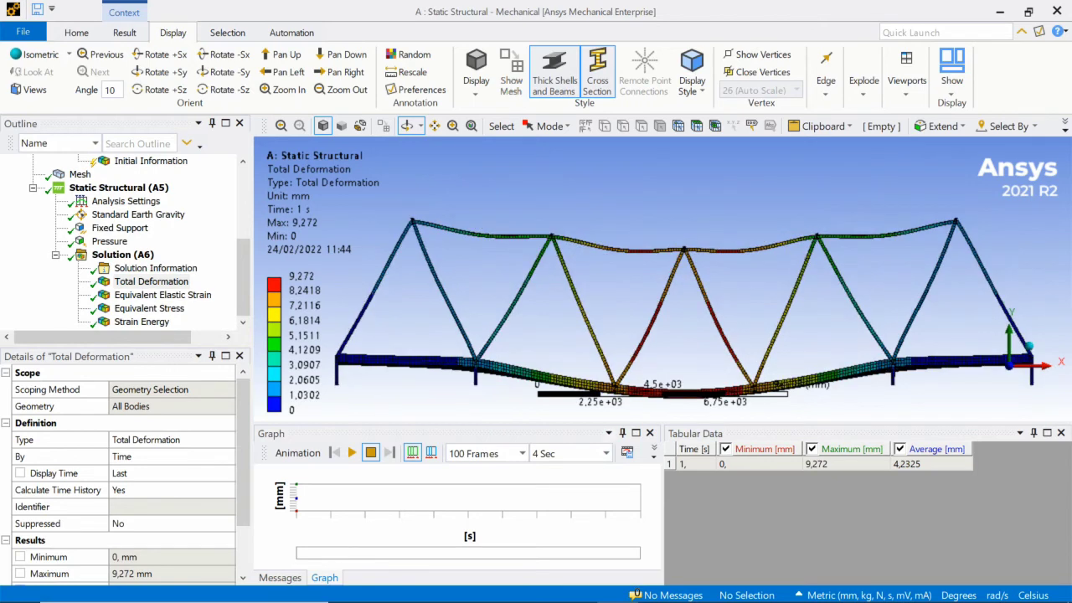
{"action": "left_click", "coordinate": [352, 453]}
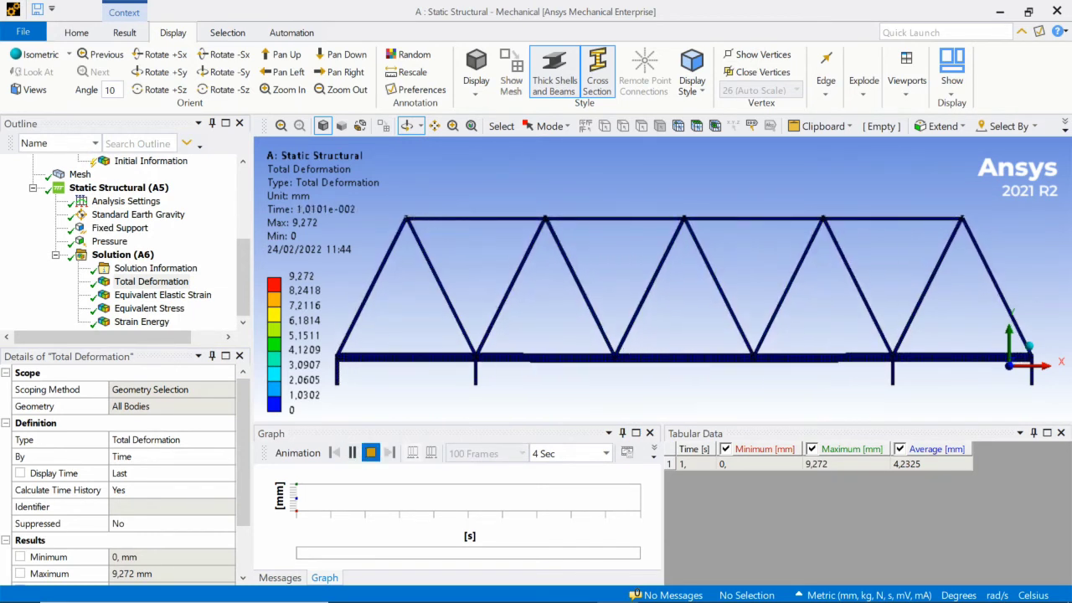
{"action": "left_click", "coordinate": [371, 452]}
Step: Delete the Pressure load from the static structural analysis
{"action": "left_click", "coordinate": [109, 242]}
{"action": "middle_click_drag", "start_coordinate": [645, 353], "coordinate": [645, 353]}
{"action": "right_click", "coordinate": [121, 243]}
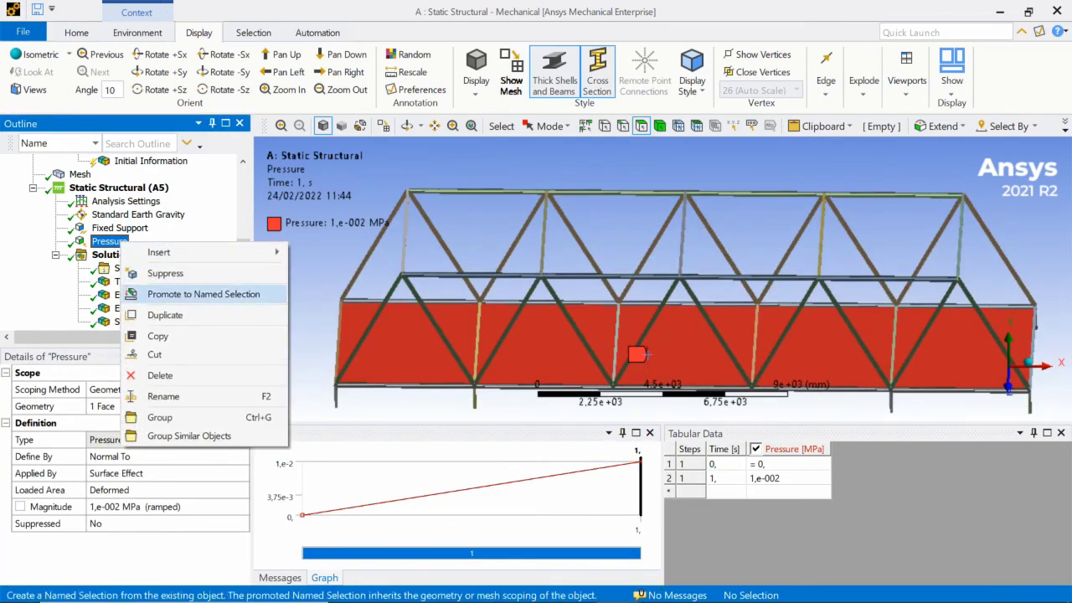
{"action": "left_click", "coordinate": [160, 375]}
{"action": "left_click", "coordinate": [543, 421]}
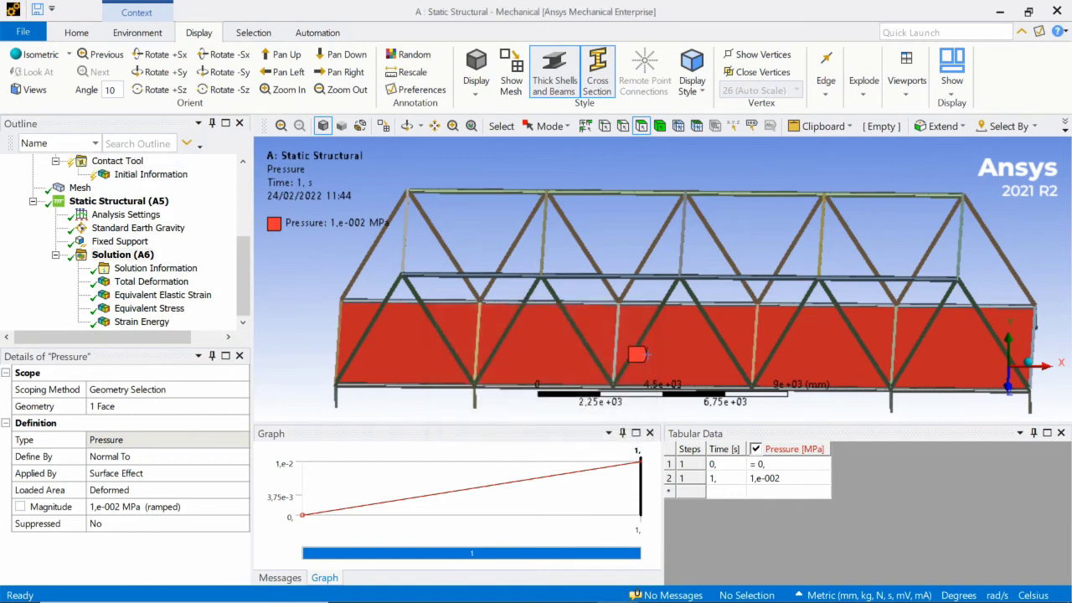
Step: Insert a Force load into the static structural analysis and select the deck face
{"action": "left_click", "coordinate": [117, 201]}
{"action": "right_click", "coordinate": [118, 203]}
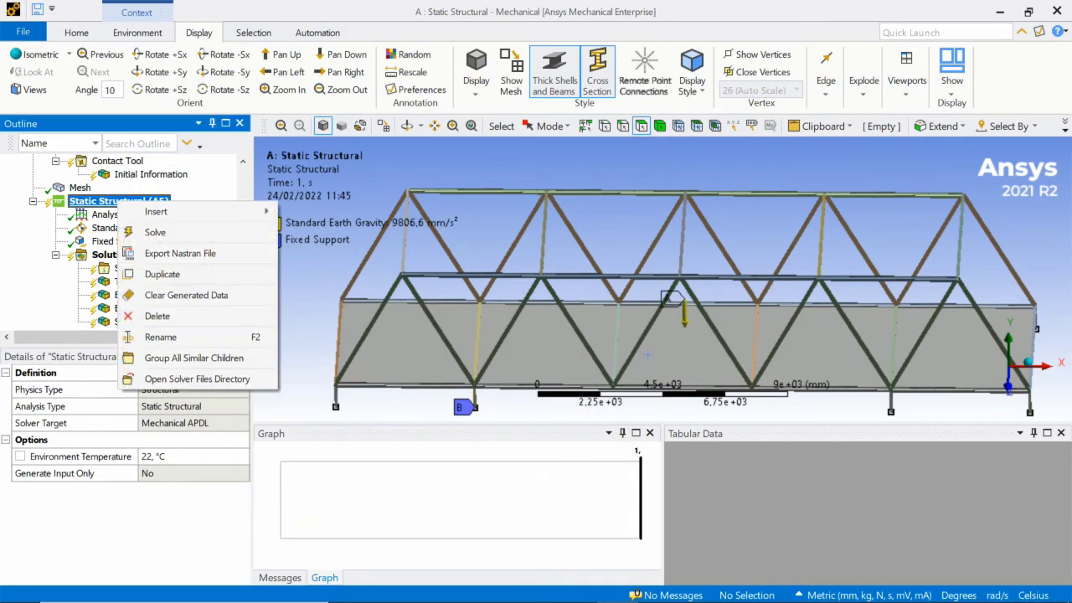
{"action": "mouse_move", "coordinate": [156, 211]}
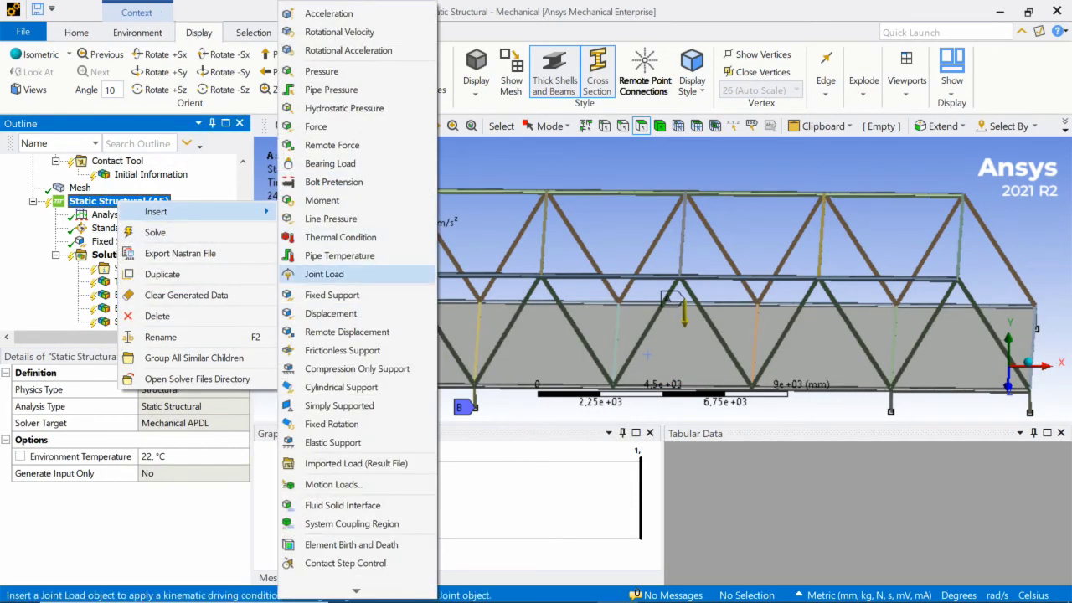
{"action": "left_click", "coordinate": [317, 126]}
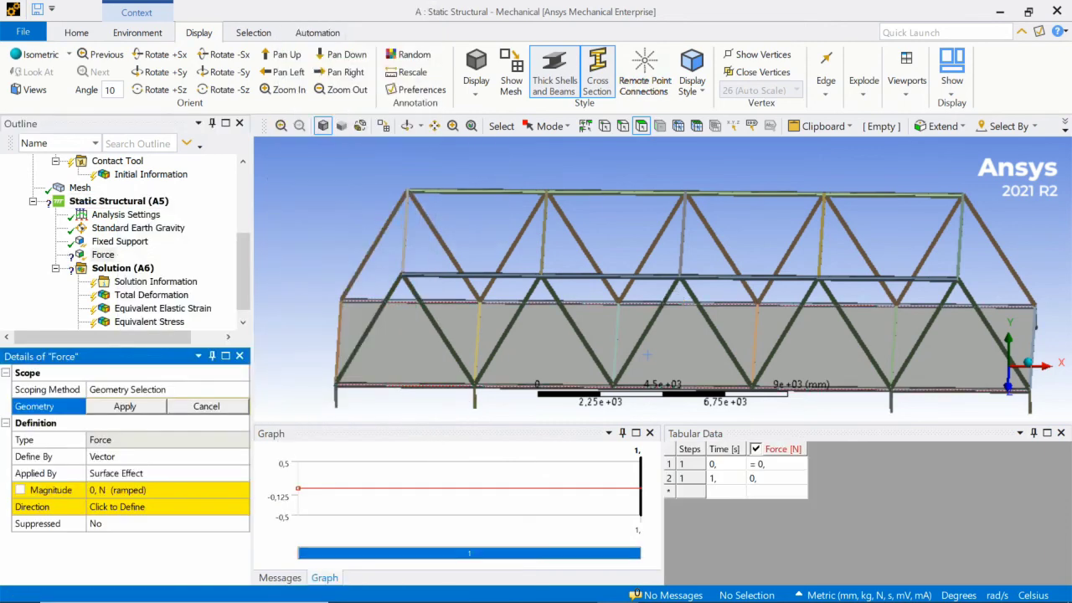
{"action": "left_click", "coordinate": [647, 355]}
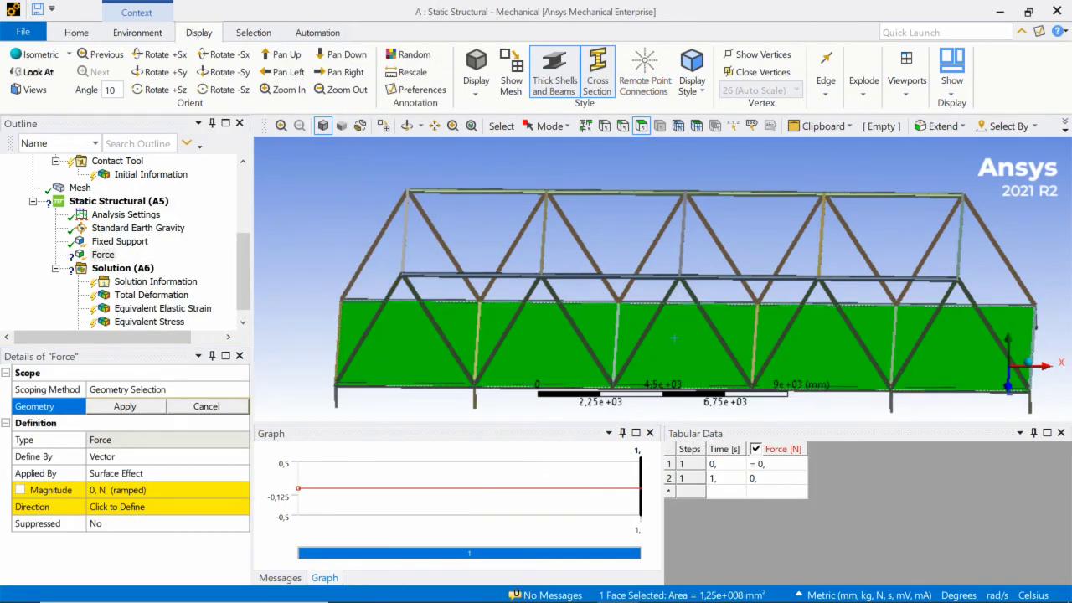
Step: Set the force's magnitude to 5000 N
{"action": "left_click", "coordinate": [151, 490]}
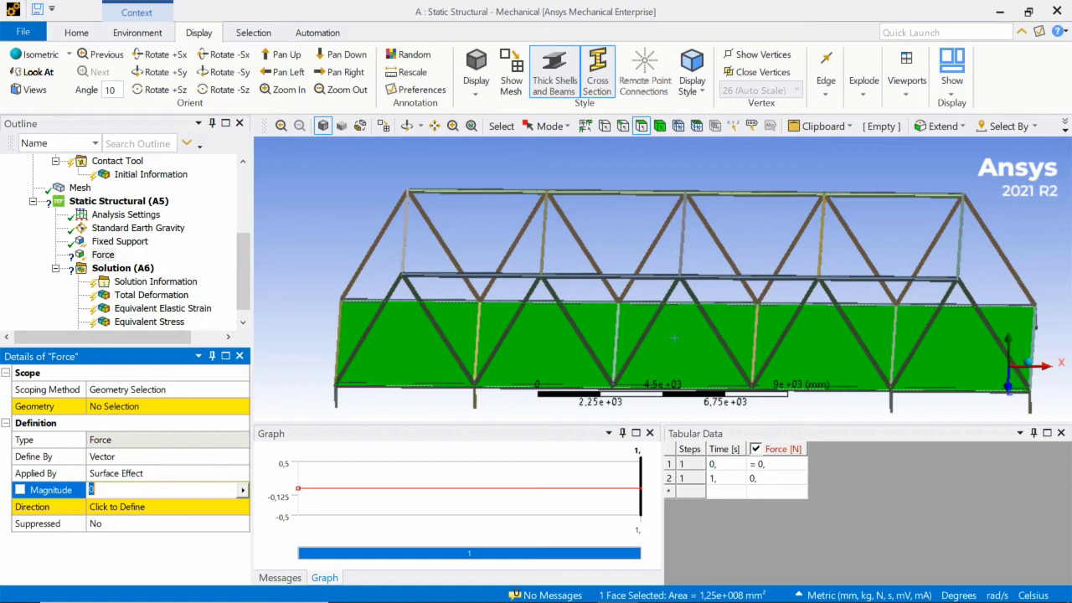
{"action": "left_click", "coordinate": [95, 490]}
{"action": "key", "text": "BackSpace"}
{"action": "type", "text": "50000"}
{"action": "key", "text": "BackSpace"}
{"action": "key", "text": "Return"}
Step: Assign the deck face as the geometry of the Force load
{"action": "left_click", "coordinate": [126, 507]}
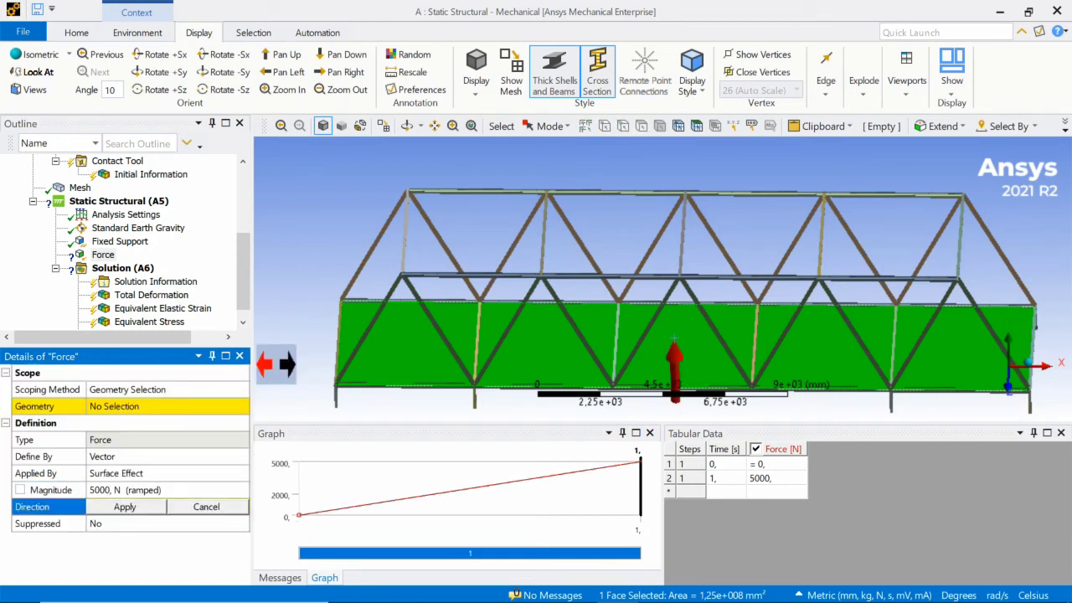
{"action": "left_click", "coordinate": [288, 363]}
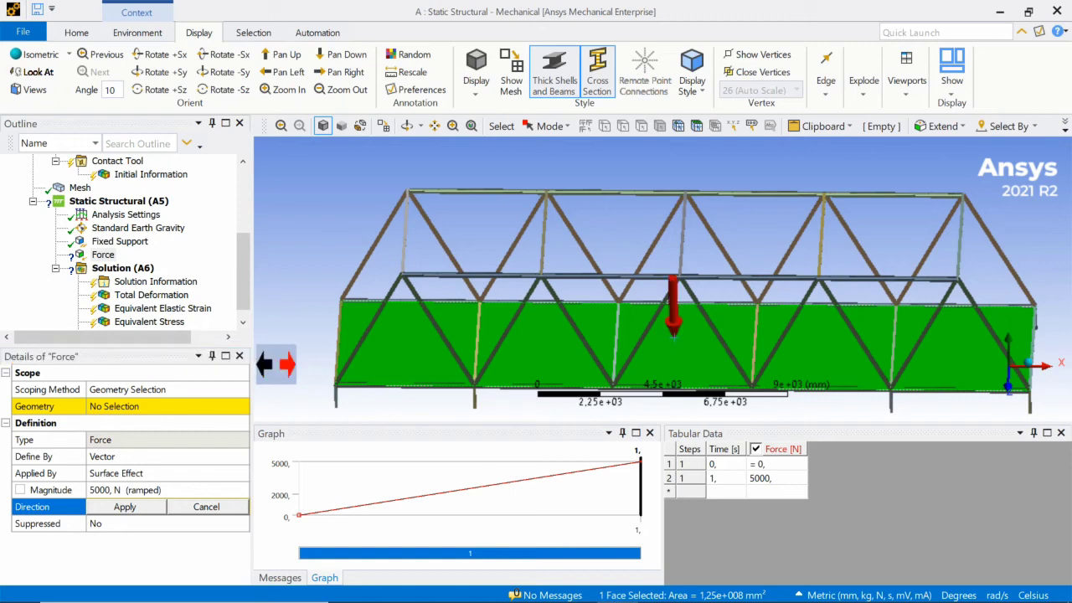
{"action": "left_click", "coordinate": [125, 406]}
{"action": "left_click", "coordinate": [545, 345]}
{"action": "left_click", "coordinate": [124, 406]}
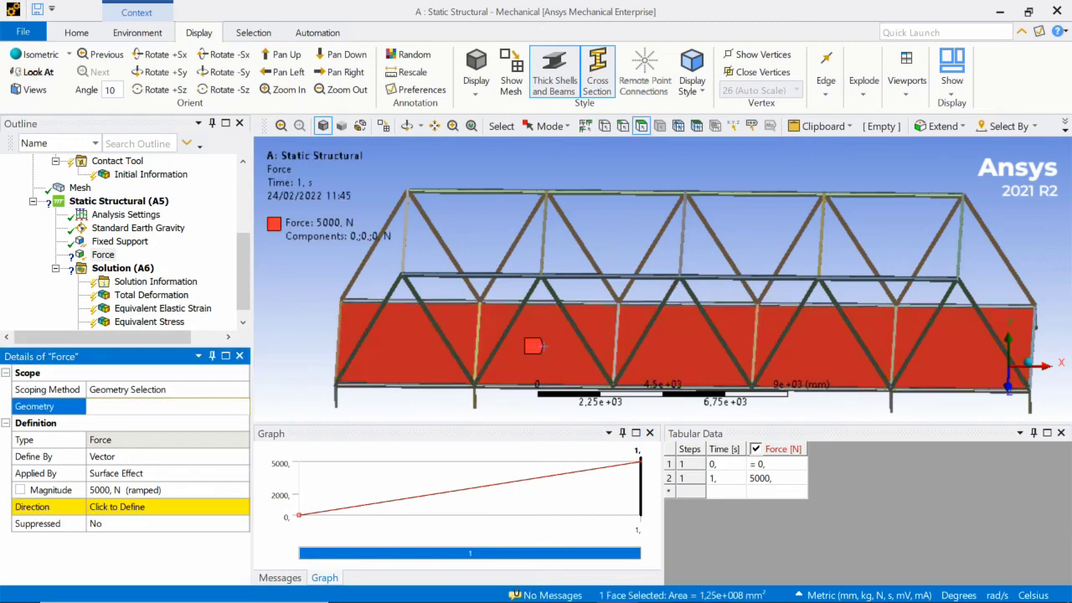
Step: Define the force's direction vertically downward onto the deck, along negative Y
{"action": "left_click", "coordinate": [125, 506]}
{"action": "left_click", "coordinate": [125, 507]}
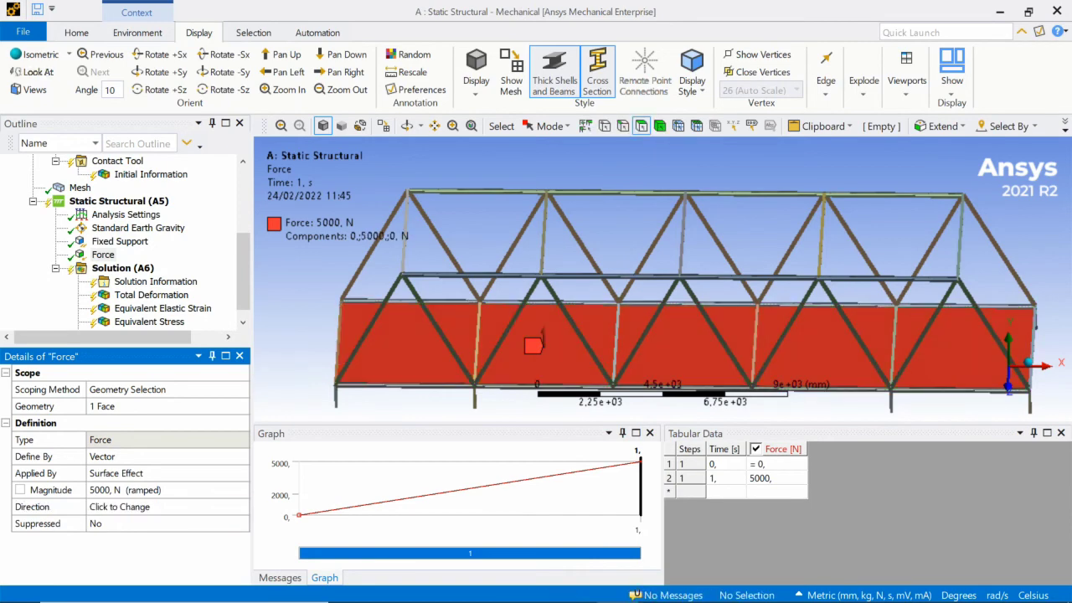
{"action": "left_click", "coordinate": [125, 507]}
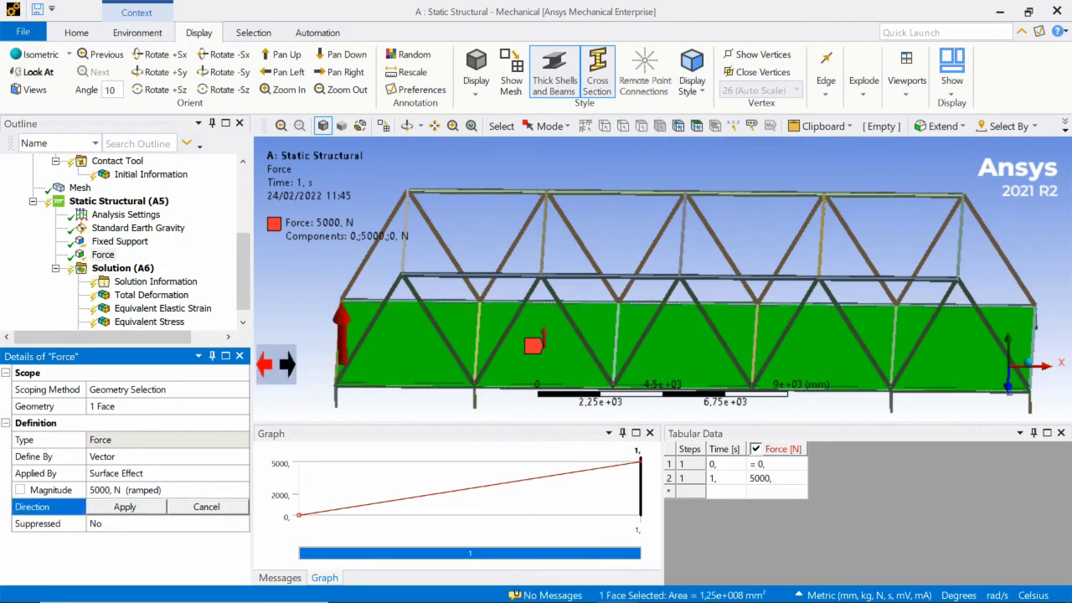
{"action": "left_click", "coordinate": [266, 364]}
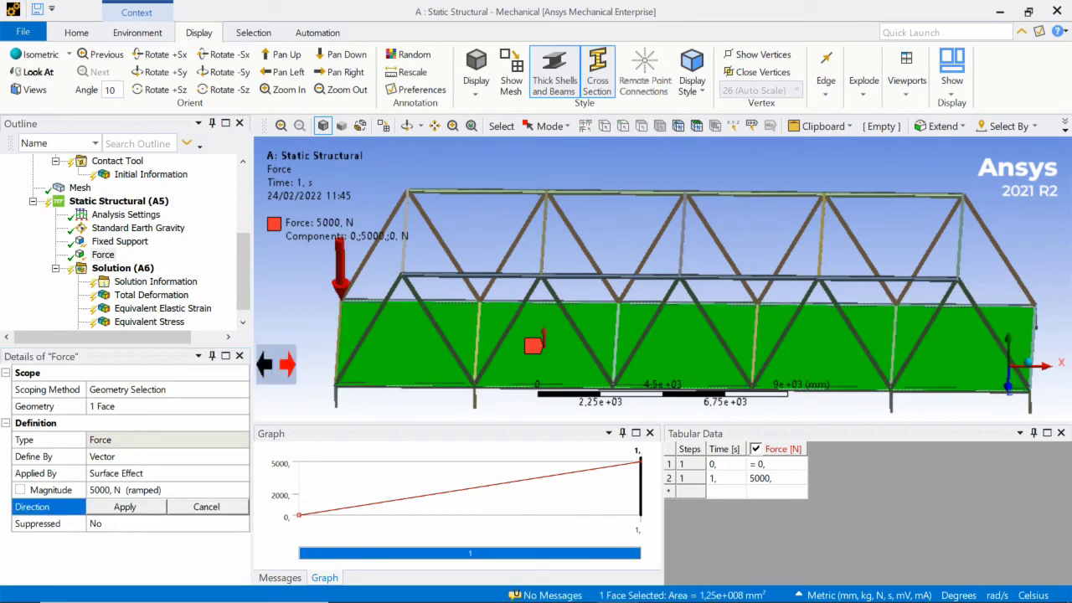
{"action": "left_click", "coordinate": [125, 506]}
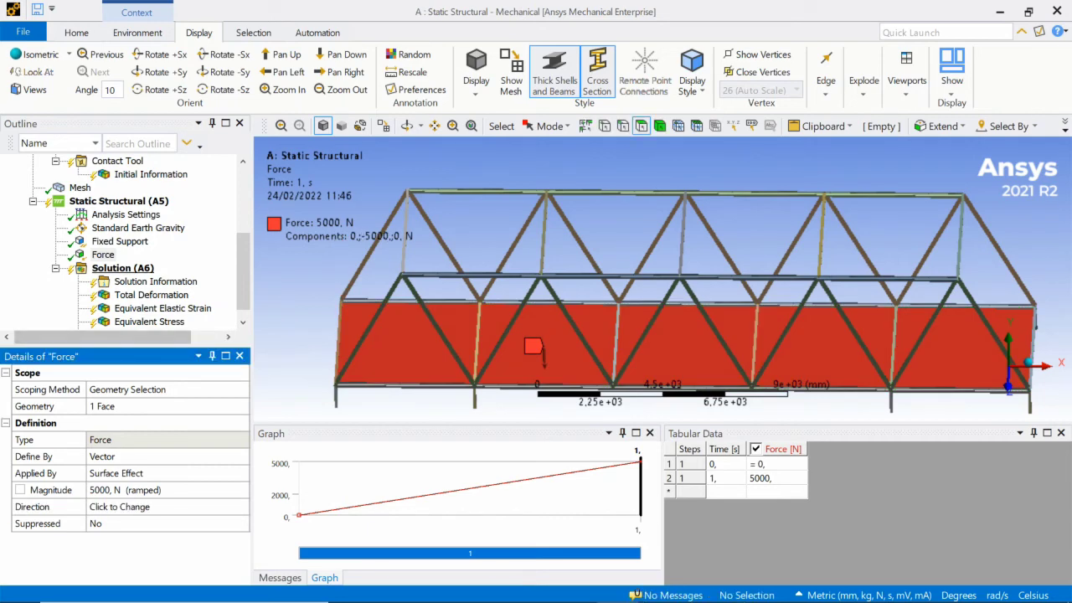
Step: Check the force arrow on the deck and solve the analysis with the Force load
{"action": "middle_click_drag", "start_coordinate": [396, 315], "coordinate": [400, 295]}
{"action": "mouse_move", "coordinate": [534, 338]}
{"action": "middle_mouse_down"}
{"action": "mouse_move", "coordinate": [536, 326]}
{"action": "mouse_move", "coordinate": [536, 348]}
{"action": "mouse_move", "coordinate": [532, 338]}
{"action": "middle_mouse_up"}
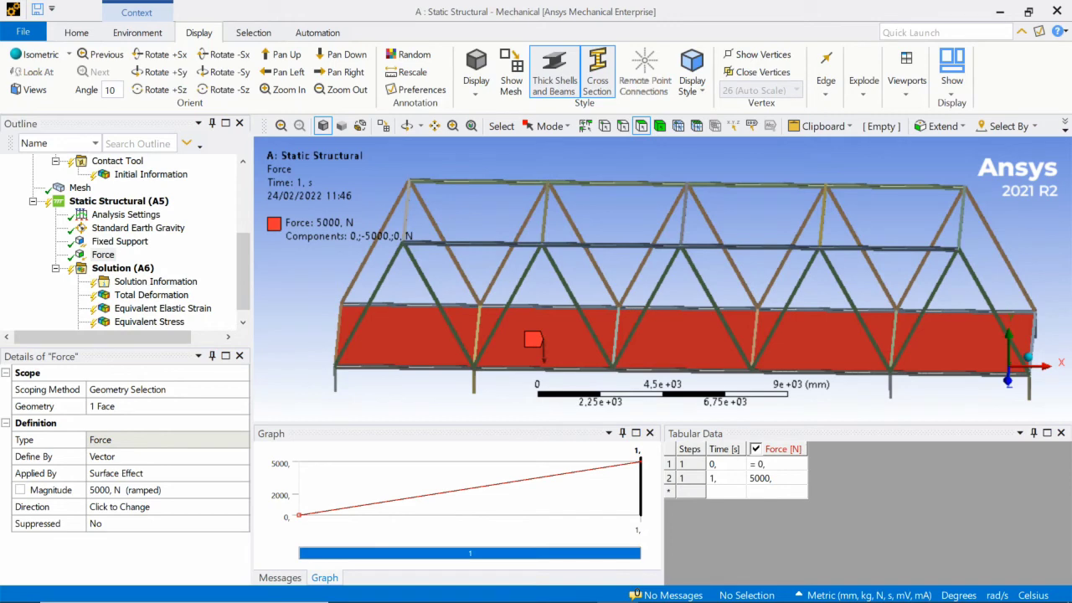
{"action": "right_click", "coordinate": [124, 268]}
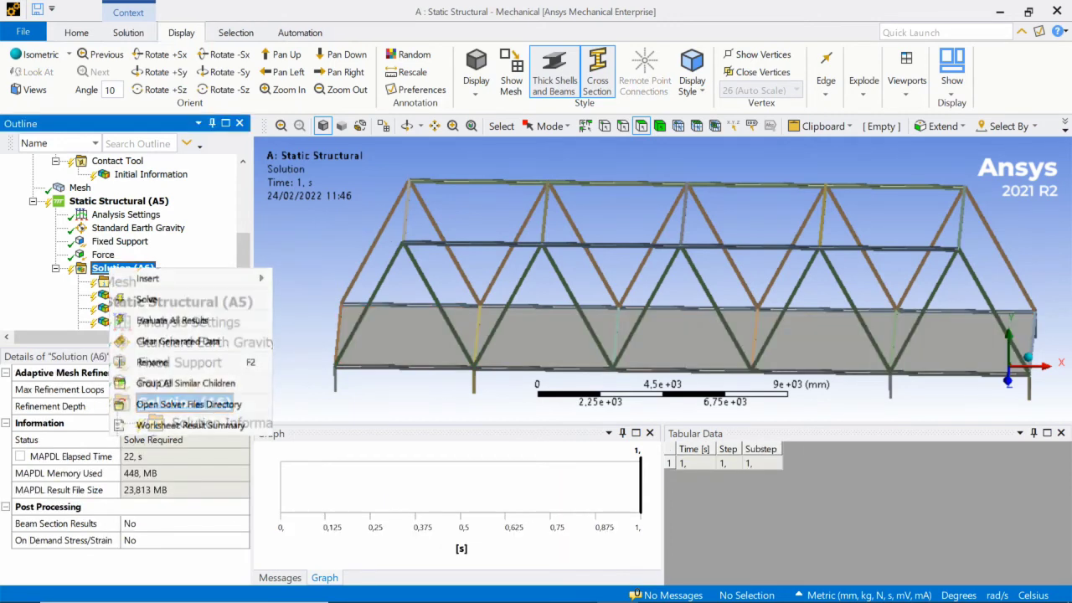
{"action": "left_click", "coordinate": [148, 299]}
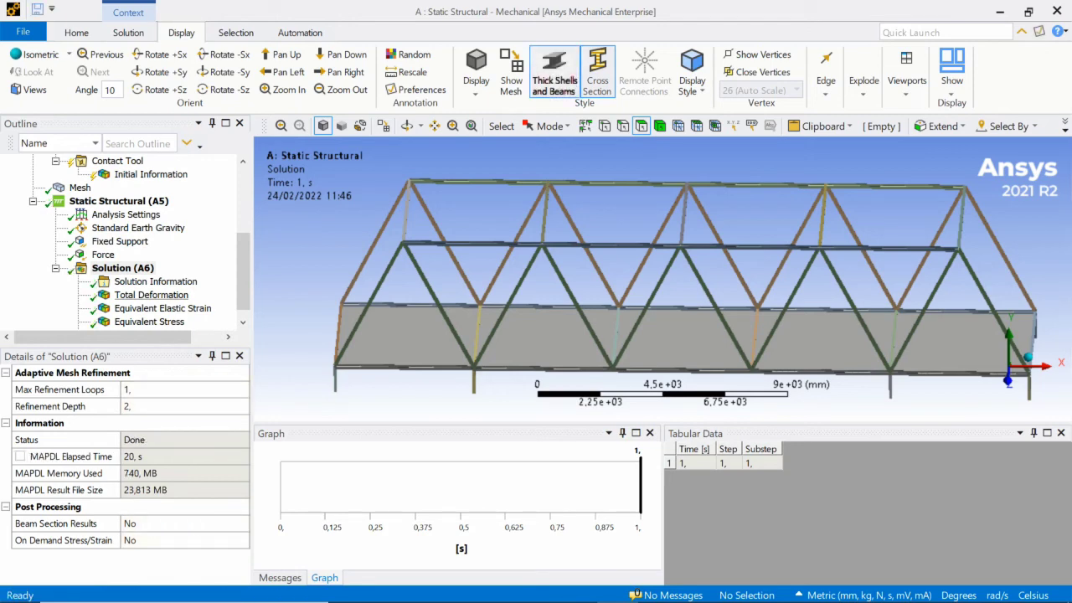
Step: Display the Total Deformation result under the Force load and examine the bridge in a side view
{"action": "left_click", "coordinate": [156, 282]}
{"action": "left_click", "coordinate": [151, 295]}
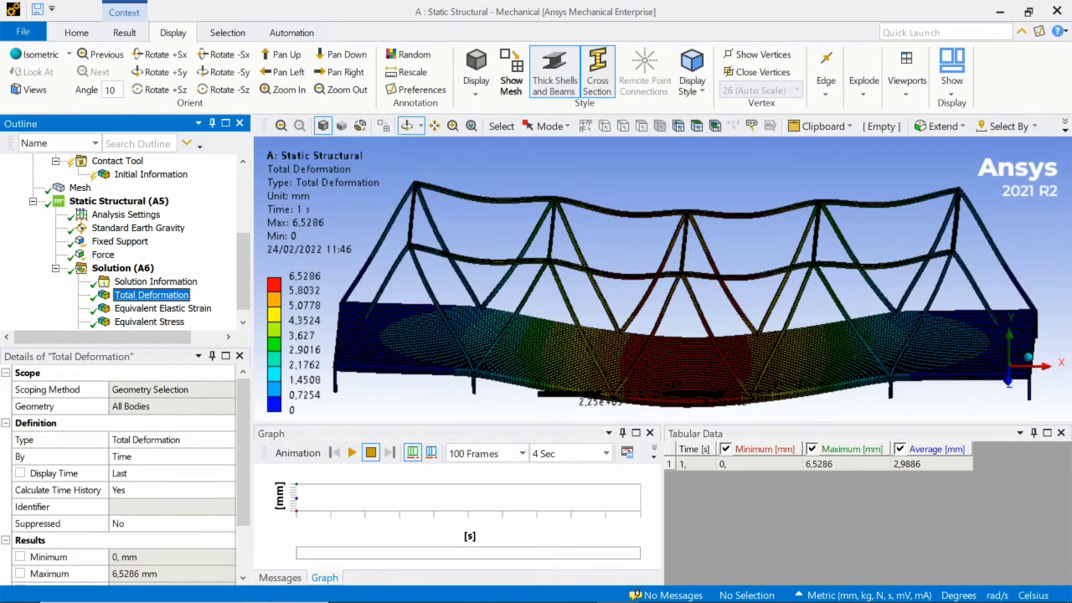
{"action": "middle_click_drag", "start_coordinate": [447, 346], "coordinate": [453, 319]}
{"action": "left_click", "coordinate": [1009, 366]}
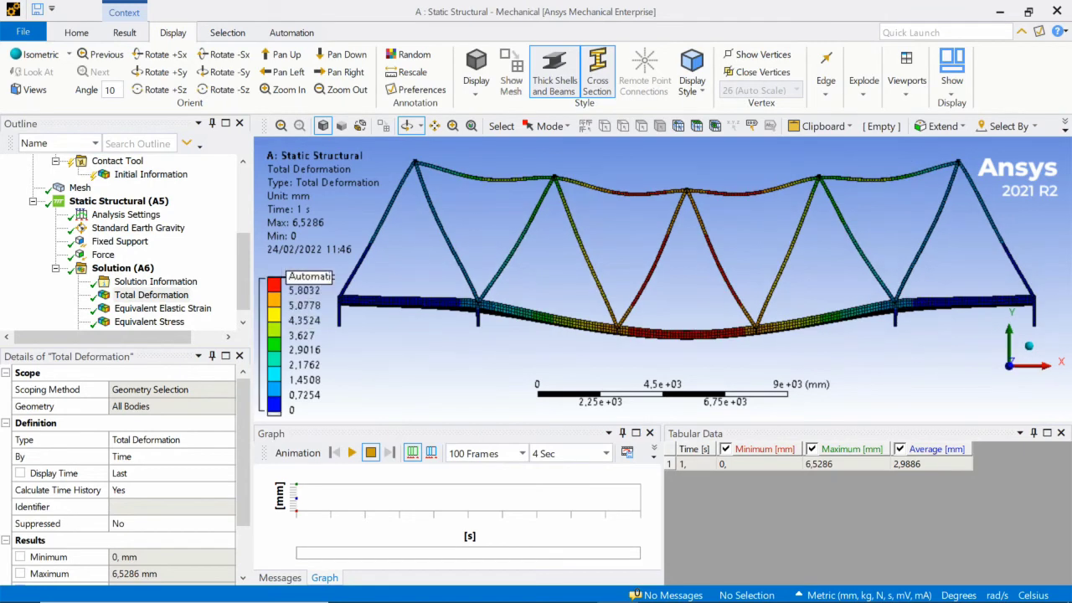
Step: Increase the number of colour bands in the Total Deformation legend
{"action": "left_click", "coordinate": [308, 277]}
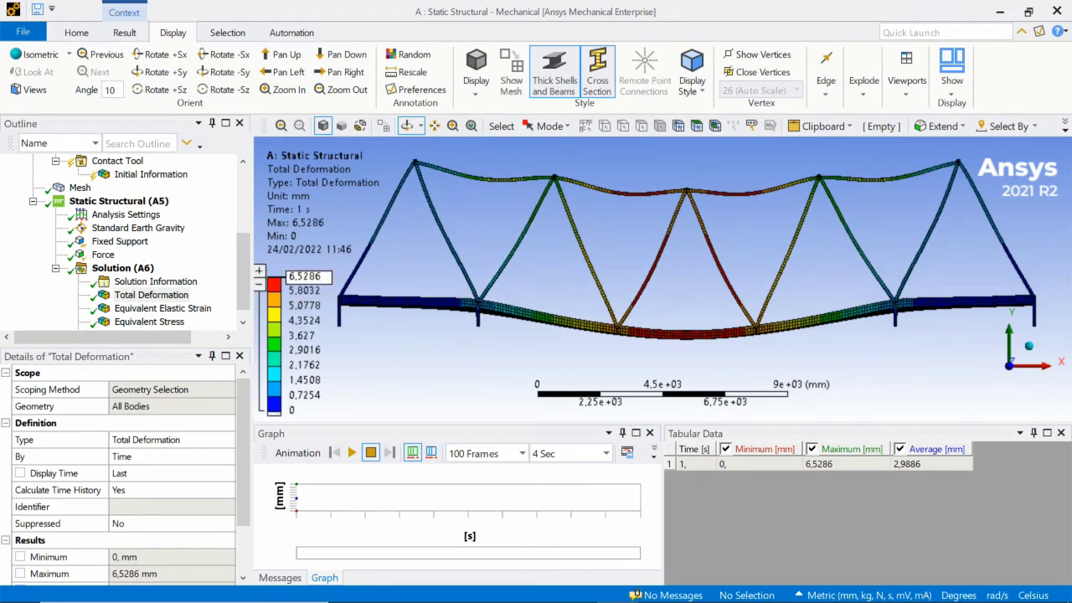
{"action": "key", "text": "Escape"}
{"action": "left_click", "coordinate": [309, 276]}
{"action": "left_click", "coordinate": [259, 271]}
{"action": "left_click", "coordinate": [259, 270]}
{"action": "left_click", "coordinate": [259, 271]}
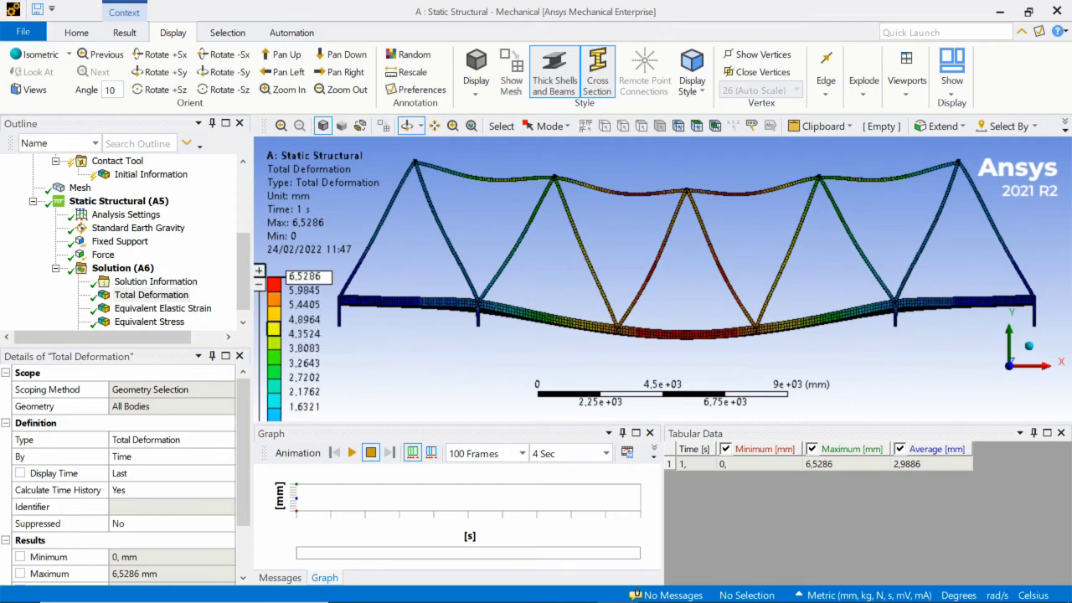
{"action": "left_click", "coordinate": [259, 270]}
{"action": "left_click", "coordinate": [259, 271]}
{"action": "left_click", "coordinate": [259, 270]}
{"action": "left_click", "coordinate": [259, 271]}
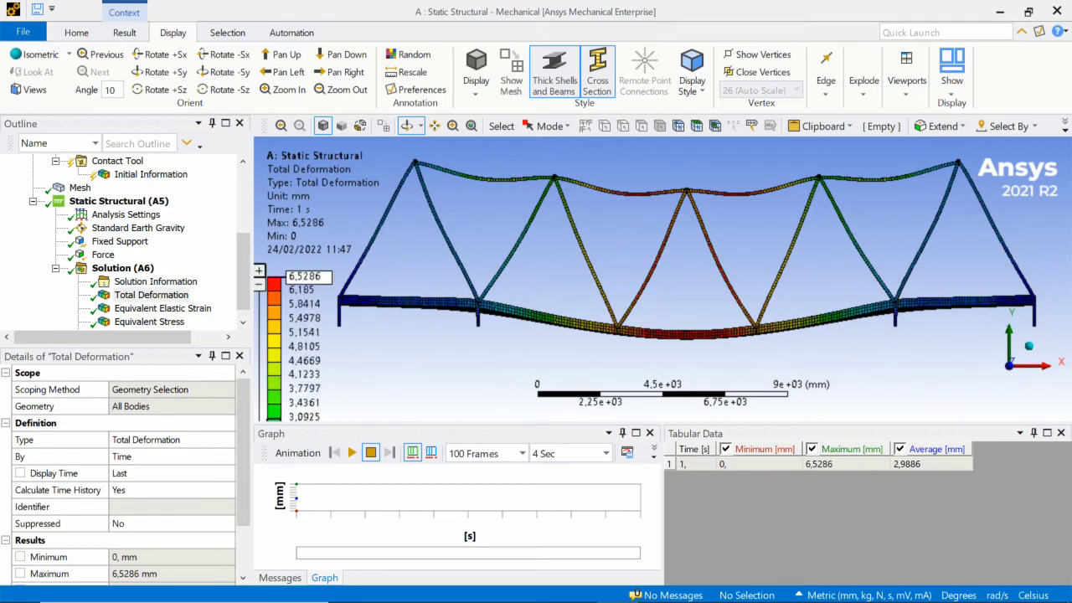
{"action": "left_click", "coordinate": [259, 271]}
{"action": "left_click", "coordinate": [259, 270]}
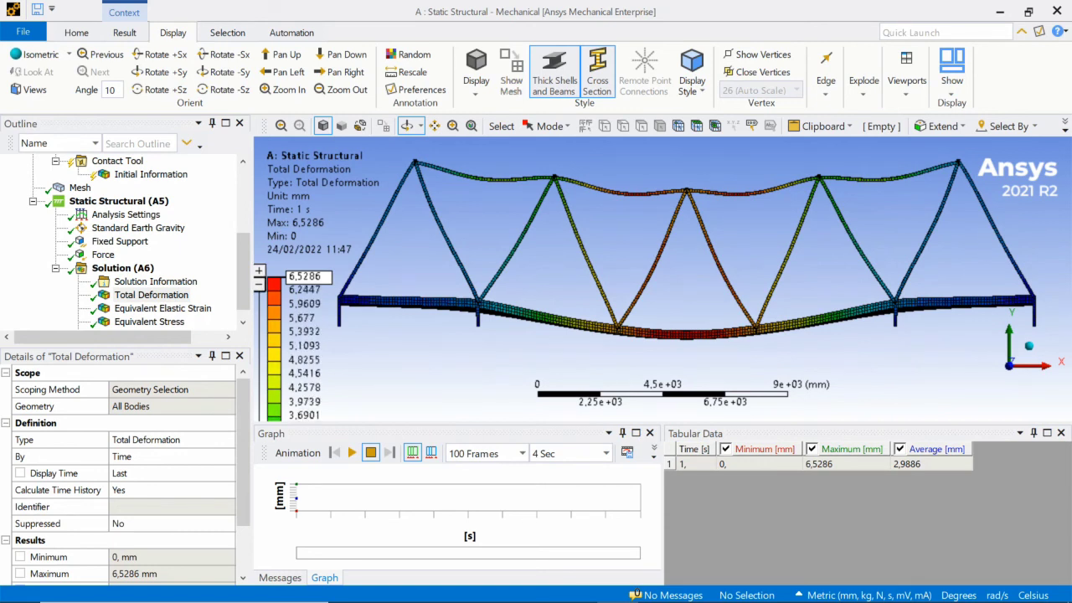
Step: Reduce the Total Deformation legend back to nine colour bands
{"action": "left_click", "coordinate": [259, 284]}
{"action": "left_click", "coordinate": [259, 283]}
{"action": "left_click", "coordinate": [258, 284]}
{"action": "left_click", "coordinate": [259, 284]}
{"action": "left_click", "coordinate": [259, 283]}
{"action": "left_click", "coordinate": [259, 284]}
{"action": "left_click", "coordinate": [258, 284]}
{"action": "left_click", "coordinate": [259, 283]}
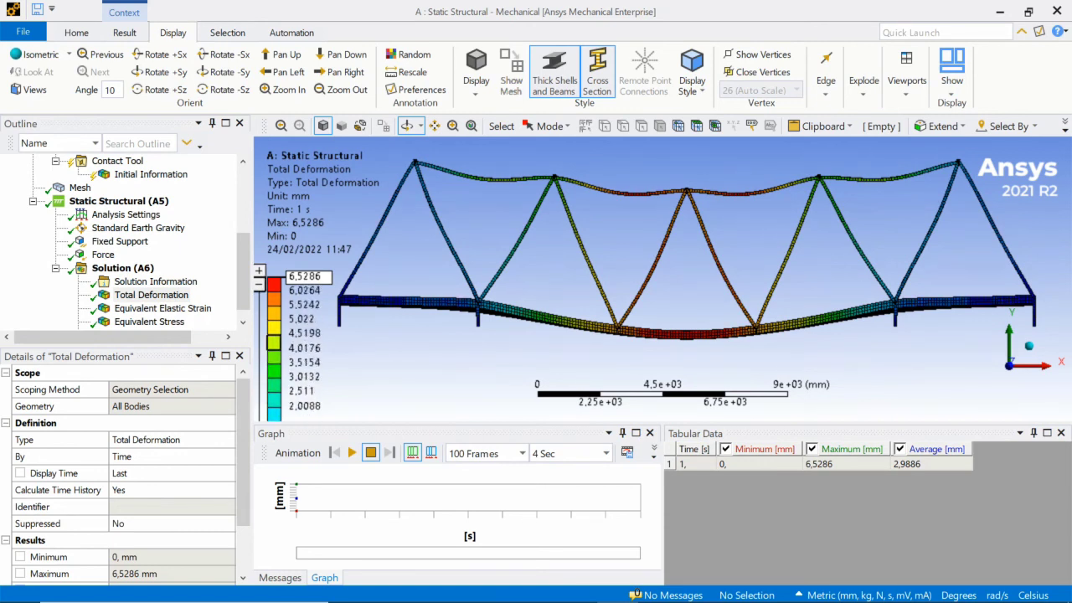
{"action": "left_click", "coordinate": [259, 284]}
{"action": "left_click", "coordinate": [259, 283]}
{"action": "left_click", "coordinate": [259, 284]}
{"action": "left_click", "coordinate": [258, 284]}
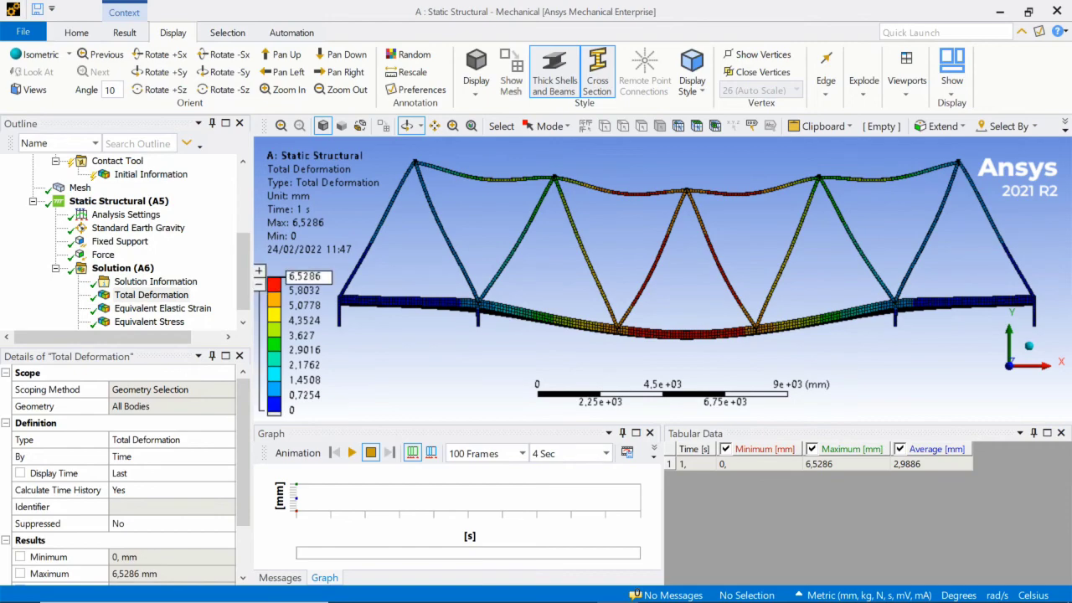
Step: Examine the deformed bridge and its deck contours from an oblique view
{"action": "key", "text": "F7"}
{"action": "left_click_drag", "start_coordinate": [662, 281], "coordinate": [730, 289]}
{"action": "left_click", "coordinate": [1013, 363]}
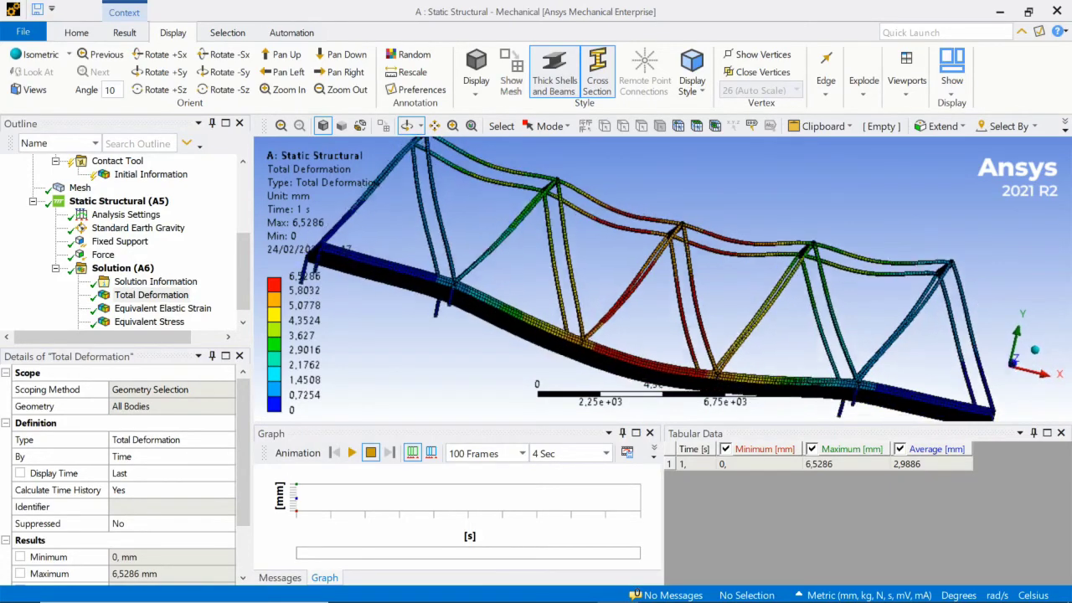
Step: Display the Equivalent Stress result, animate it, and examine the bridge deck from side, isometric and oblique views
{"action": "left_click", "coordinate": [149, 322]}
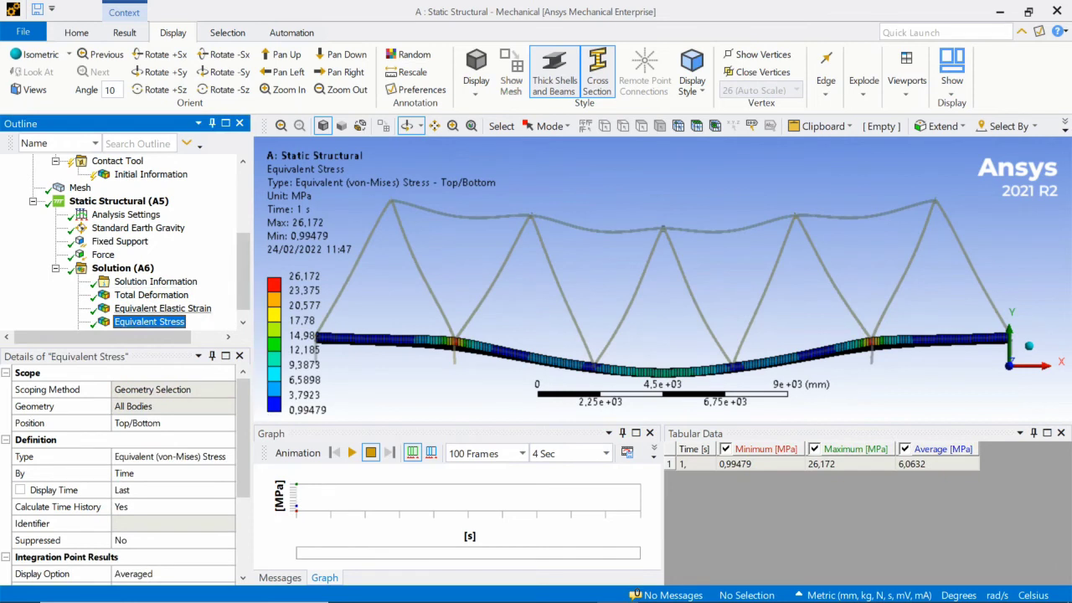
{"action": "left_click", "coordinate": [352, 452]}
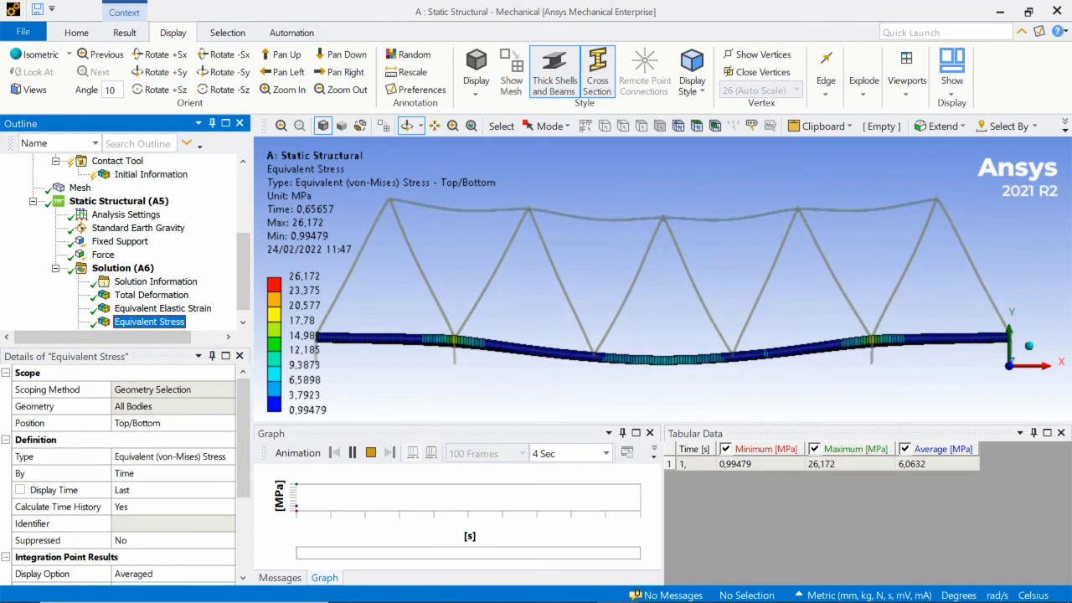
{"action": "mouse_move", "coordinate": [613, 296]}
{"action": "middle_mouse_down"}
{"action": "mouse_move", "coordinate": [621, 339]}
{"action": "mouse_move", "coordinate": [620, 303]}
{"action": "middle_mouse_up"}
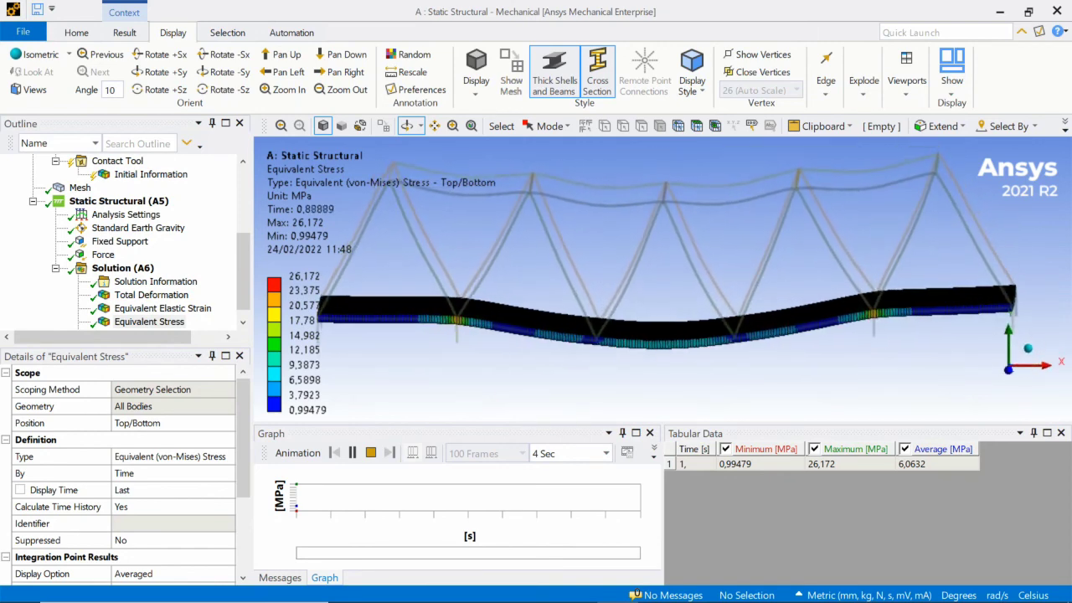
{"action": "left_click", "coordinate": [1027, 349]}
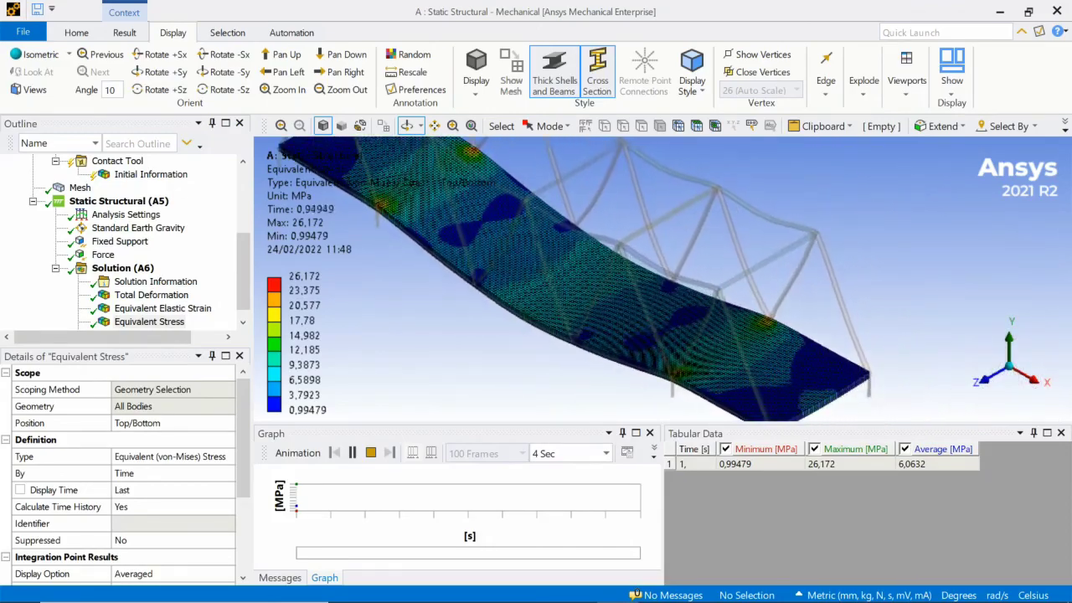
{"action": "scroll", "coordinate": [673, 293], "scroll_direction": "up", "scroll_amount": 8}
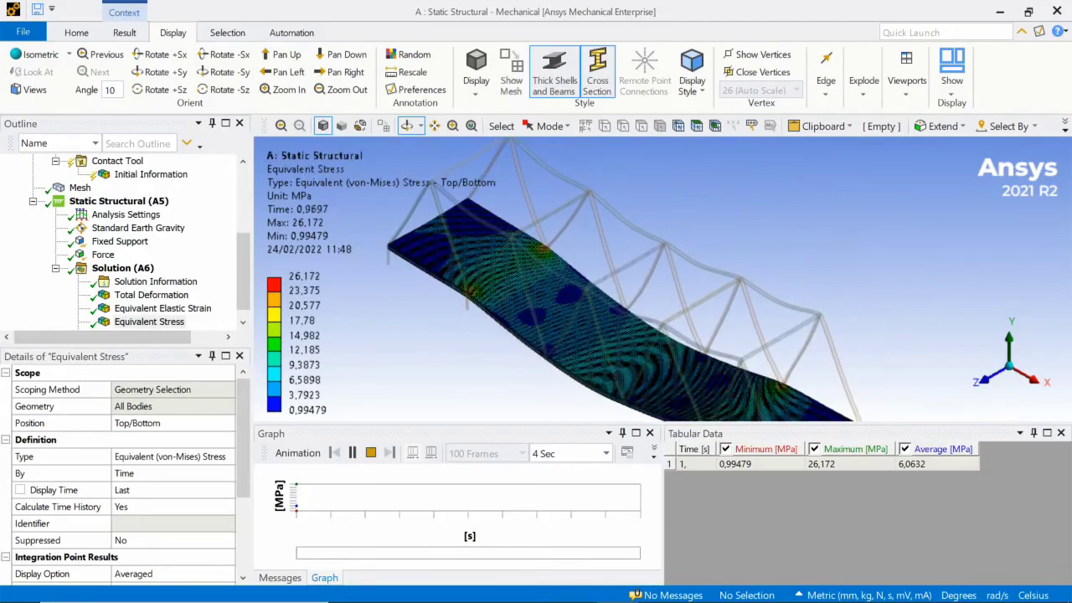
{"action": "middle_click_drag", "start_coordinate": [619, 335], "coordinate": [718, 283]}
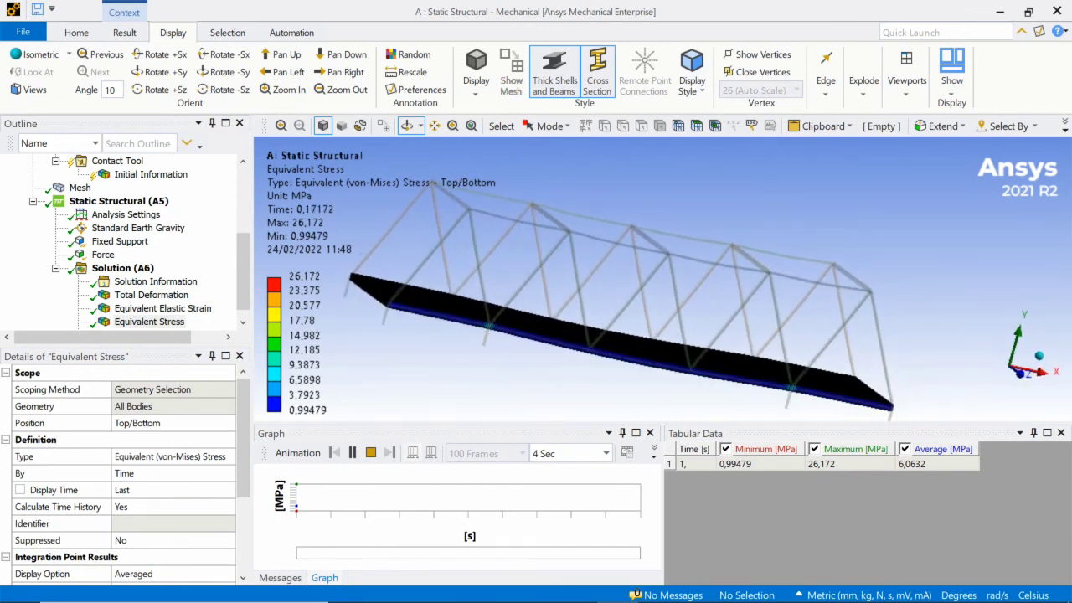
{"action": "scroll", "coordinate": [150, 308], "scroll_direction": "down", "scroll_amount": 1}
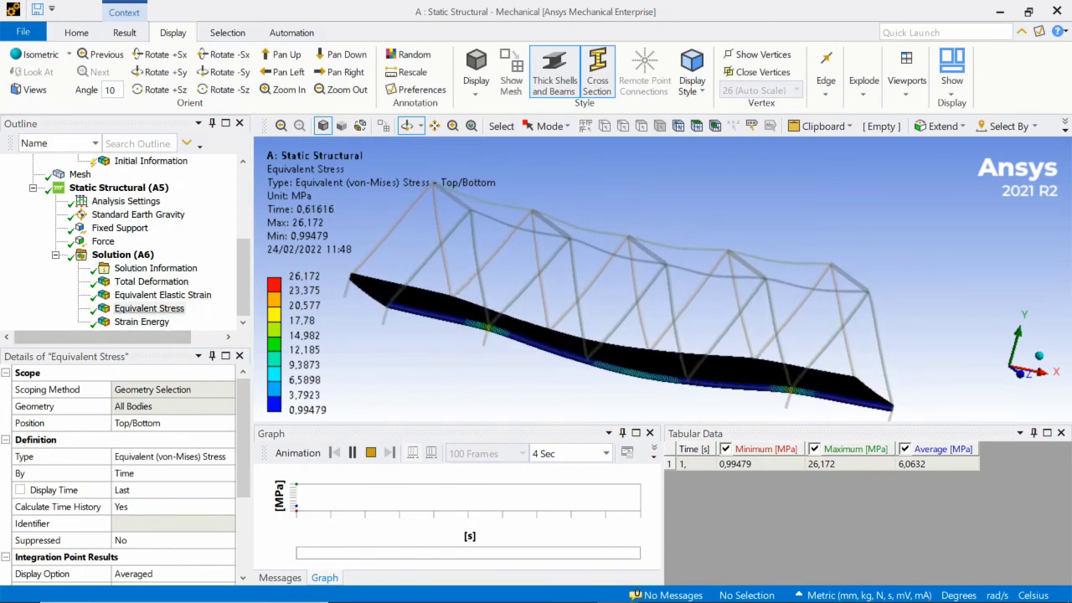
Step: Display the Strain Energy result and examine the deformed bridge from oblique angles and in a front view
{"action": "left_click", "coordinate": [142, 321]}
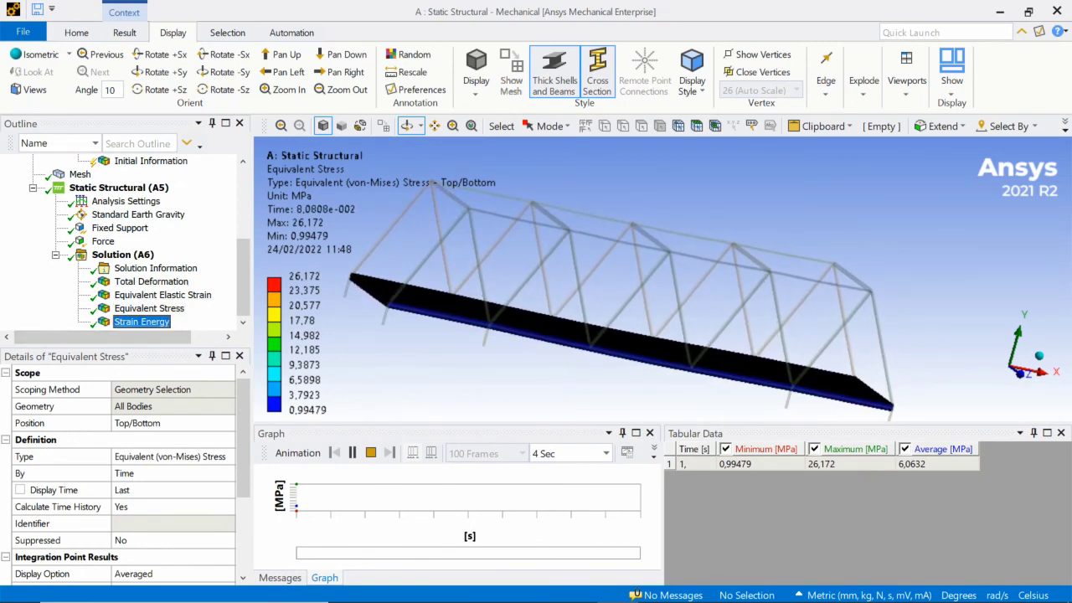
{"action": "mouse_move", "coordinate": [586, 276]}
{"action": "left_mouse_down"}
{"action": "mouse_move", "coordinate": [569, 289]}
{"action": "mouse_move", "coordinate": [591, 339]}
{"action": "mouse_move", "coordinate": [666, 341]}
{"action": "left_mouse_up"}
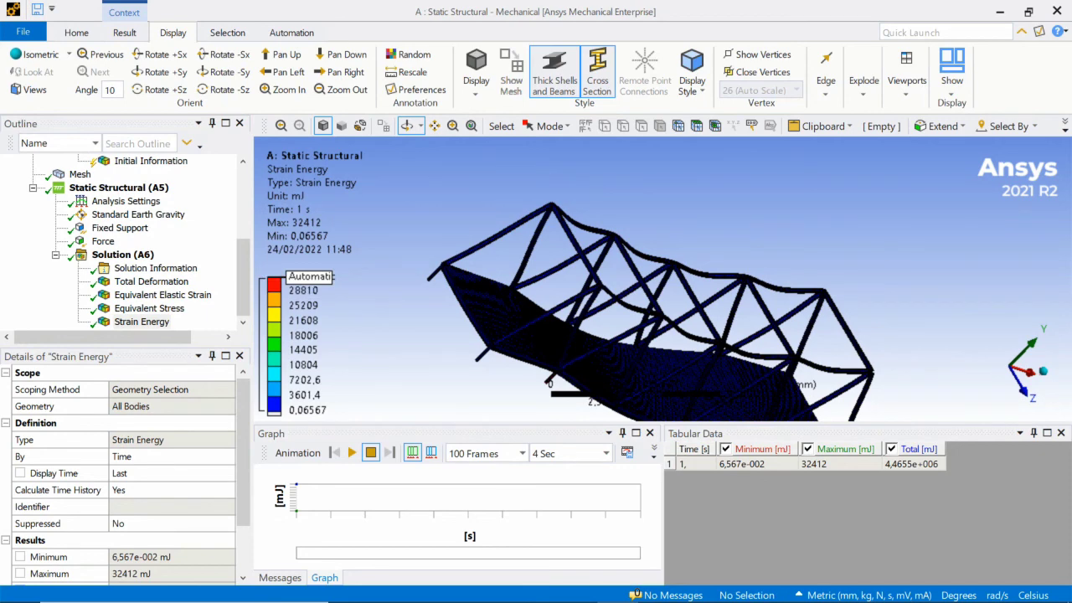
{"action": "left_click_drag", "start_coordinate": [636, 343], "coordinate": [590, 285]}
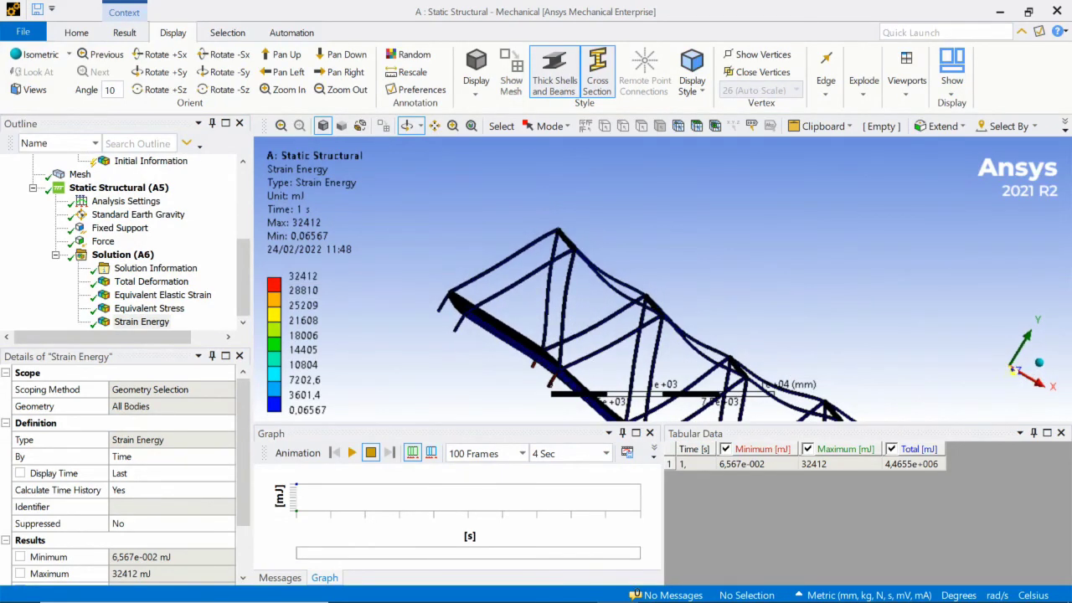
{"action": "left_click", "coordinate": [1012, 369]}
{"action": "middle_click_drag", "start_coordinate": [779, 343], "coordinate": [641, 249], "text": "ctrl"}
{"action": "scroll", "coordinate": [641, 250], "scroll_direction": "down", "scroll_amount": 4}
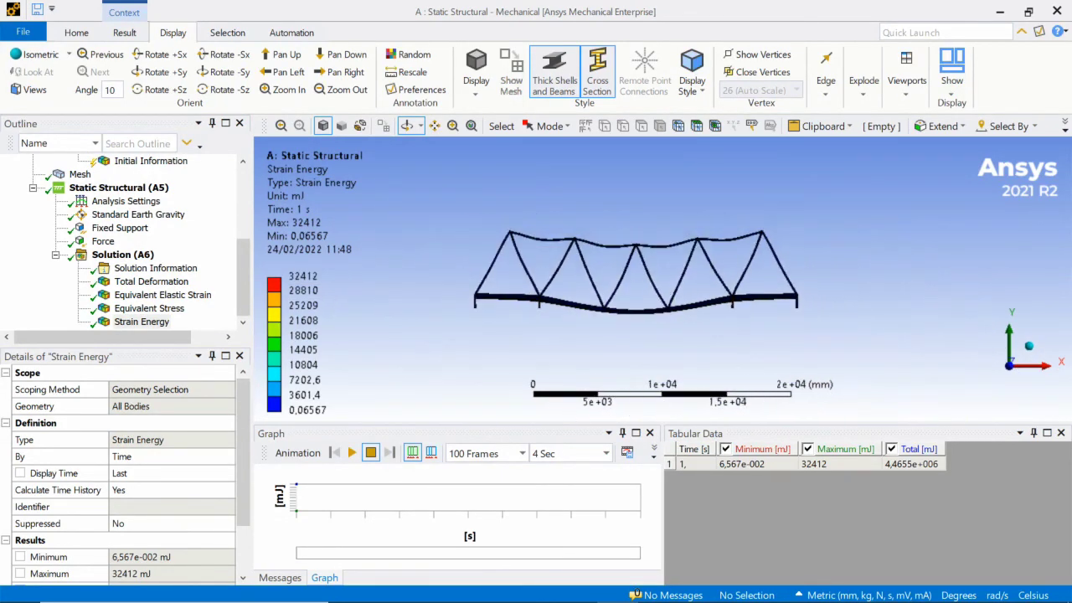
{"action": "scroll", "coordinate": [662, 278], "scroll_direction": "up", "scroll_amount": 4}
Step: Return to the Equivalent Stress result, replay its animation, and examine the deck and supports from an oblique angle
{"action": "left_click", "coordinate": [149, 309]}
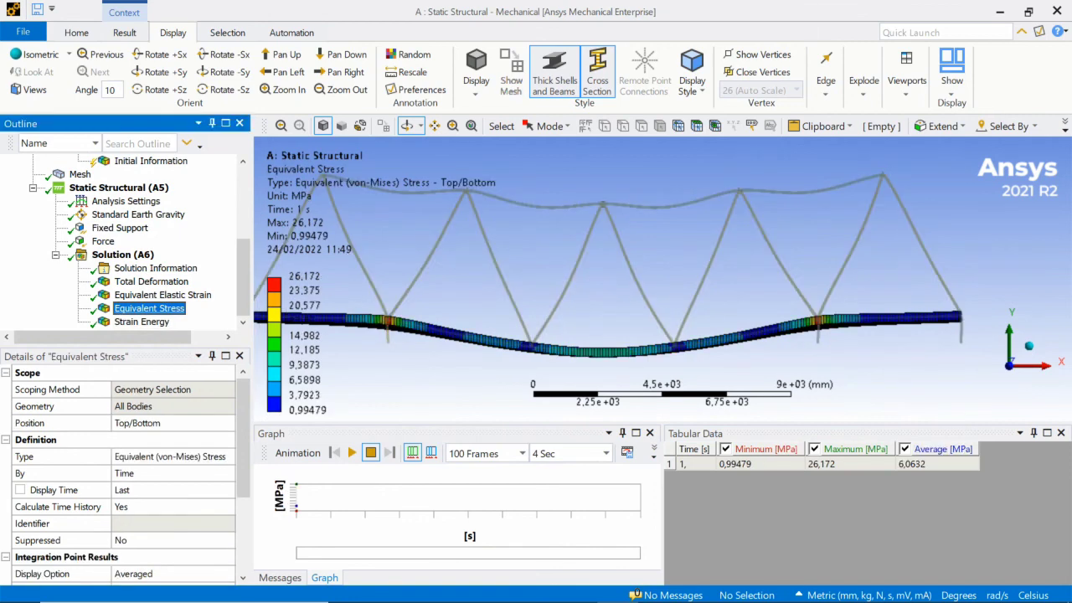
{"action": "left_click", "coordinate": [352, 452]}
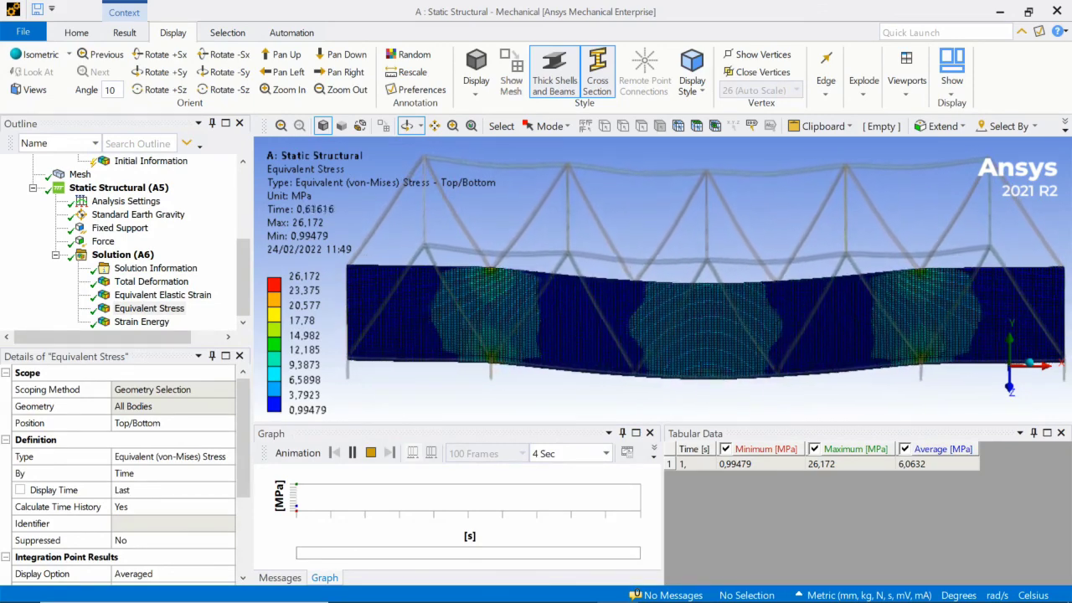
{"action": "middle_click_drag", "start_coordinate": [668, 339], "coordinate": [712, 281]}
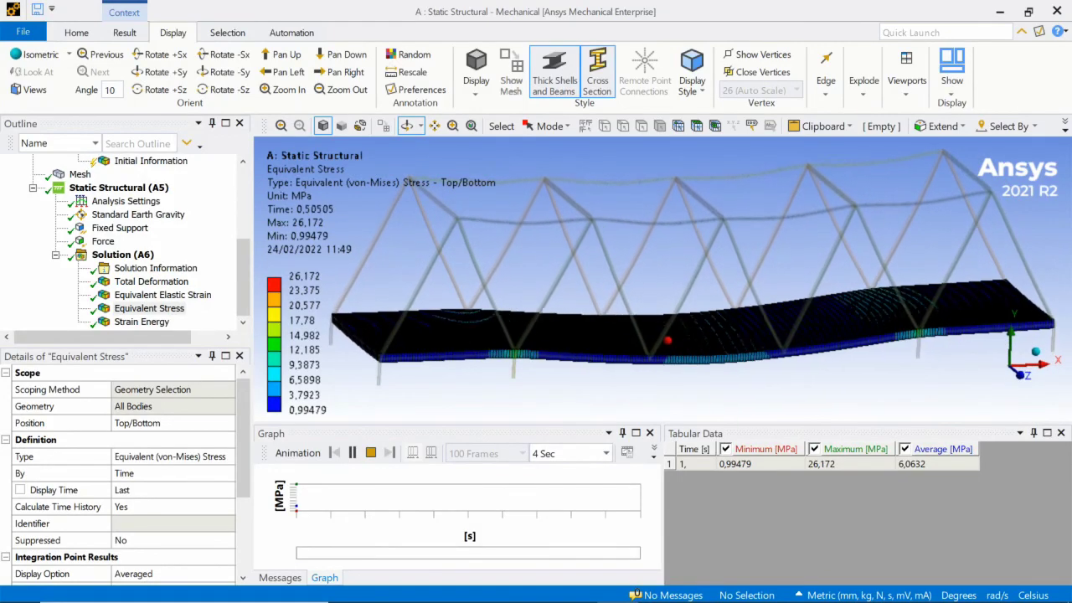